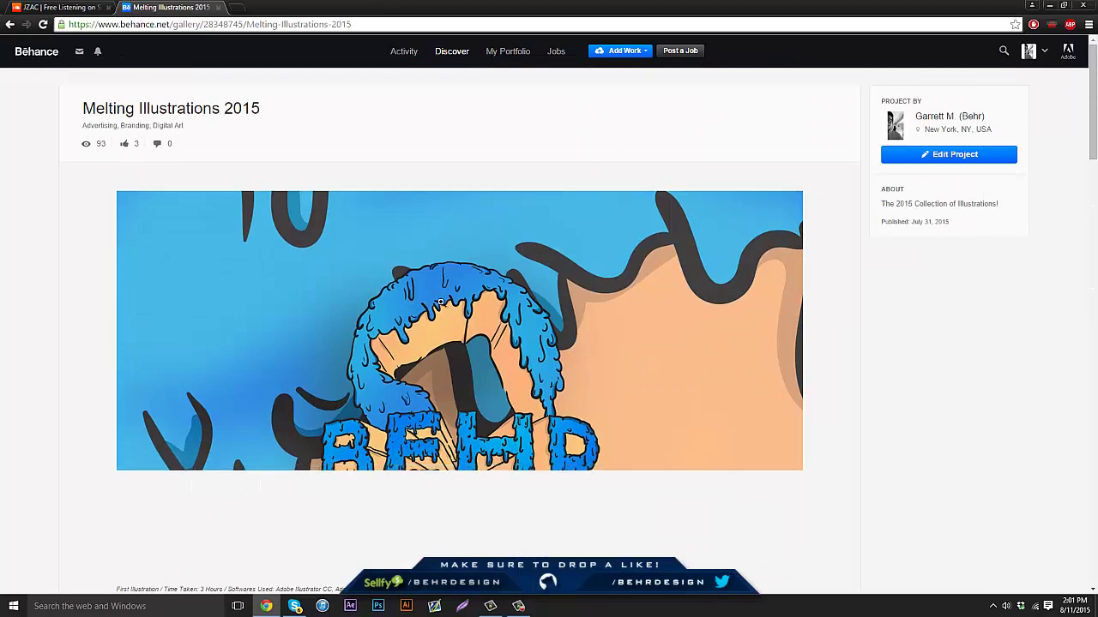
# Examine the finished melting illustrations in the Melting Illustrations 2015 project on Behance
pyautogui.scroll(-2, 440, 303)
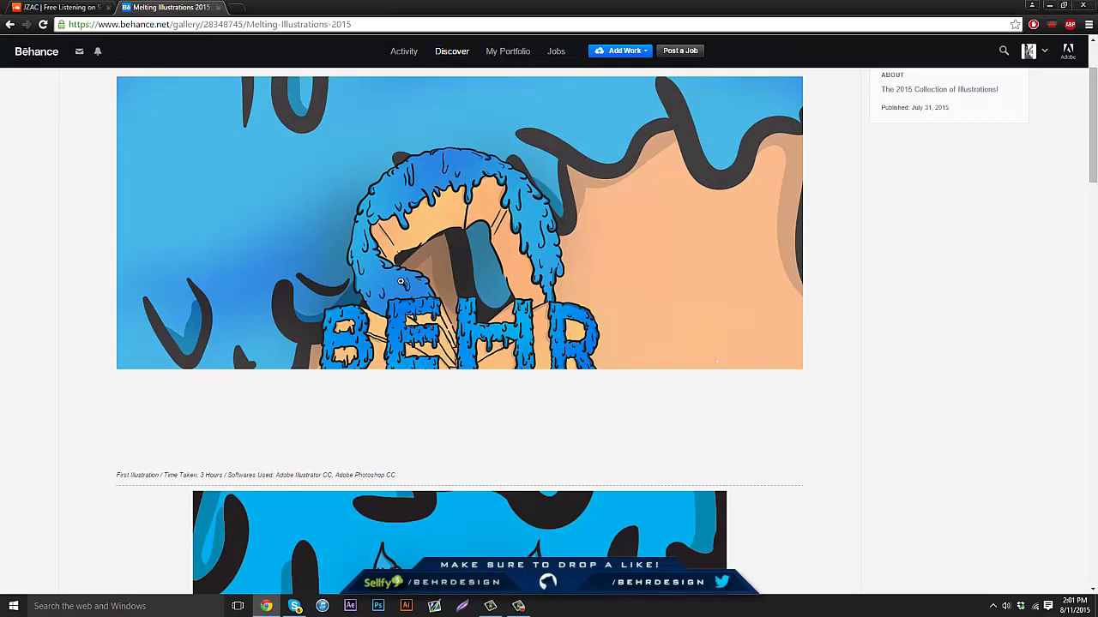
pyautogui.scroll(-10, 426, 246)
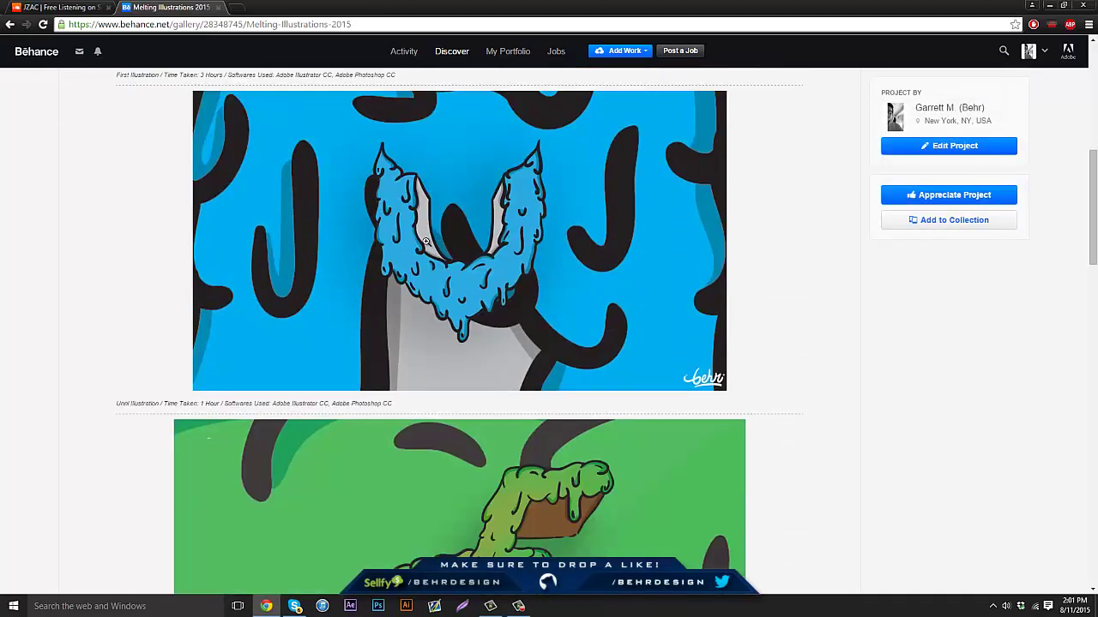
pyautogui.scroll(-2, 426, 246)
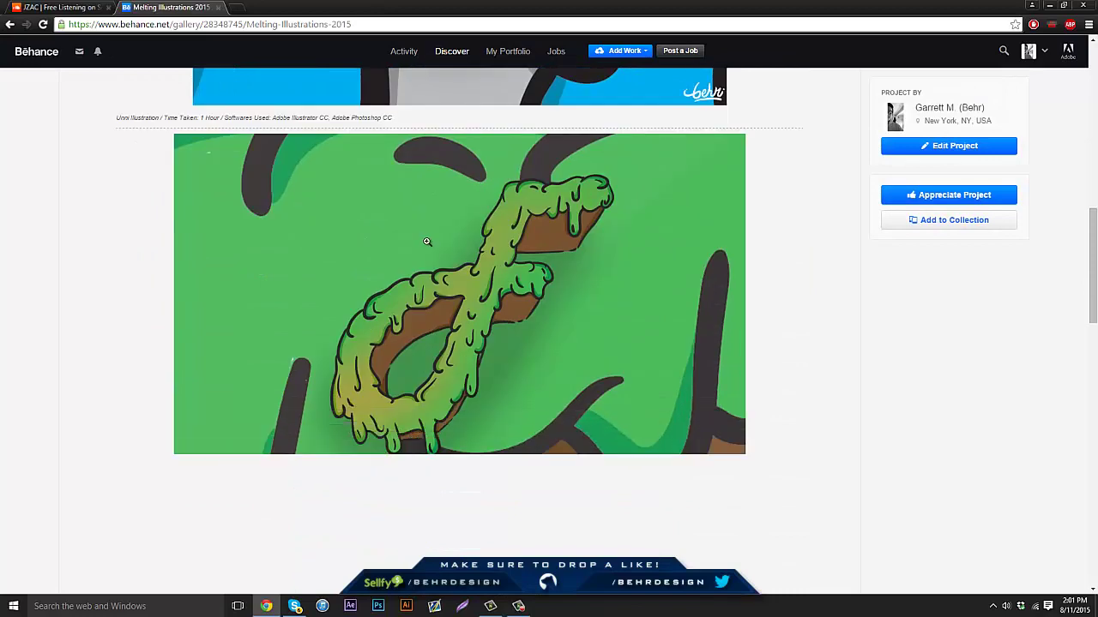
pyautogui.scroll(-2, 438, 241)
pyautogui.scroll(15, 463, 253)
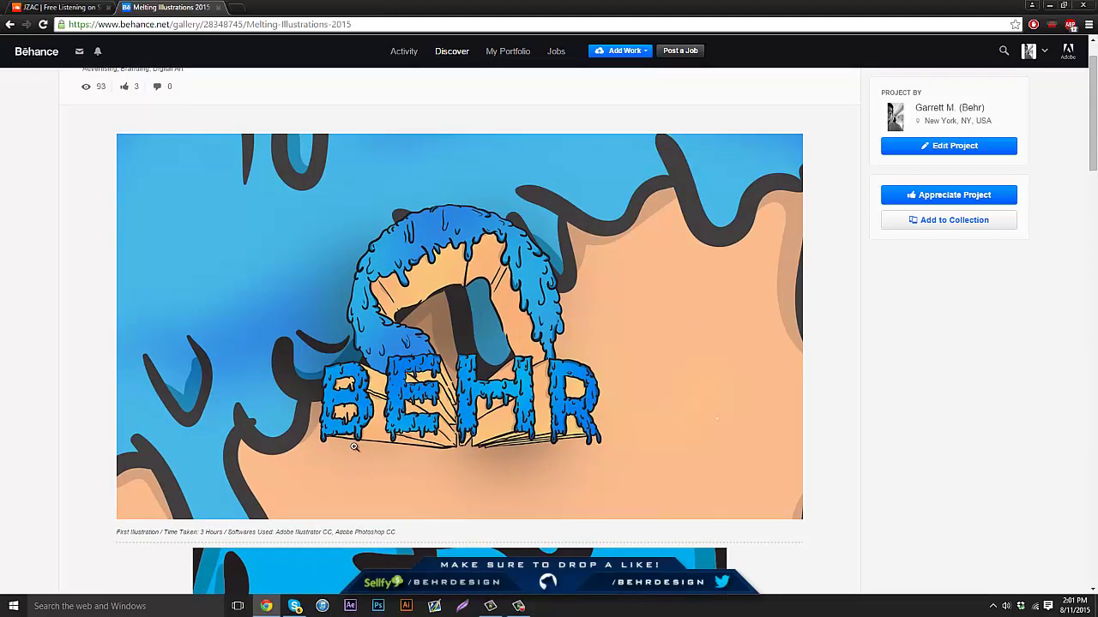
pyautogui.scroll(-12, 408, 232)
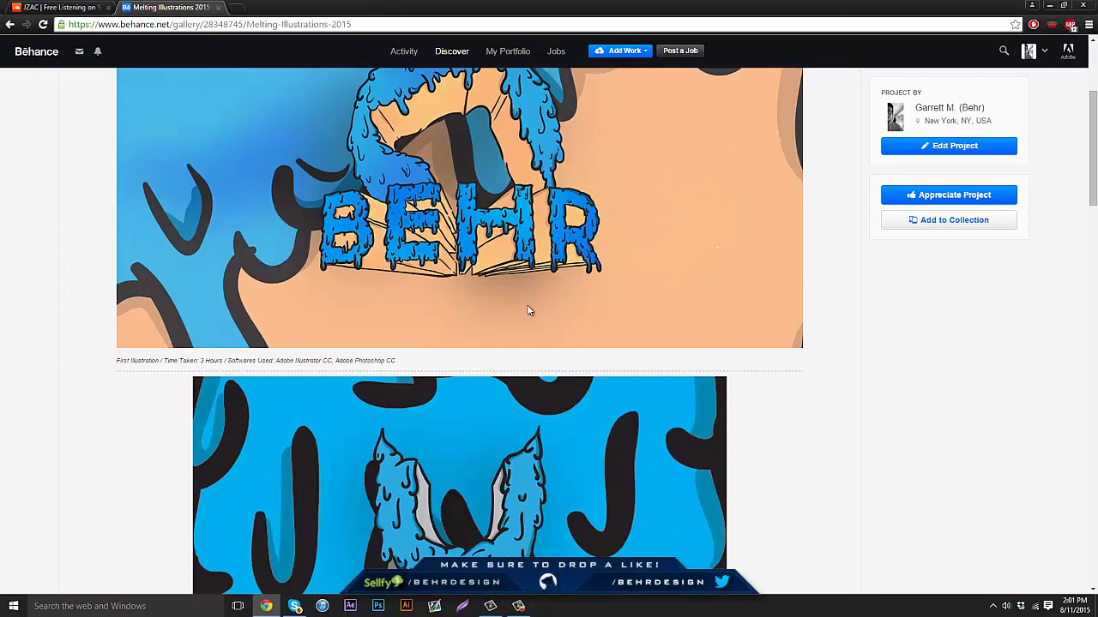
pyautogui.scroll(-3, 513, 313)
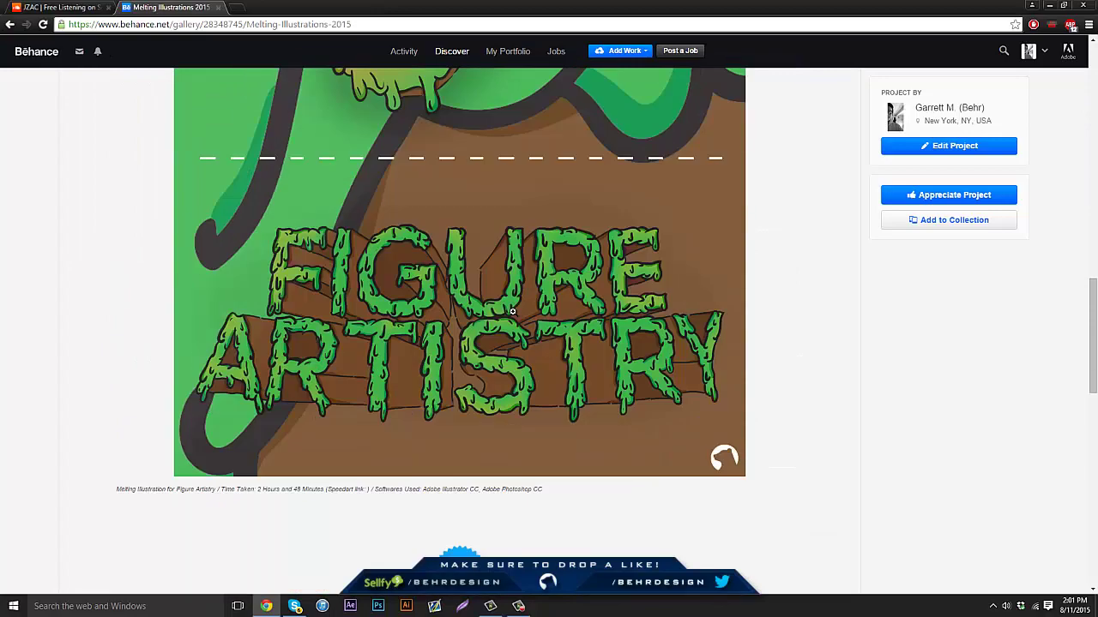
pyautogui.scroll(15, 513, 312)
pyautogui.scroll(2, 512, 312)
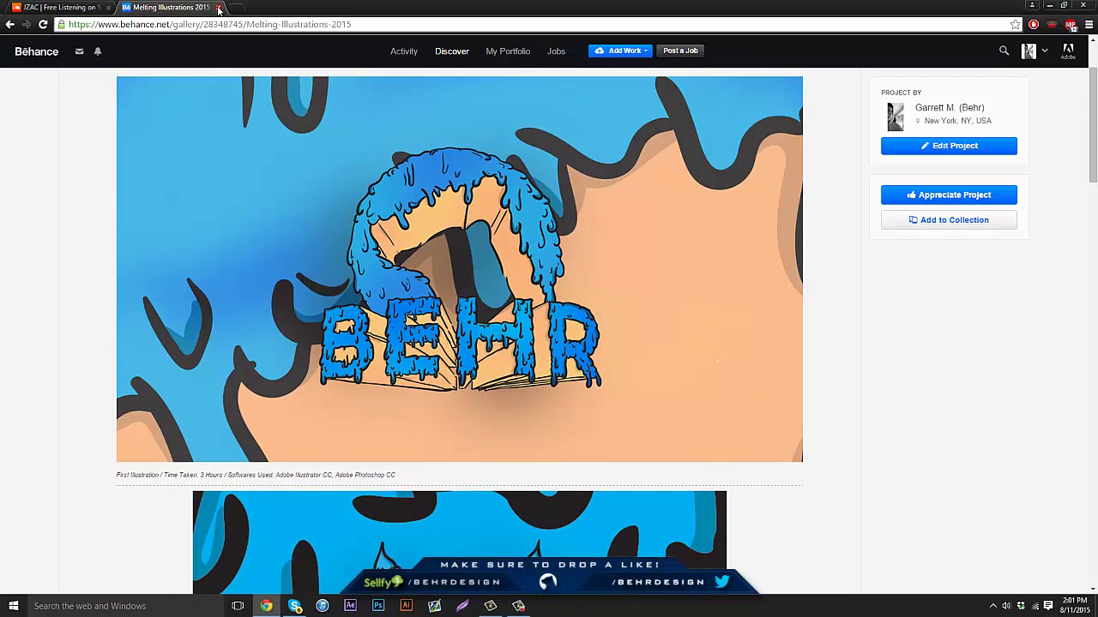
# Close the Behance page and open the Isometric Lightroom file from the Cinema 4D Projects folder in Cinema 4D
pyautogui.click(218, 7)
pyautogui.click(266, 607)
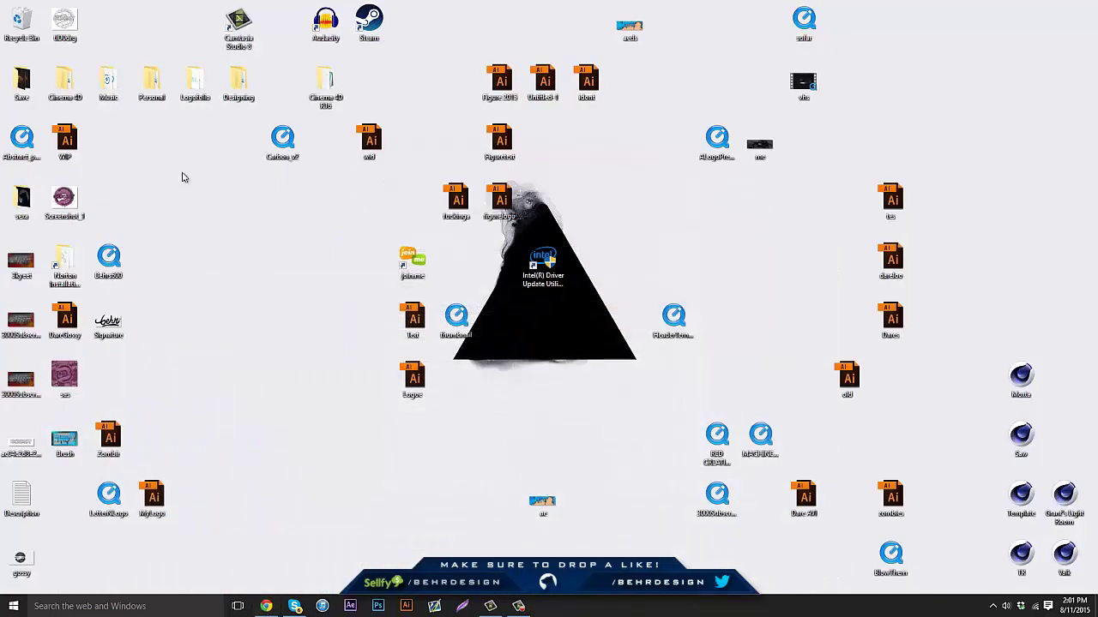
pyautogui.doubleClick(50, 70)
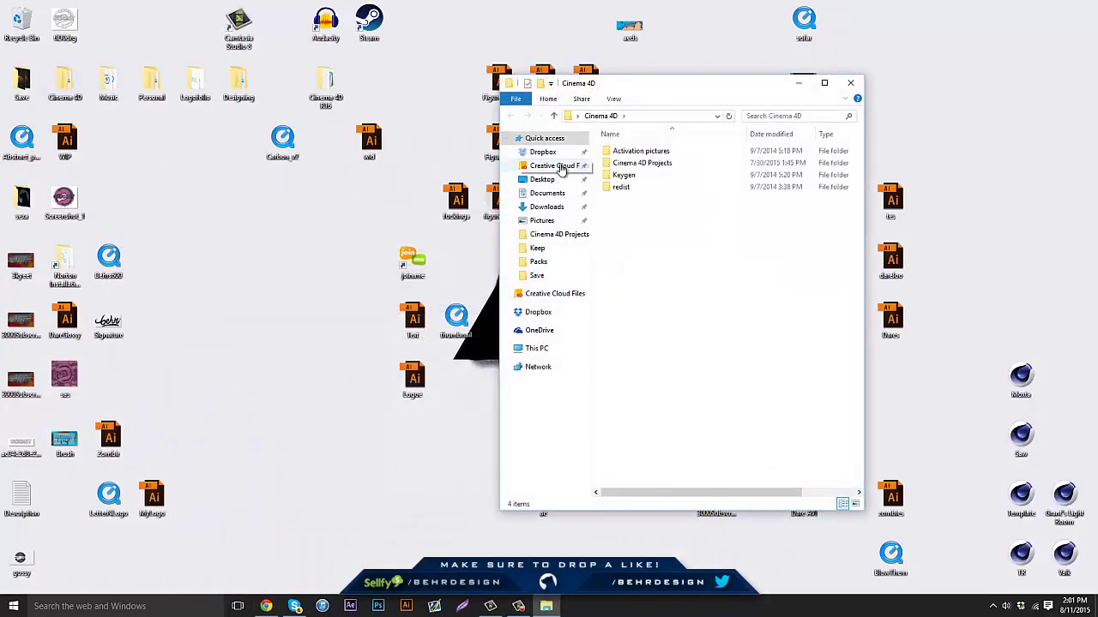
pyautogui.doubleClick(641, 163)
pyautogui.click(648, 283)
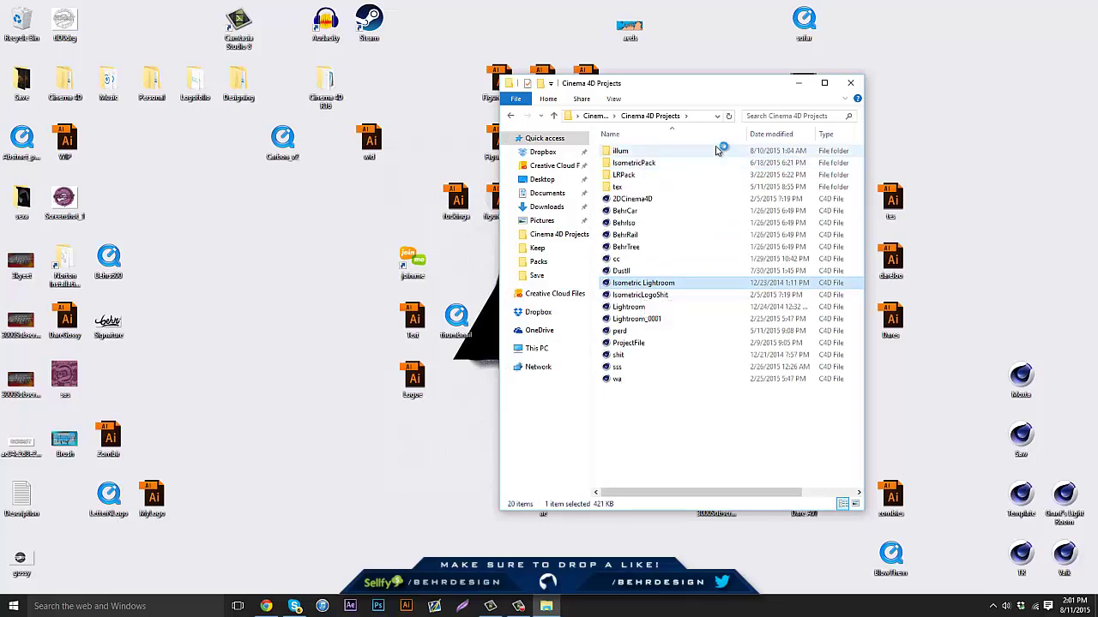
pyautogui.click(850, 87)
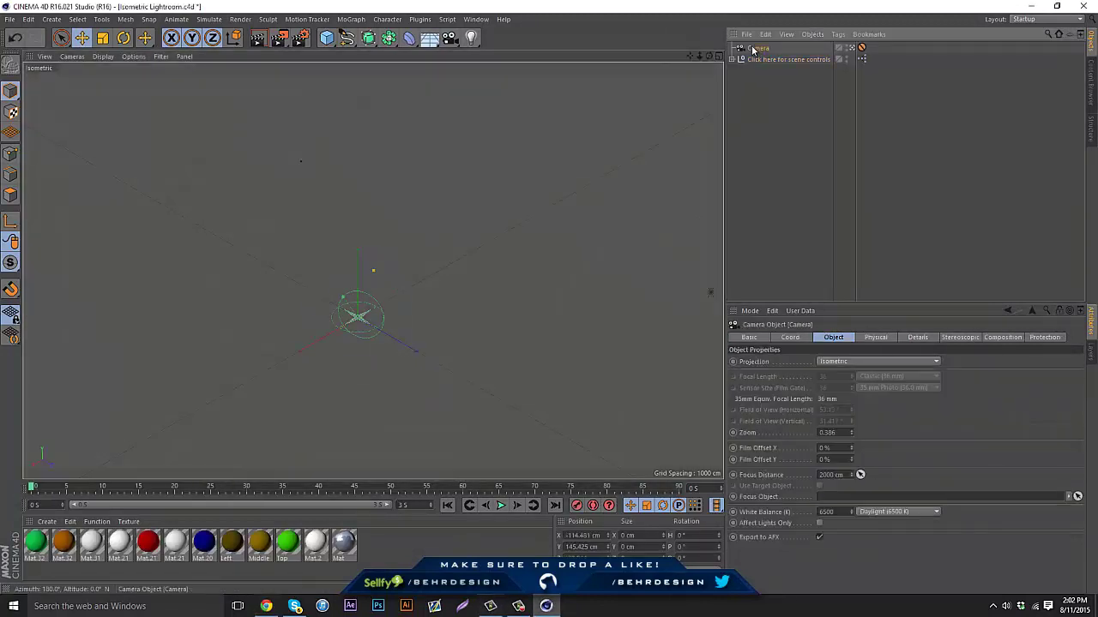
# Delete the Camera object from the scene and switch the viewport to perspective view
pyautogui.click(749, 51)
pyautogui.press('Delete')
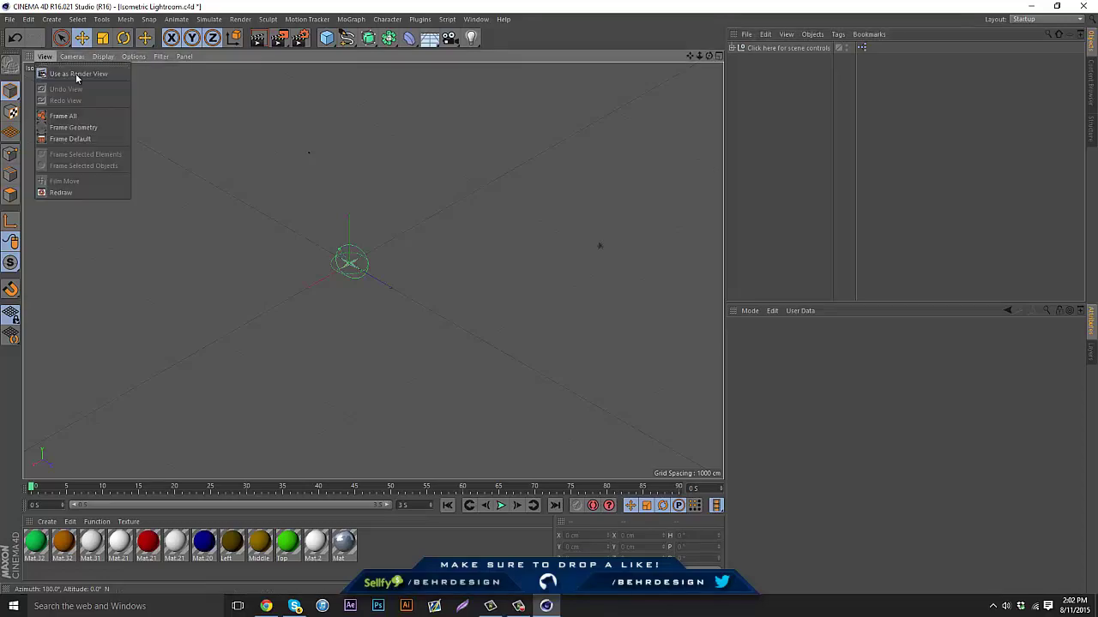
pyautogui.click(42, 56)
pyautogui.click(86, 108)
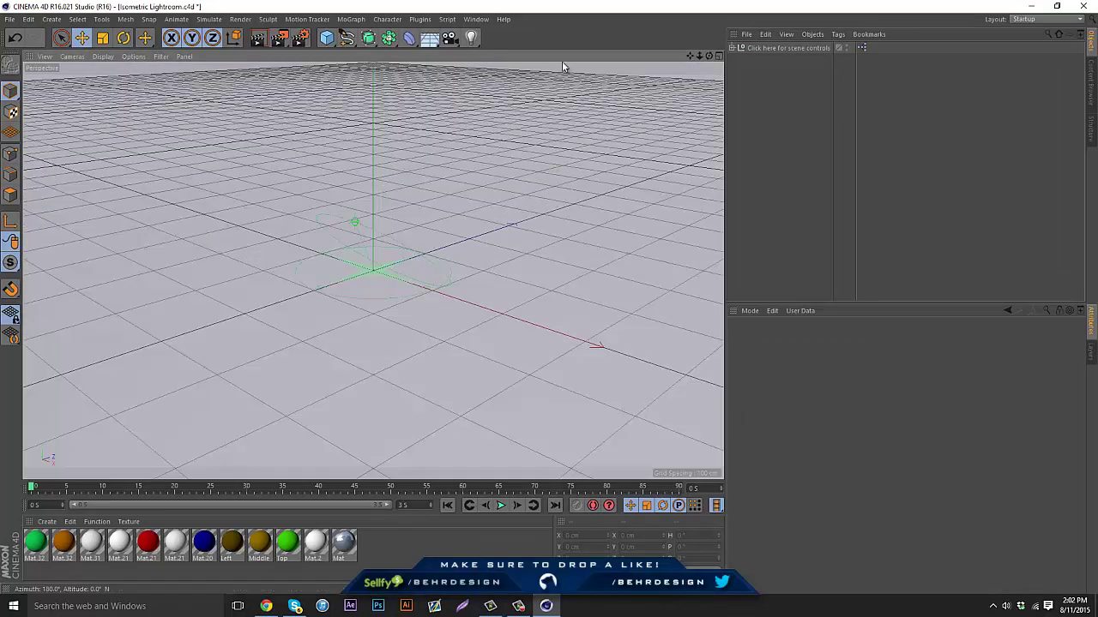
# Import MyLogo.ai from the Desktop at a scale of 1 centimeter and move the spline close to the scene's origin
pyautogui.moveTo(708, 55); pyautogui.dragTo(550, 302)
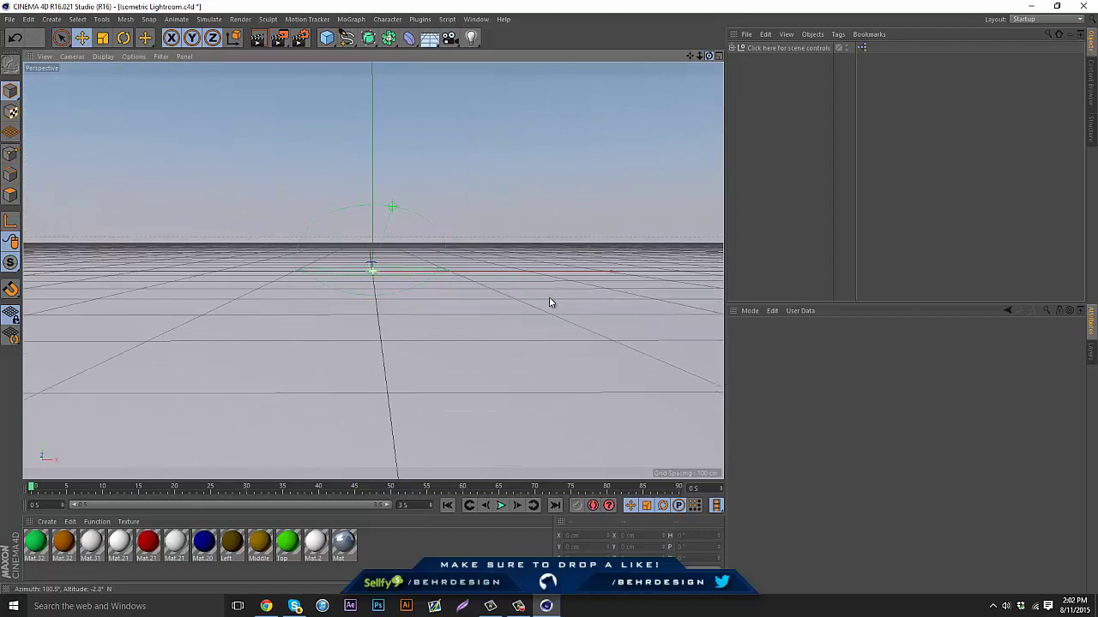
pyautogui.click(10, 19)
pyautogui.click(23, 49)
pyautogui.write('my')
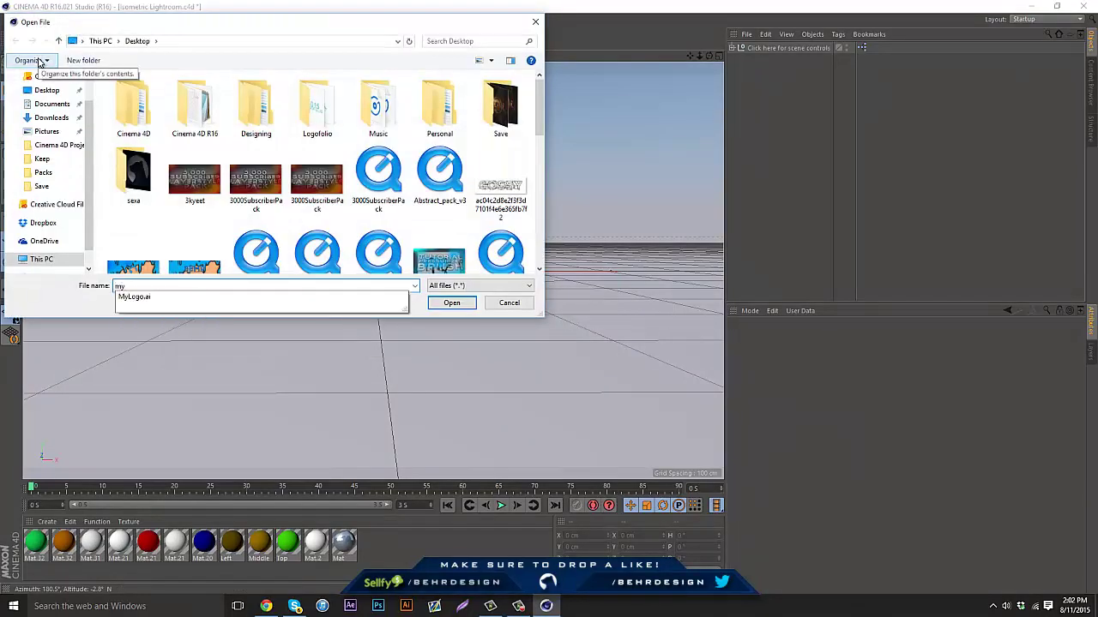
pyautogui.press('Down')
pyautogui.press('Return')
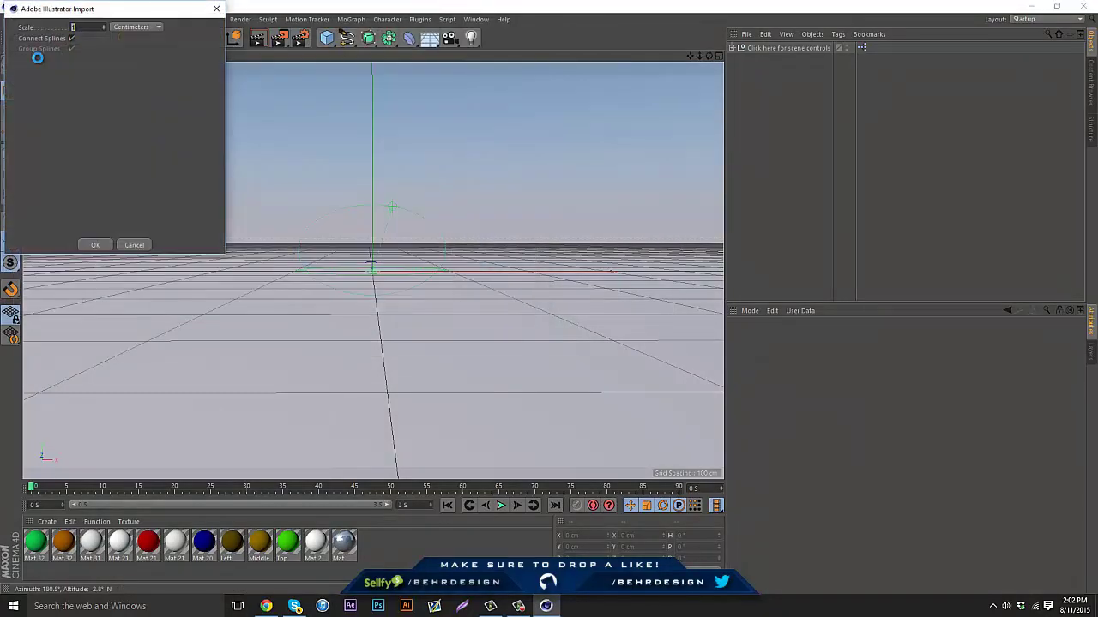
pyautogui.press('Return')
pyautogui.moveTo(592, 132); pyautogui.dragTo(392, 380)
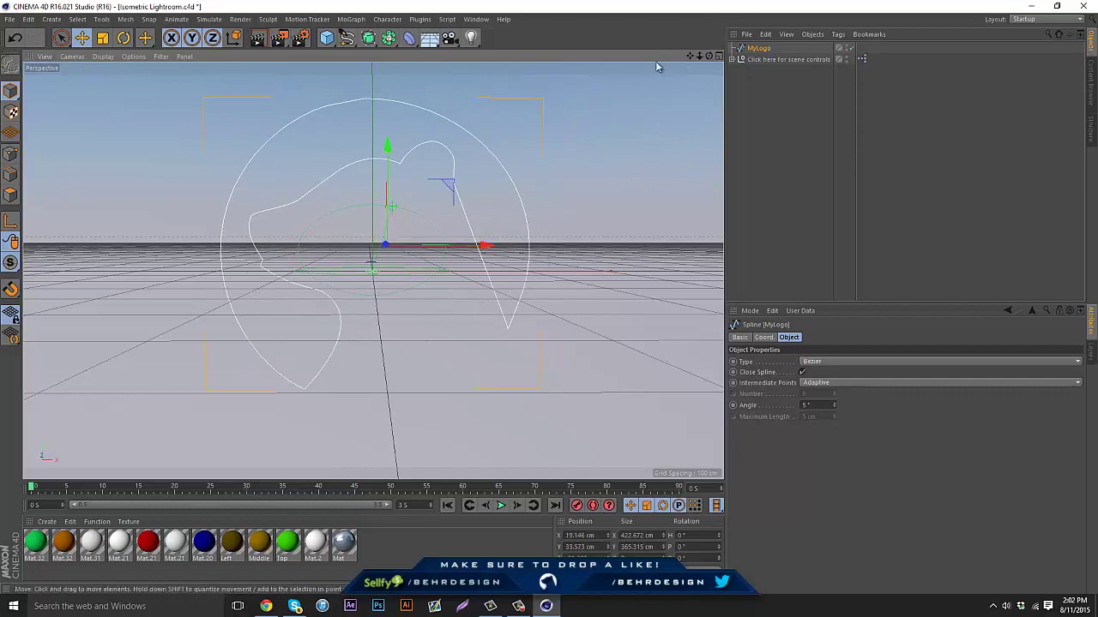
# Add an Extrude object and make the MyLogo spline its child
pyautogui.click(380, 38)
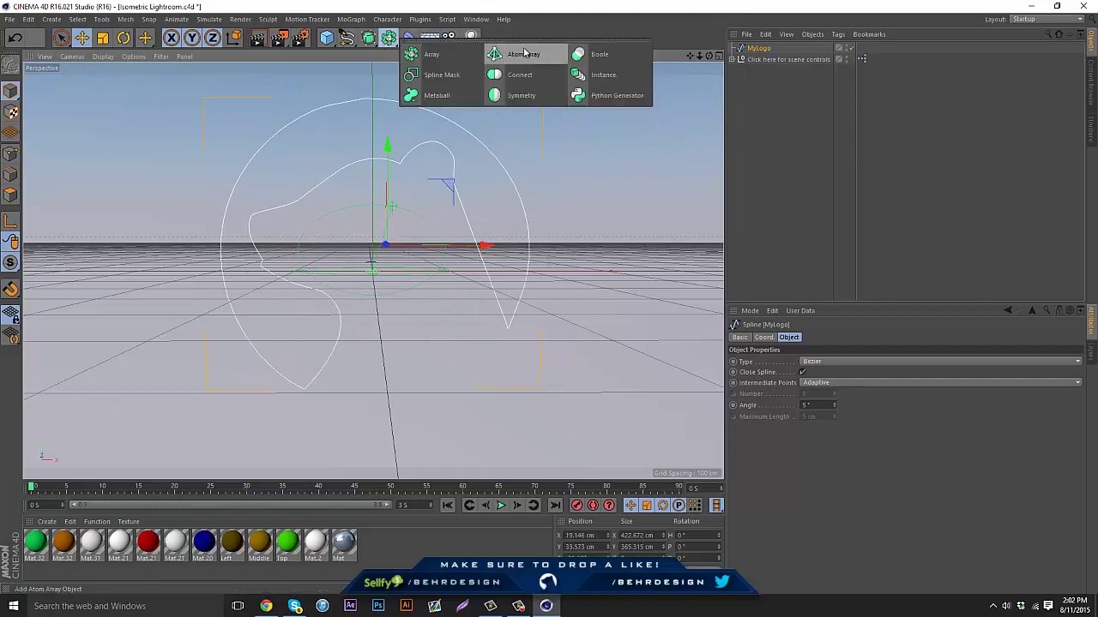
pyautogui.click(380, 39)
pyautogui.click(391, 51)
pyautogui.moveTo(758, 59); pyautogui.dragTo(761, 49)
# Set the logo extrusion's depth movement to 150 cm, then increase it to 200 cm
pyautogui.click(881, 363)
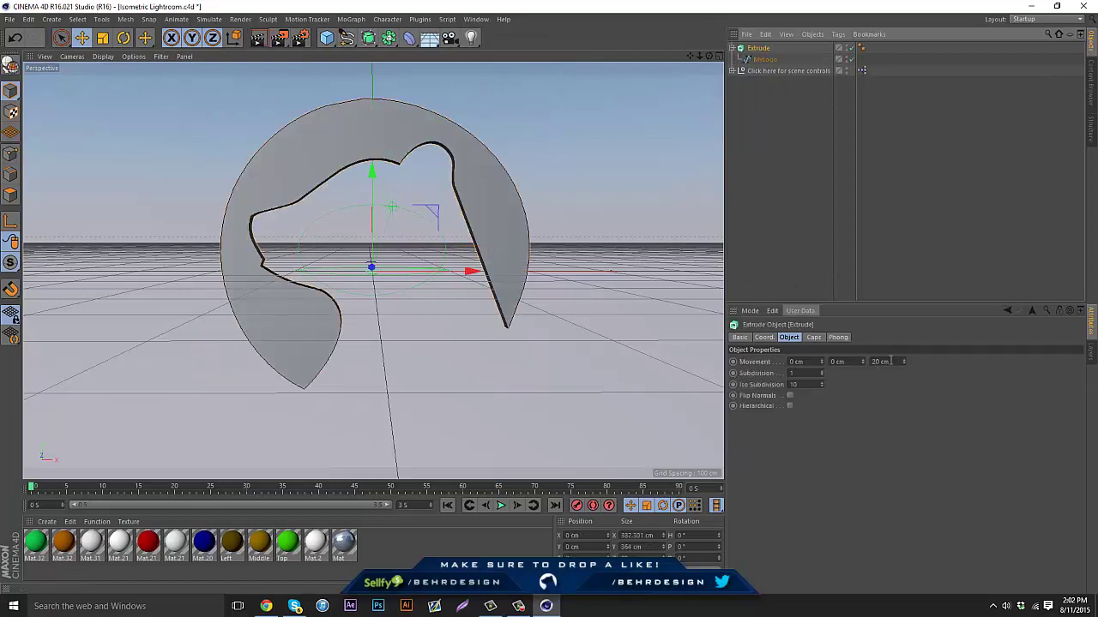
pyautogui.write('150')
pyautogui.press('Return')
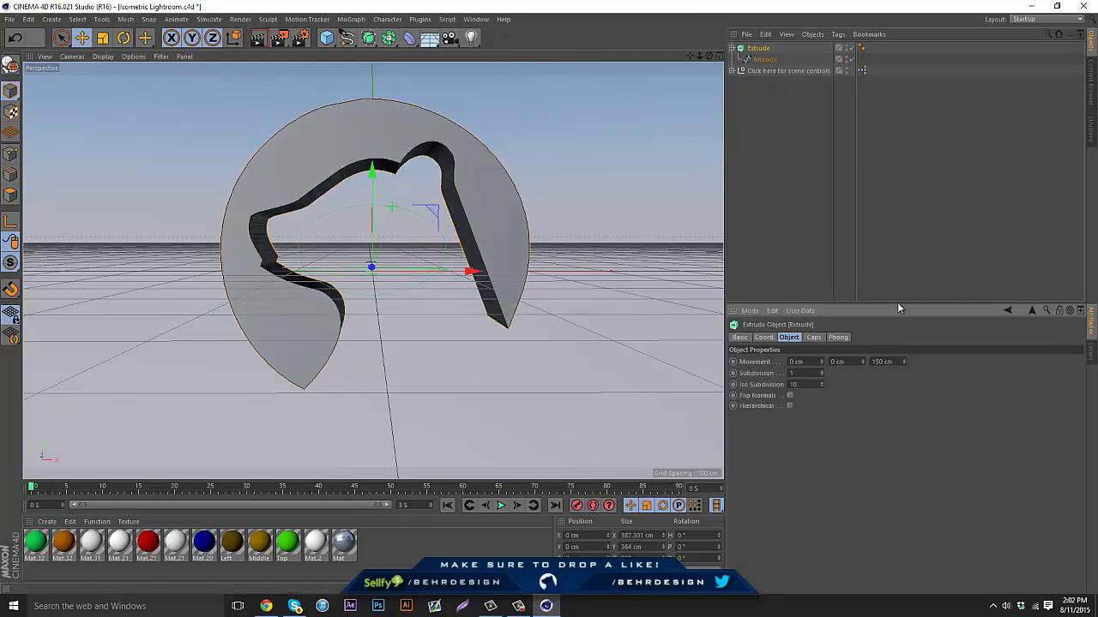
pyautogui.click(892, 363)
pyautogui.write('20')
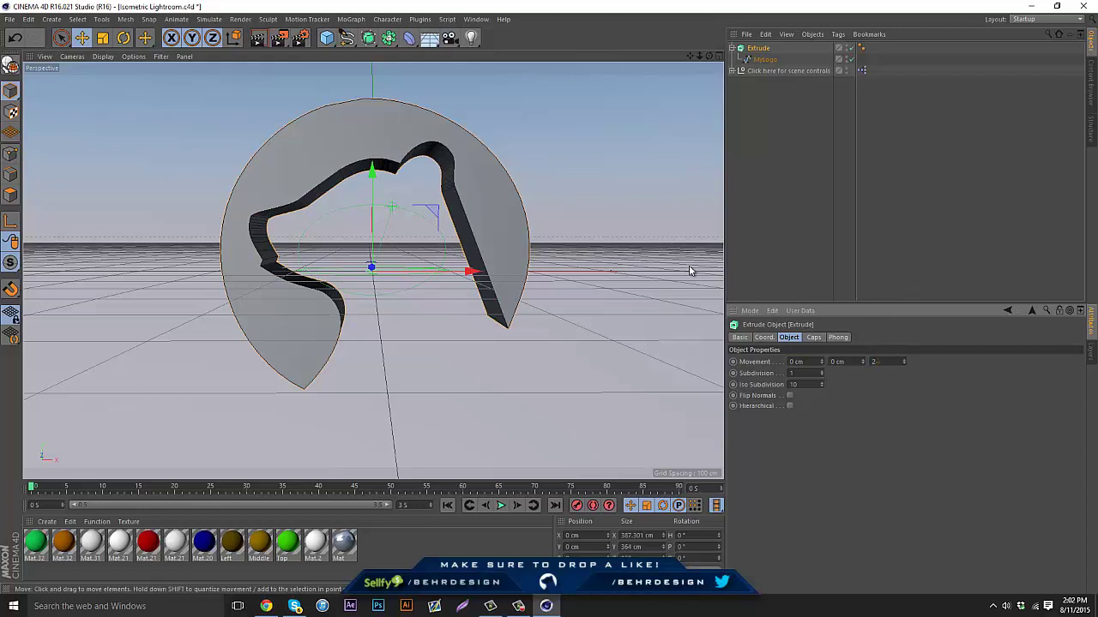
pyautogui.click(734, 48)
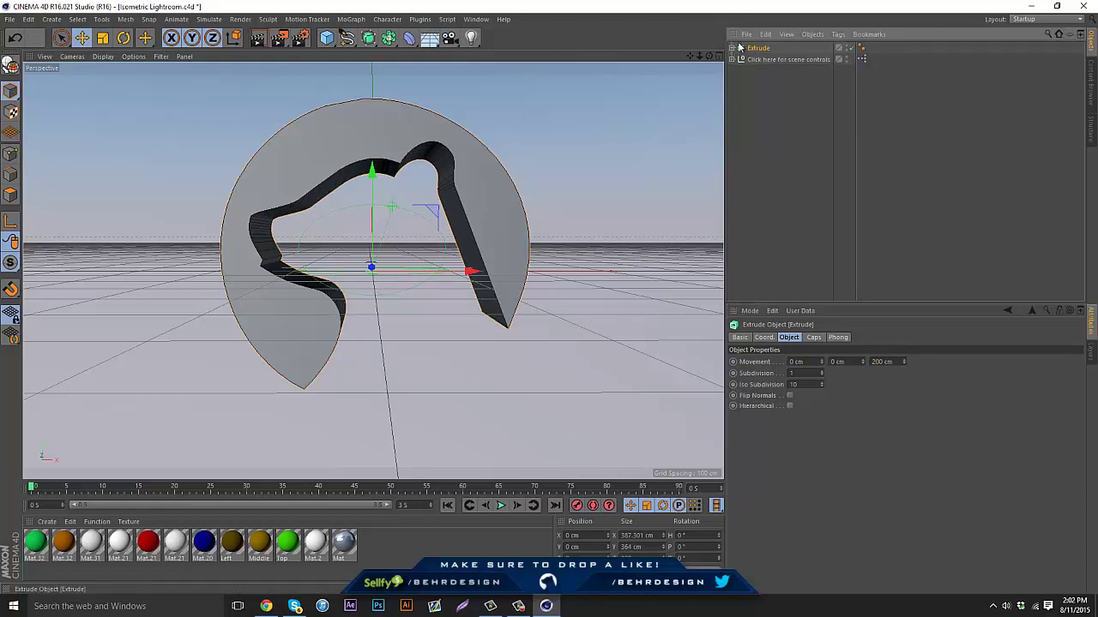
# Rotate the extruded logo to a tilt of about -12.8° and apply the Mat.2 material to it
pyautogui.click(123, 38)
pyautogui.moveTo(366, 245); pyautogui.dragTo(370, 233)
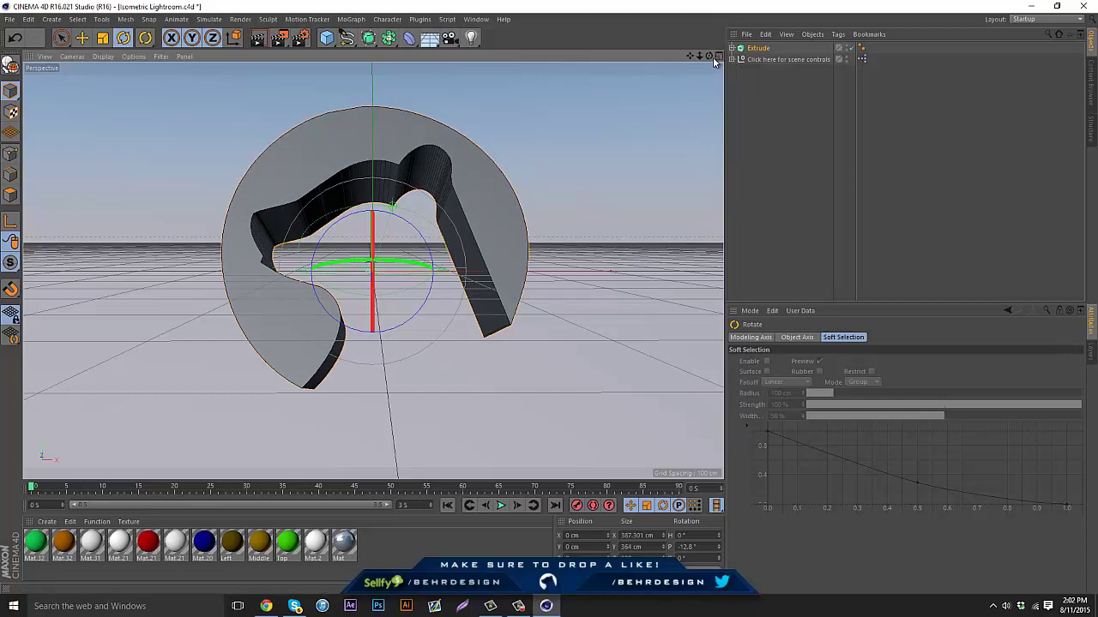
pyautogui.moveTo(709, 57); pyautogui.dragTo(549, 298)
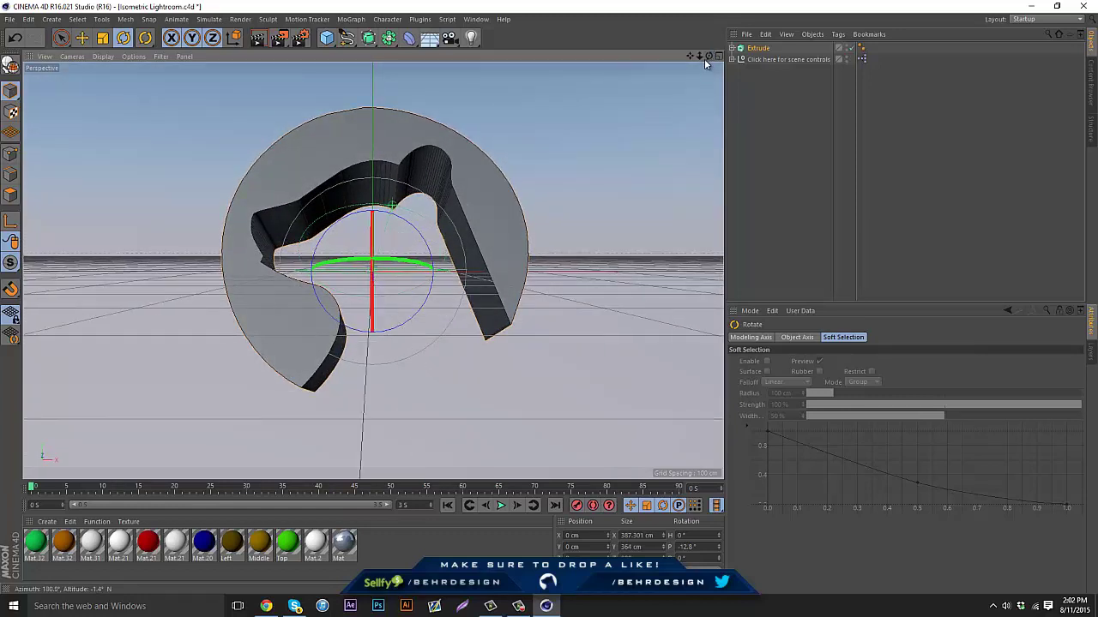
pyautogui.moveTo(691, 57); pyautogui.dragTo(549, 299)
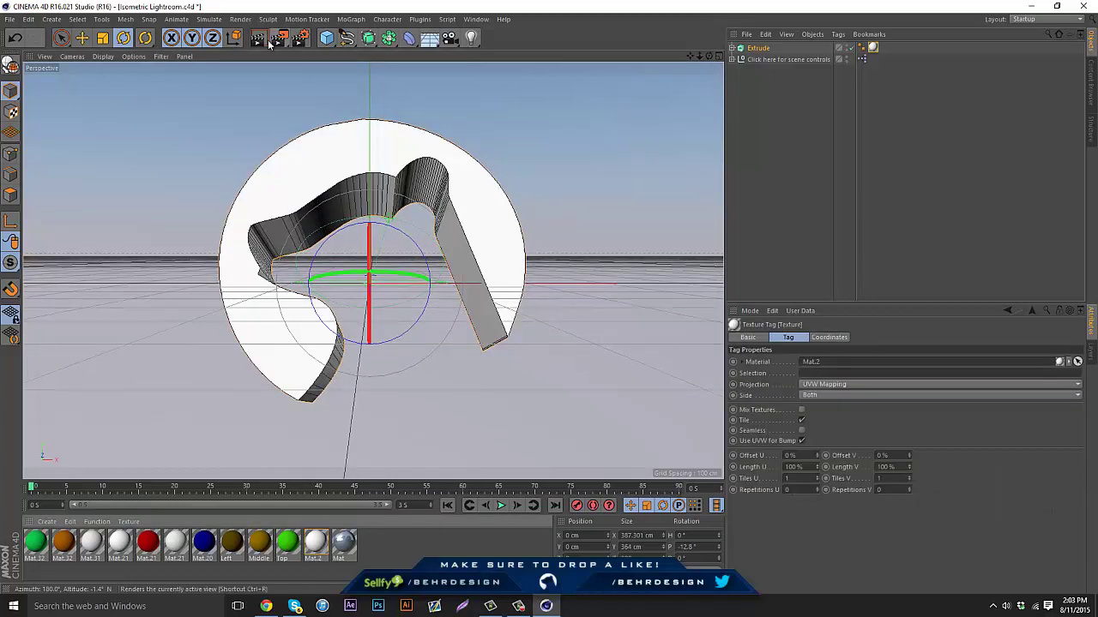
# Render the active view and copy a screenshot of the rendered logo to the clipboard
pyautogui.click(268, 40)
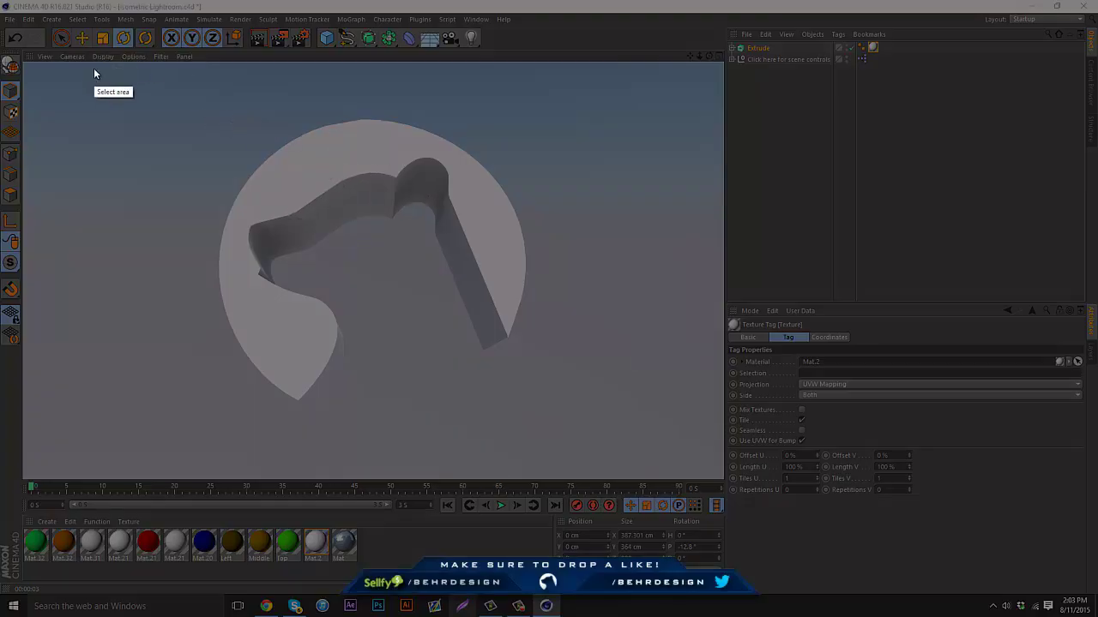
pyautogui.moveTo(83, 68)
pyautogui.mouseDown()
pyautogui.moveTo(662, 448)
pyautogui.moveTo(686, 476)
pyautogui.moveTo(673, 467)
pyautogui.mouseUp()
pyautogui.click(630, 479)
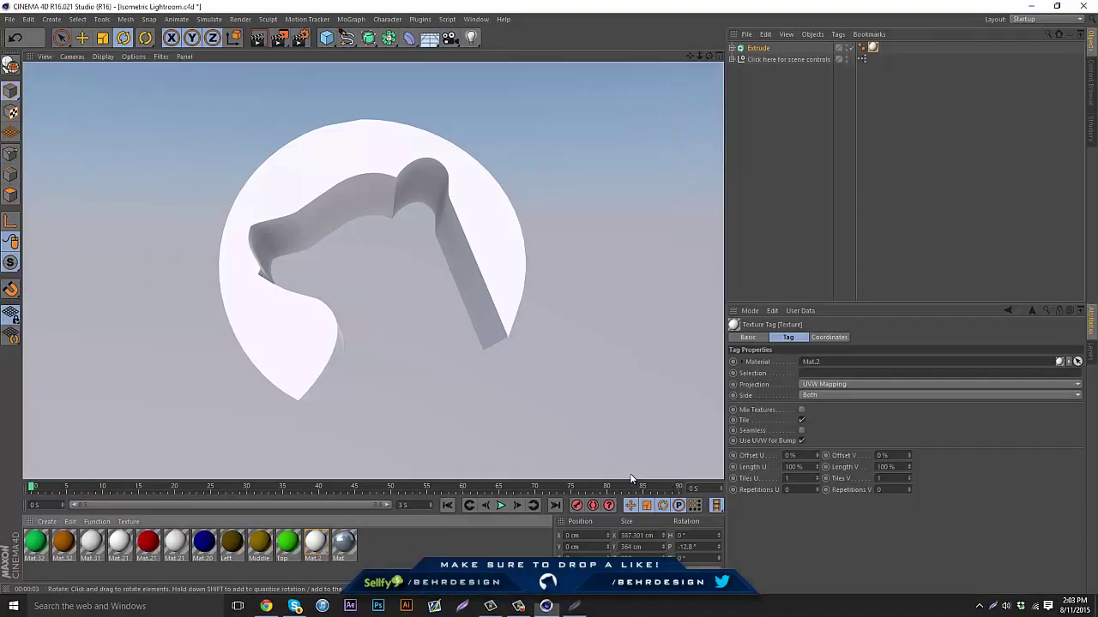
pyautogui.click(548, 607)
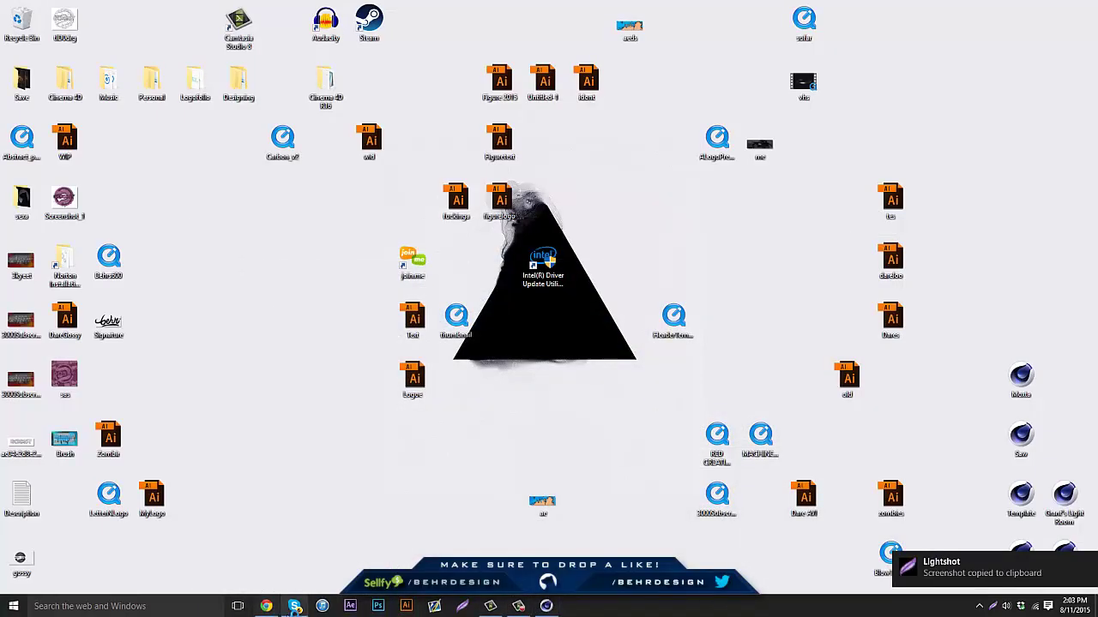
pyautogui.click(266, 606)
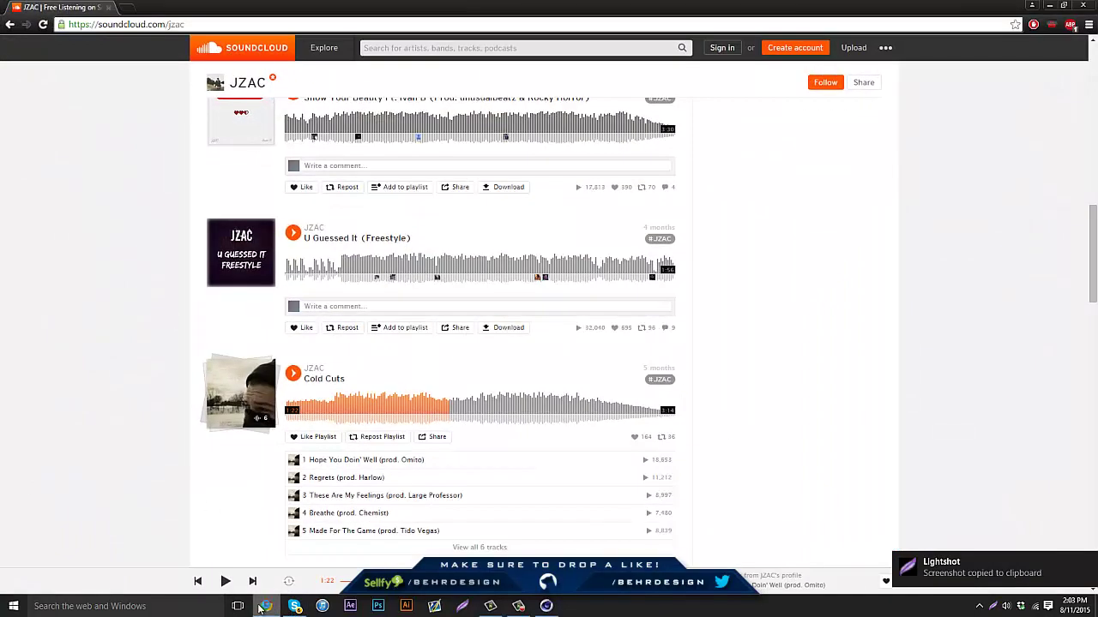
pyautogui.click(265, 606)
pyautogui.click(294, 607)
pyautogui.click(294, 607)
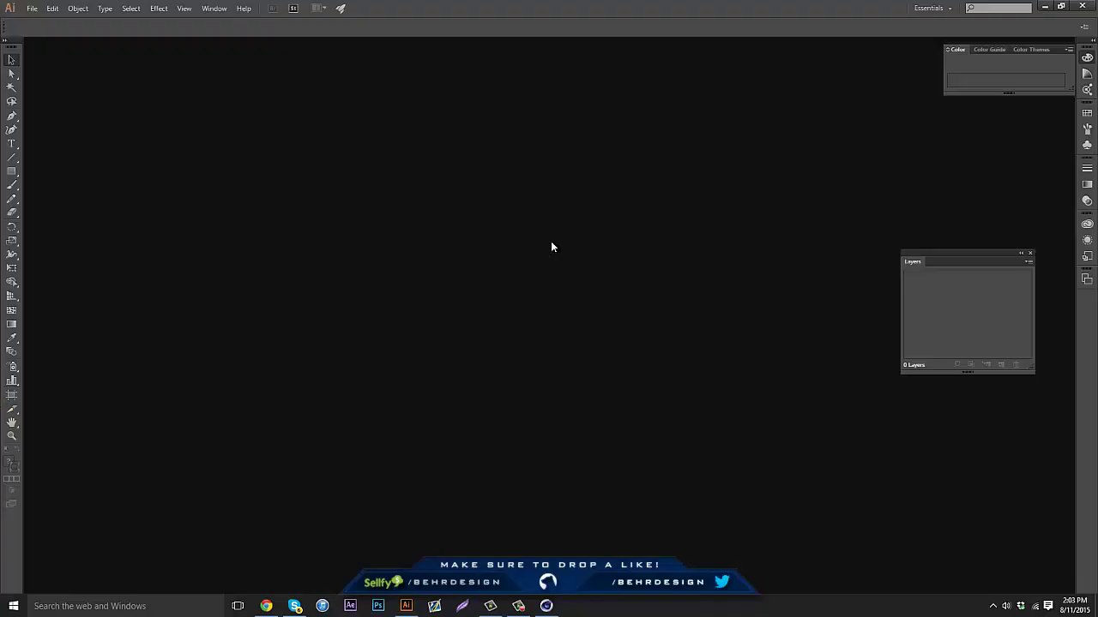
# Create a new Adobe Illustrator document with a width of 1920 pt and a height of 1080 pt
pyautogui.click(45, 25)
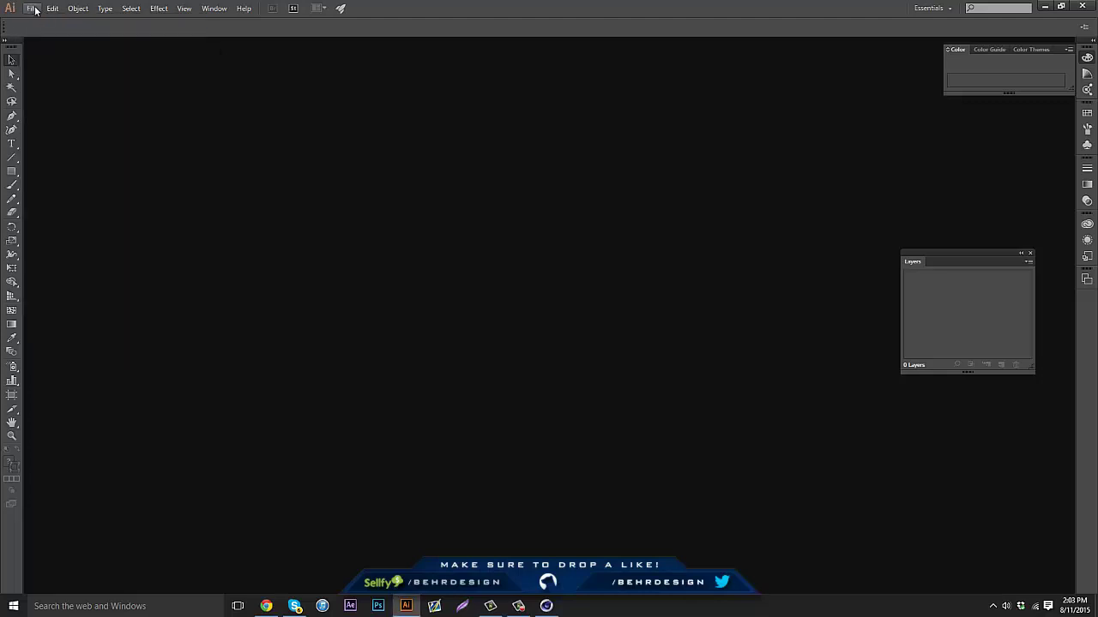
pyautogui.click(35, 8)
pyautogui.click(790, 132)
pyautogui.click(31, 8)
pyautogui.click(43, 19)
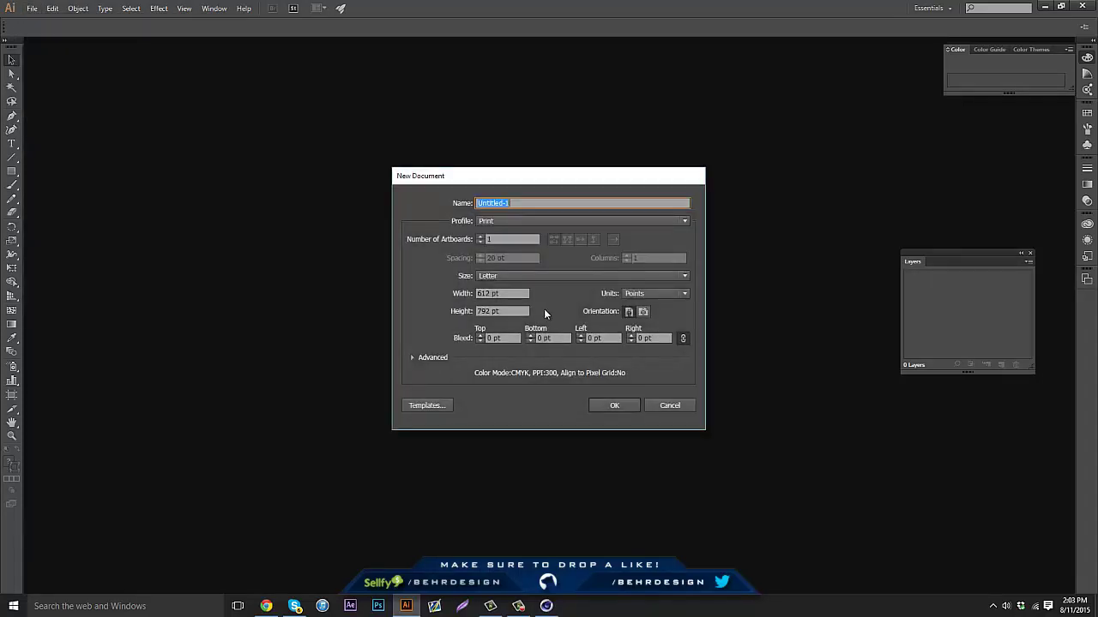
pyautogui.moveTo(500, 293); pyautogui.dragTo(212, 195)
pyautogui.write('1920')
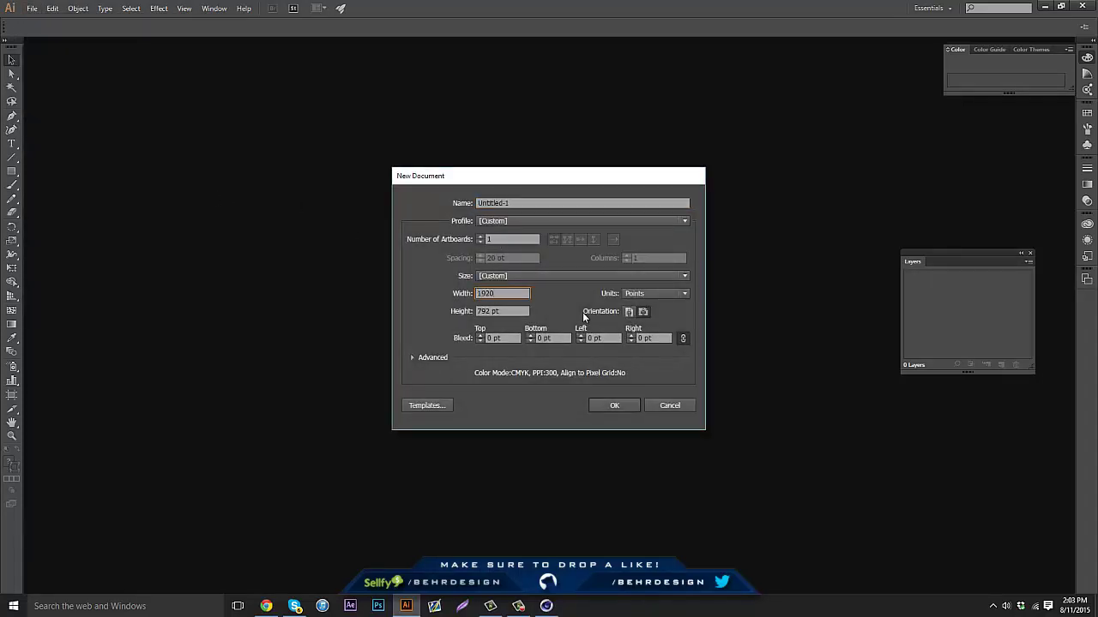
pyautogui.press('Tab')
pyautogui.write('108')
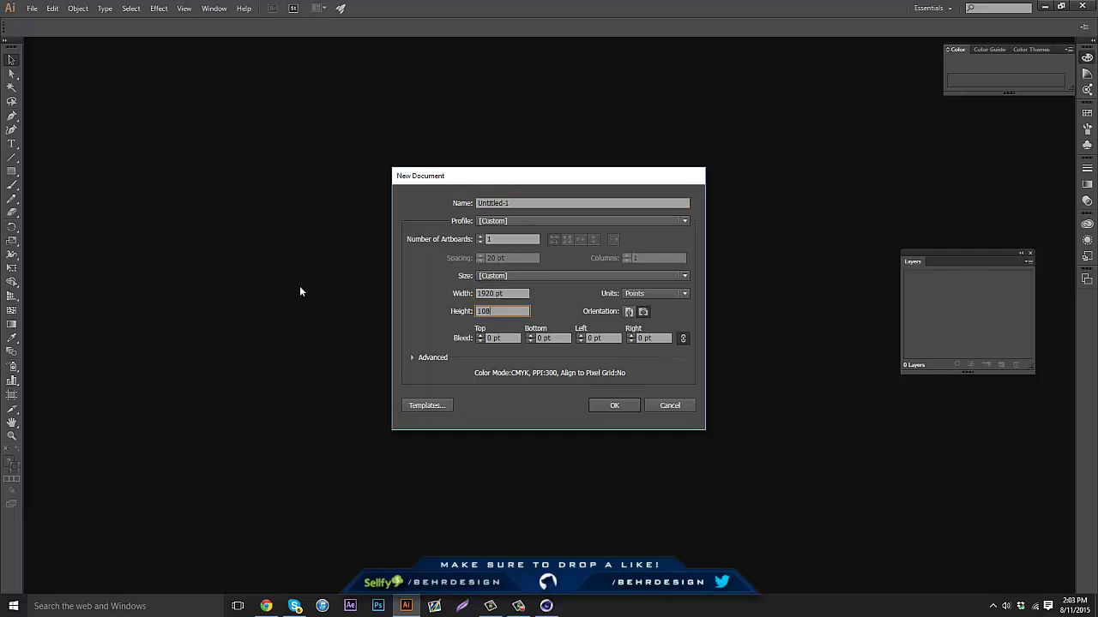
pyautogui.write('0')
pyautogui.press('Return')
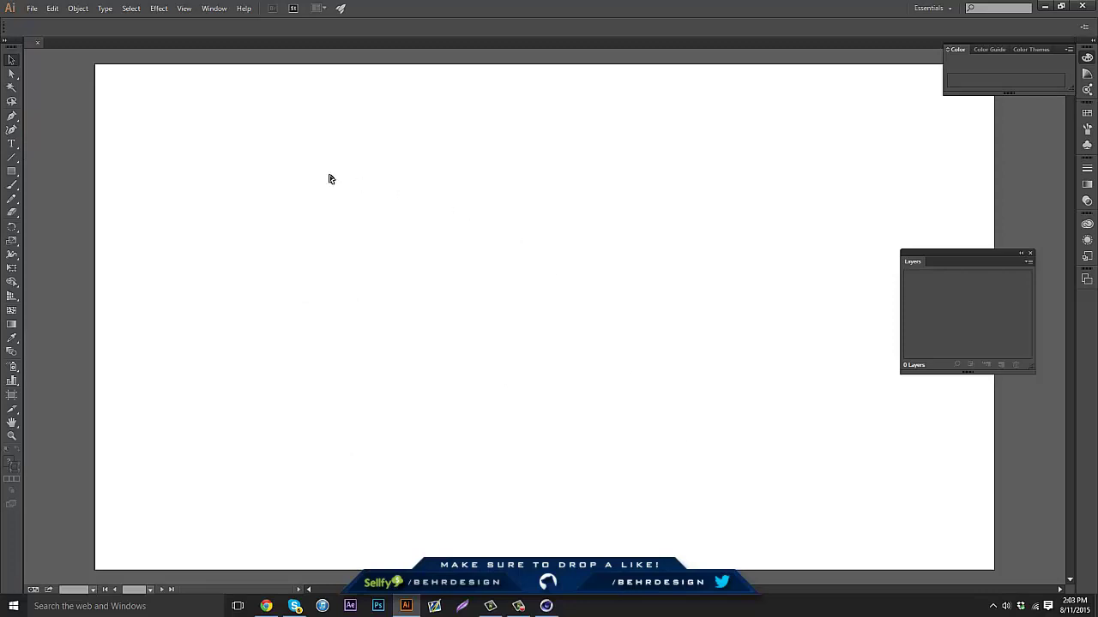
# Paste the rendered logo screenshot into the document, enlarge it proportionally and center it on the artboard
pyautogui.hotkey('ctrl', 'v')
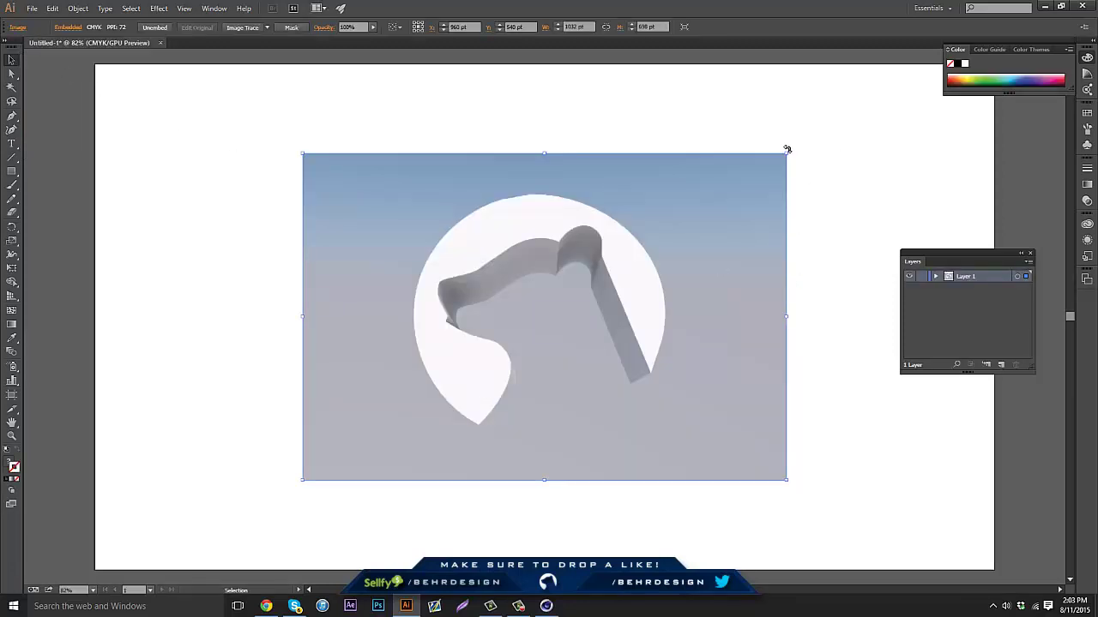
pyautogui.moveTo(788, 152); pyautogui.dragTo(862, 169)
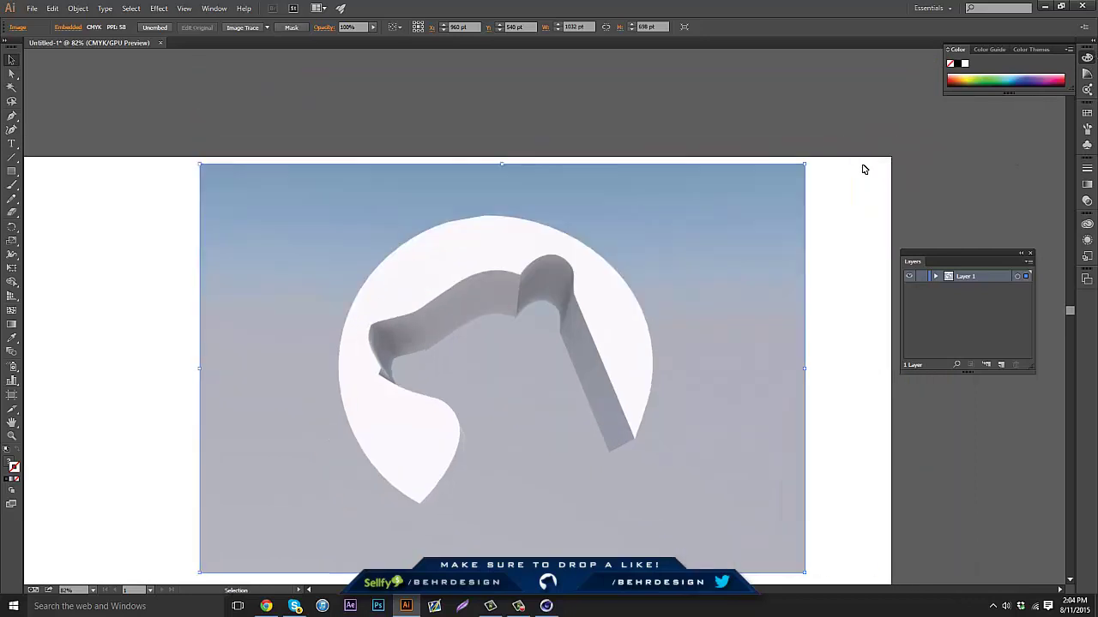
pyautogui.scroll(-3, 691, 207)
pyautogui.moveTo(802, 450); pyautogui.dragTo(878, 500)
pyautogui.keyDown('shift'); pyautogui.click(728, 395); pyautogui.keyUp('shift')
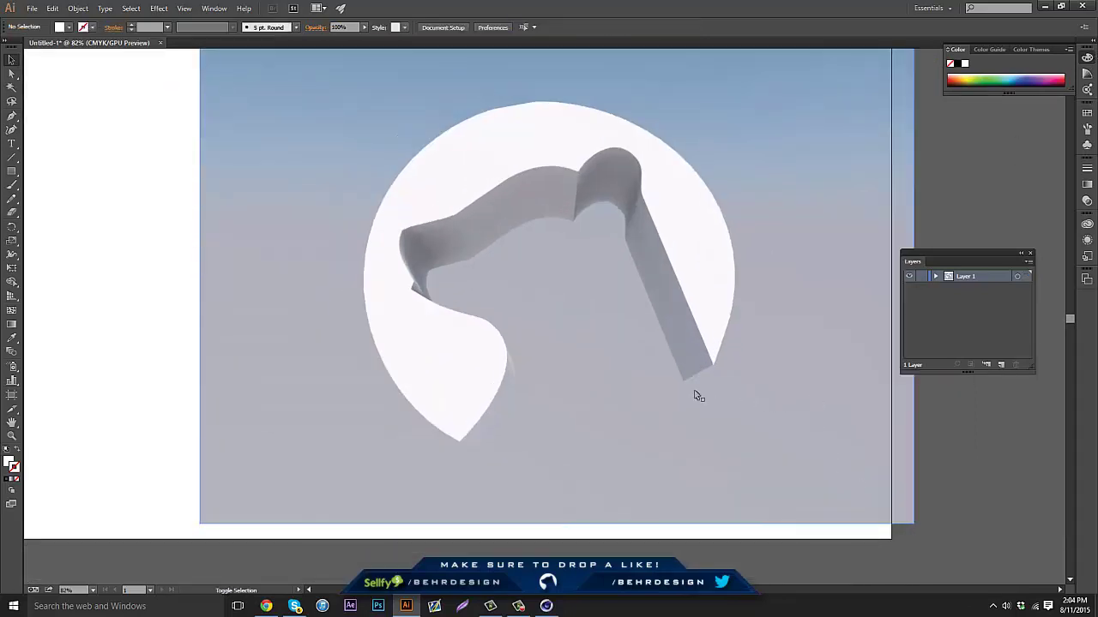
pyautogui.moveTo(742, 301); pyautogui.dragTo(632, 302)
pyautogui.click(832, 283)
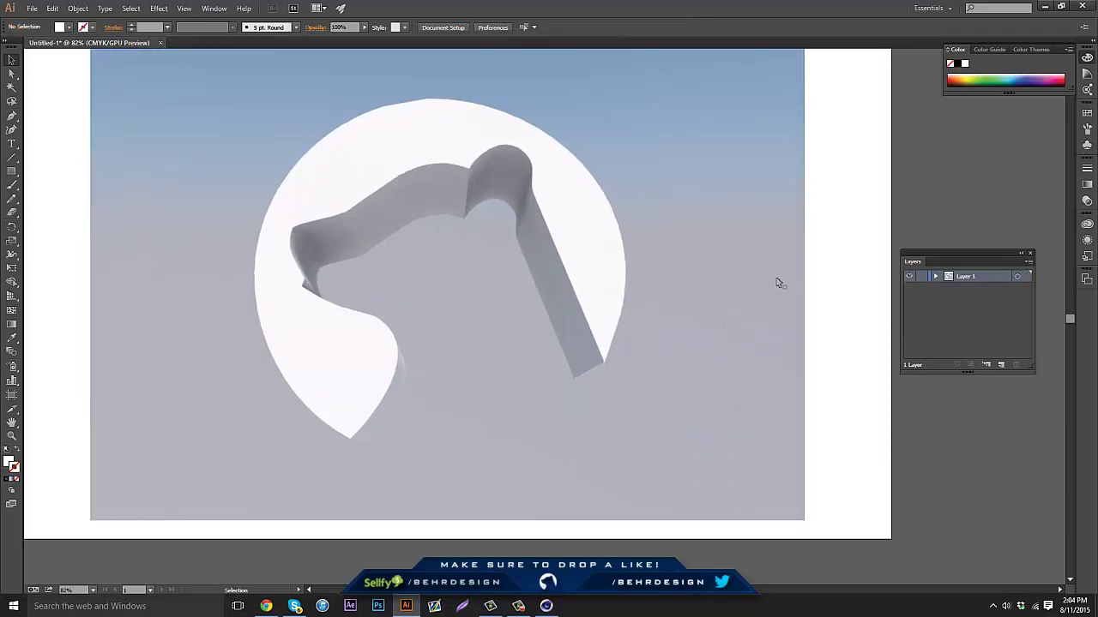
pyautogui.scroll(2, 430, 295)
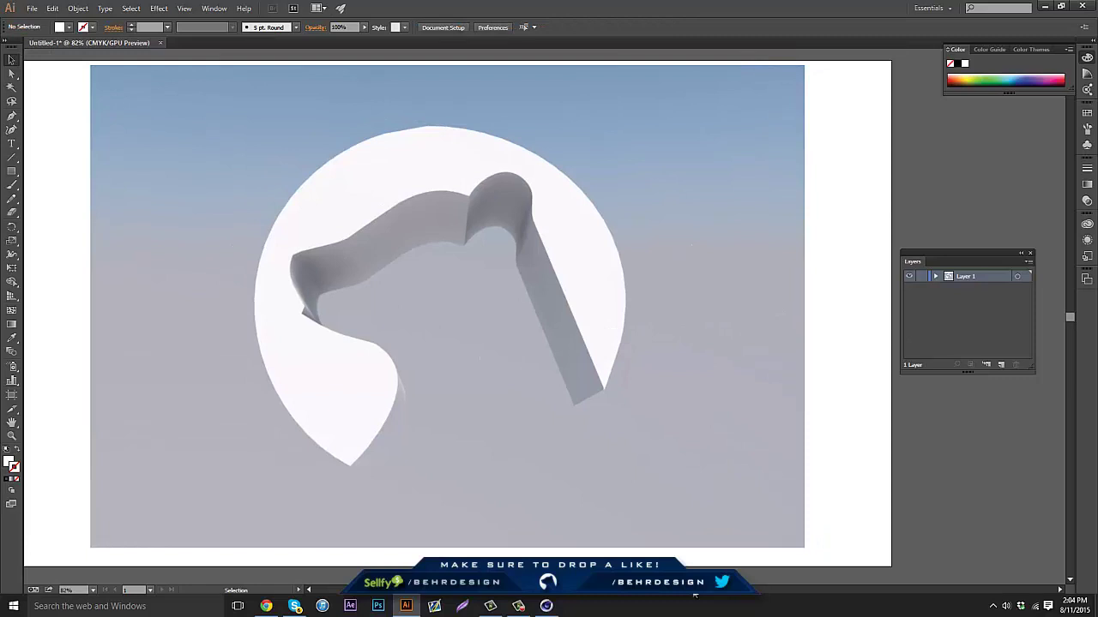
pyautogui.moveTo(694, 591); pyautogui.dragTo(684, 591)
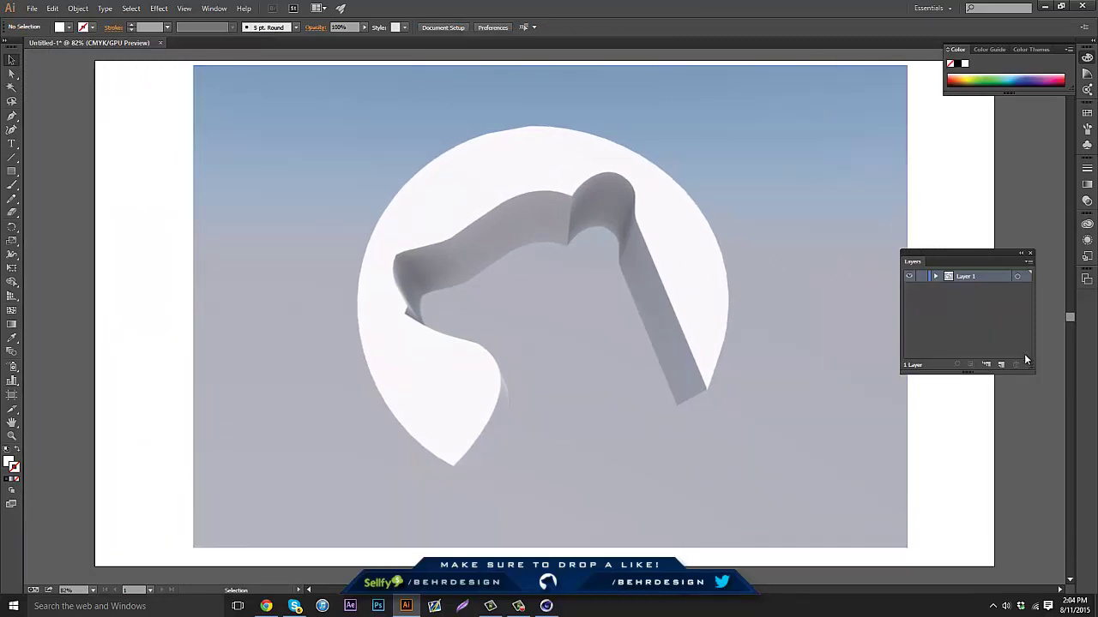
# Add a new layer above the pasted render and set the Paintbrush stroke color to black (000000)
pyautogui.click(1000, 365)
pyautogui.click(12, 186)
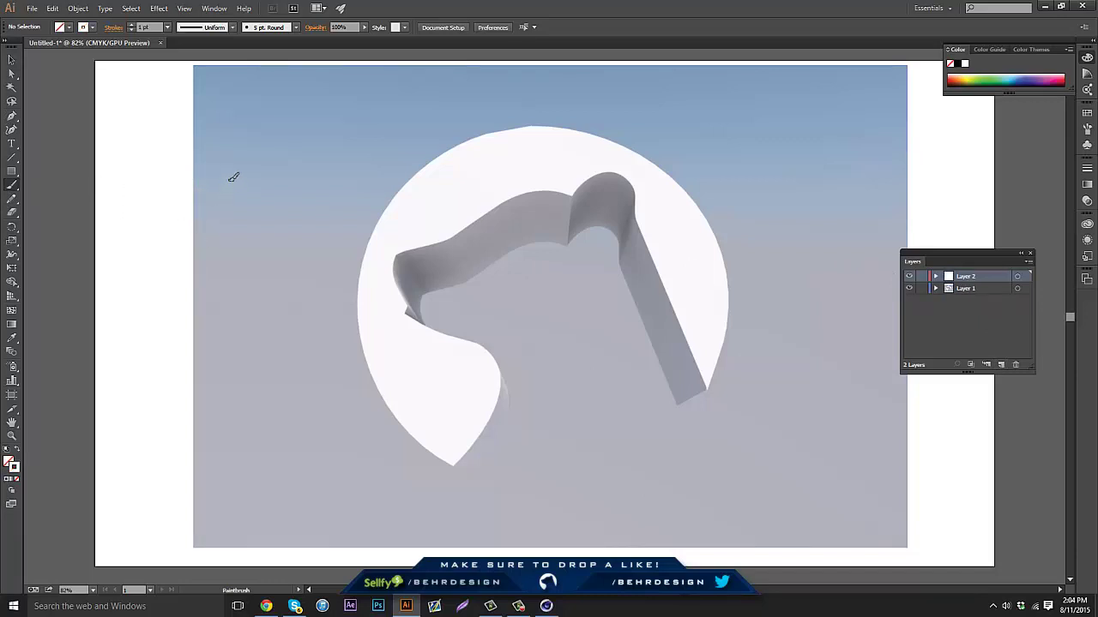
pyautogui.moveTo(230, 178); pyautogui.dragTo(229, 246)
pyautogui.hotkey('ctrl', 'z')
pyautogui.doubleClick(14, 466)
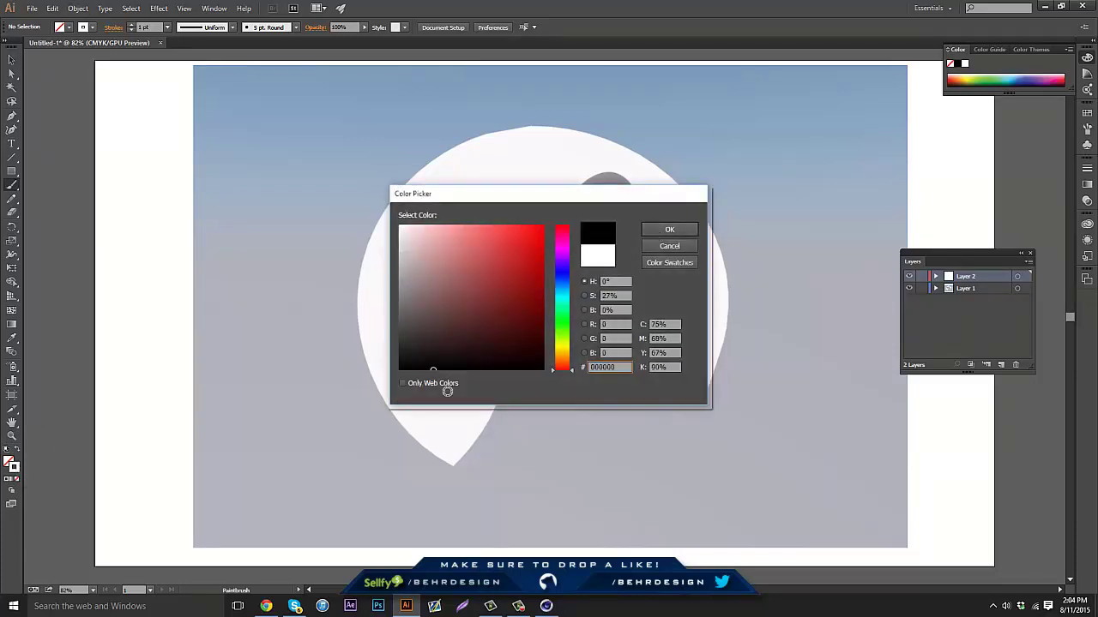
pyautogui.moveTo(447, 392)
pyautogui.mouseDown()
pyautogui.moveTo(596, 281)
pyautogui.moveTo(562, 381)
pyautogui.mouseUp()
pyautogui.click(669, 230)
pyautogui.moveTo(241, 203); pyautogui.dragTo(240, 234)
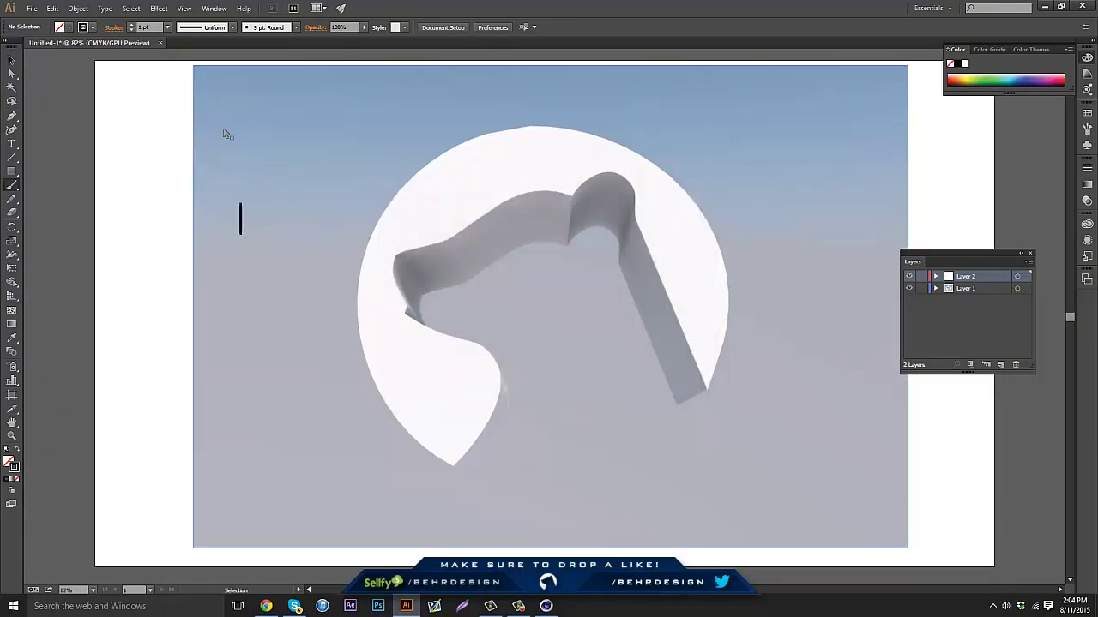
pyautogui.hotkey('ctrl', 'z')
pyautogui.click(518, 606)
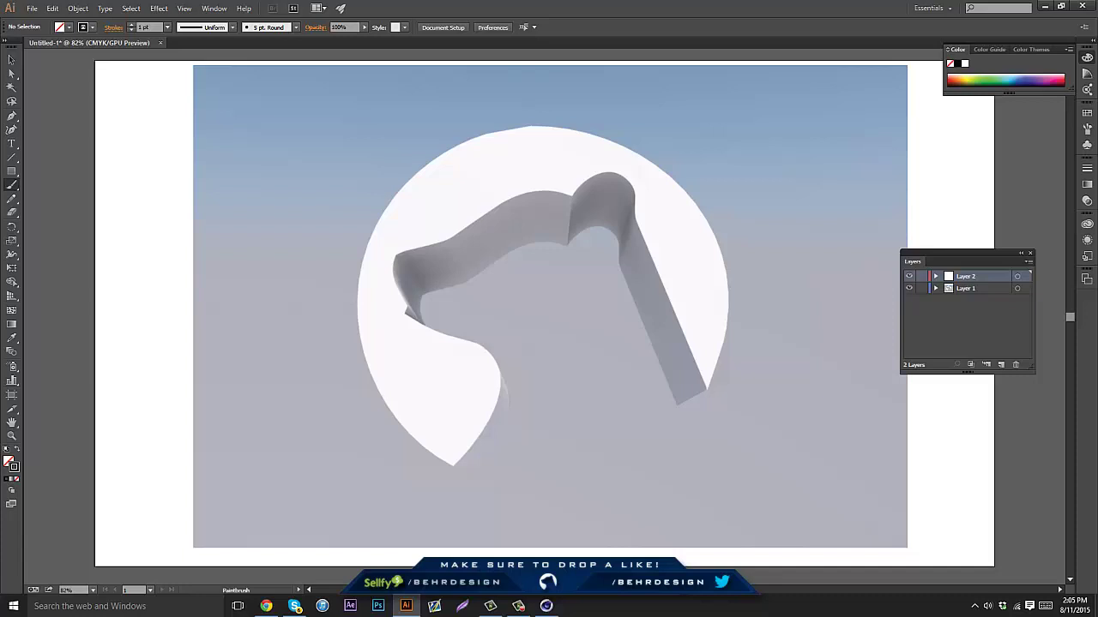
pyautogui.hscroll(3, 346, 378)
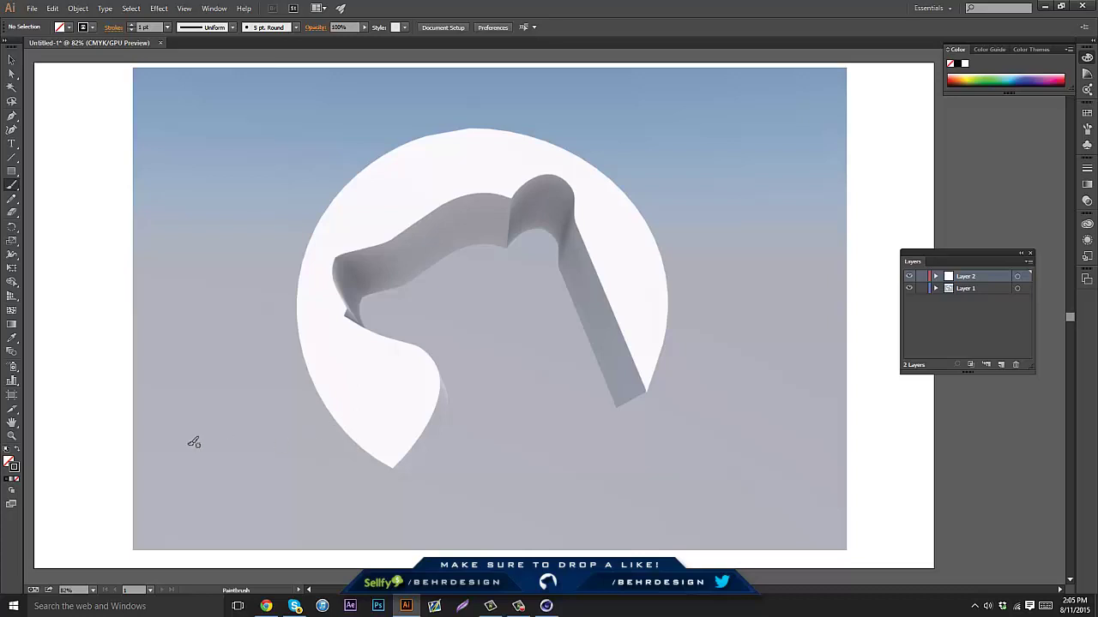
pyautogui.click(12, 436)
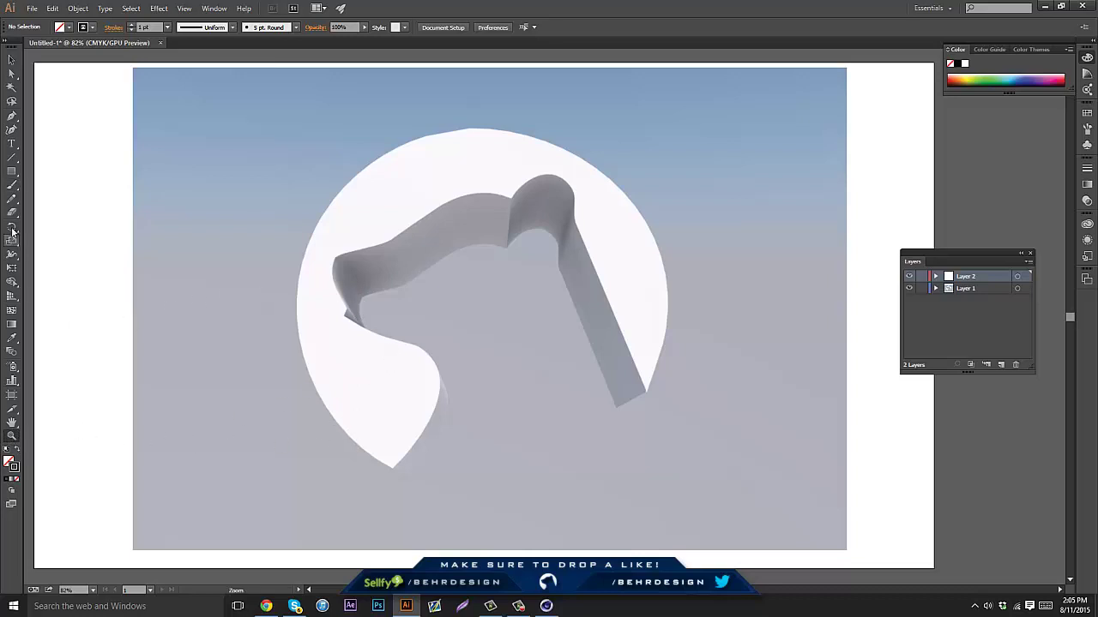
pyautogui.click(12, 185)
pyautogui.moveTo(183, 198); pyautogui.dragTo(219, 237)
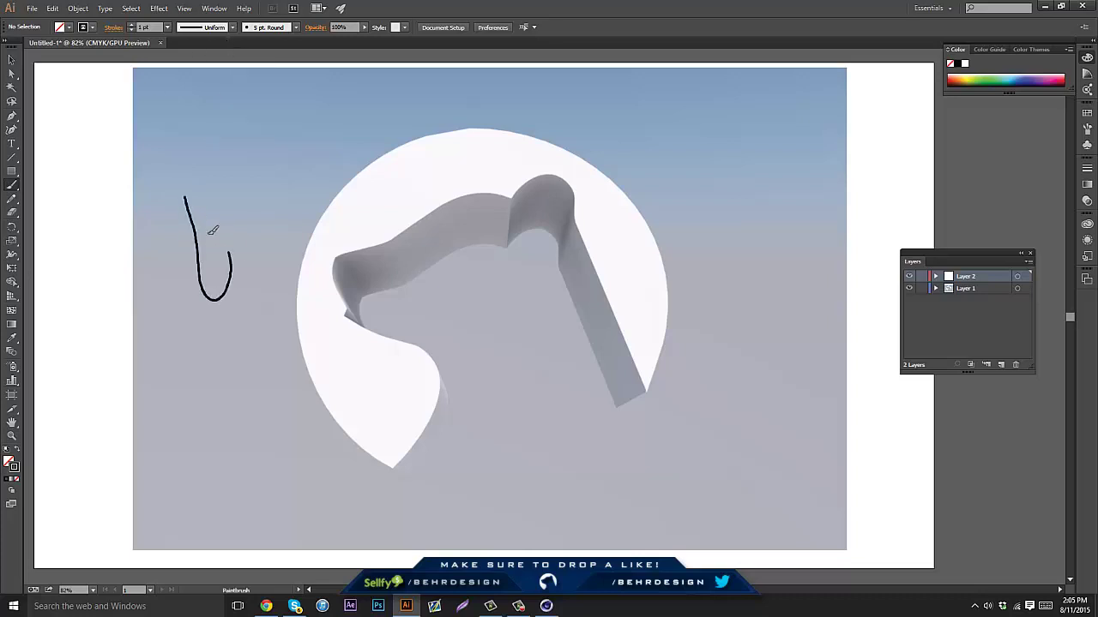
pyautogui.hotkey('ctrl', 'z')
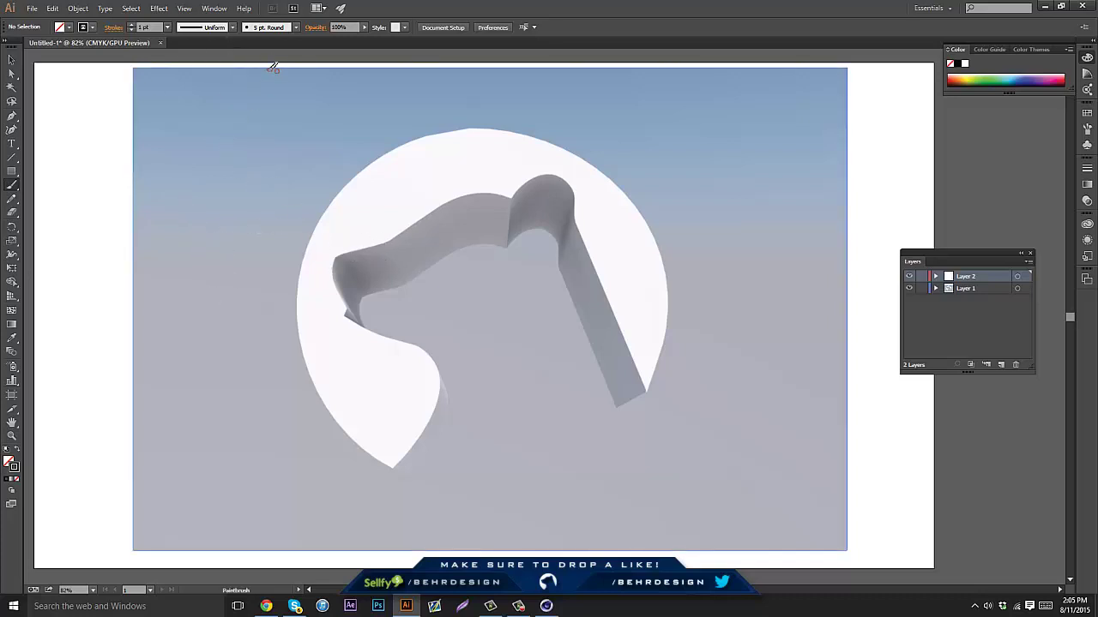
# Choose the Touch Calligraphic brush for the Paintbrush, paint a short test curve beside the logo and undo it
pyautogui.click(252, 31)
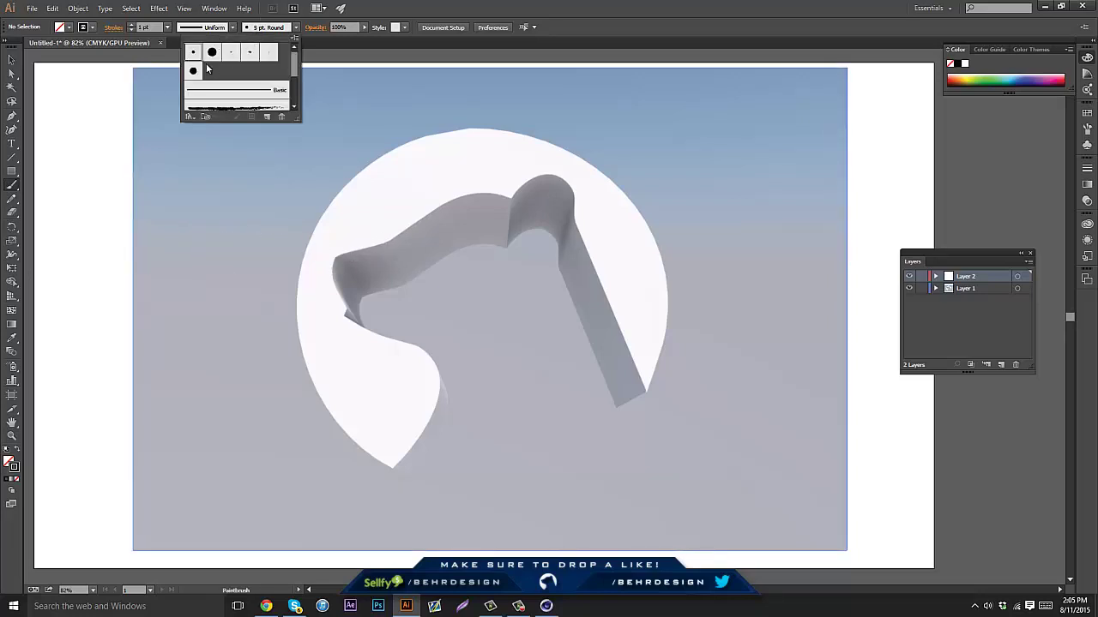
pyautogui.click(193, 72)
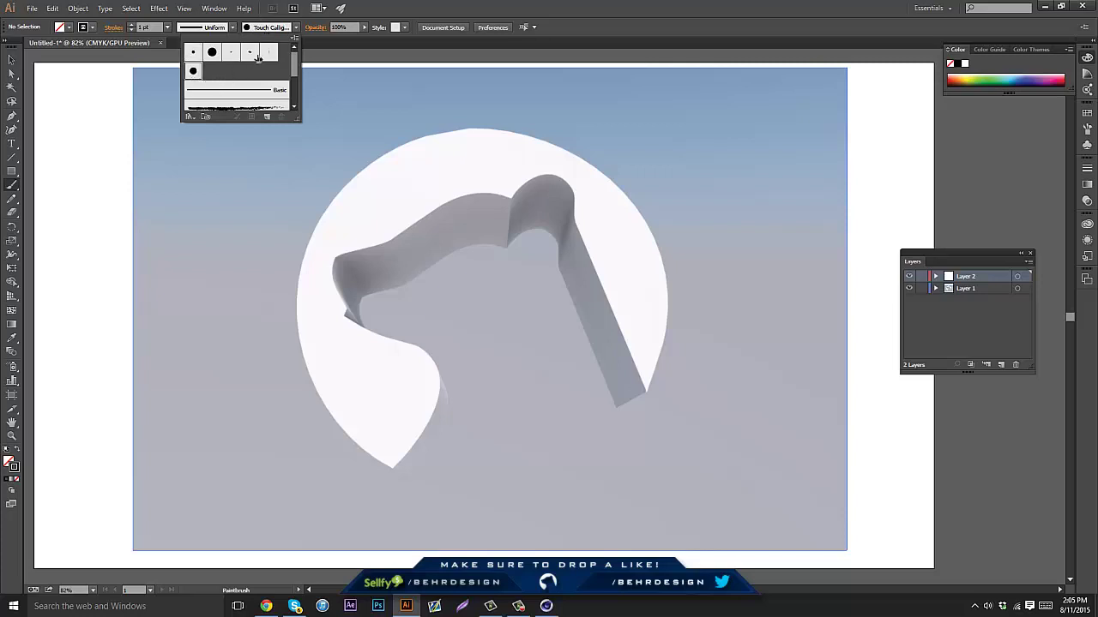
pyautogui.click(216, 167)
pyautogui.moveTo(198, 131)
pyautogui.mouseDown()
pyautogui.moveTo(207, 194)
pyautogui.moveTo(227, 205)
pyautogui.mouseUp()
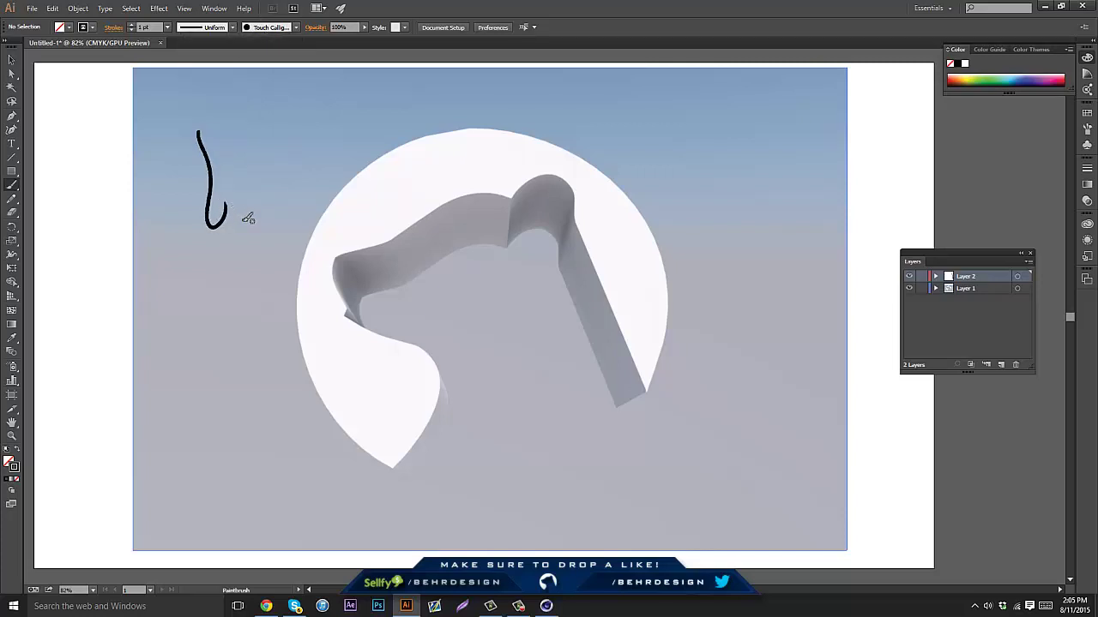
pyautogui.hotkey('ctrl', 'z')
# Try to set the 5 pt. Round brush's size to 10 pt, cancel it and return to the Touch Calligraphic brush
pyautogui.click(253, 32)
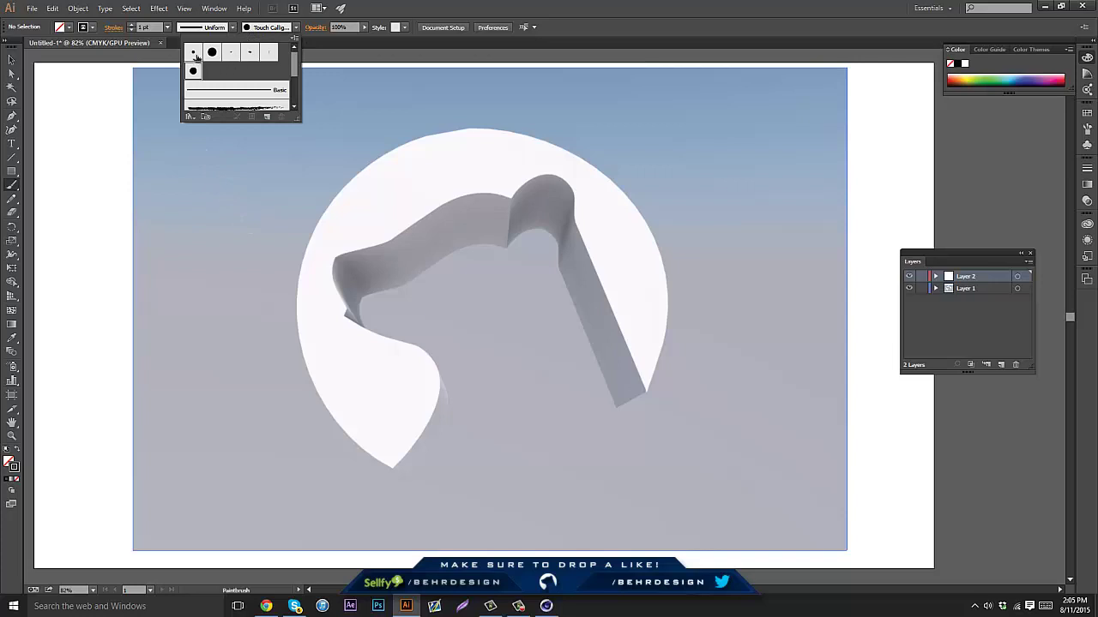
pyautogui.doubleClick(194, 54)
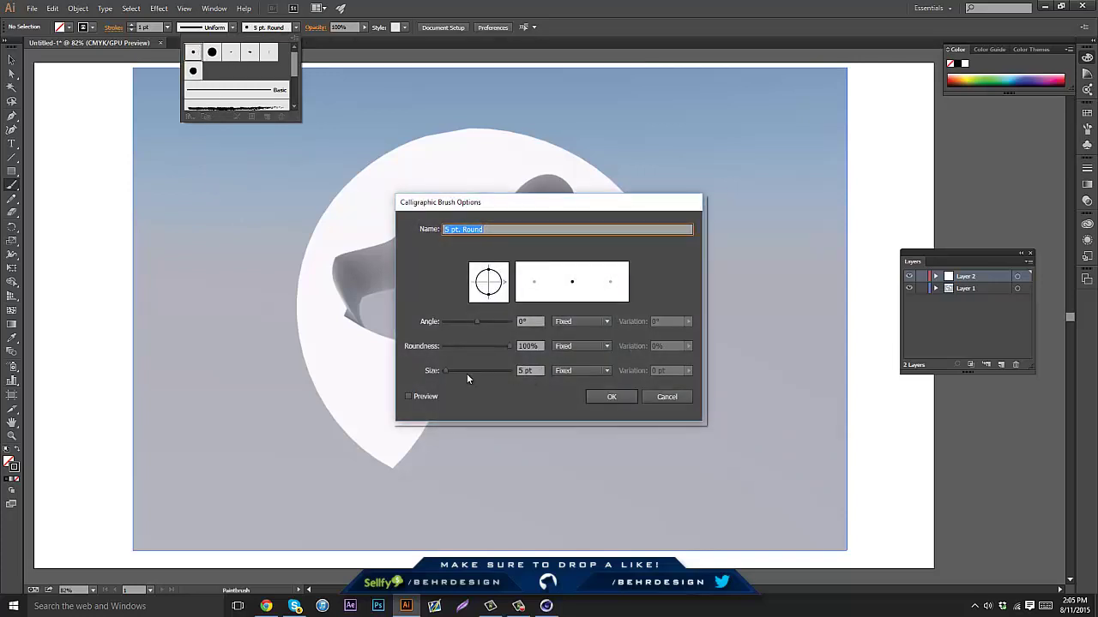
pyautogui.moveTo(445, 371); pyautogui.dragTo(443, 372)
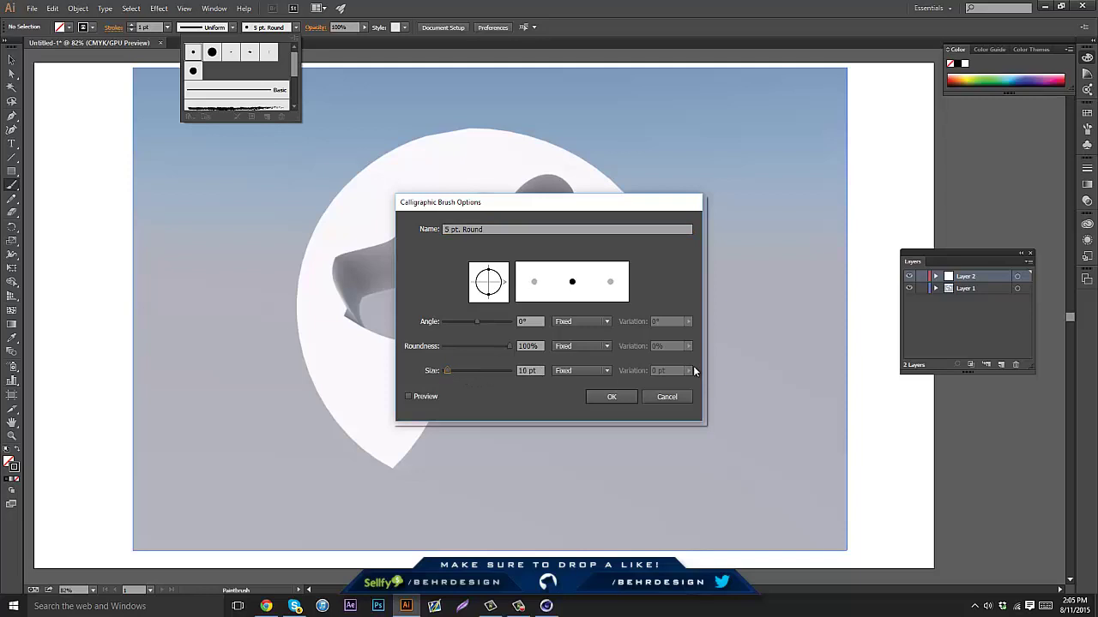
pyautogui.click(622, 398)
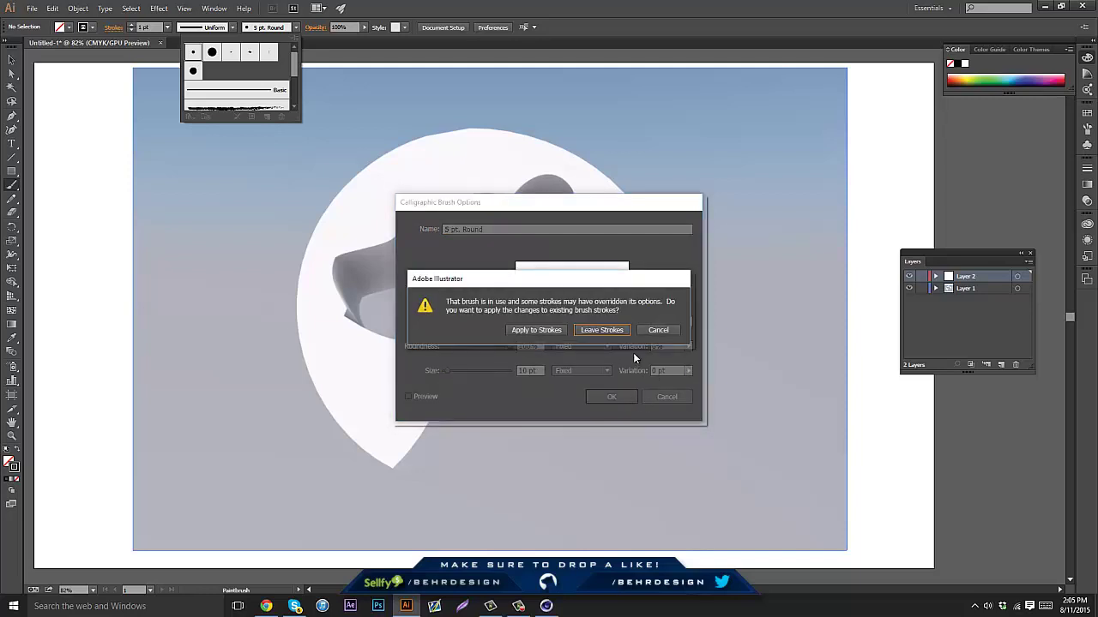
pyautogui.click(659, 331)
pyautogui.click(665, 396)
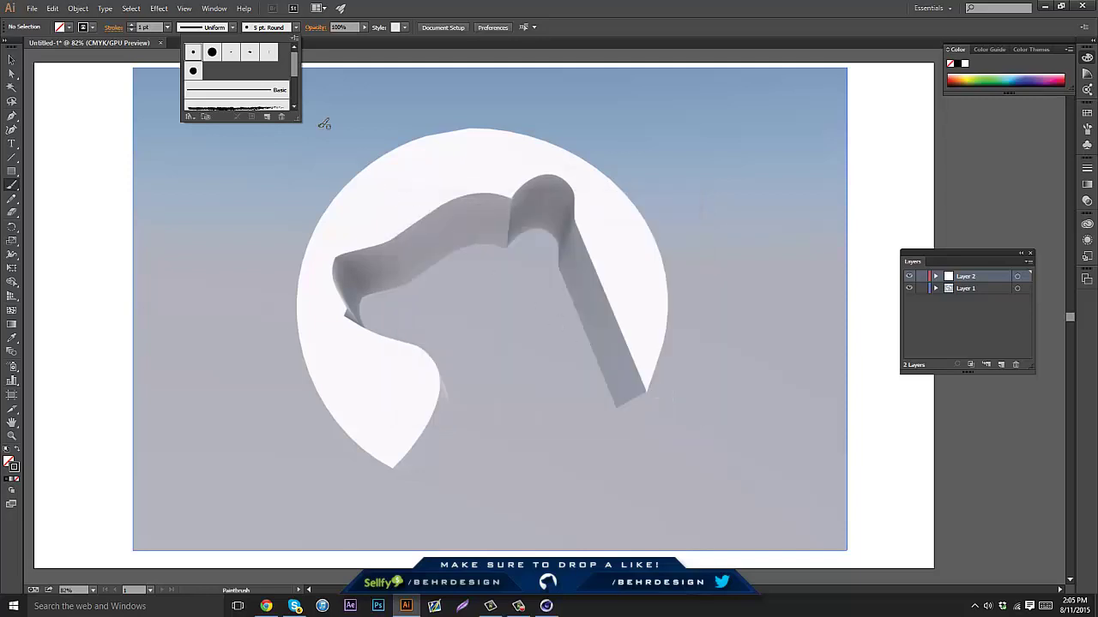
pyautogui.click(195, 71)
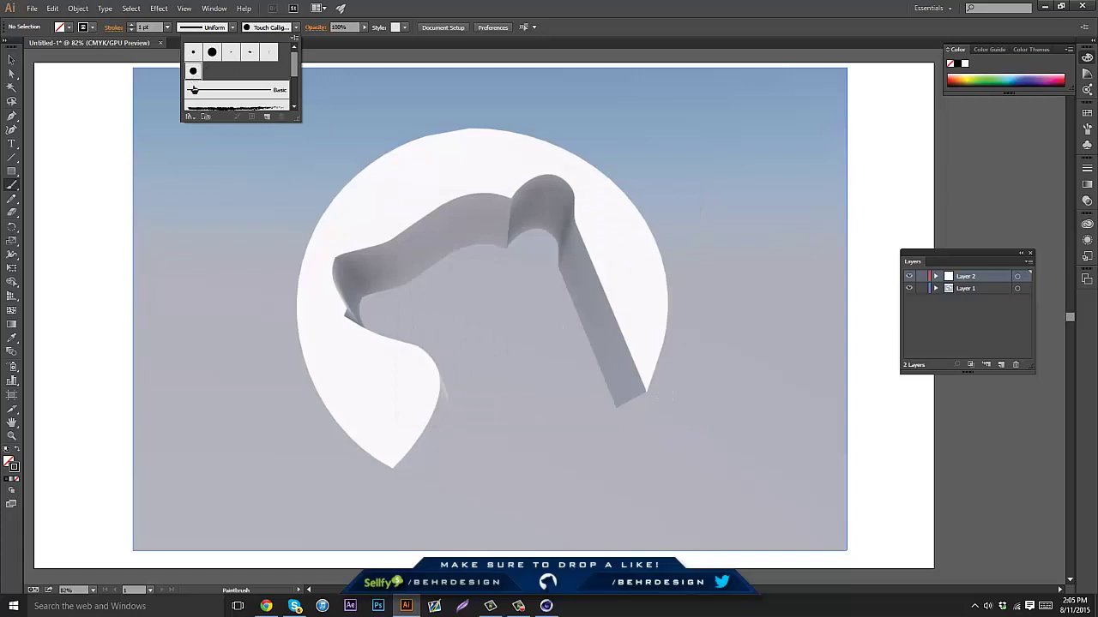
# Paint black drip outlines with the Paintbrush down the logo's outer left edge, mixing short curls with one long hanging drip
pyautogui.click(16, 438)
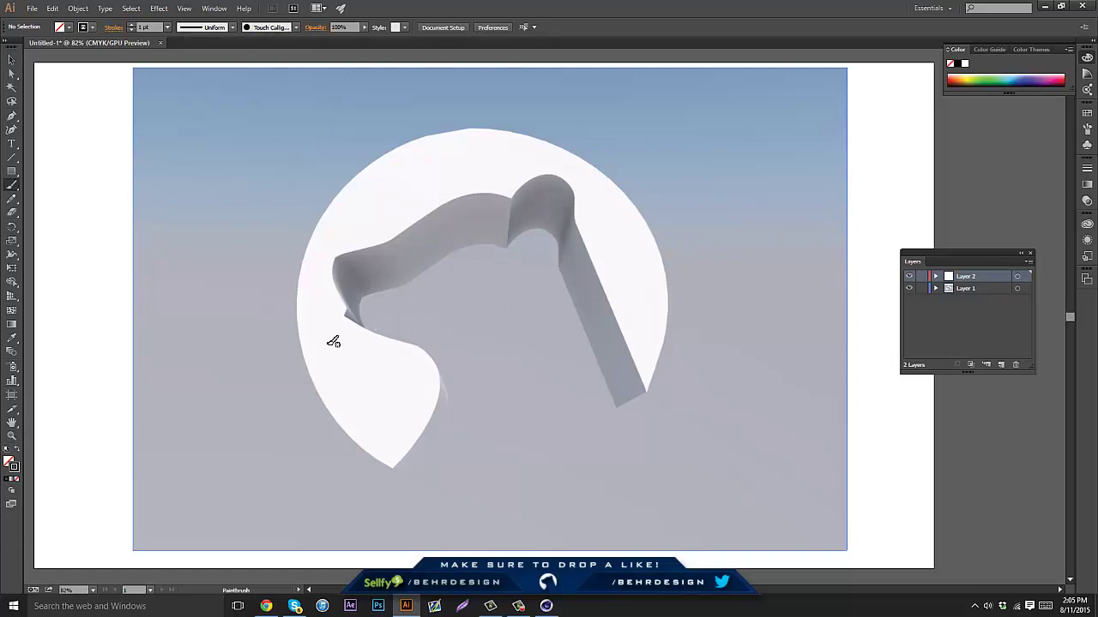
pyautogui.click(12, 436)
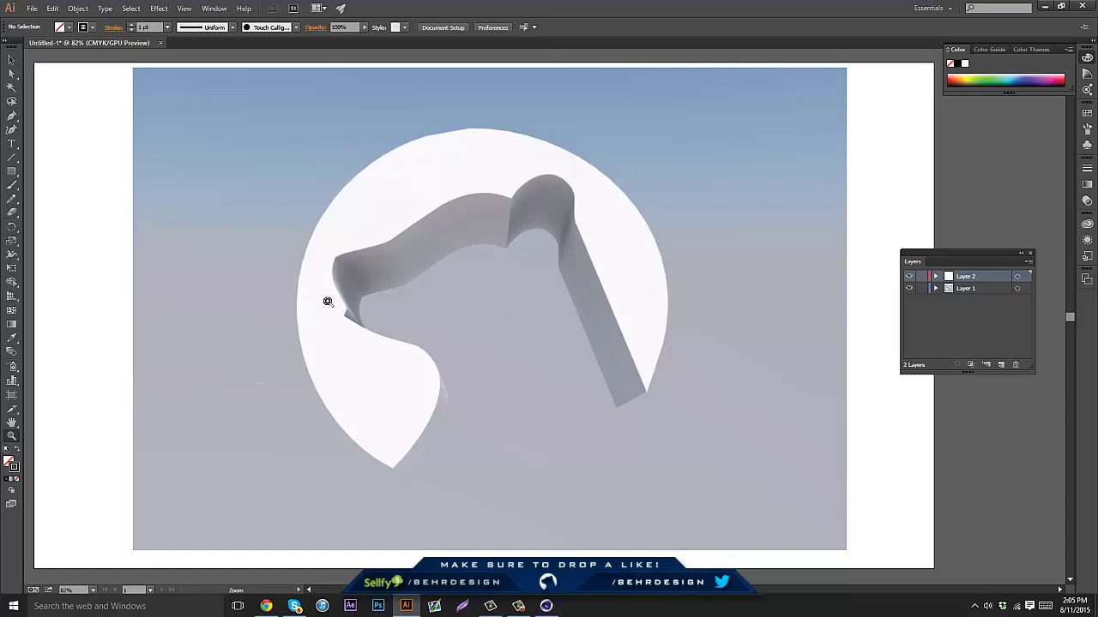
pyautogui.moveTo(327, 301); pyautogui.dragTo(334, 287)
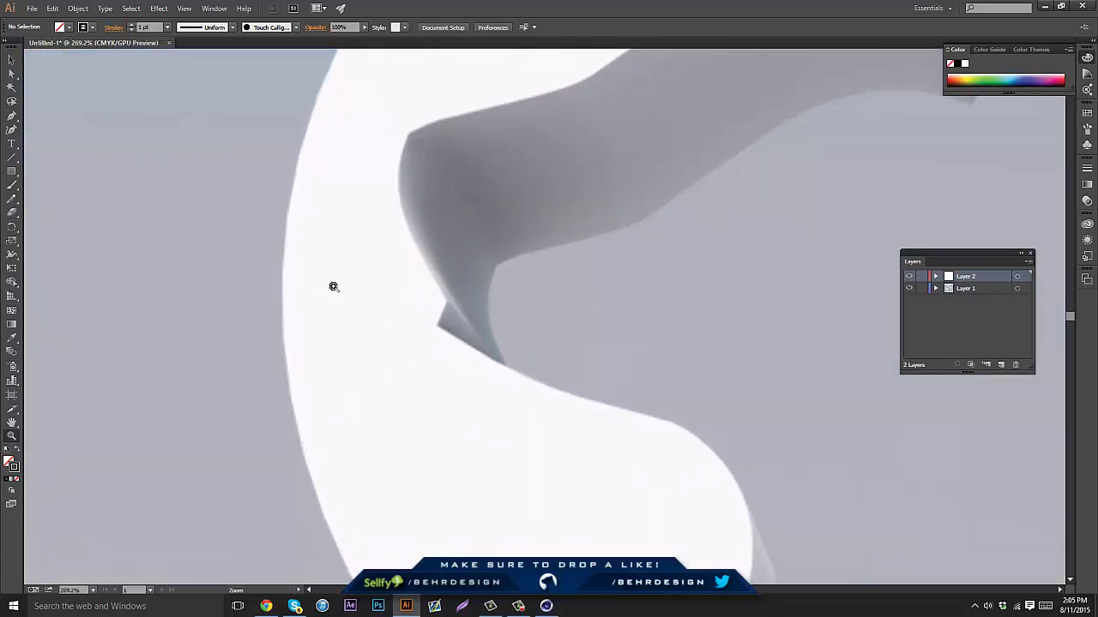
pyautogui.click(13, 186)
pyautogui.moveTo(282, 282)
pyautogui.mouseDown()
pyautogui.moveTo(289, 315)
pyautogui.moveTo(281, 396)
pyautogui.moveTo(325, 431)
pyautogui.mouseUp()
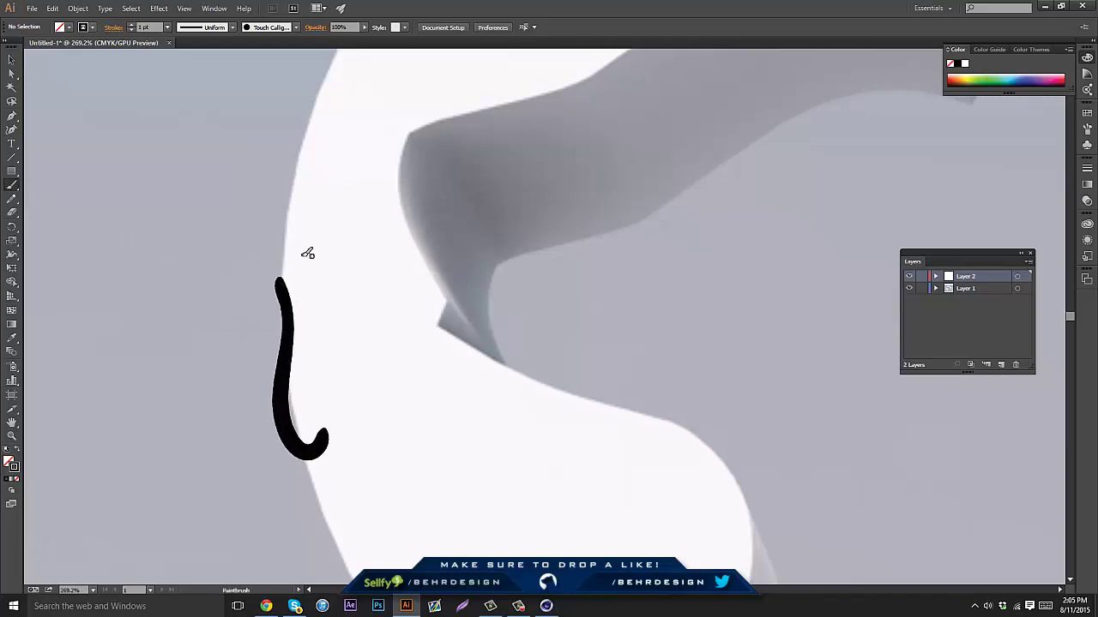
pyautogui.scroll(-5, 327, 259)
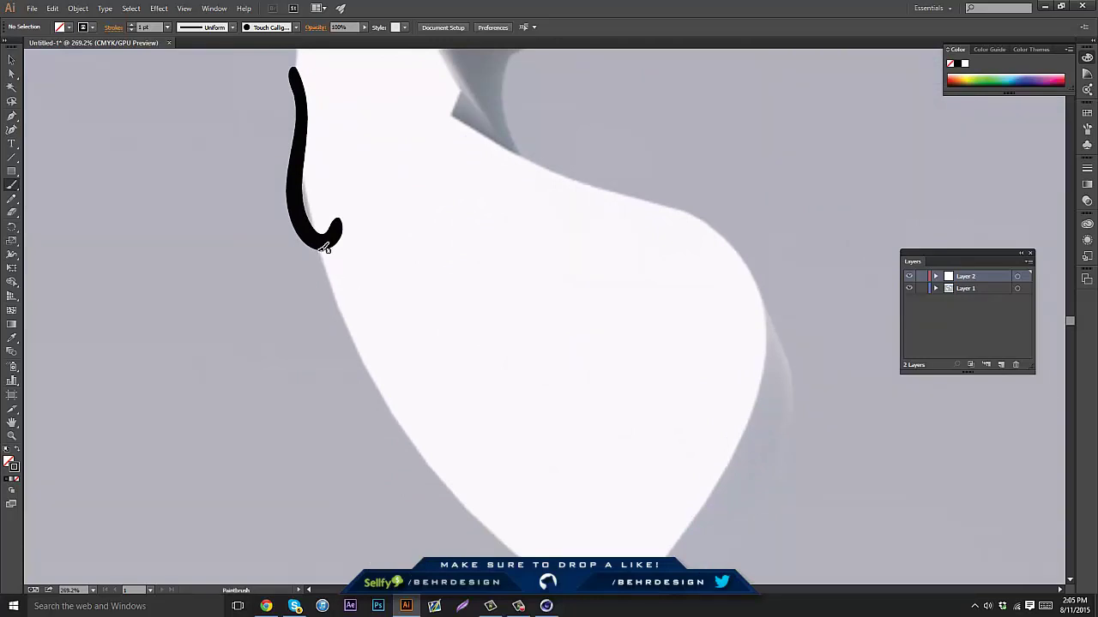
pyautogui.moveTo(324, 249)
pyautogui.mouseDown()
pyautogui.moveTo(358, 376)
pyautogui.moveTo(378, 392)
pyautogui.moveTo(418, 521)
pyautogui.moveTo(398, 419)
pyautogui.mouseUp()
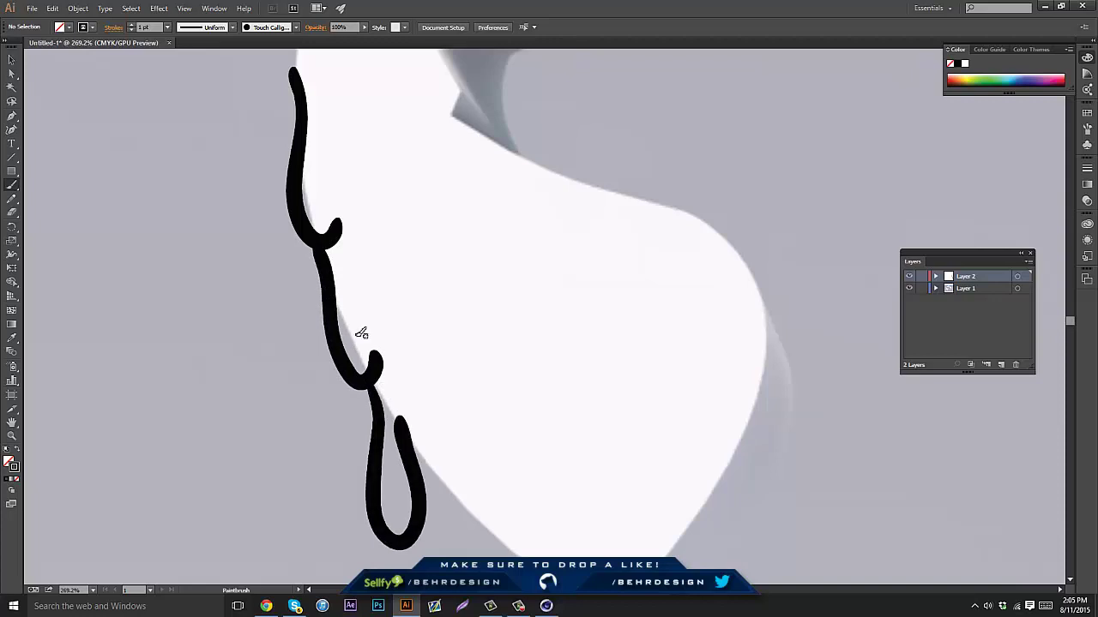
pyautogui.moveTo(362, 324)
pyautogui.mouseDown()
pyautogui.moveTo(310, 233)
pyautogui.moveTo(240, 191)
pyautogui.mouseUp()
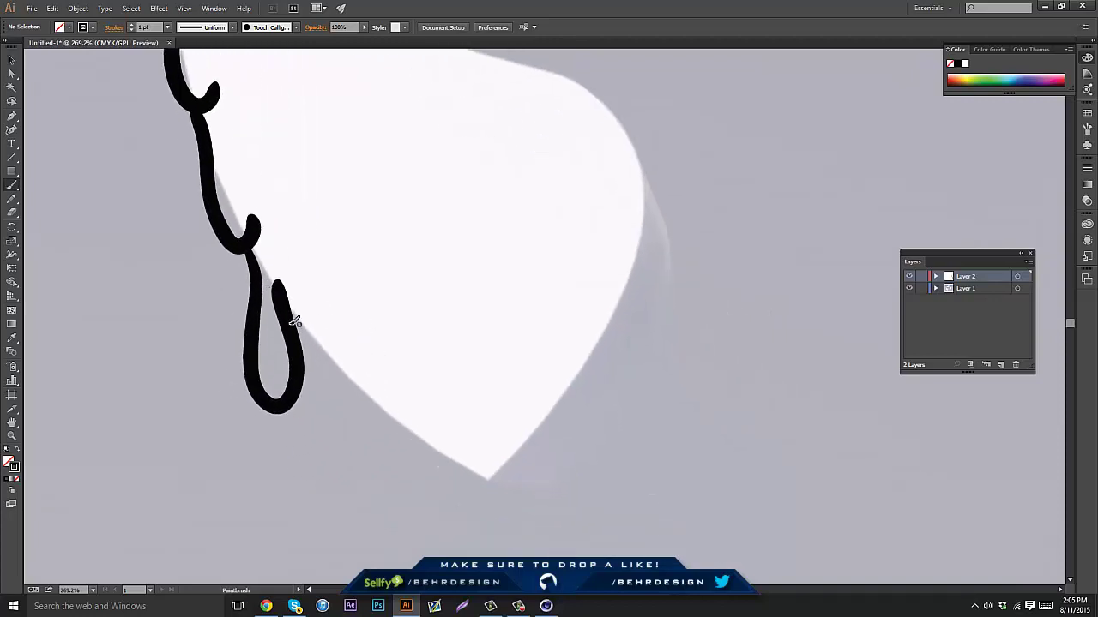
pyautogui.moveTo(295, 318)
pyautogui.mouseDown()
pyautogui.moveTo(355, 397)
pyautogui.moveTo(367, 388)
pyautogui.mouseUp()
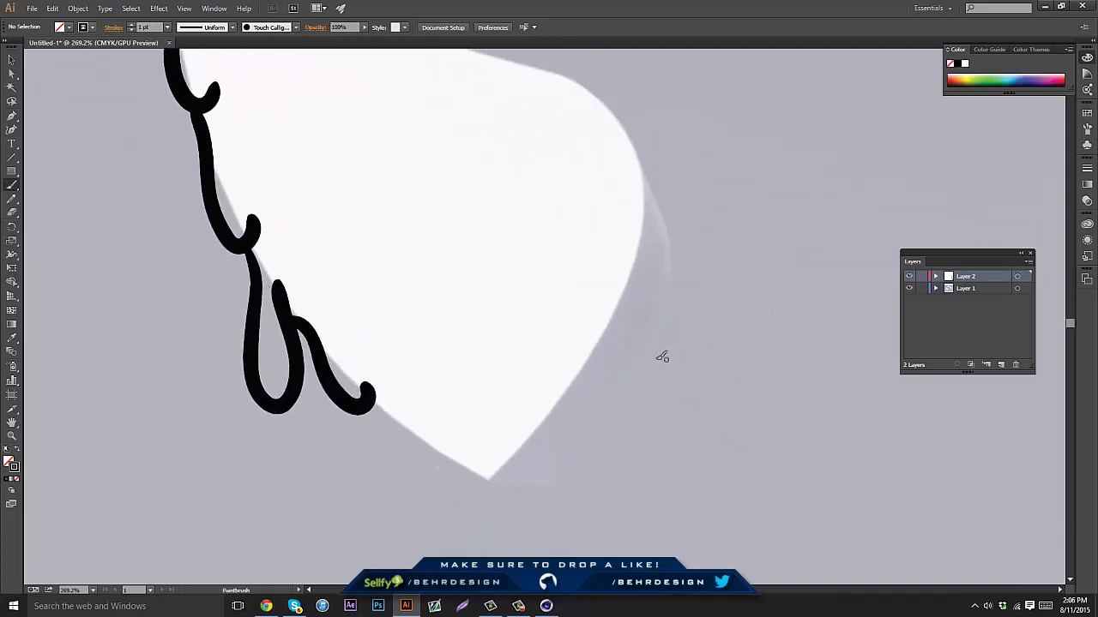
# Paint two sample drip shapes in the empty area right of the logo's lower lobe and undo both
pyautogui.moveTo(734, 318)
pyautogui.mouseDown()
pyautogui.moveTo(730, 466)
pyautogui.moveTo(751, 343)
pyautogui.moveTo(742, 346)
pyautogui.moveTo(814, 398)
pyautogui.moveTo(803, 331)
pyautogui.mouseUp()
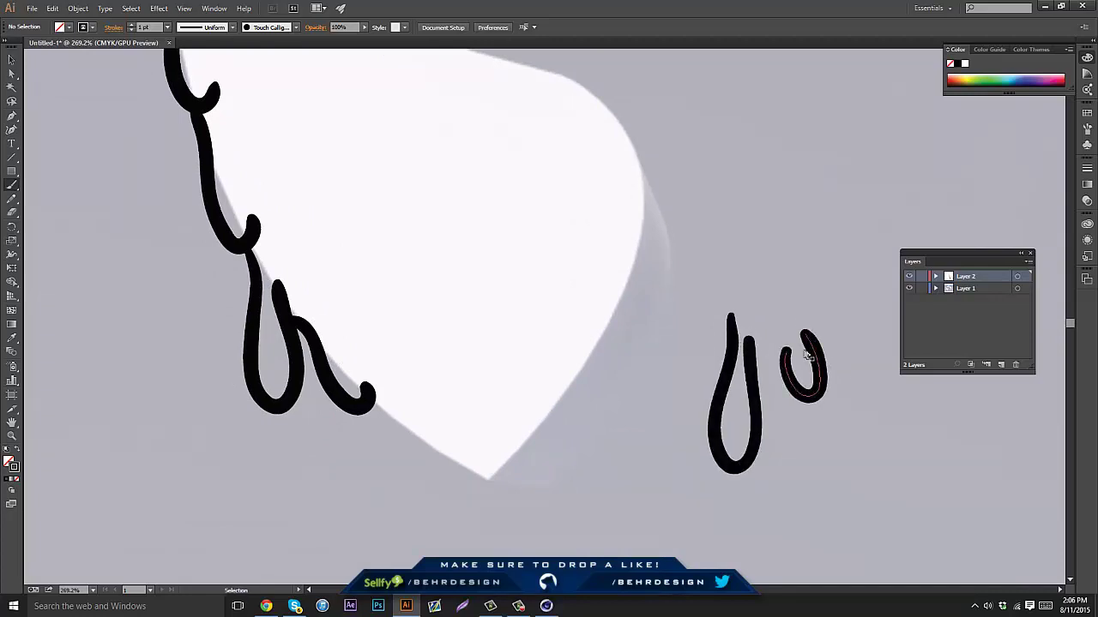
pyautogui.hotkey('ctrl', 'z')
pyautogui.hotkey('ctrl', 'z')
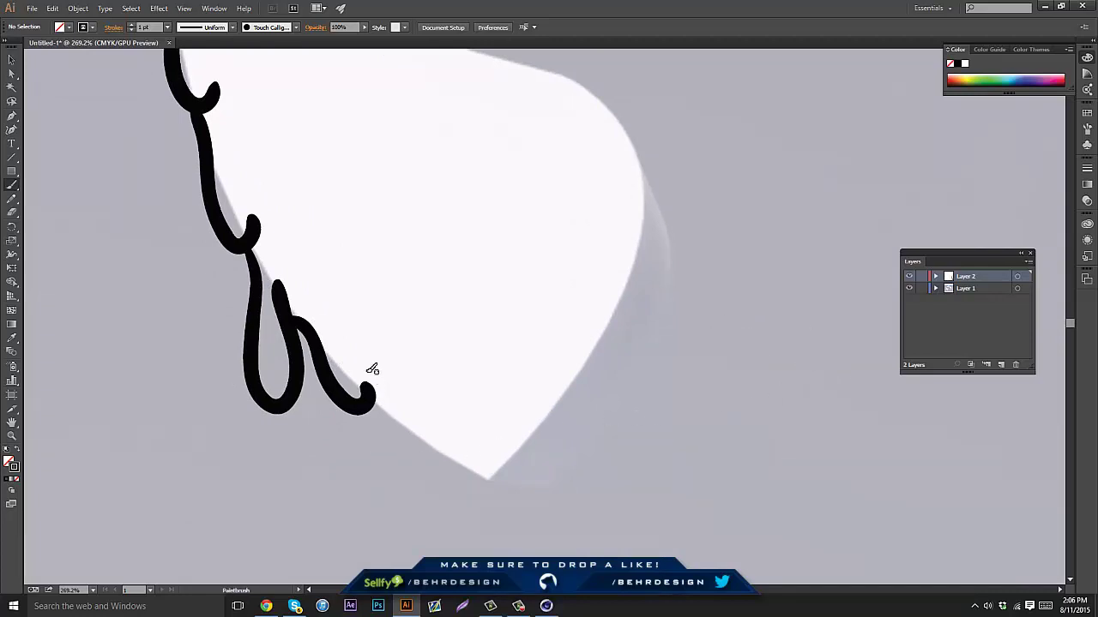
# Paint a long hanging drip left of the lower lobe's tip, then another with a short curl on the lobe's right edge
pyautogui.moveTo(363, 362)
pyautogui.mouseDown()
pyautogui.moveTo(417, 524)
pyautogui.moveTo(406, 359)
pyautogui.mouseUp()
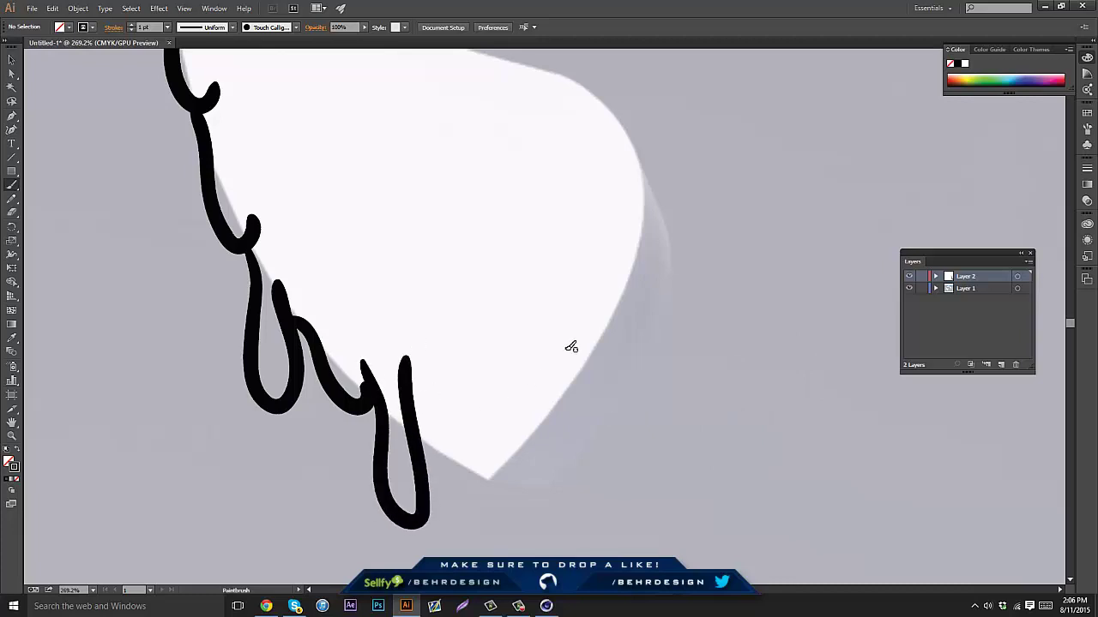
pyautogui.moveTo(635, 260)
pyautogui.mouseDown()
pyautogui.moveTo(615, 419)
pyautogui.moveTo(591, 295)
pyautogui.mouseUp()
pyautogui.moveTo(598, 347)
pyautogui.mouseDown()
pyautogui.moveTo(574, 384)
pyautogui.moveTo(508, 387)
pyautogui.mouseUp()
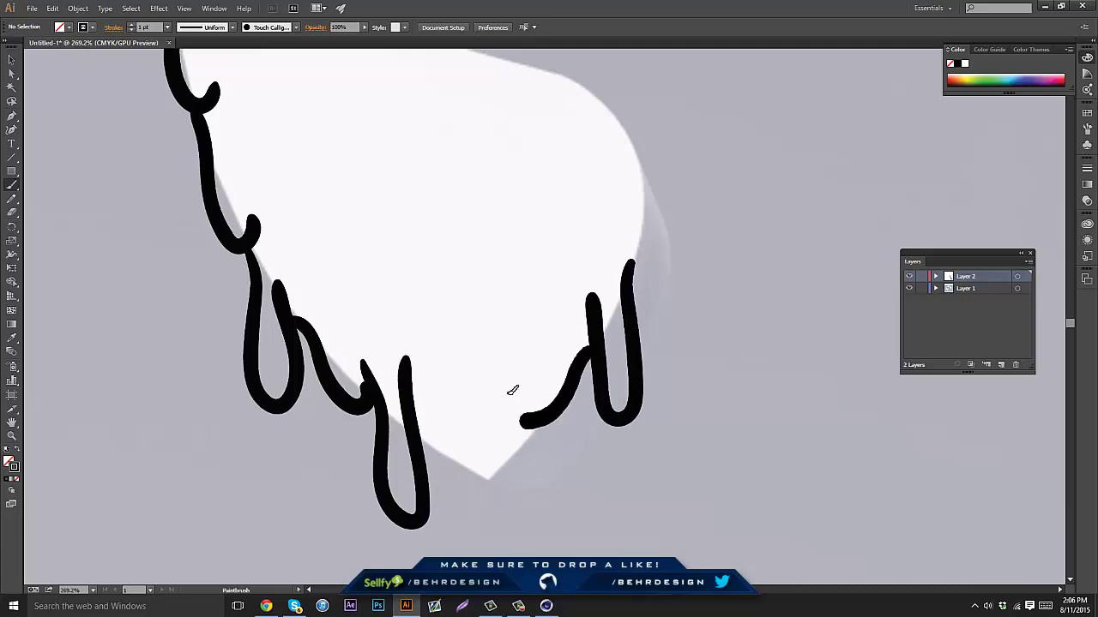
# Try painting a hanging drip just right of the lobe's lower tip in two variants, undoing each one
pyautogui.moveTo(534, 422)
pyautogui.mouseDown()
pyautogui.moveTo(516, 522)
pyautogui.moveTo(464, 404)
pyautogui.mouseUp()
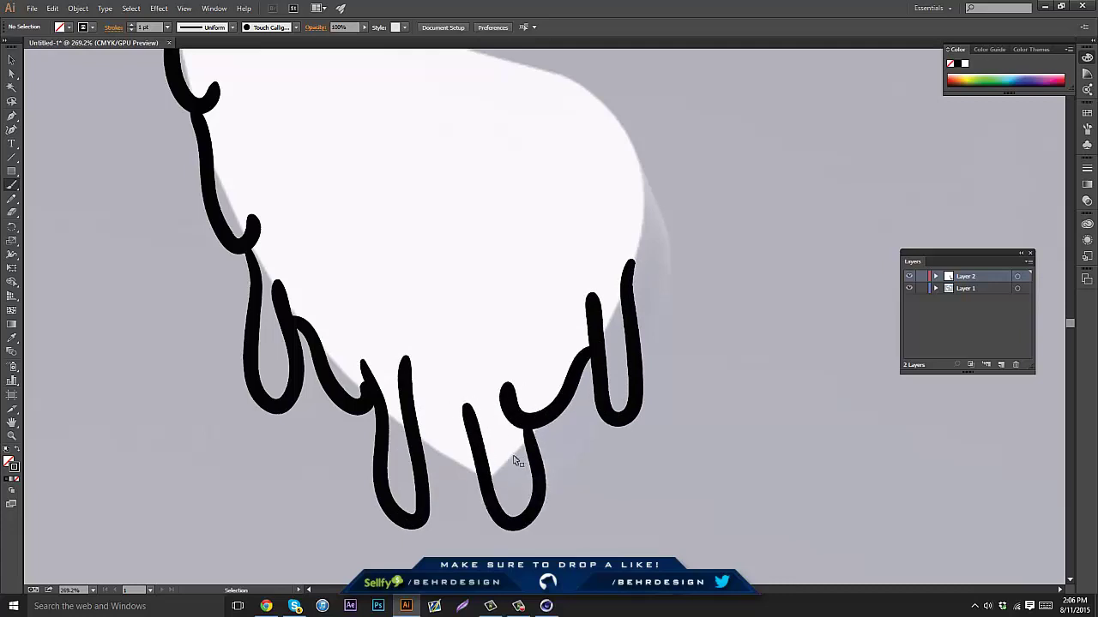
pyautogui.hotkey('ctrl', 'z')
pyautogui.moveTo(527, 423)
pyautogui.mouseDown()
pyautogui.moveTo(525, 524)
pyautogui.moveTo(473, 414)
pyautogui.moveTo(520, 421)
pyautogui.moveTo(528, 520)
pyautogui.moveTo(497, 501)
pyautogui.moveTo(475, 416)
pyautogui.mouseUp()
pyautogui.hotkey('ctrl', 'z')
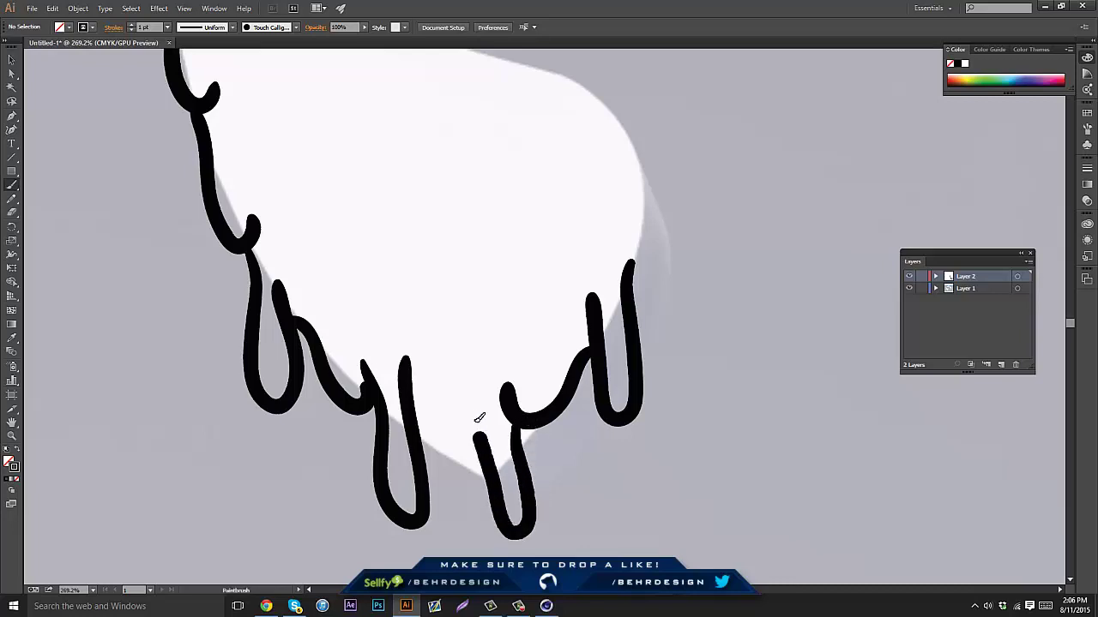
pyautogui.hotkey('ctrl', 'z')
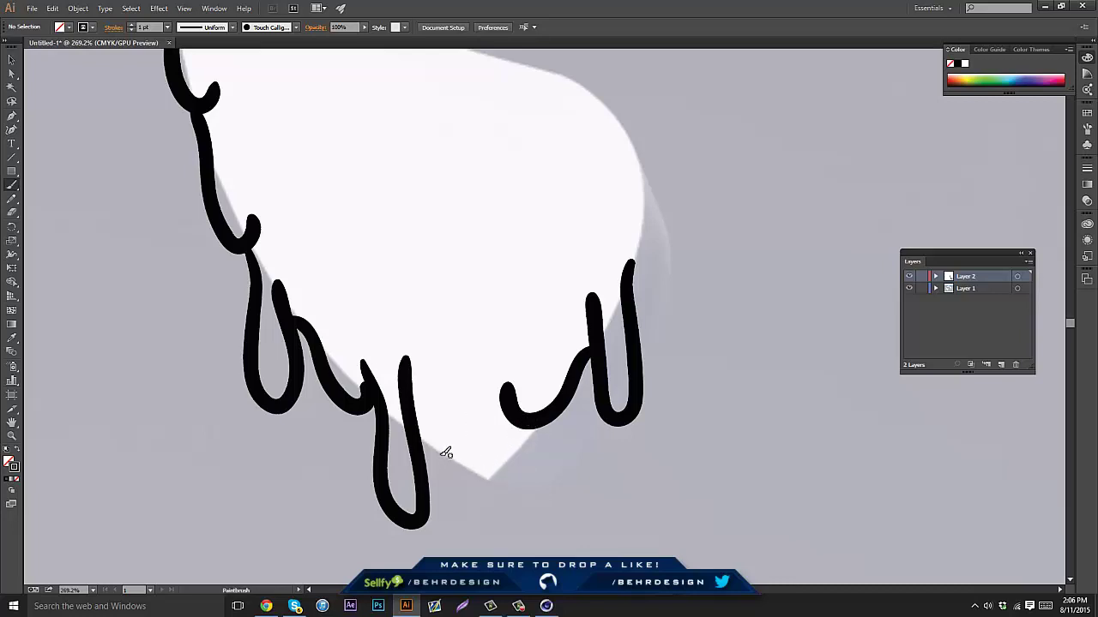
# Try closing the lobe's lower tip with small curls and a short drip, and undo these strokes
pyautogui.moveTo(446, 453)
pyautogui.mouseDown()
pyautogui.moveTo(493, 474)
pyautogui.moveTo(497, 461)
pyautogui.mouseUp()
pyautogui.moveTo(542, 423)
pyautogui.mouseDown()
pyautogui.moveTo(536, 474)
pyautogui.moveTo(501, 463)
pyautogui.mouseUp()
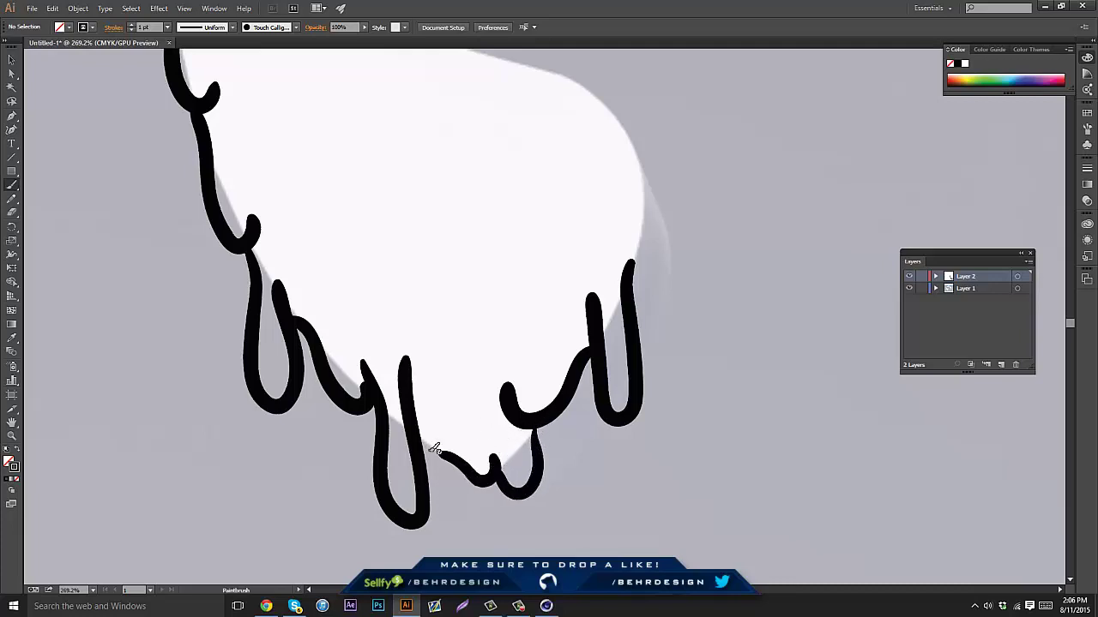
pyautogui.moveTo(426, 458)
pyautogui.mouseDown()
pyautogui.moveTo(436, 474)
pyautogui.moveTo(438, 410)
pyautogui.mouseUp()
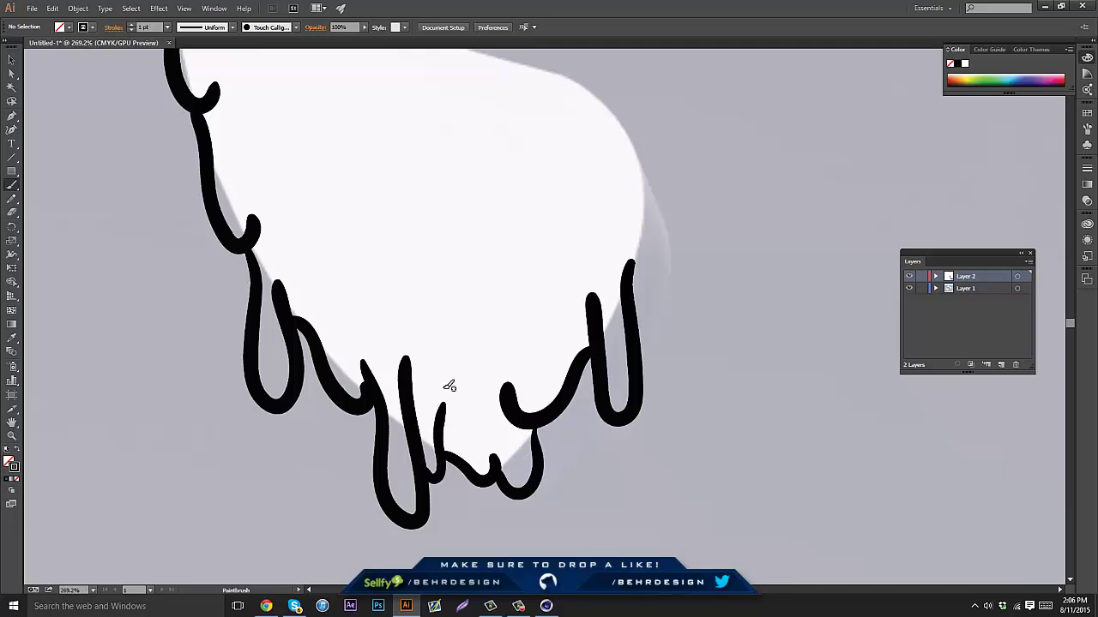
pyautogui.hotkey('ctrl', 'z')
pyautogui.hotkey('ctrl', 'z')
pyautogui.hotkey('ctrl', 'z')
pyautogui.hotkey('ctrl', 'z')
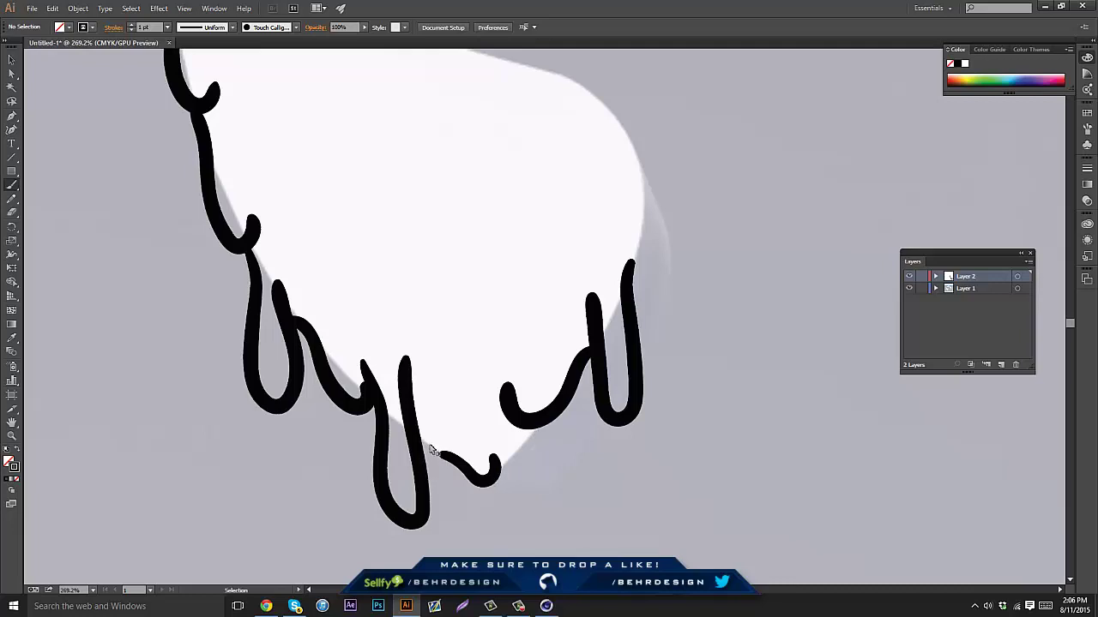
# Paint small curls and a short drip around the lobe's lower tip, and short curls up its right edge
pyautogui.moveTo(429, 442)
pyautogui.mouseDown()
pyautogui.moveTo(456, 467)
pyautogui.moveTo(452, 427)
pyautogui.moveTo(471, 505)
pyautogui.moveTo(500, 518)
pyautogui.moveTo(482, 415)
pyautogui.moveTo(525, 429)
pyautogui.moveTo(508, 464)
pyautogui.moveTo(491, 469)
pyautogui.moveTo(501, 416)
pyautogui.mouseUp()
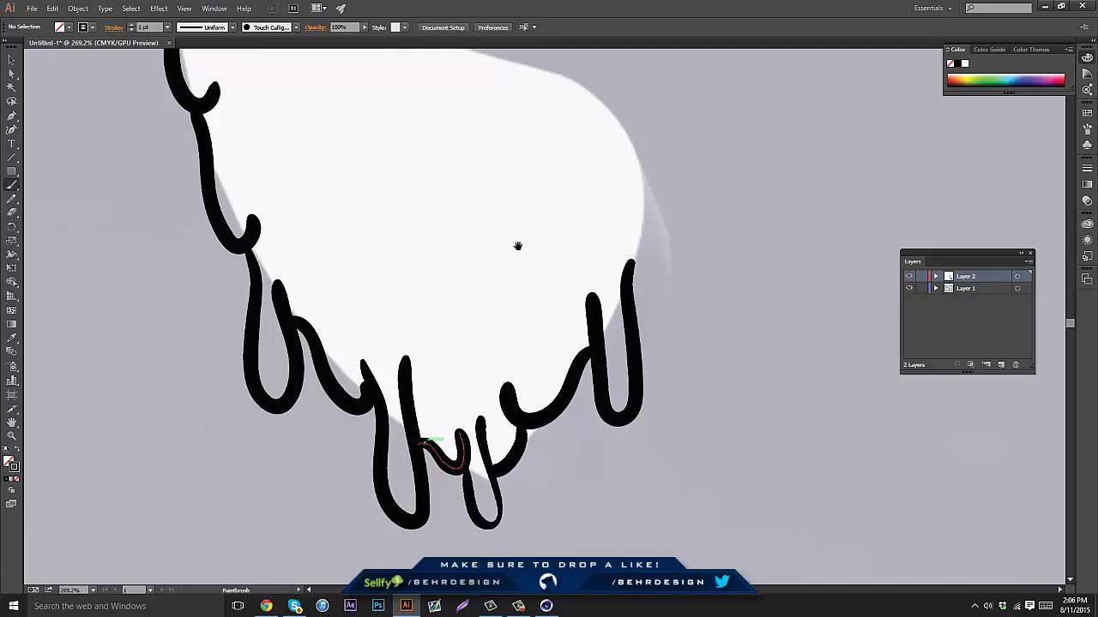
pyautogui.scroll(5, 517, 246)
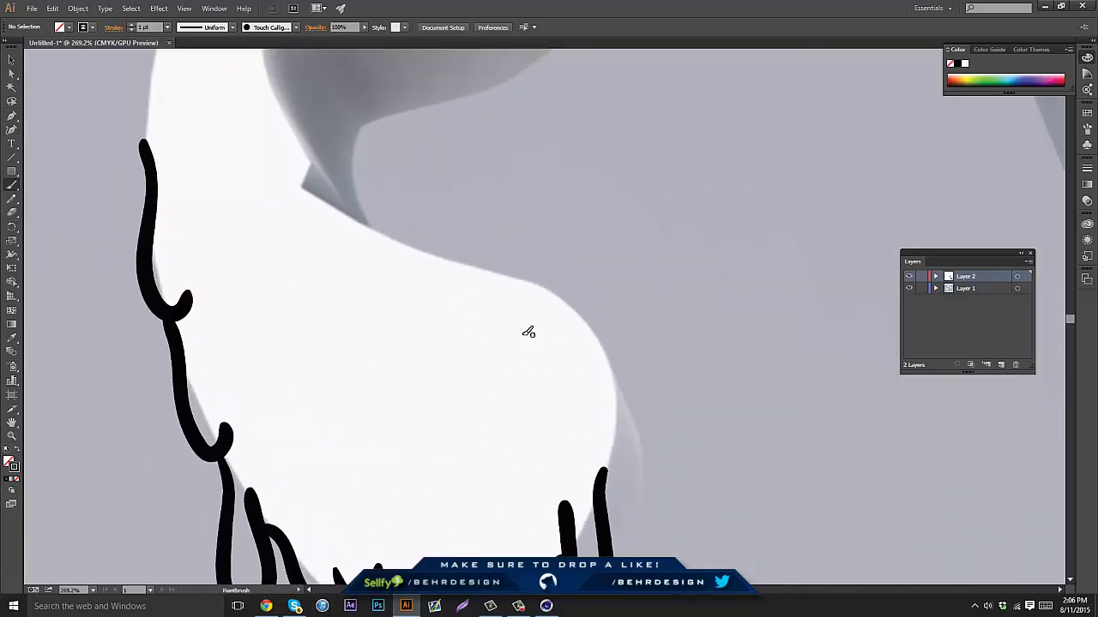
pyautogui.moveTo(608, 361)
pyautogui.mouseDown()
pyautogui.moveTo(616, 390)
pyautogui.moveTo(590, 466)
pyautogui.moveTo(611, 444)
pyautogui.moveTo(593, 469)
pyautogui.mouseUp()
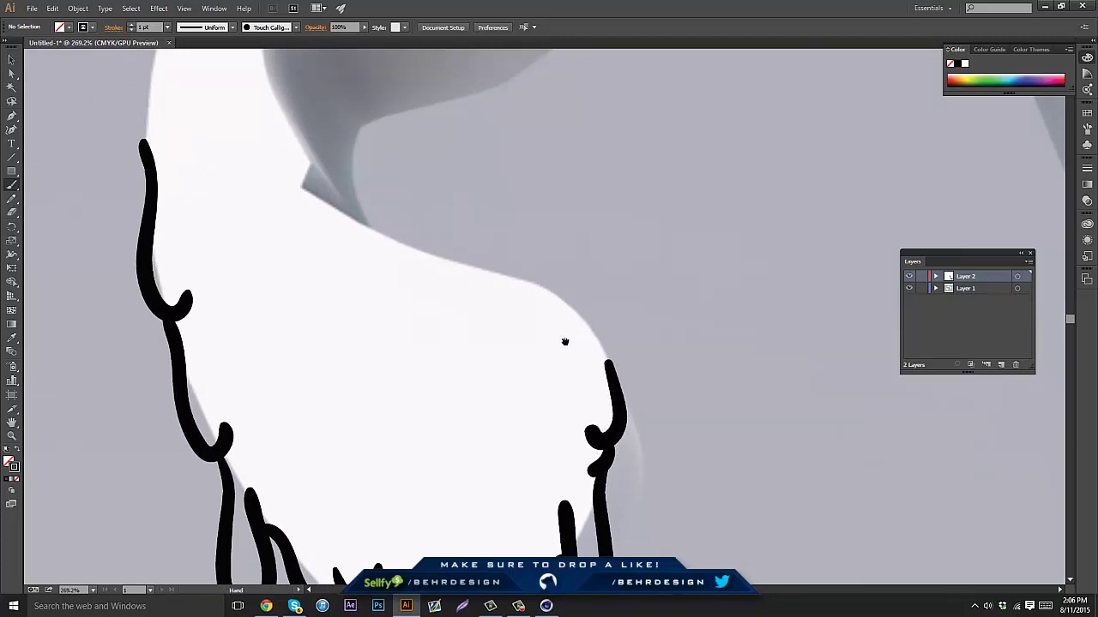
# Paint short curls down the white shape's inner edge to just past the notch, undoing and repainting strokes that do not fit
pyautogui.moveTo(503, 322); pyautogui.dragTo(583, 401)
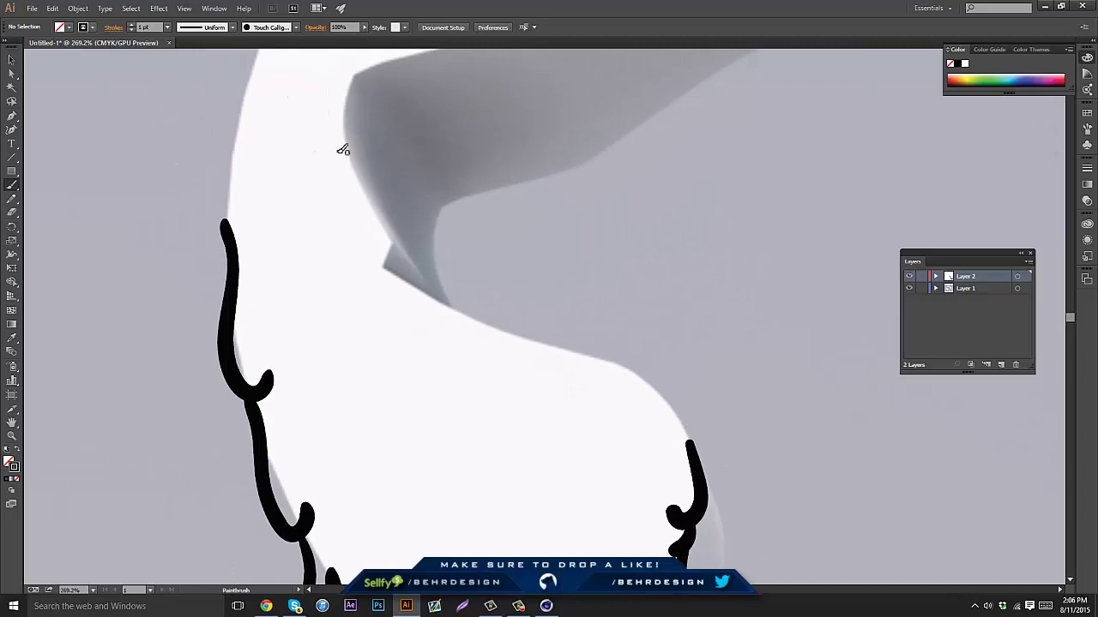
pyautogui.moveTo(345, 146)
pyautogui.mouseDown()
pyautogui.moveTo(374, 205)
pyautogui.moveTo(365, 237)
pyautogui.moveTo(377, 269)
pyautogui.mouseUp()
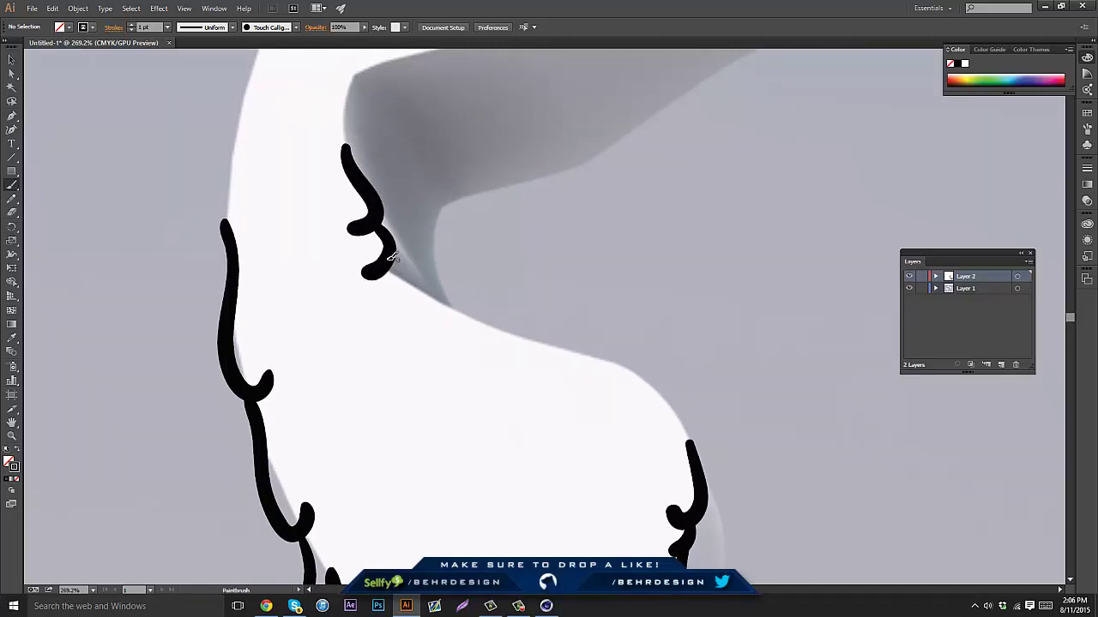
pyautogui.hotkey('ctrl', 'z')
pyautogui.moveTo(383, 233); pyautogui.dragTo(372, 267)
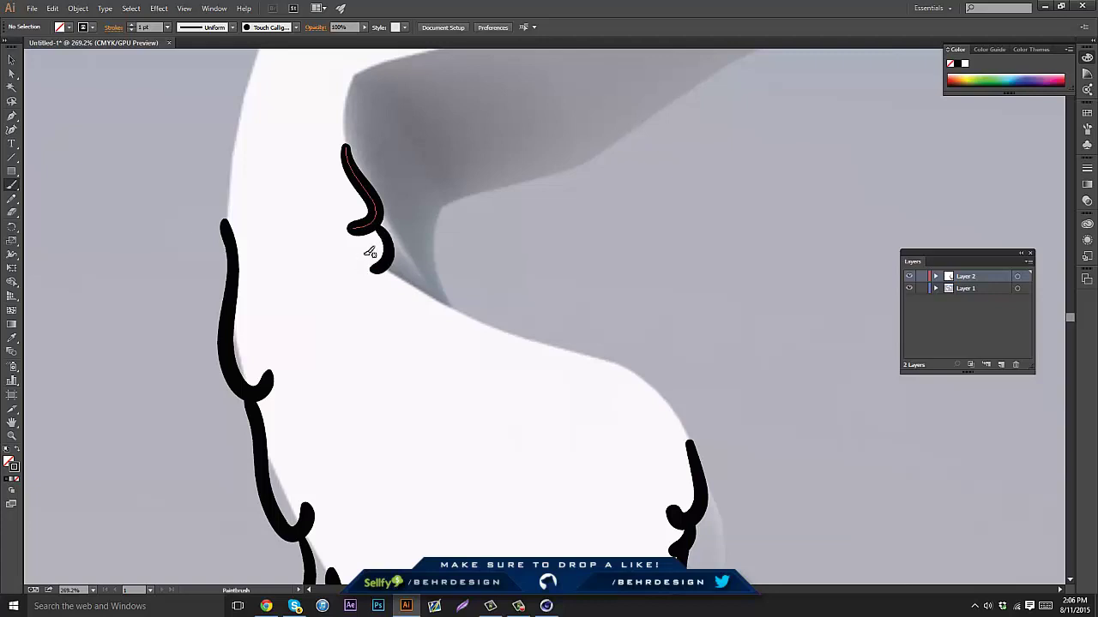
pyautogui.hotkey('ctrl', 'z')
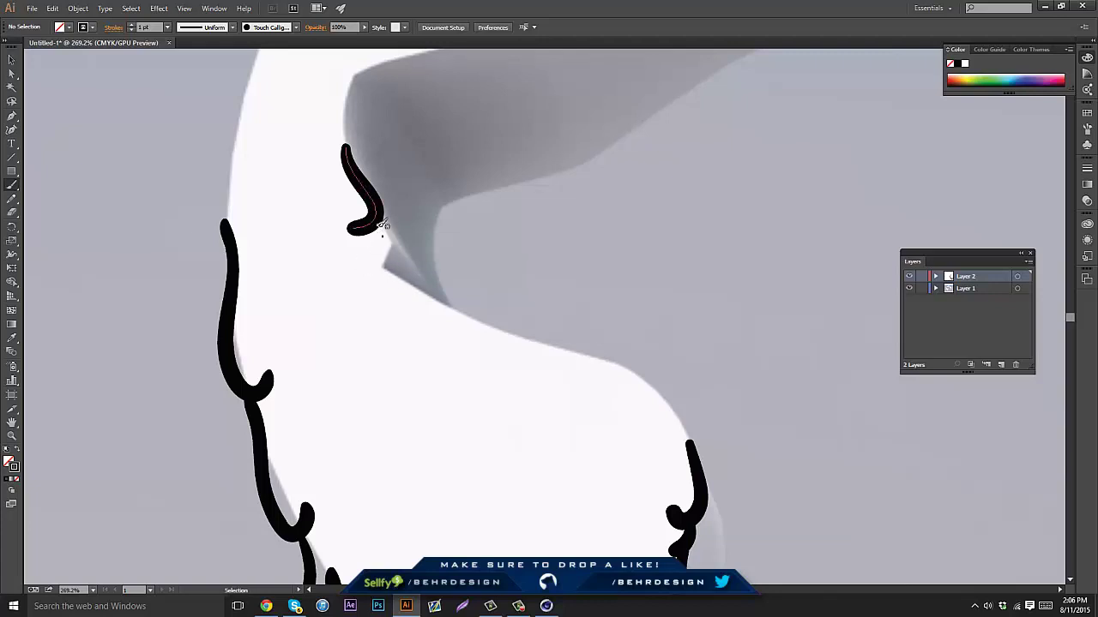
pyautogui.moveTo(380, 225)
pyautogui.mouseDown()
pyautogui.moveTo(391, 253)
pyautogui.moveTo(377, 249)
pyautogui.moveTo(393, 277)
pyautogui.moveTo(385, 273)
pyautogui.moveTo(419, 328)
pyautogui.mouseUp()
pyautogui.hotkey('ctrl', 'z')
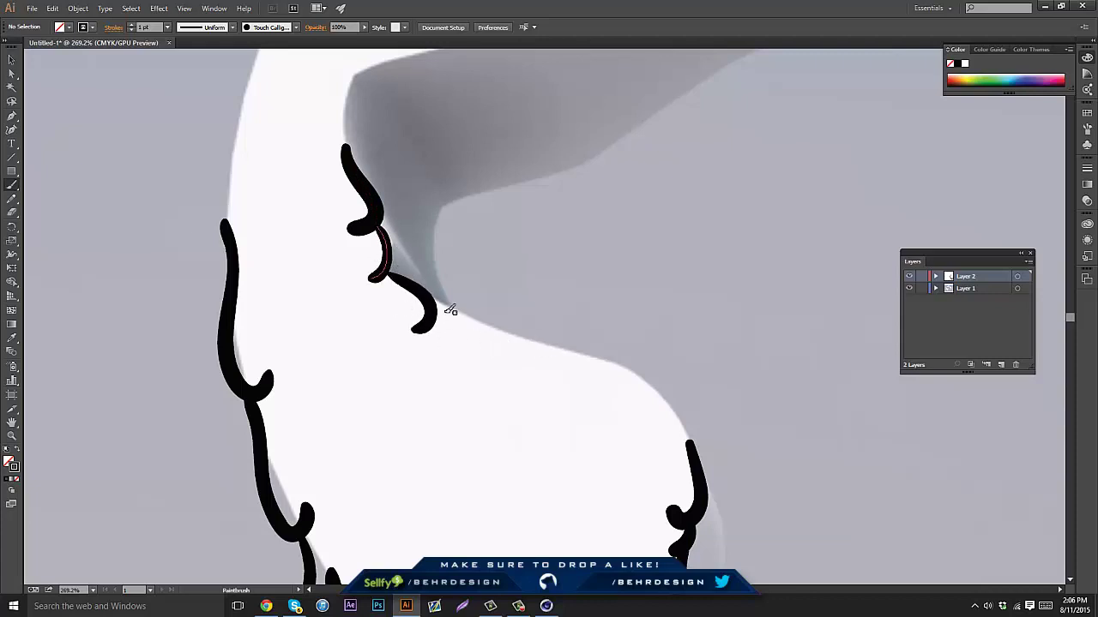
# Replace the curls beyond the notch with two overlapping ones that follow the slope toward the lower lobe
pyautogui.moveTo(529, 345); pyautogui.dragTo(475, 350)
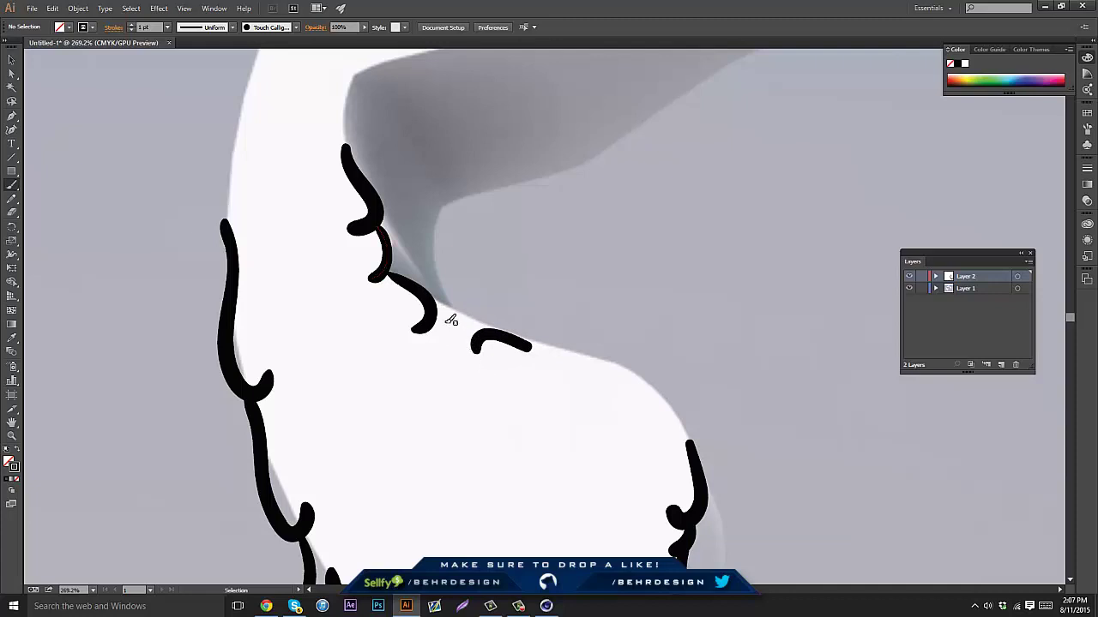
pyautogui.hotkey('ctrl', 'z')
pyautogui.hotkey('ctrl', 'z')
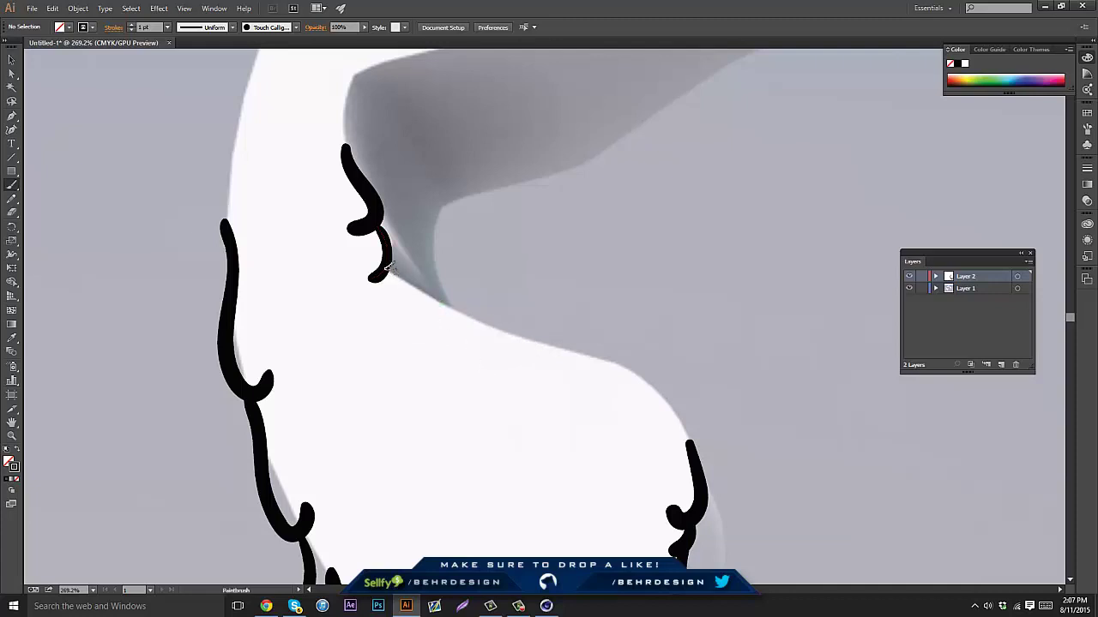
pyautogui.moveTo(388, 269)
pyautogui.mouseDown()
pyautogui.moveTo(435, 293)
pyautogui.moveTo(408, 327)
pyautogui.moveTo(447, 329)
pyautogui.moveTo(441, 302)
pyautogui.moveTo(472, 315)
pyautogui.moveTo(497, 352)
pyautogui.mouseUp()
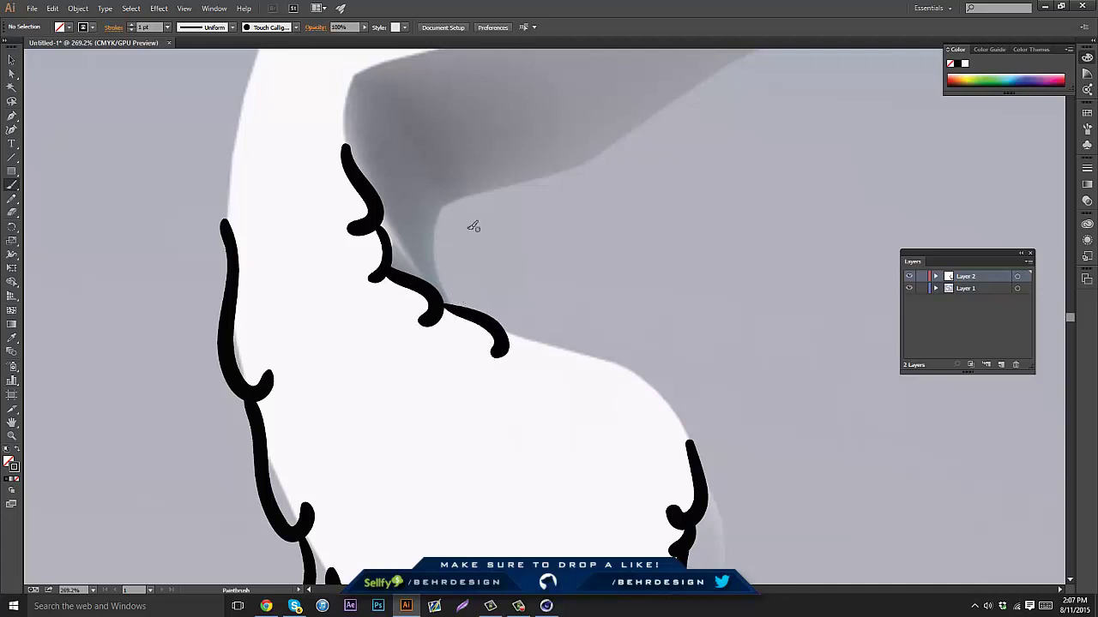
pyautogui.hotkey('ctrl', 'z')
pyautogui.moveTo(442, 306)
pyautogui.mouseDown()
pyautogui.moveTo(484, 328)
pyautogui.moveTo(497, 358)
pyautogui.mouseUp()
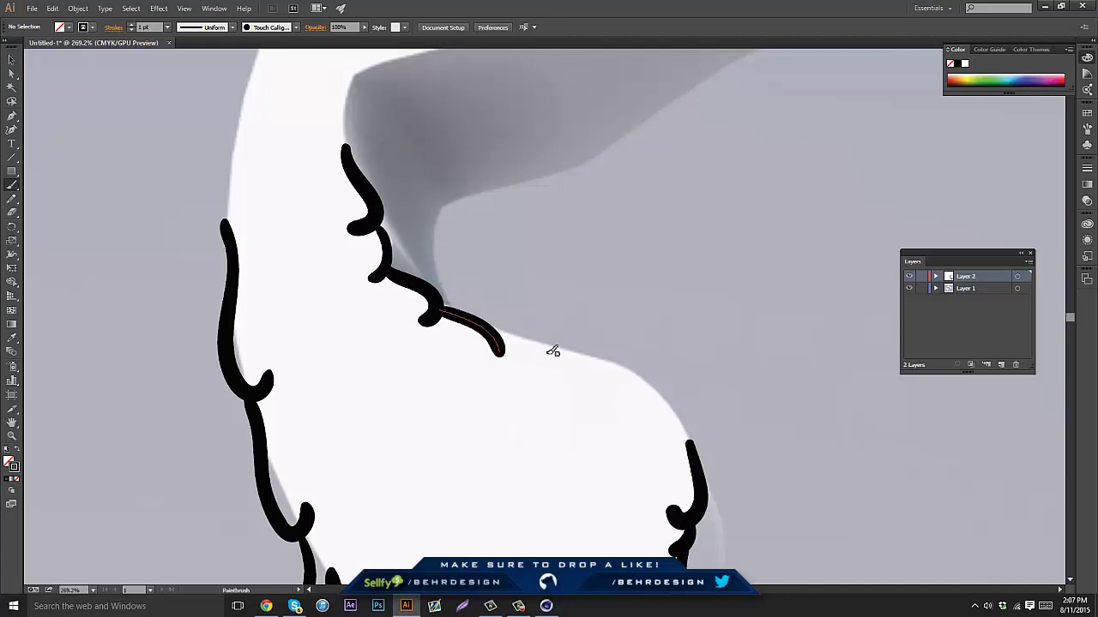
# Continue the curled outline over the lobe's upper edge until it joins the strokes on the right edge
pyautogui.moveTo(590, 362); pyautogui.dragTo(522, 371)
pyautogui.hotkey('ctrl', 'z')
pyautogui.moveTo(506, 334)
pyautogui.mouseDown()
pyautogui.moveTo(612, 365)
pyautogui.moveTo(632, 406)
pyautogui.mouseUp()
pyautogui.moveTo(536, 321)
pyautogui.mouseDown()
pyautogui.moveTo(502, 296)
pyautogui.moveTo(467, 226)
pyautogui.moveTo(532, 297)
pyautogui.moveTo(587, 289)
pyautogui.moveTo(578, 336)
pyautogui.mouseUp()
pyautogui.hotkey('ctrl', 'z')
pyautogui.hotkey('ctrl', 'z')
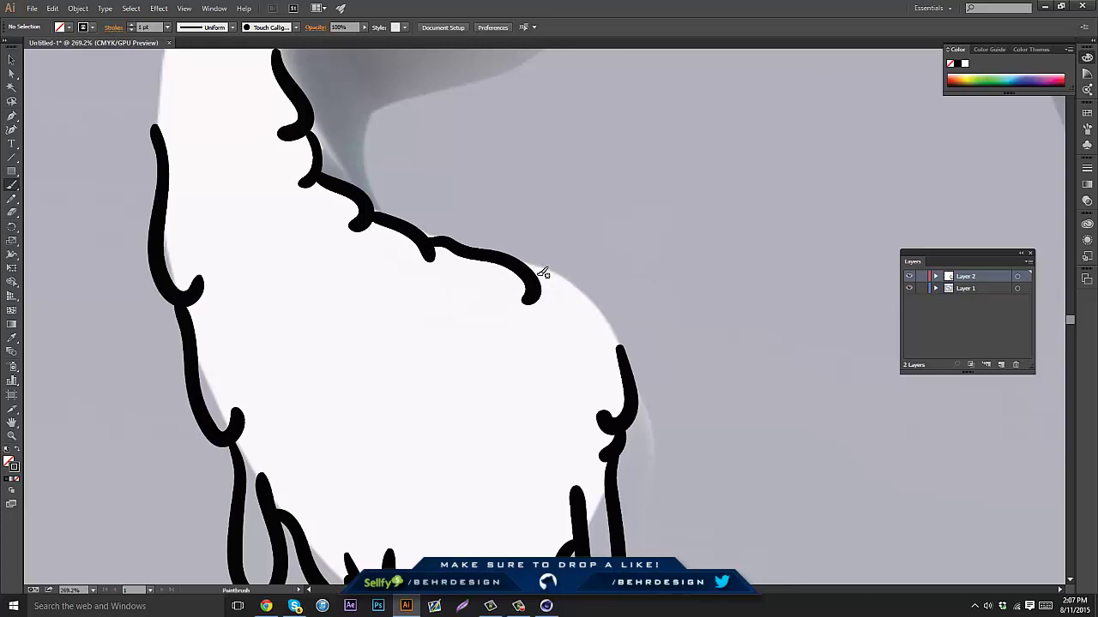
pyautogui.moveTo(534, 276)
pyautogui.mouseDown()
pyautogui.moveTo(559, 284)
pyautogui.moveTo(560, 329)
pyautogui.moveTo(612, 326)
pyautogui.moveTo(600, 355)
pyautogui.mouseUp()
pyautogui.moveTo(539, 278); pyautogui.dragTo(548, 269)
pyautogui.scroll(-3, 515, 286)
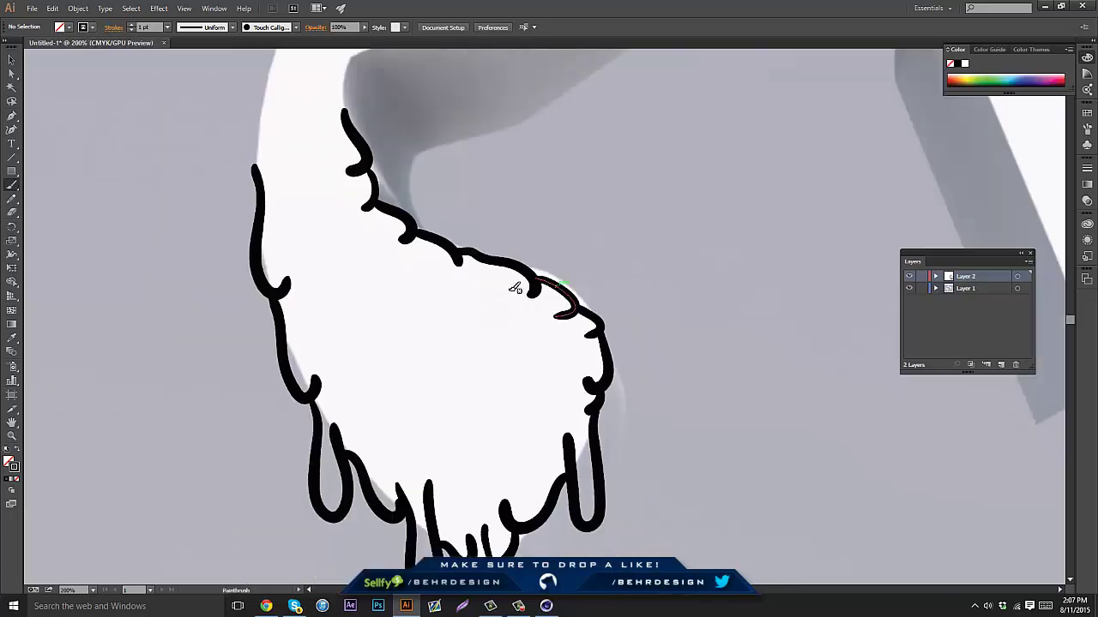
# Hide Layer 1 to inspect the drip outlines without the logo render behind them
pyautogui.moveTo(596, 235); pyautogui.dragTo(554, 257)
pyautogui.click(909, 289)
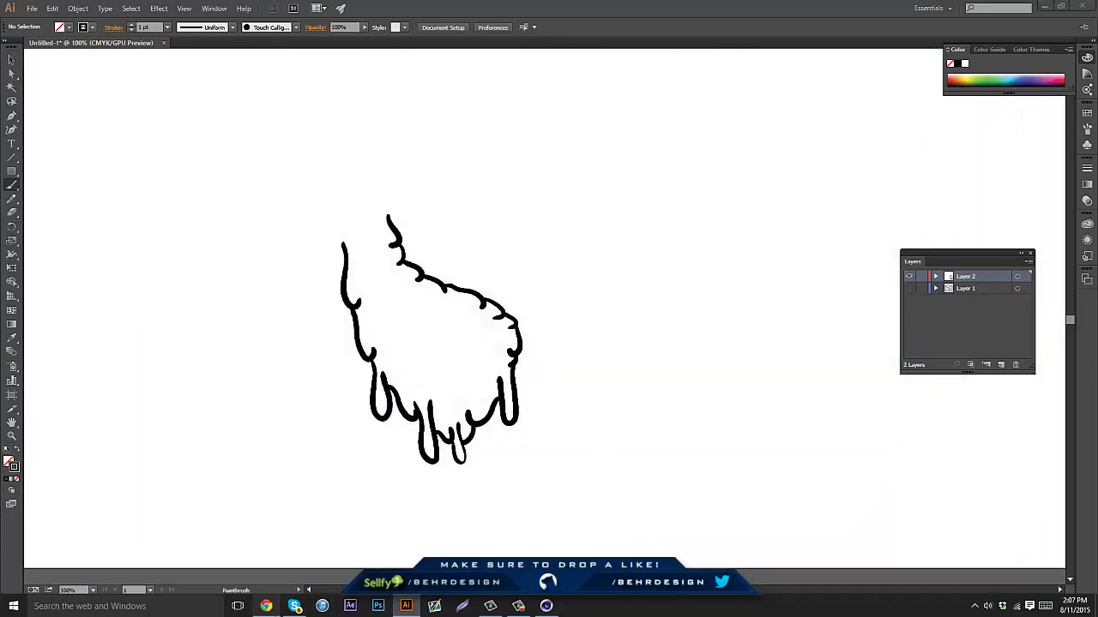
# Switch to Chrome, load behance.net/behrdesigns and open the Melting Illustrations 2015 project as a style reference
pyautogui.click(266, 606)
pyautogui.click(127, 7)
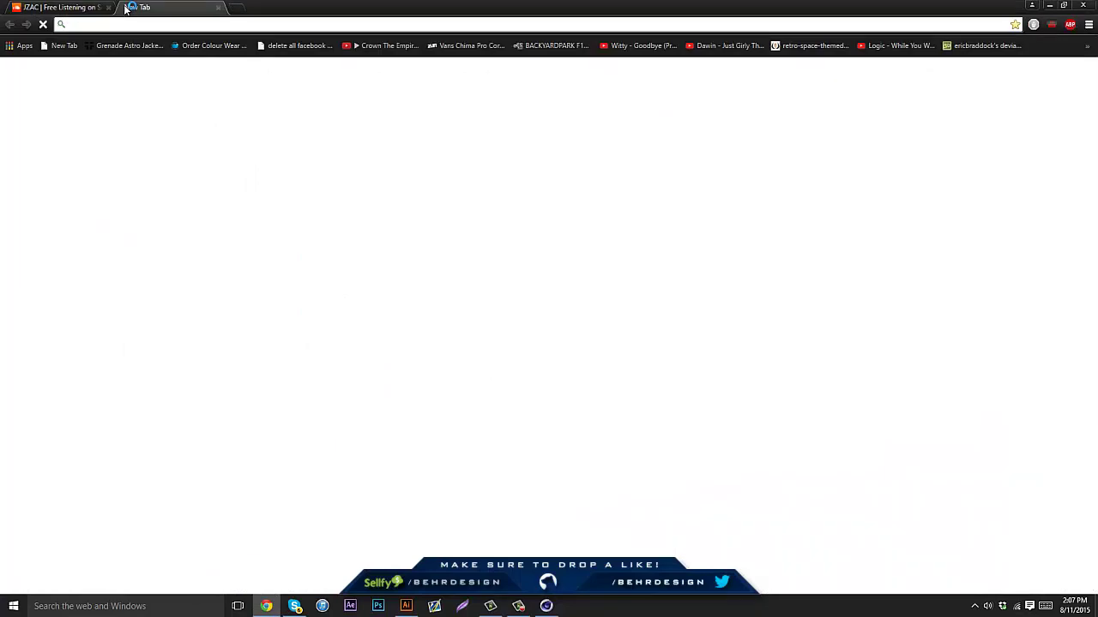
pyautogui.write('behance.net/behrdesigns')
pyautogui.press('Return')
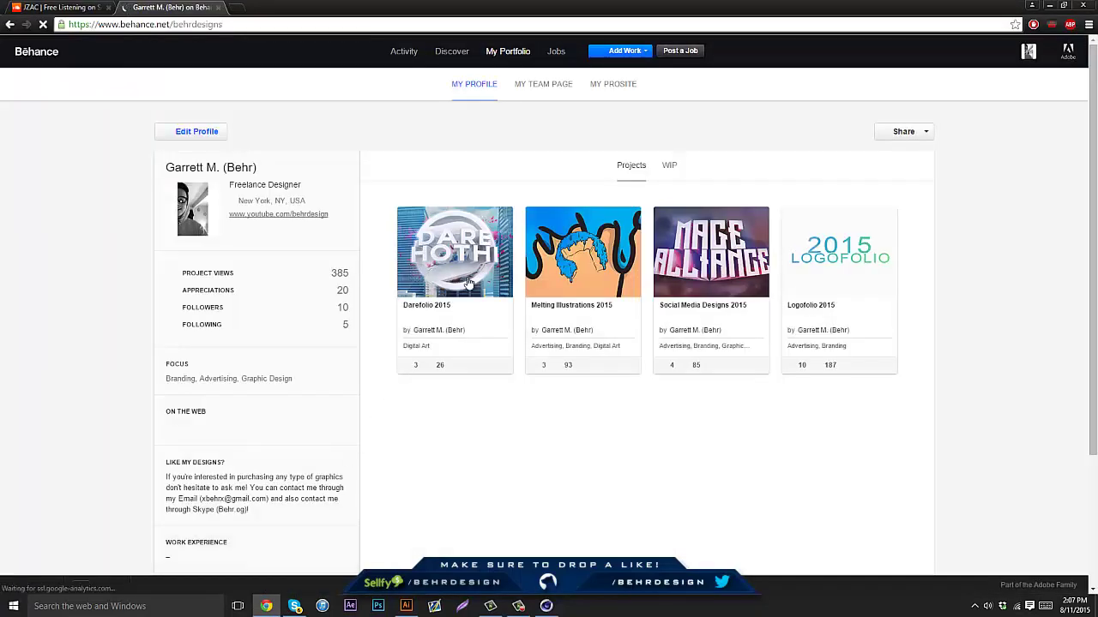
pyautogui.click(549, 281)
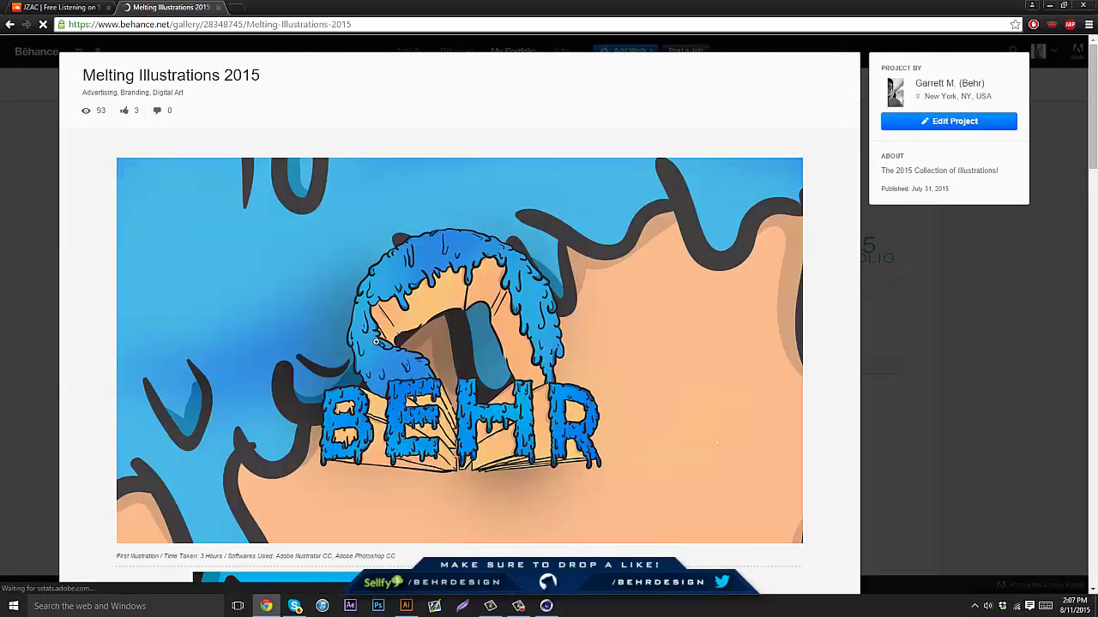
# Return to Illustrator, show Layer 1 again and toggle Layer 2 off and on to compare the render with the outlines
pyautogui.click(406, 605)
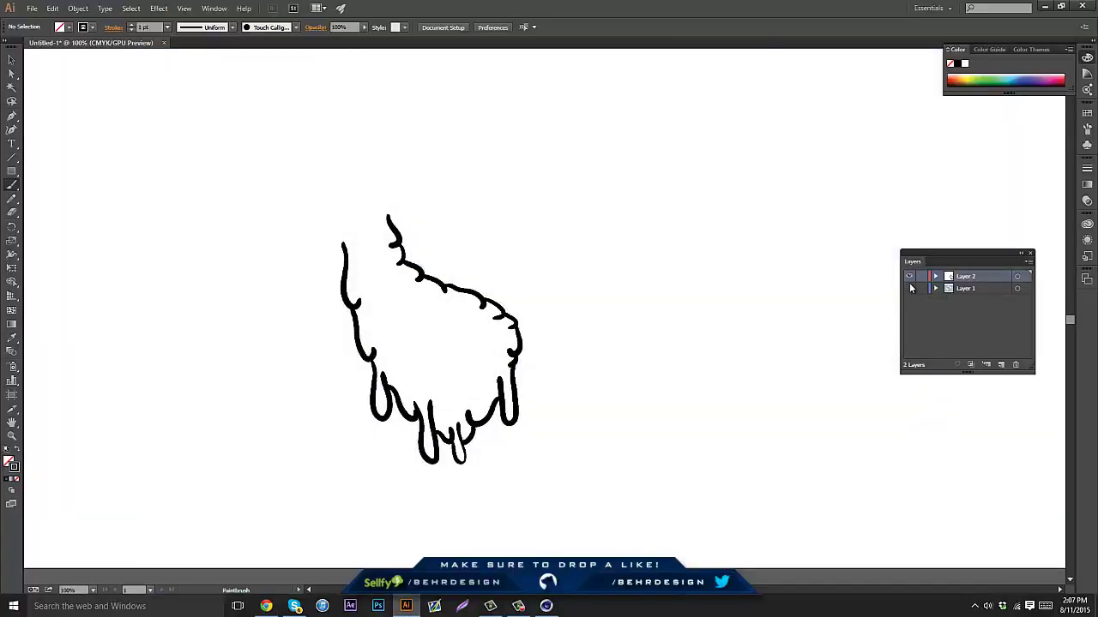
pyautogui.click(910, 277)
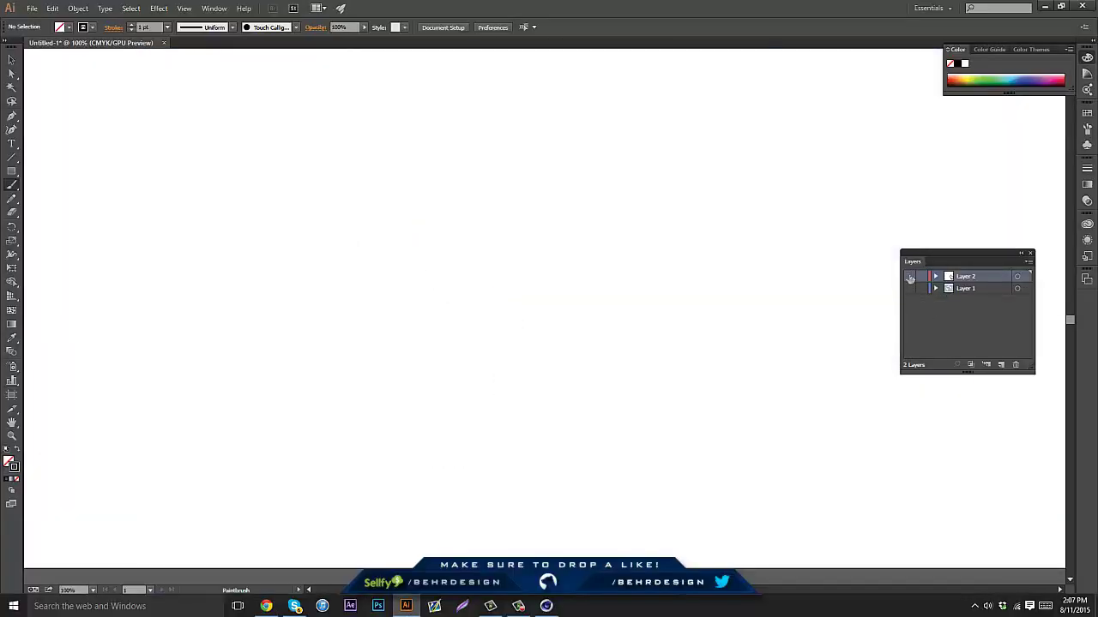
pyautogui.click(910, 288)
pyautogui.click(910, 277)
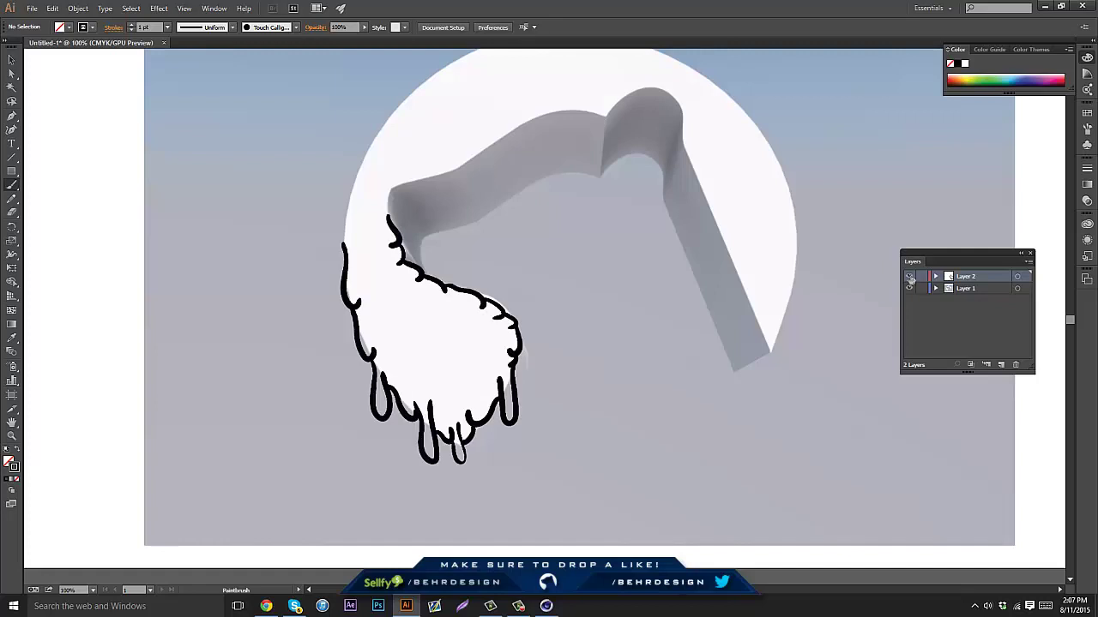
pyautogui.click(912, 279)
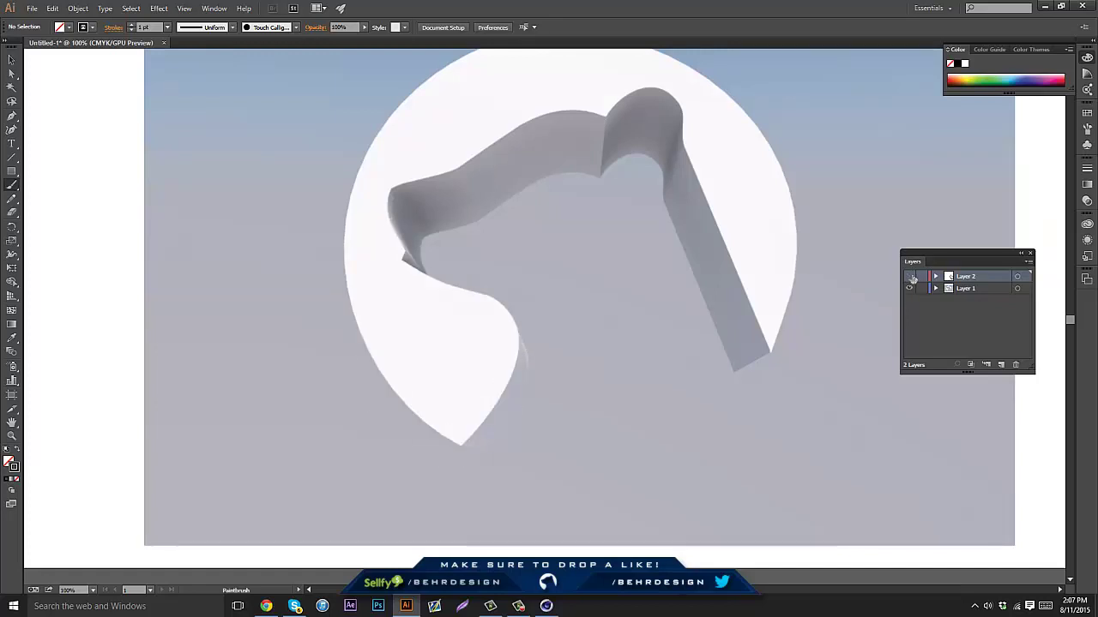
pyautogui.click(910, 277)
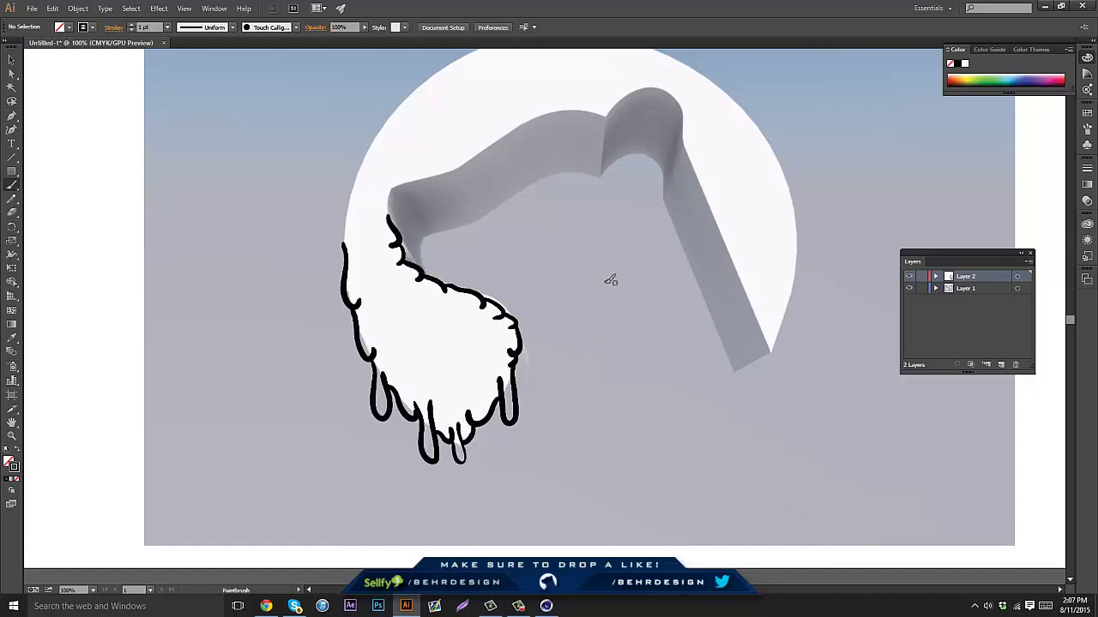
pyautogui.click(520, 602)
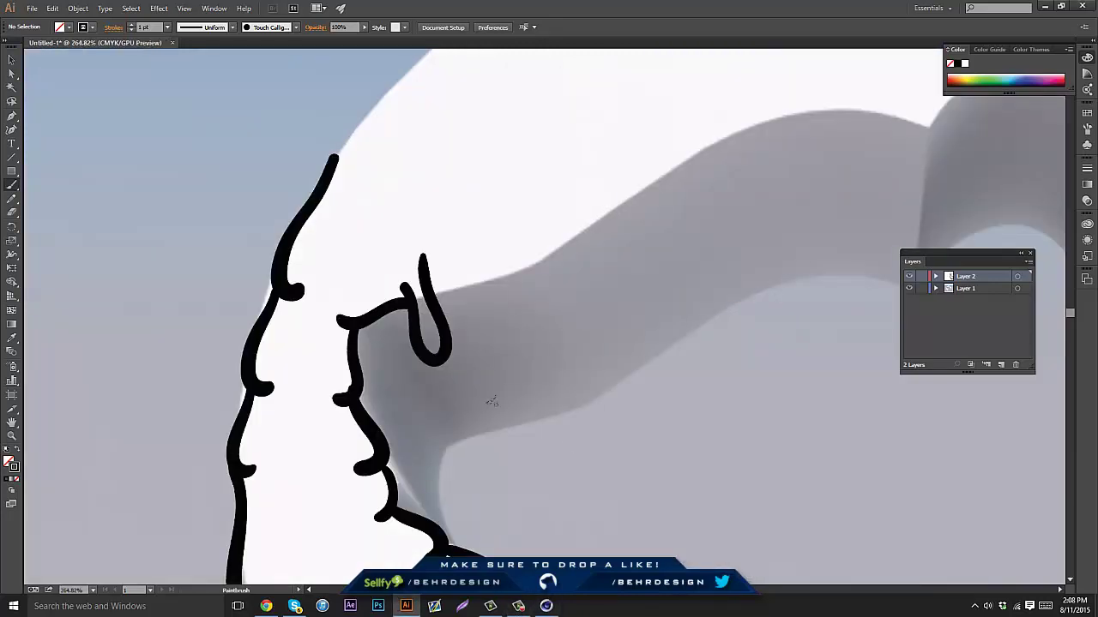
# Paint a long hanging drip over the middle of the logo's inner upper edge, with a short curl on either side
pyautogui.press('space')
pyautogui.moveTo(628, 299)
pyautogui.mouseDown()
pyautogui.moveTo(532, 246)
pyautogui.moveTo(581, 164)
pyautogui.moveTo(484, 357)
pyautogui.mouseUp()
pyautogui.moveTo(592, 298)
pyautogui.mouseDown()
pyautogui.moveTo(500, 392)
pyautogui.moveTo(504, 381)
pyautogui.mouseUp()
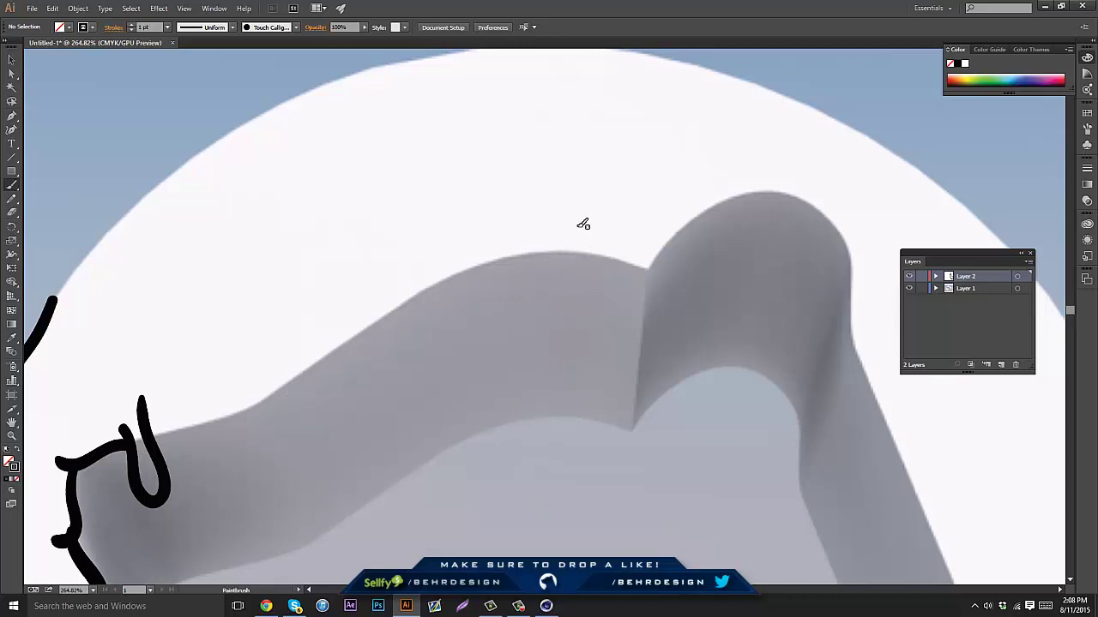
pyautogui.moveTo(575, 230)
pyautogui.mouseDown()
pyautogui.moveTo(579, 299)
pyautogui.moveTo(562, 375)
pyautogui.moveTo(528, 208)
pyautogui.moveTo(574, 251)
pyautogui.moveTo(617, 255)
pyautogui.moveTo(626, 226)
pyautogui.mouseUp()
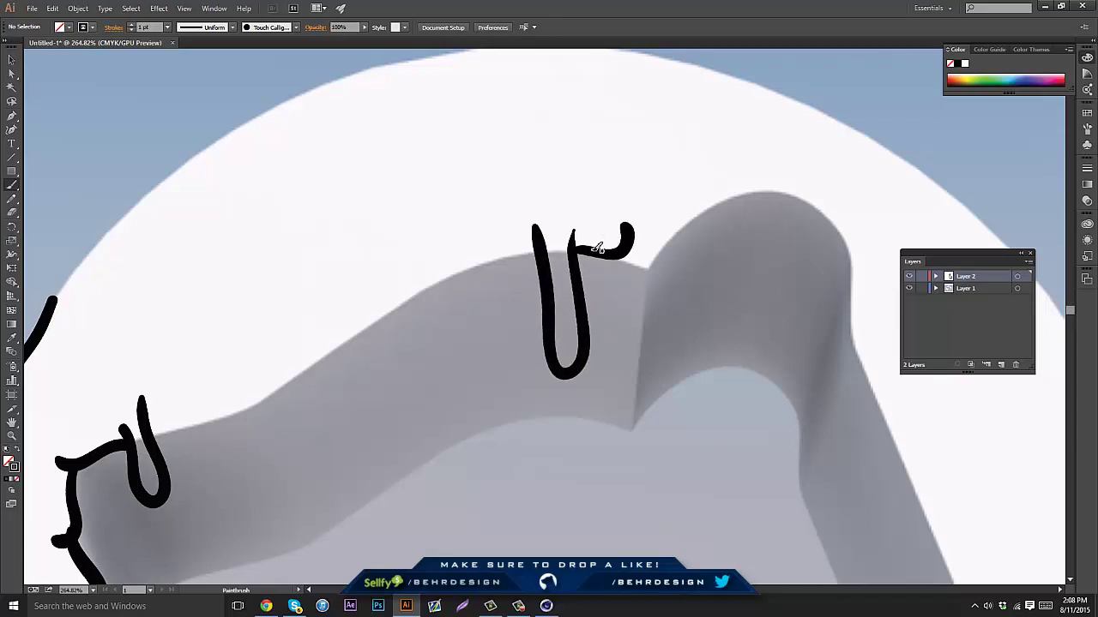
pyautogui.moveTo(535, 249); pyautogui.dragTo(452, 258)
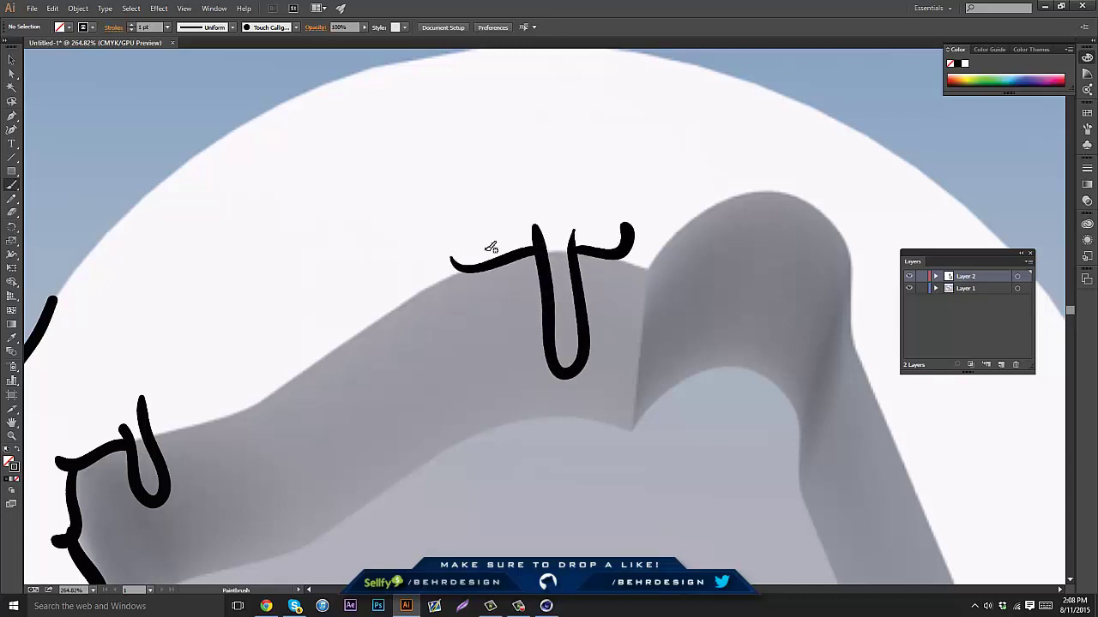
# Extend the outline along the inner upper edge toward the logo's left side with a curled stroke, a thick drip and another curled stroke
pyautogui.moveTo(556, 235); pyautogui.dragTo(653, 178)
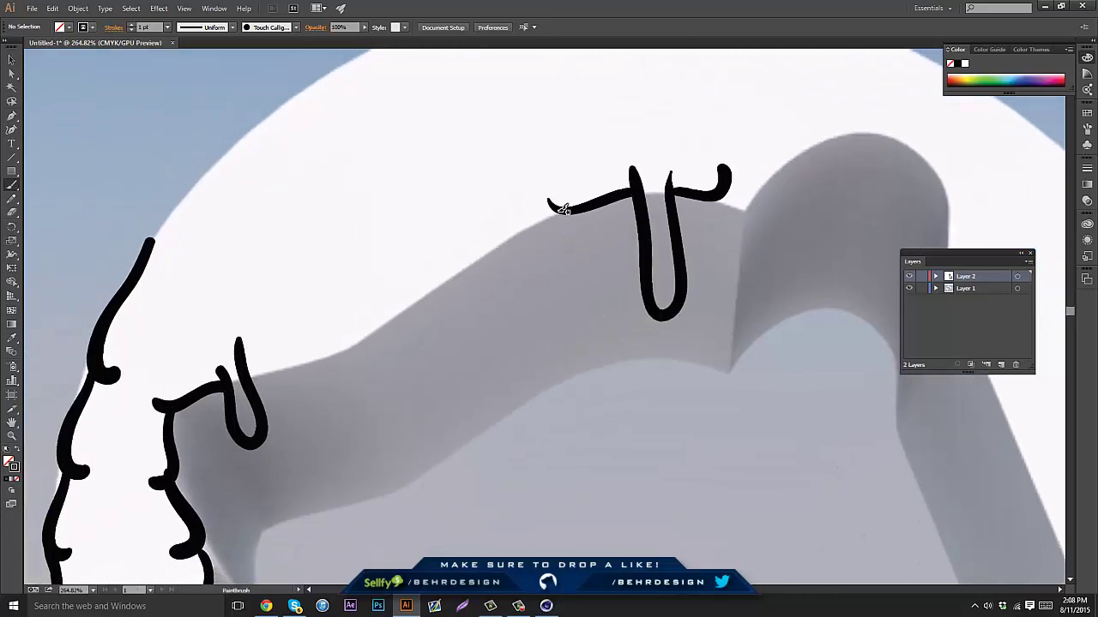
pyautogui.moveTo(562, 211)
pyautogui.mouseDown()
pyautogui.moveTo(513, 240)
pyautogui.moveTo(462, 224)
pyautogui.moveTo(577, 199)
pyautogui.moveTo(572, 211)
pyautogui.mouseUp()
pyautogui.moveTo(550, 273); pyautogui.dragTo(527, 184)
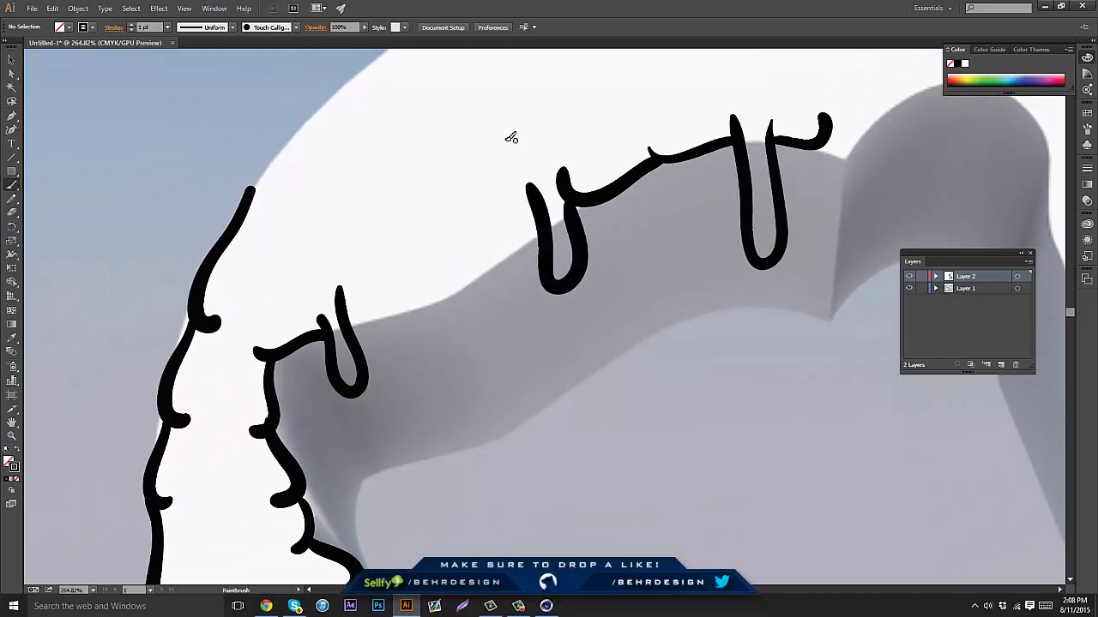
pyautogui.moveTo(551, 232)
pyautogui.mouseDown()
pyautogui.moveTo(496, 274)
pyautogui.moveTo(447, 271)
pyautogui.mouseUp()
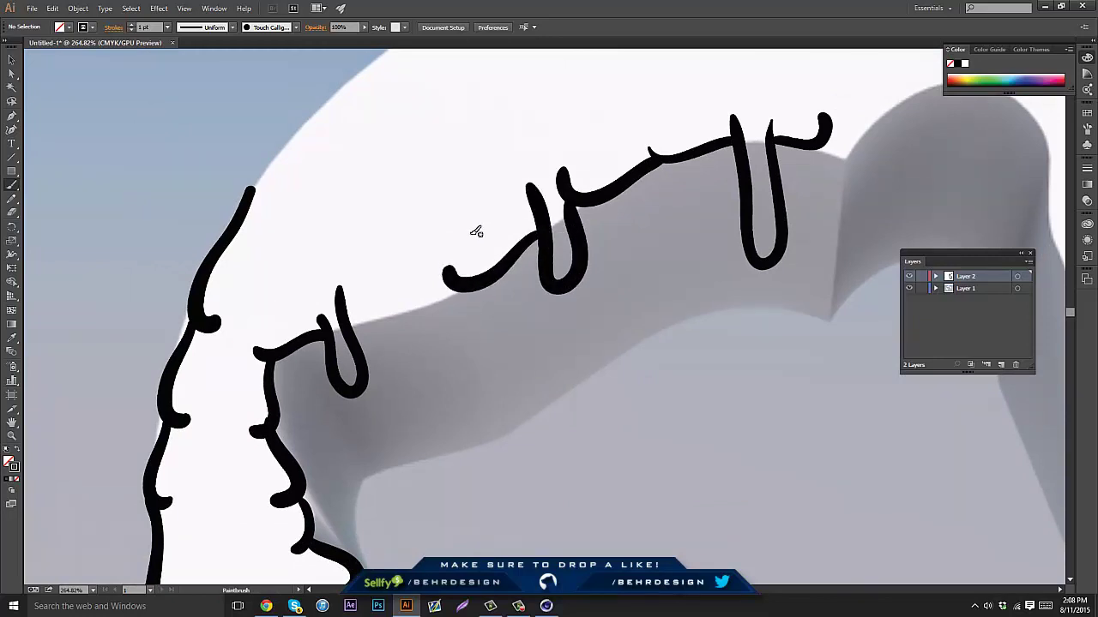
pyautogui.moveTo(350, 328)
pyautogui.mouseDown()
pyautogui.moveTo(401, 276)
pyautogui.moveTo(440, 283)
pyautogui.moveTo(426, 248)
pyautogui.mouseUp()
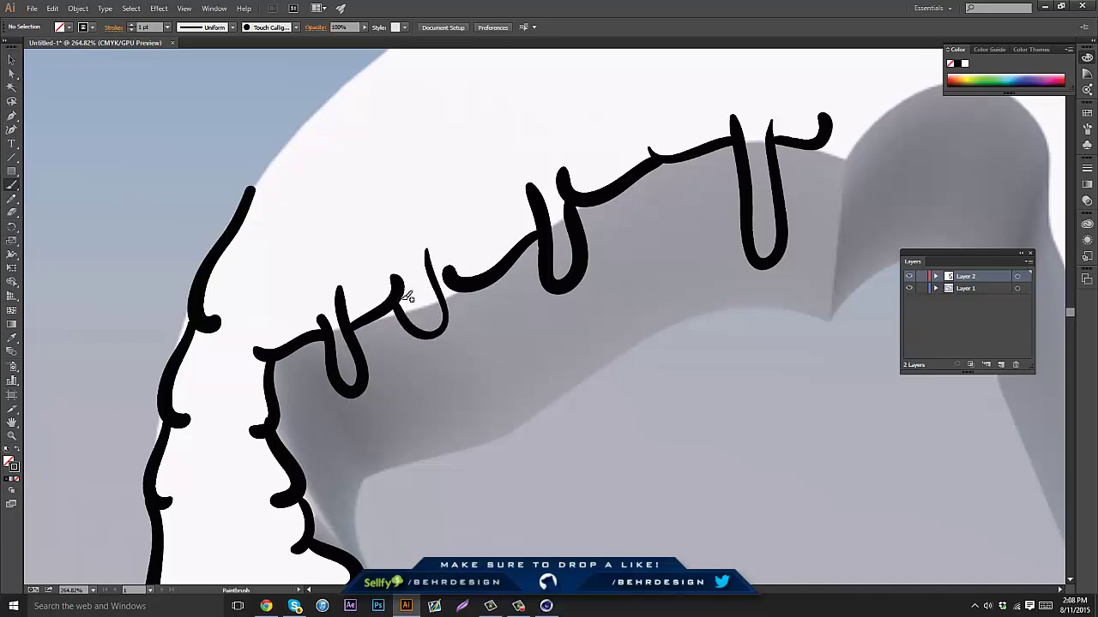
pyautogui.hotkey('ctrl', 'z')
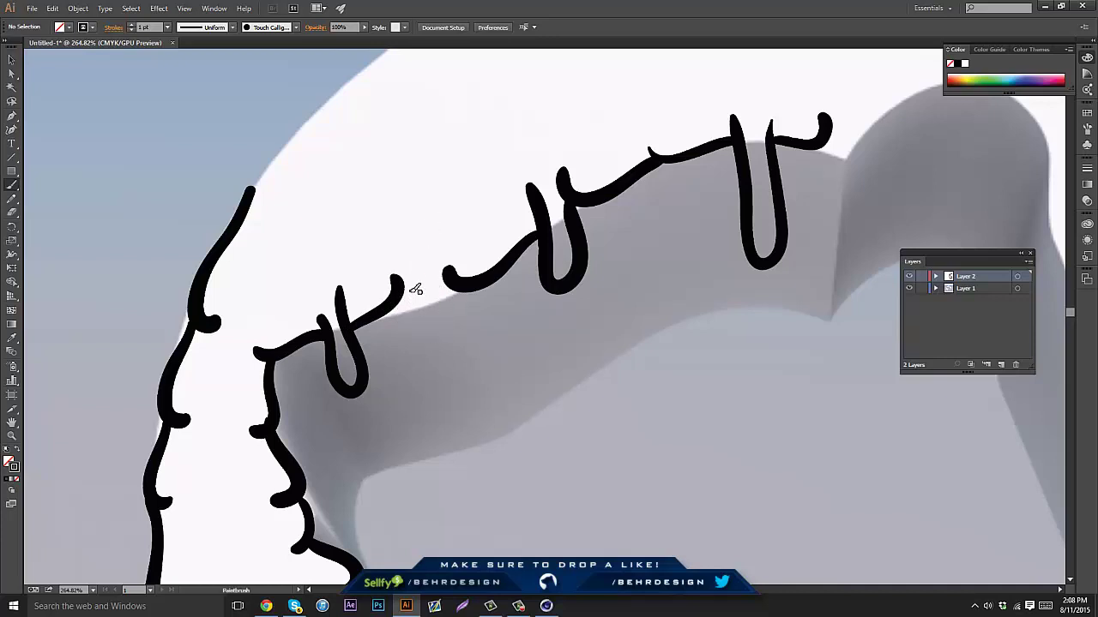
pyautogui.moveTo(418, 315); pyautogui.dragTo(429, 228)
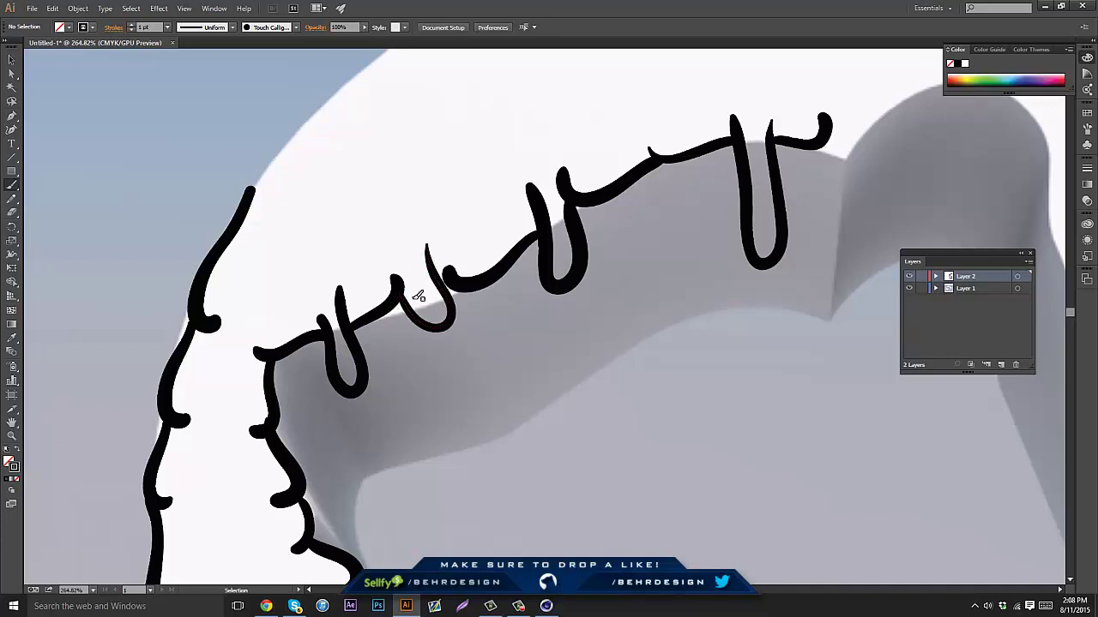
pyautogui.hotkey('ctrl', 'z')
pyautogui.moveTo(403, 296)
pyautogui.mouseDown()
pyautogui.moveTo(426, 343)
pyautogui.moveTo(446, 303)
pyautogui.moveTo(429, 230)
pyautogui.mouseUp()
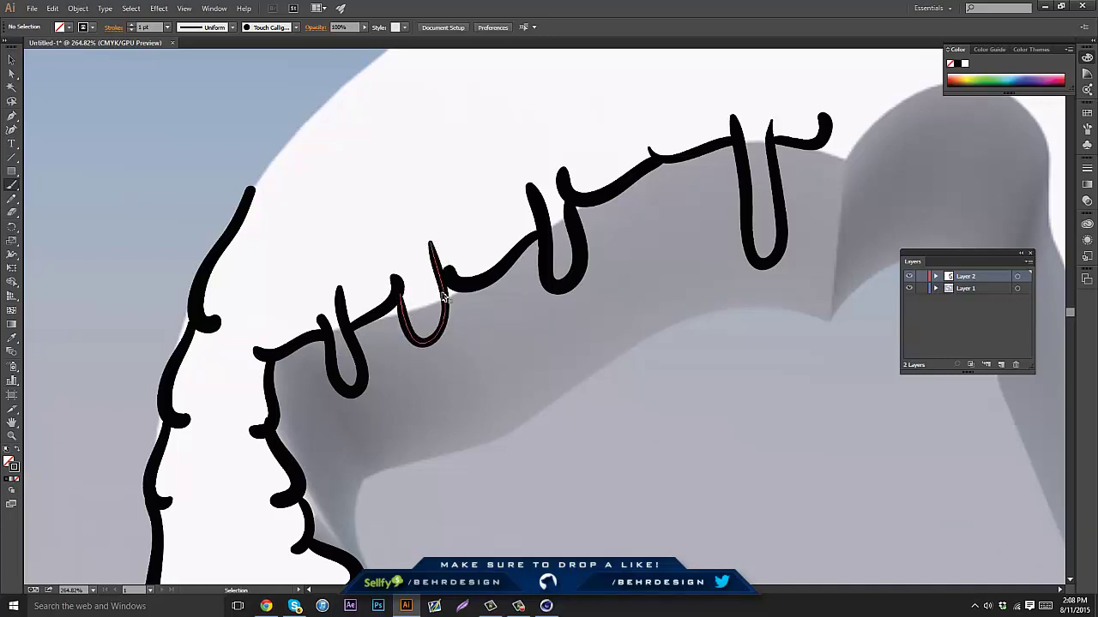
pyautogui.hotkey('ctrl', 'z')
pyautogui.moveTo(418, 300)
pyautogui.mouseDown()
pyautogui.moveTo(454, 323)
pyautogui.moveTo(446, 283)
pyautogui.mouseUp()
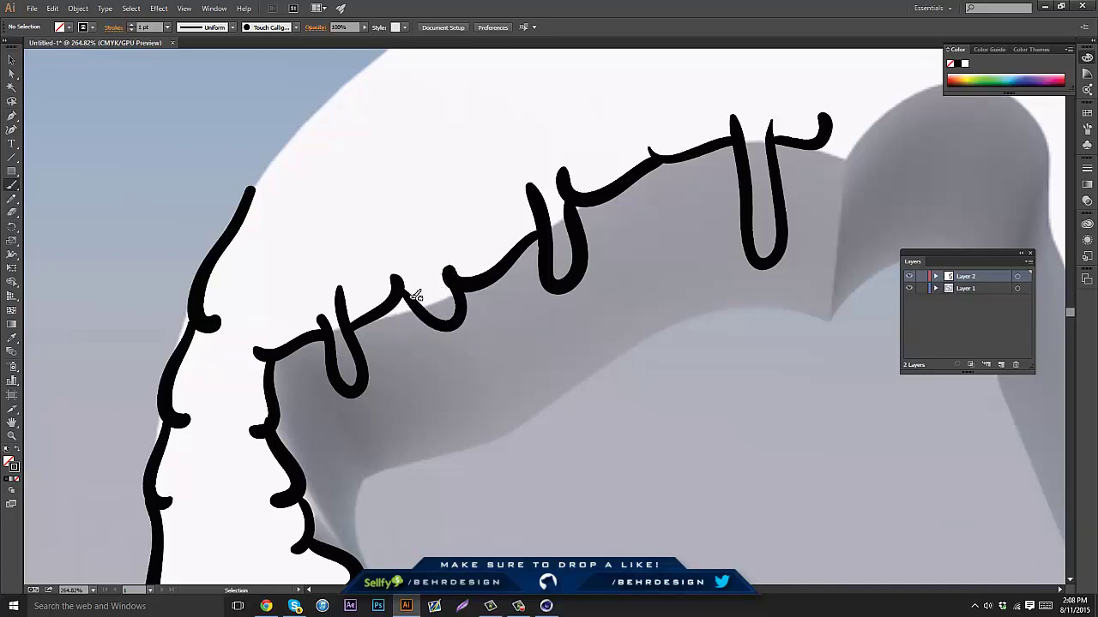
pyautogui.hotkey('ctrl', 'z')
pyautogui.hotkey('ctrl', 'z')
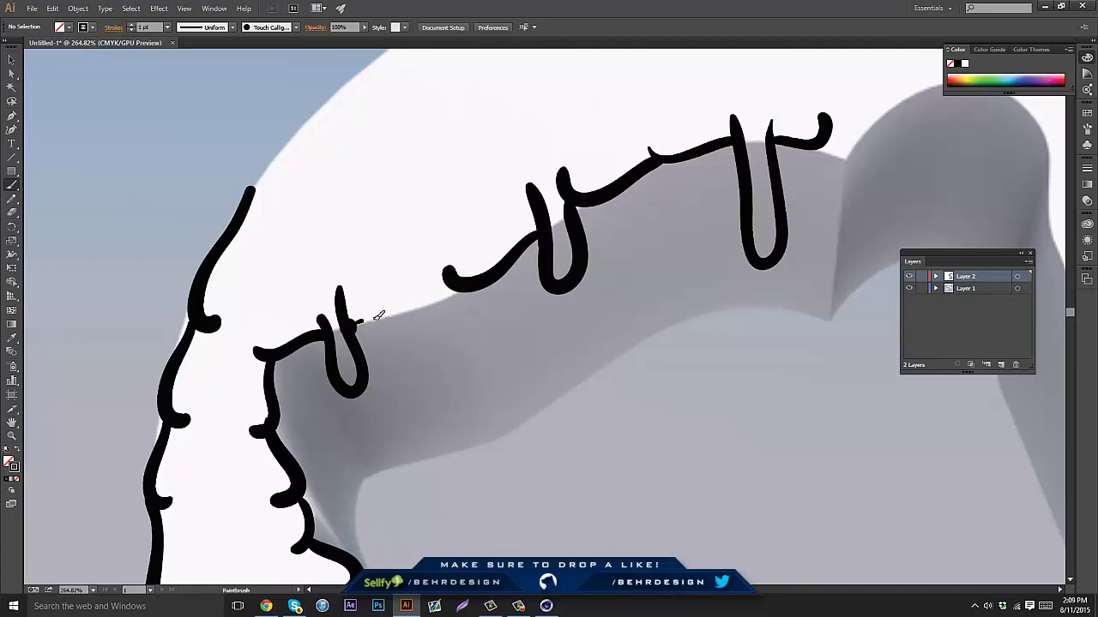
# Close the remaining gap in the inner upper edge with a curled connecting stroke and a short hanging drip
pyautogui.moveTo(378, 316); pyautogui.dragTo(428, 283)
pyautogui.hotkey('ctrl', 'z')
pyautogui.moveTo(370, 317)
pyautogui.mouseDown()
pyautogui.moveTo(412, 269)
pyautogui.moveTo(461, 330)
pyautogui.moveTo(449, 282)
pyautogui.moveTo(437, 348)
pyautogui.moveTo(453, 291)
pyautogui.moveTo(440, 233)
pyautogui.moveTo(439, 249)
pyautogui.moveTo(382, 228)
pyautogui.mouseUp()
pyautogui.hotkey('ctrl', 'z')
pyautogui.moveTo(526, 275); pyautogui.dragTo(456, 294)
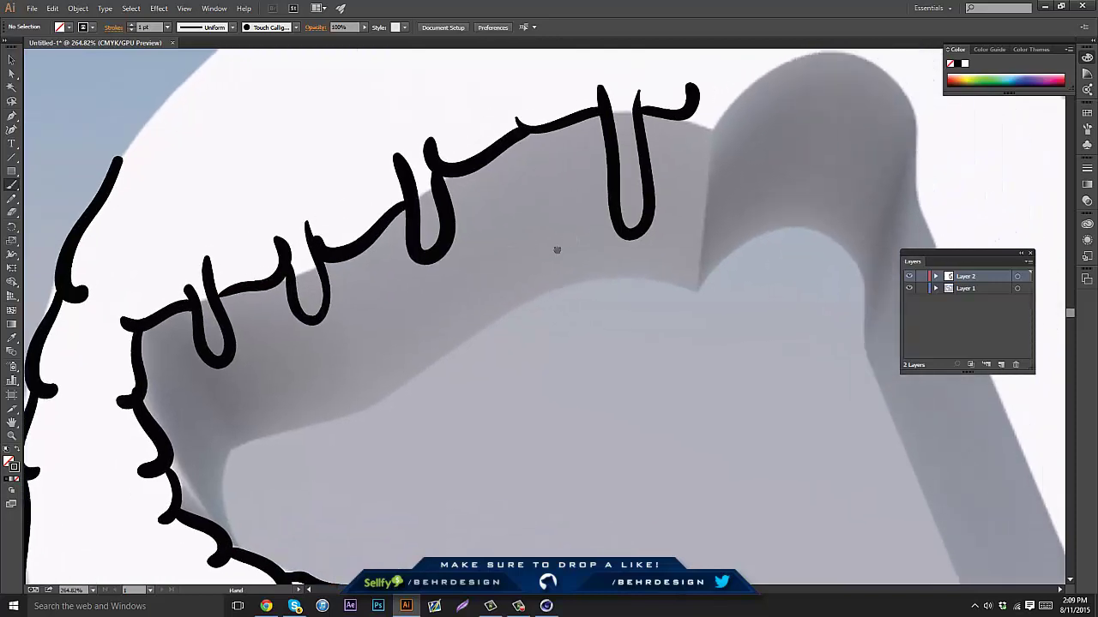
# Outline the rounded notch of the inner edge with a drip over its left corner and curled strokes across its top and down its right side
pyautogui.moveTo(558, 249)
pyautogui.mouseDown()
pyautogui.moveTo(479, 298)
pyautogui.moveTo(437, 345)
pyautogui.mouseUp()
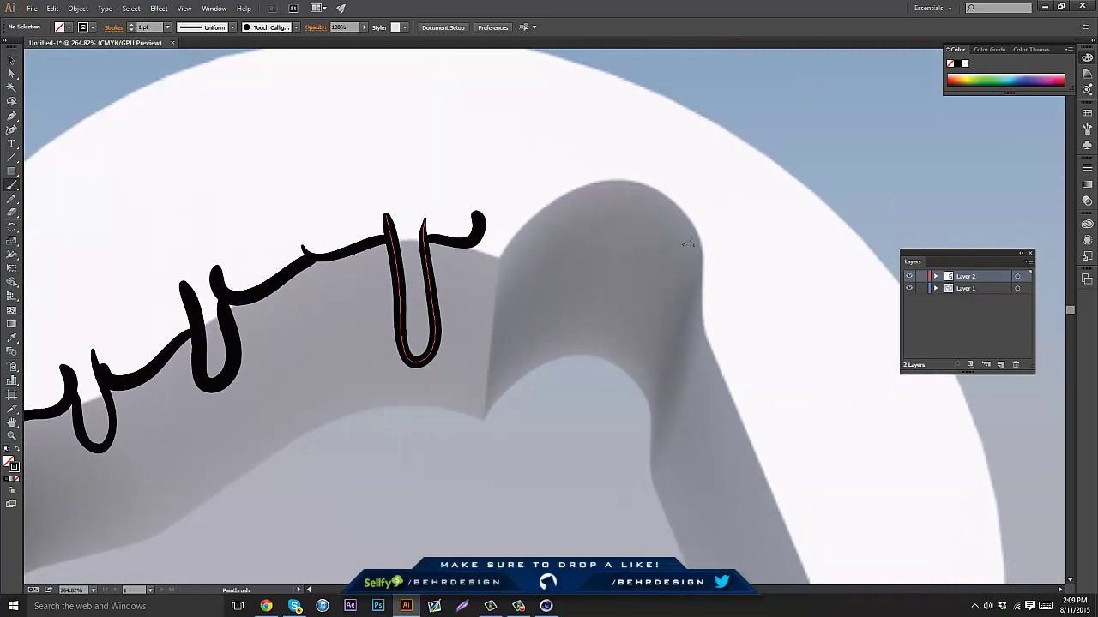
pyautogui.moveTo(674, 202)
pyautogui.mouseDown()
pyautogui.moveTo(697, 283)
pyautogui.moveTo(721, 262)
pyautogui.moveTo(699, 343)
pyautogui.moveTo(726, 367)
pyautogui.mouseUp()
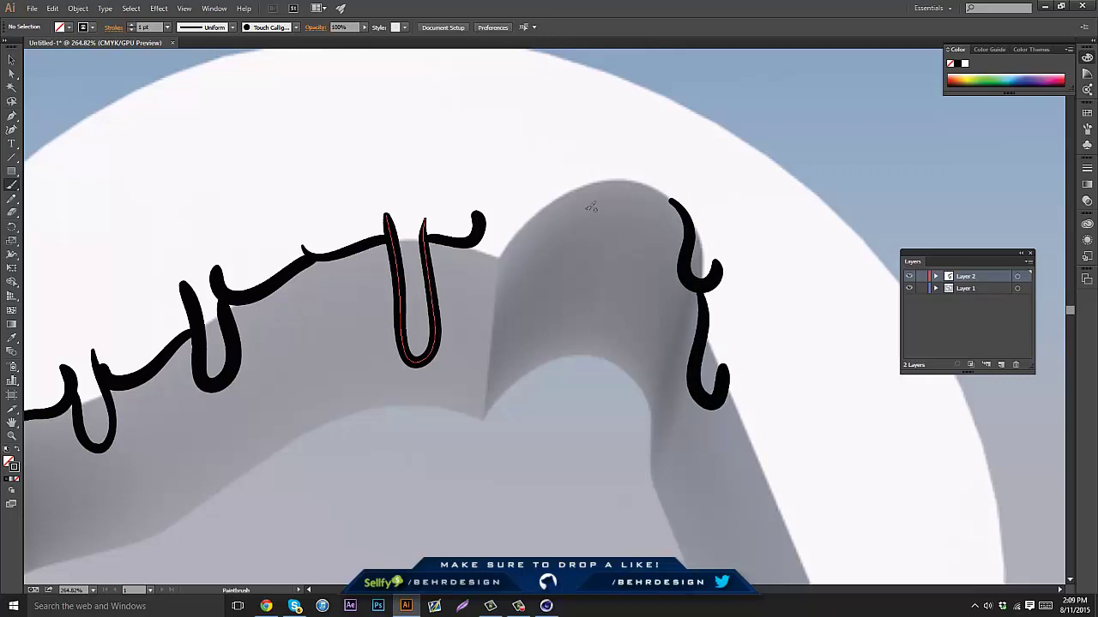
pyautogui.moveTo(600, 180)
pyautogui.mouseDown()
pyautogui.moveTo(557, 207)
pyautogui.moveTo(523, 198)
pyautogui.moveTo(510, 231)
pyautogui.moveTo(532, 221)
pyautogui.moveTo(517, 327)
pyautogui.moveTo(492, 291)
pyautogui.moveTo(482, 206)
pyautogui.moveTo(529, 212)
pyautogui.moveTo(516, 298)
pyautogui.moveTo(488, 283)
pyautogui.moveTo(484, 230)
pyautogui.moveTo(589, 209)
pyautogui.moveTo(499, 252)
pyautogui.moveTo(565, 265)
pyautogui.mouseUp()
pyautogui.hotkey('ctrl', 'z')
pyautogui.scroll(2, 485, 230)
pyautogui.hscroll(3, 484, 230)
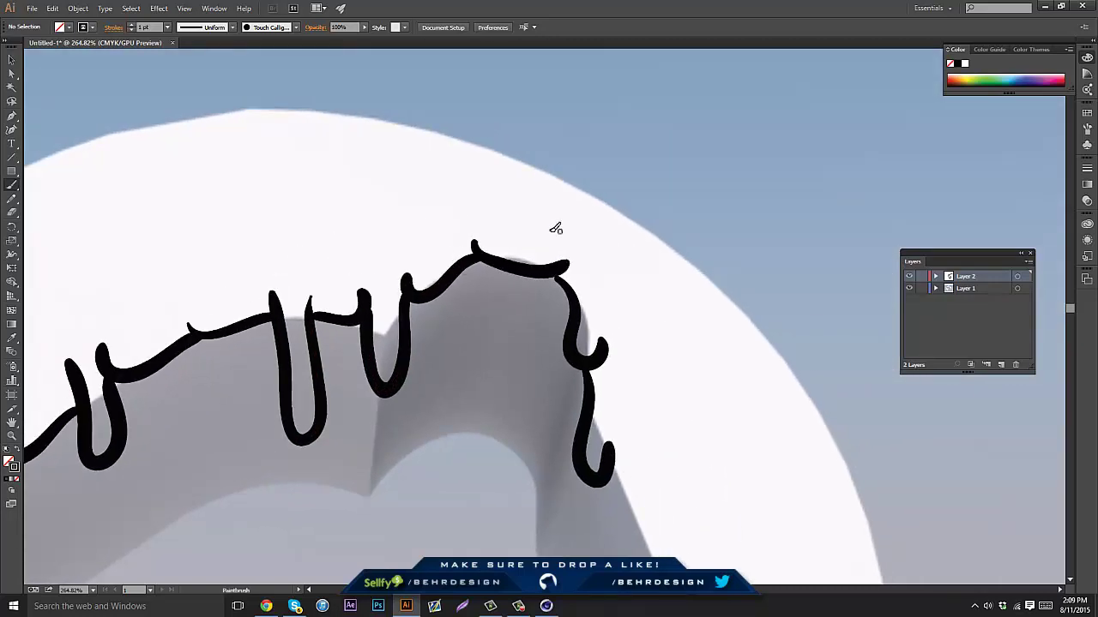
pyautogui.hotkey('ctrl', 'z')
pyautogui.moveTo(477, 241)
pyautogui.mouseDown()
pyautogui.moveTo(528, 277)
pyautogui.moveTo(554, 247)
pyautogui.mouseUp()
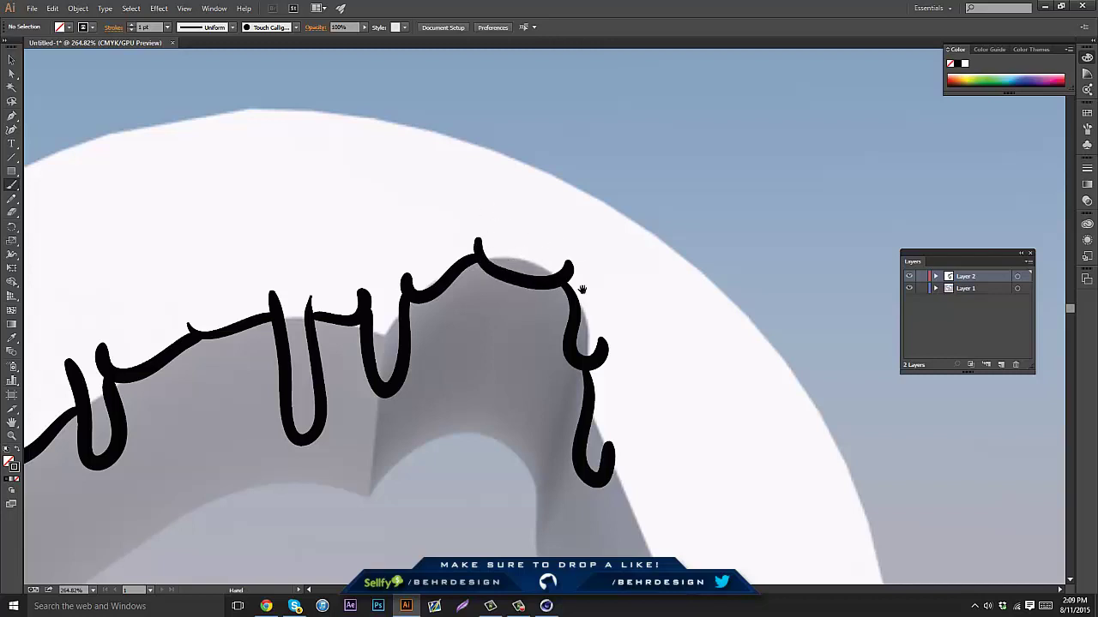
# Paint curled strokes down the inner edge of the logo's right arm, ending in a hanging drip around its pointed tip
pyautogui.moveTo(585, 465)
pyautogui.mouseDown()
pyautogui.moveTo(521, 378)
pyautogui.moveTo(486, 231)
pyautogui.mouseUp()
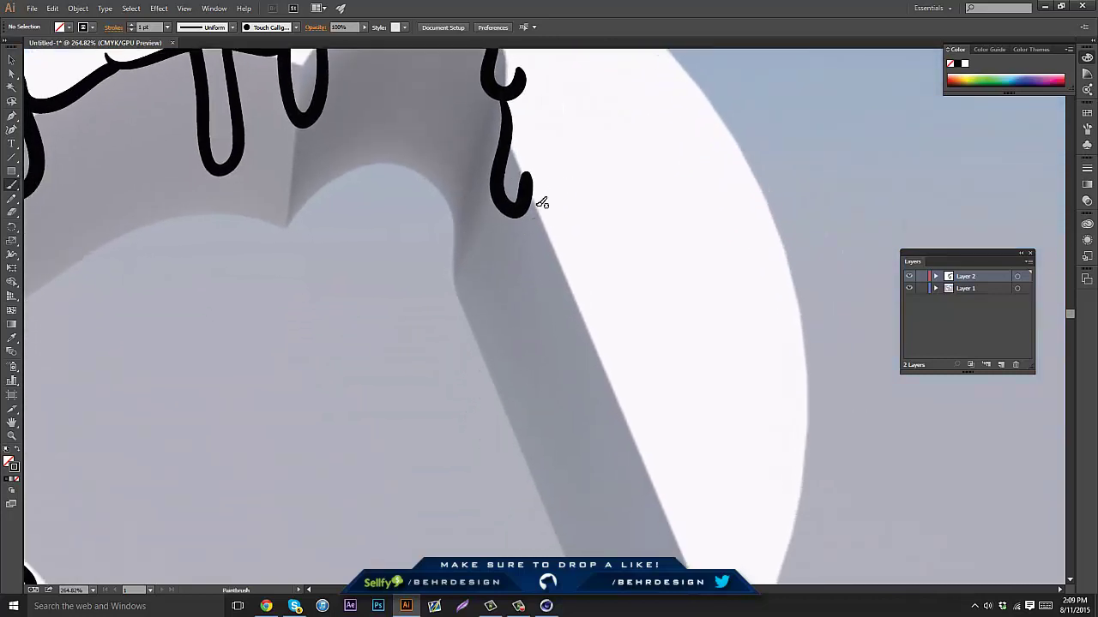
pyautogui.moveTo(532, 198)
pyautogui.mouseDown()
pyautogui.moveTo(558, 299)
pyautogui.moveTo(577, 290)
pyautogui.moveTo(645, 446)
pyautogui.moveTo(648, 437)
pyautogui.mouseUp()
pyautogui.moveTo(594, 492); pyautogui.dragTo(525, 303)
pyautogui.moveTo(579, 268)
pyautogui.mouseDown()
pyautogui.moveTo(650, 432)
pyautogui.moveTo(662, 506)
pyautogui.moveTo(683, 543)
pyautogui.moveTo(677, 448)
pyautogui.mouseUp()
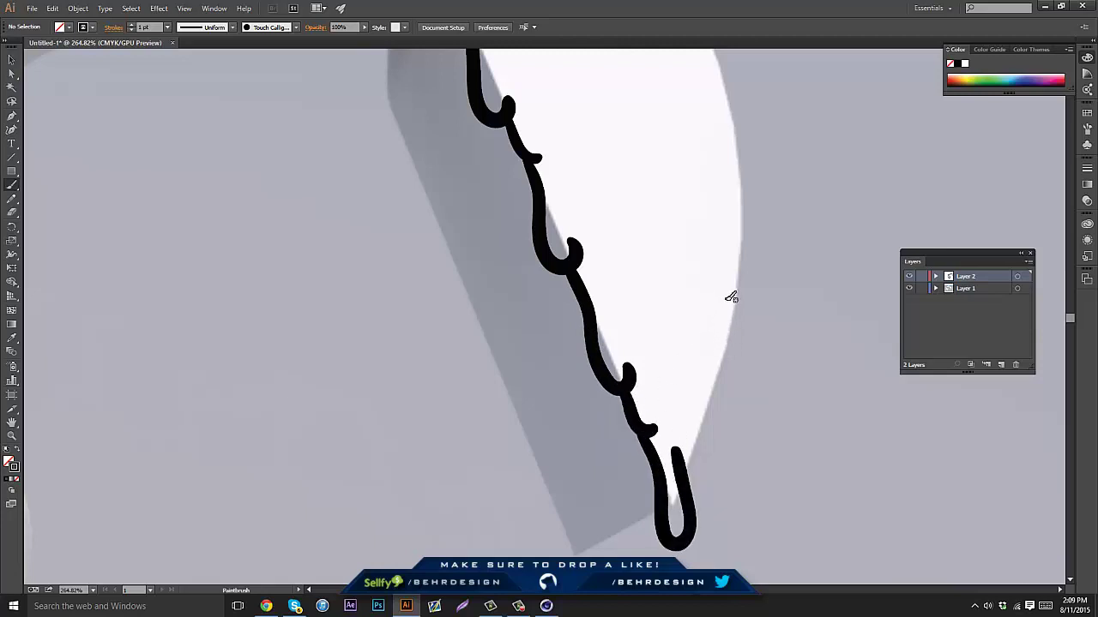
# Outline the lower outer edge of the right arm with curled strokes running up from the pointed tip
pyautogui.moveTo(738, 279)
pyautogui.mouseDown()
pyautogui.moveTo(715, 406)
pyautogui.moveTo(712, 373)
pyautogui.moveTo(704, 403)
pyautogui.moveTo(696, 484)
pyautogui.mouseUp()
pyautogui.press('space')
pyautogui.moveTo(710, 206); pyautogui.dragTo(689, 326)
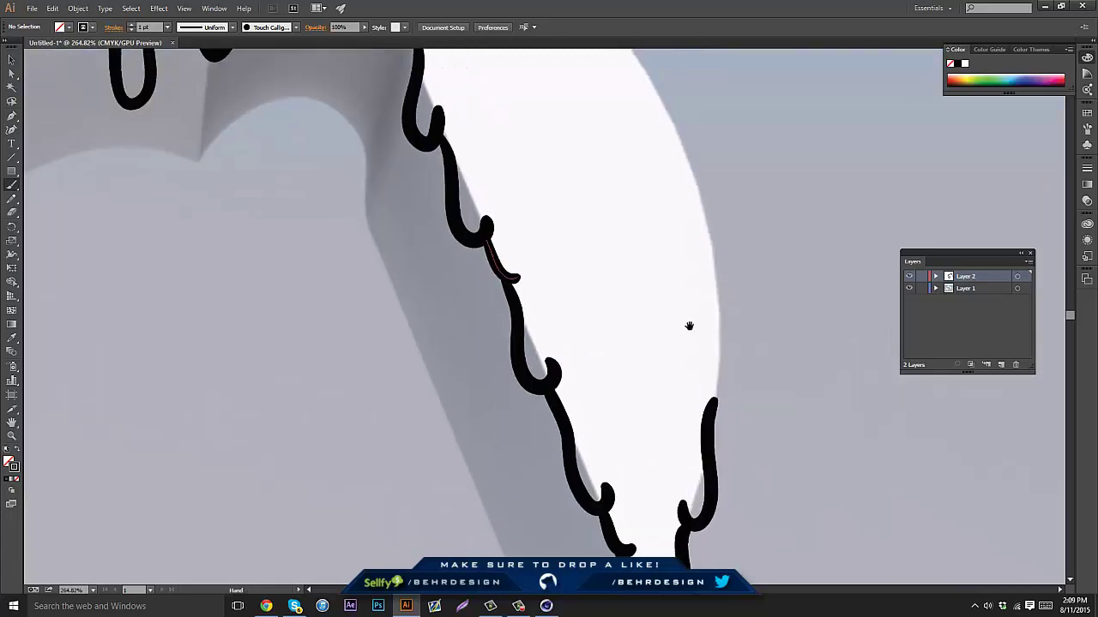
pyautogui.moveTo(706, 225)
pyautogui.mouseDown()
pyautogui.moveTo(721, 277)
pyautogui.moveTo(701, 323)
pyautogui.moveTo(698, 407)
pyautogui.moveTo(697, 381)
pyautogui.mouseUp()
pyautogui.press('space')
pyautogui.moveTo(657, 238)
pyautogui.mouseDown()
pyautogui.moveTo(687, 357)
pyautogui.moveTo(644, 349)
pyautogui.mouseUp()
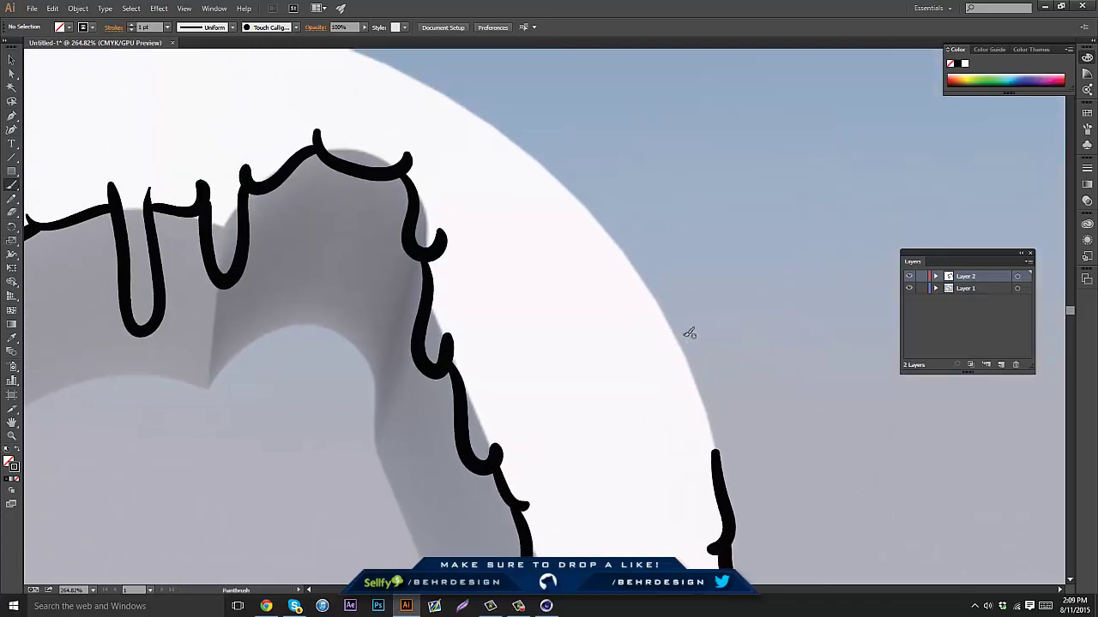
# Continue the curled outline up the outer edge toward the logo's upper right curve
pyautogui.moveTo(657, 306)
pyautogui.mouseDown()
pyautogui.moveTo(699, 393)
pyautogui.moveTo(675, 404)
pyautogui.moveTo(720, 441)
pyautogui.moveTo(693, 471)
pyautogui.mouseUp()
pyautogui.press('space')
pyautogui.moveTo(632, 355); pyautogui.dragTo(662, 501)
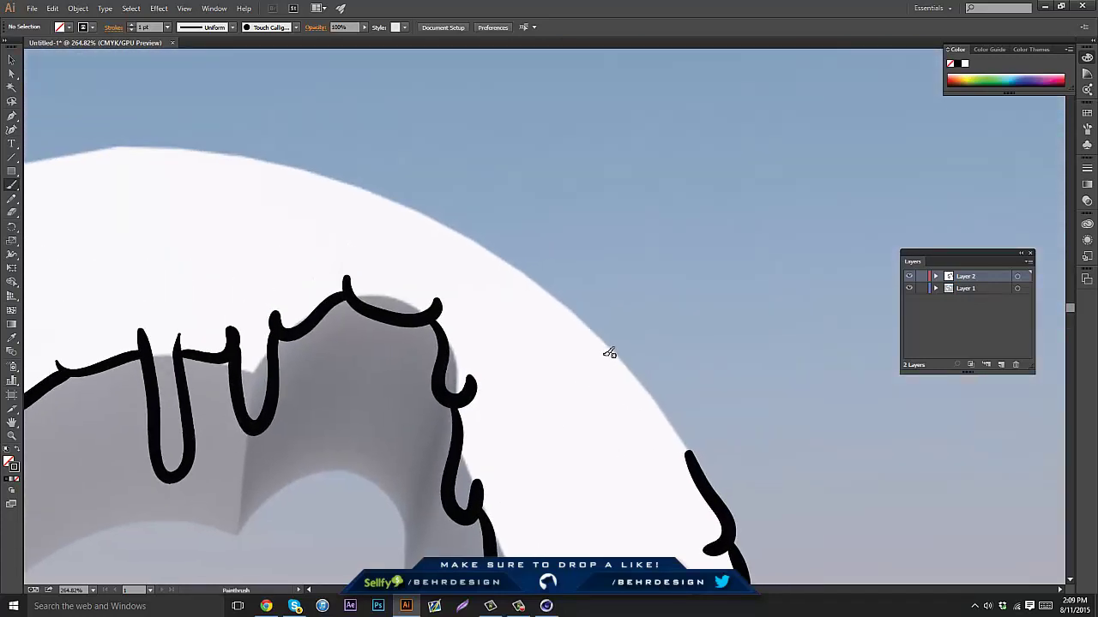
pyautogui.moveTo(614, 355)
pyautogui.mouseDown()
pyautogui.moveTo(643, 447)
pyautogui.moveTo(675, 434)
pyautogui.moveTo(671, 467)
pyautogui.mouseUp()
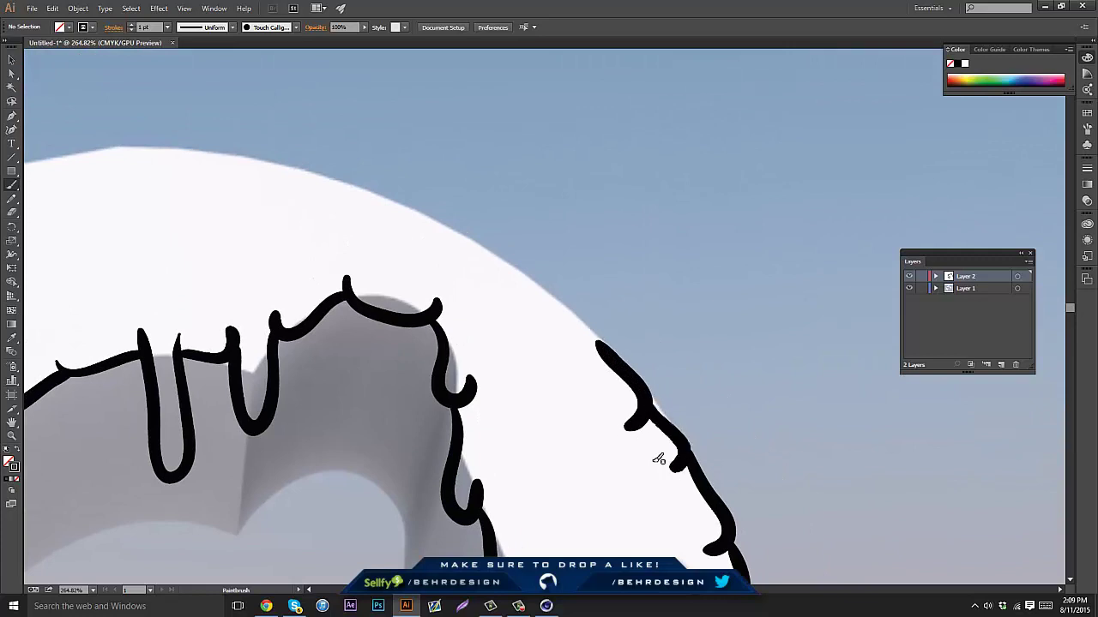
# Paint curled outline strokes along the top of the logo's outer edge, running from the crest toward the left side
pyautogui.press('space')
pyautogui.moveTo(681, 359); pyautogui.dragTo(894, 387)
pyautogui.moveTo(529, 350)
pyautogui.mouseDown()
pyautogui.moveTo(685, 335)
pyautogui.moveTo(714, 170)
pyautogui.mouseUp()
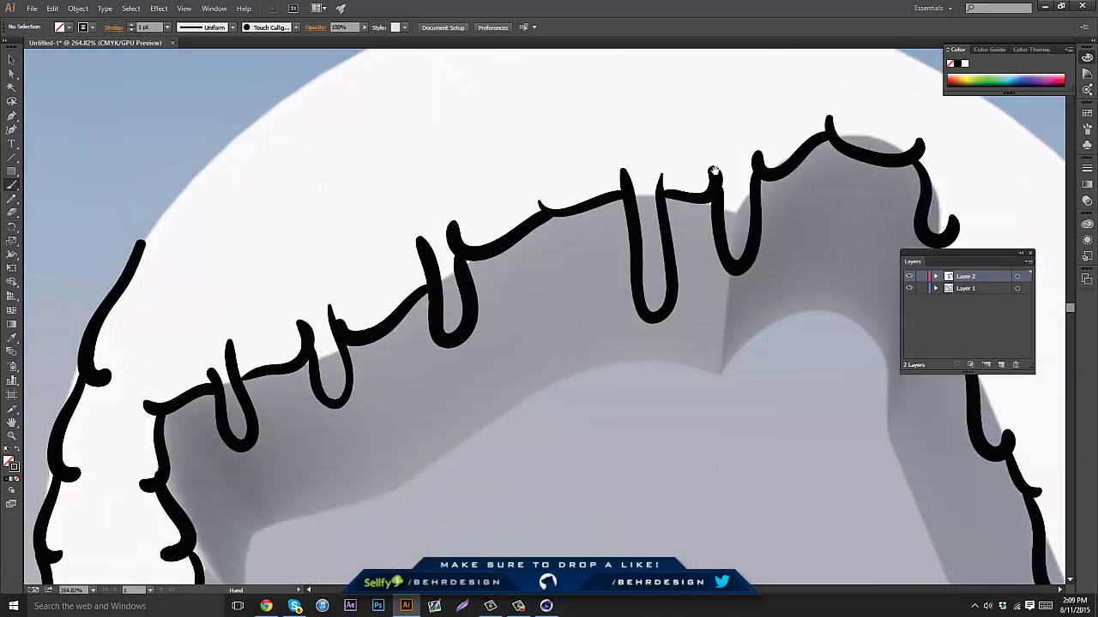
pyautogui.moveTo(623, 280)
pyautogui.mouseDown()
pyautogui.moveTo(692, 400)
pyautogui.moveTo(670, 470)
pyautogui.mouseUp()
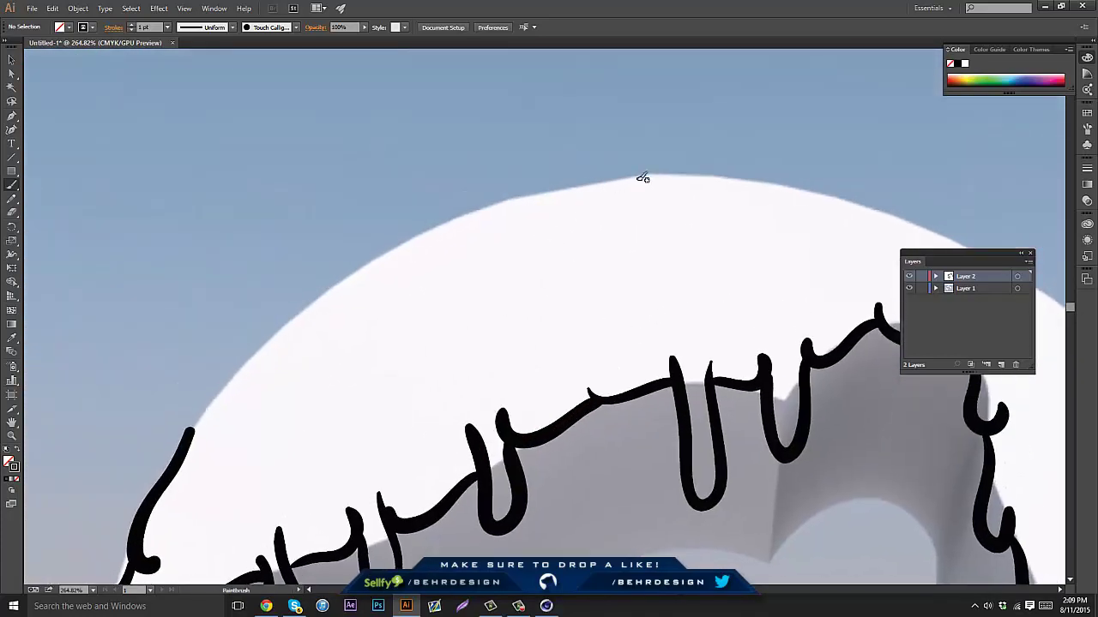
pyautogui.moveTo(579, 196)
pyautogui.mouseDown()
pyautogui.moveTo(643, 172)
pyautogui.moveTo(703, 168)
pyautogui.moveTo(710, 198)
pyautogui.mouseUp()
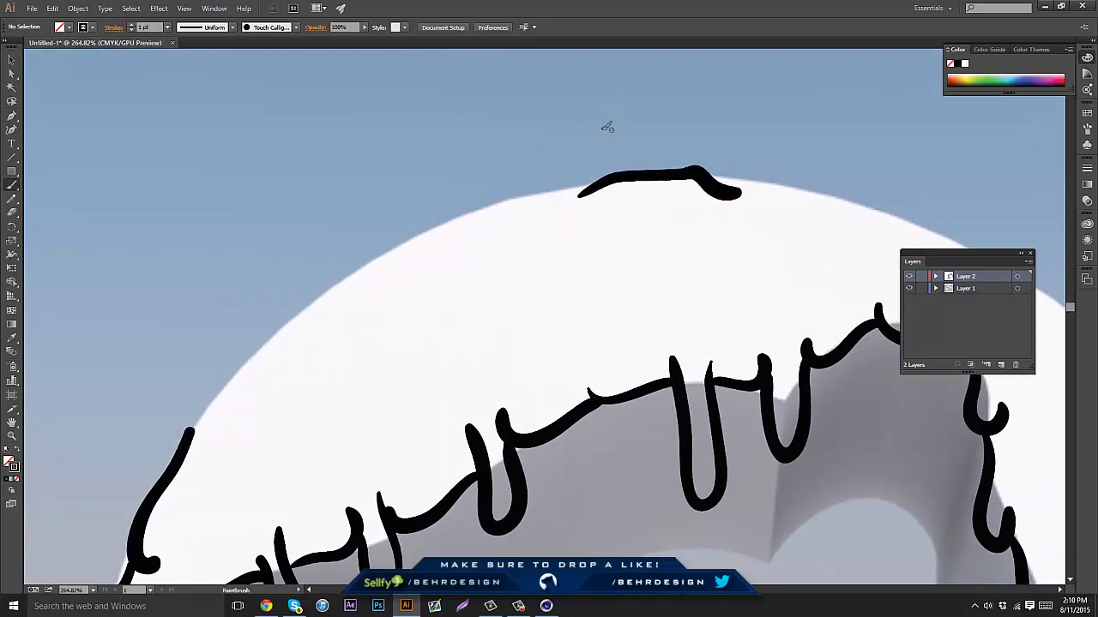
pyautogui.hotkey('ctrl', 'z')
pyautogui.moveTo(590, 203)
pyautogui.mouseDown()
pyautogui.moveTo(636, 178)
pyautogui.moveTo(733, 188)
pyautogui.moveTo(686, 176)
pyautogui.moveTo(623, 183)
pyautogui.moveTo(571, 219)
pyautogui.moveTo(556, 199)
pyautogui.moveTo(425, 244)
pyautogui.moveTo(390, 275)
pyautogui.moveTo(532, 266)
pyautogui.moveTo(441, 324)
pyautogui.moveTo(441, 355)
pyautogui.mouseUp()
pyautogui.hotkey('ctrl', 'z')
pyautogui.hotkey('ctrl', 'z')
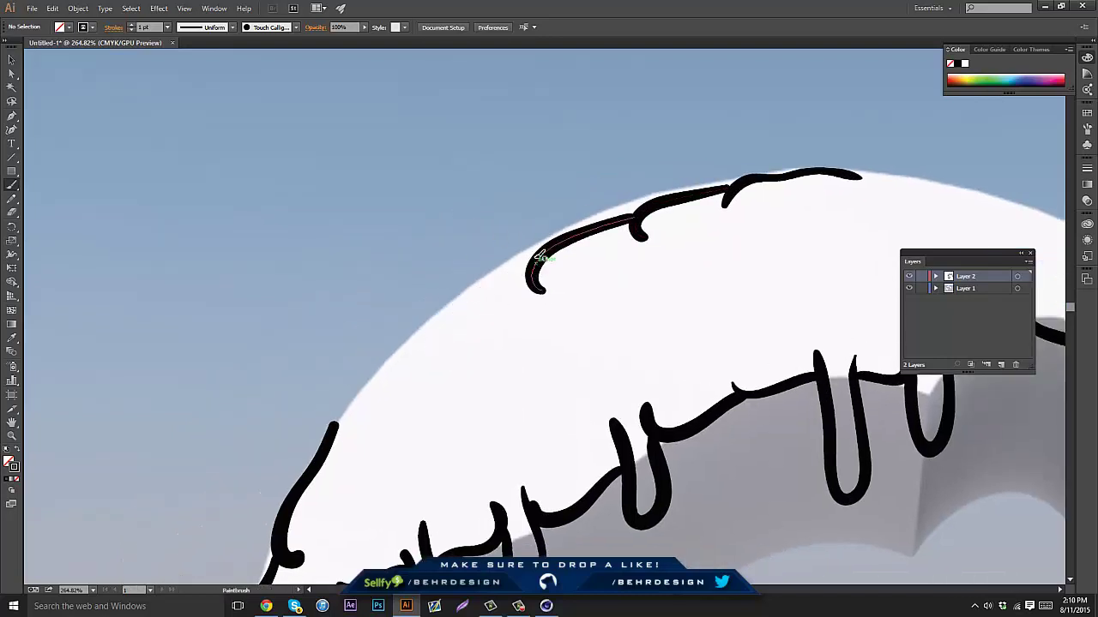
# Complete the upper left outer edge with curled strokes that join the existing outline on the left side
pyautogui.moveTo(534, 261)
pyautogui.mouseDown()
pyautogui.moveTo(482, 281)
pyautogui.moveTo(440, 349)
pyautogui.moveTo(397, 358)
pyautogui.moveTo(376, 408)
pyautogui.mouseUp()
pyautogui.moveTo(344, 451)
pyautogui.mouseDown()
pyautogui.moveTo(333, 433)
pyautogui.moveTo(347, 391)
pyautogui.moveTo(348, 439)
pyautogui.mouseUp()
pyautogui.hotkey('ctrl', 'z')
pyautogui.hotkey('ctrl', 'z')
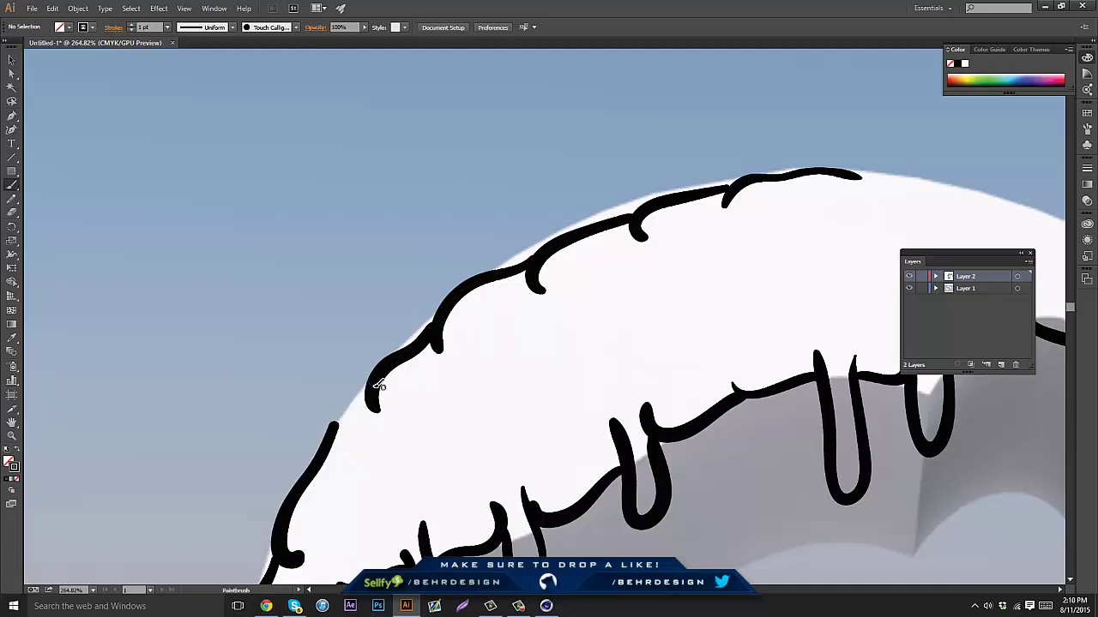
pyautogui.moveTo(368, 388); pyautogui.dragTo(348, 458)
# Close the outer outline with curled strokes from the crest down to the existing strokes on the upper right curve
pyautogui.press('space')
pyautogui.moveTo(777, 212); pyautogui.dragTo(452, 290)
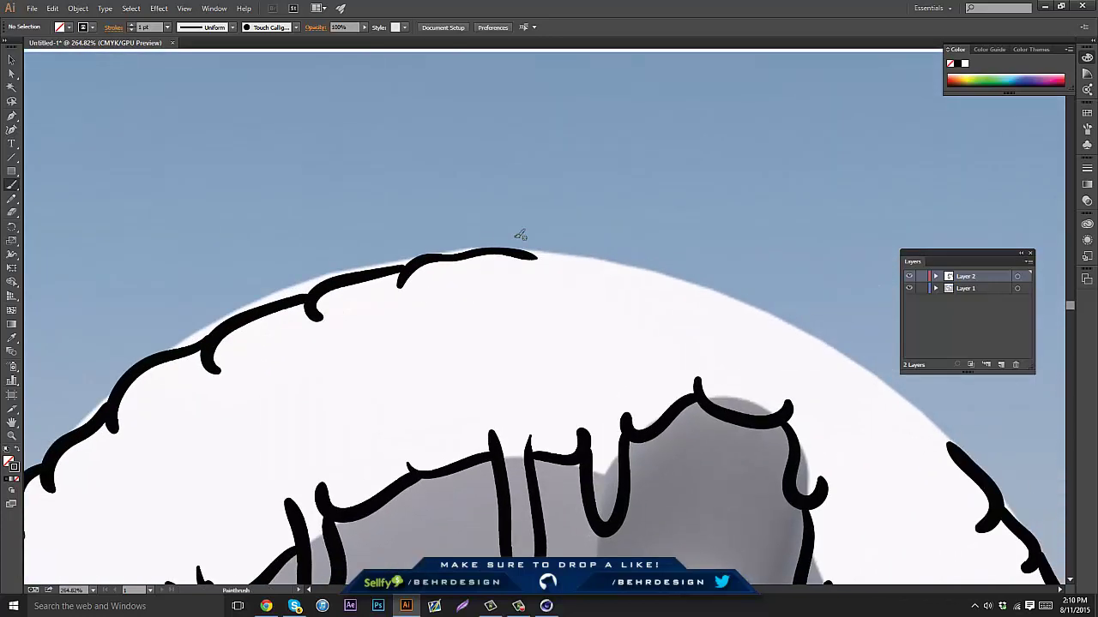
pyautogui.moveTo(523, 270)
pyautogui.mouseDown()
pyautogui.moveTo(592, 245)
pyautogui.moveTo(643, 292)
pyautogui.moveTo(502, 282)
pyautogui.moveTo(559, 331)
pyautogui.moveTo(480, 254)
pyautogui.moveTo(578, 319)
pyautogui.mouseUp()
pyautogui.press('space')
pyautogui.press('space')
pyautogui.moveTo(679, 392); pyautogui.dragTo(605, 323)
pyautogui.hotkey('ctrl', 'z')
pyautogui.moveTo(675, 391); pyautogui.dragTo(633, 346)
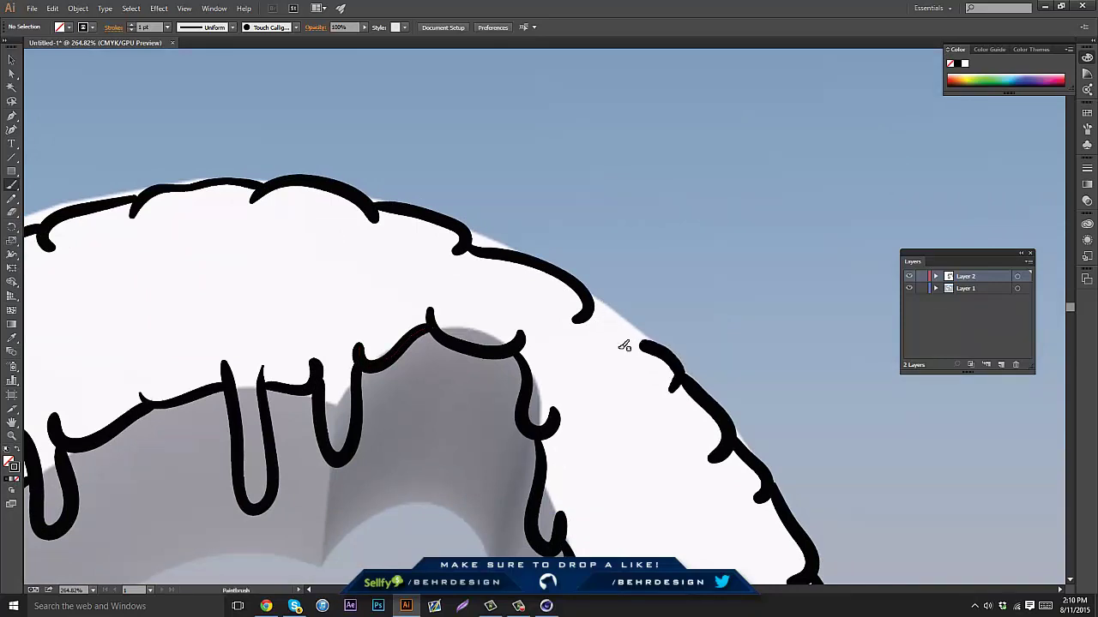
pyautogui.moveTo(591, 301)
pyautogui.mouseDown()
pyautogui.moveTo(631, 321)
pyautogui.moveTo(649, 344)
pyautogui.mouseUp()
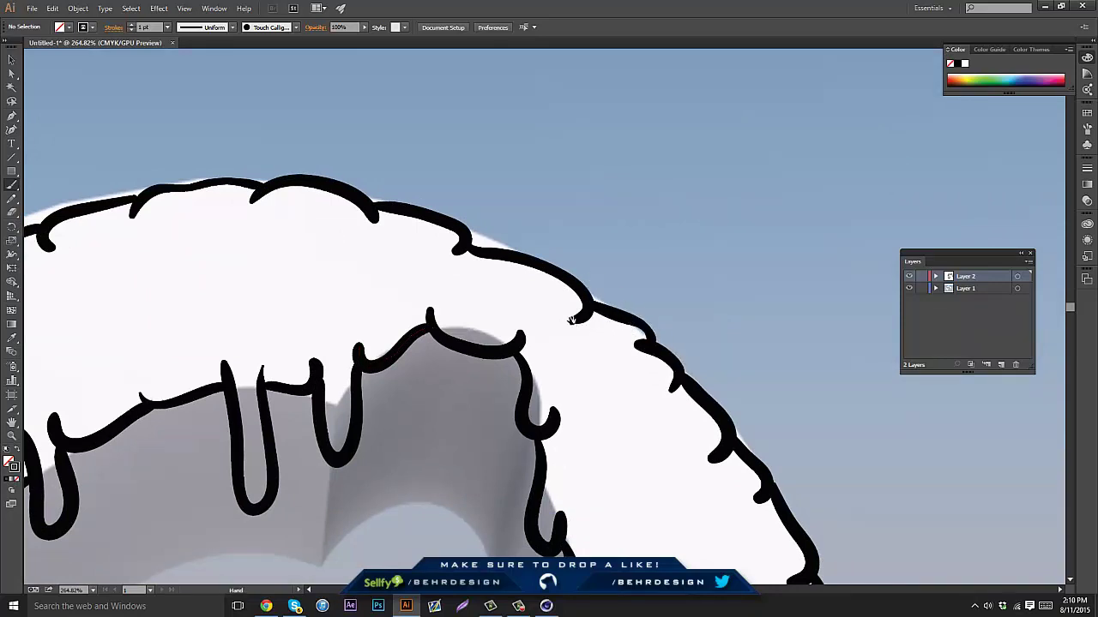
# View the whole logo and toggle Layer 1 off and on to check the drip outline without the render
pyautogui.moveTo(532, 287); pyautogui.dragTo(574, 199)
pyautogui.scroll(-3, 546, 221)
pyautogui.moveTo(577, 260); pyautogui.dragTo(600, 217)
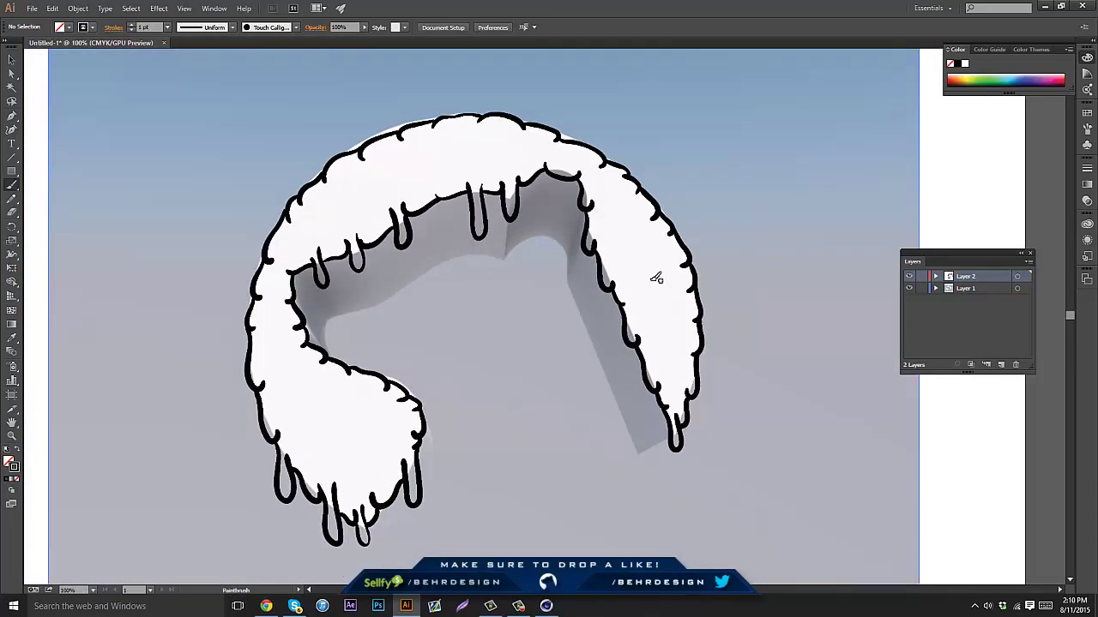
pyautogui.click(910, 288)
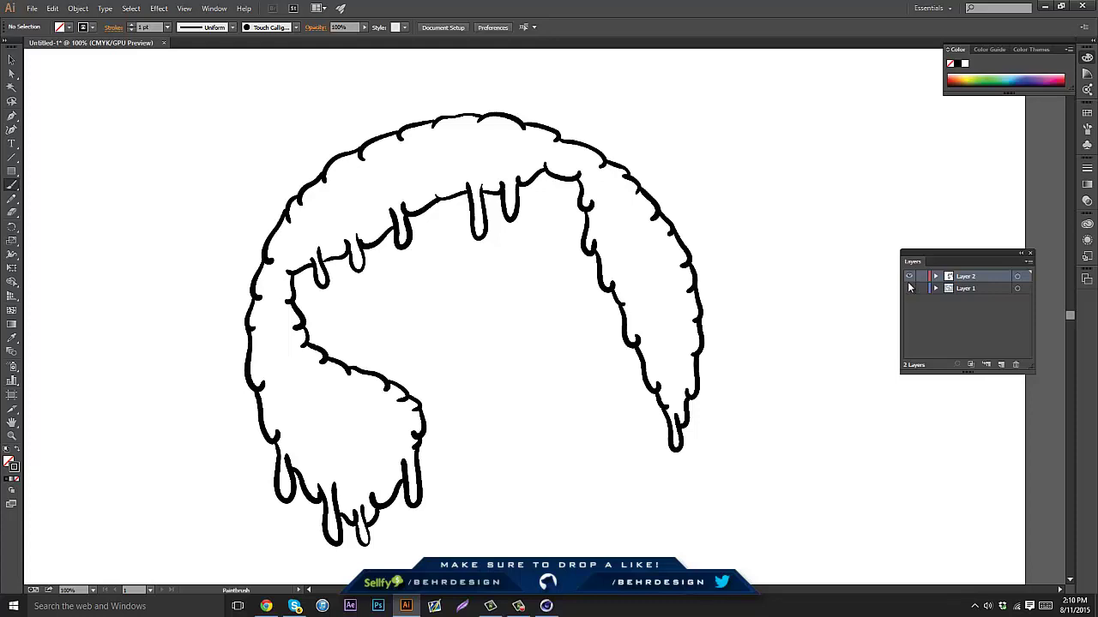
pyautogui.click(909, 289)
pyautogui.click(909, 290)
pyautogui.click(909, 289)
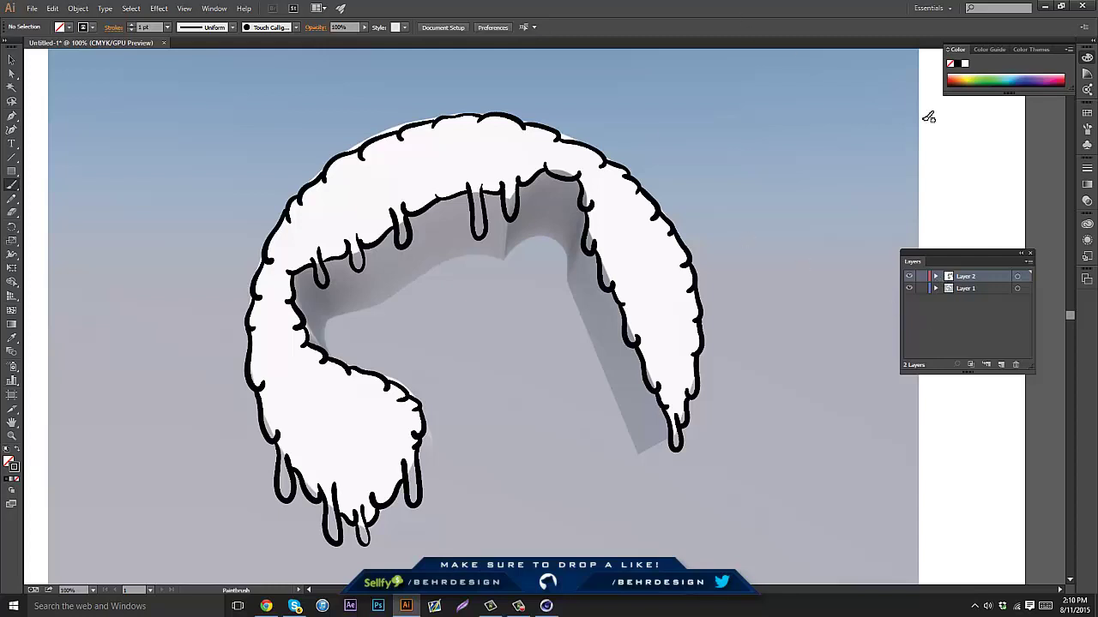
# Add a new layer above the drip outline layer for tracing the logo's extruded depth
pyautogui.click(986, 363)
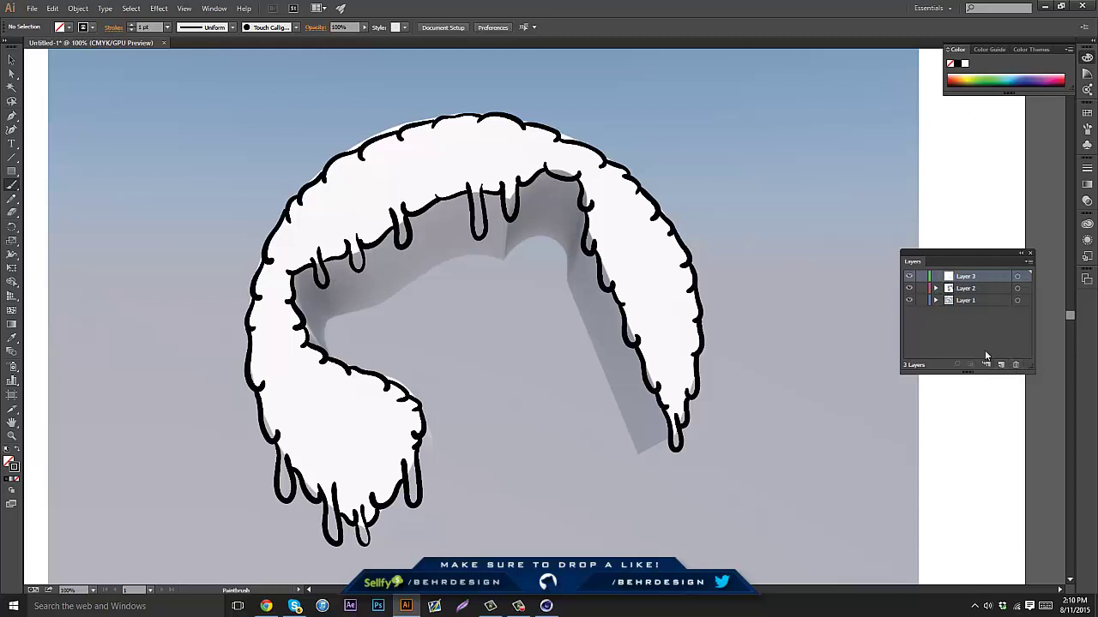
pyautogui.click(11, 437)
pyautogui.moveTo(422, 264); pyautogui.dragTo(549, 223)
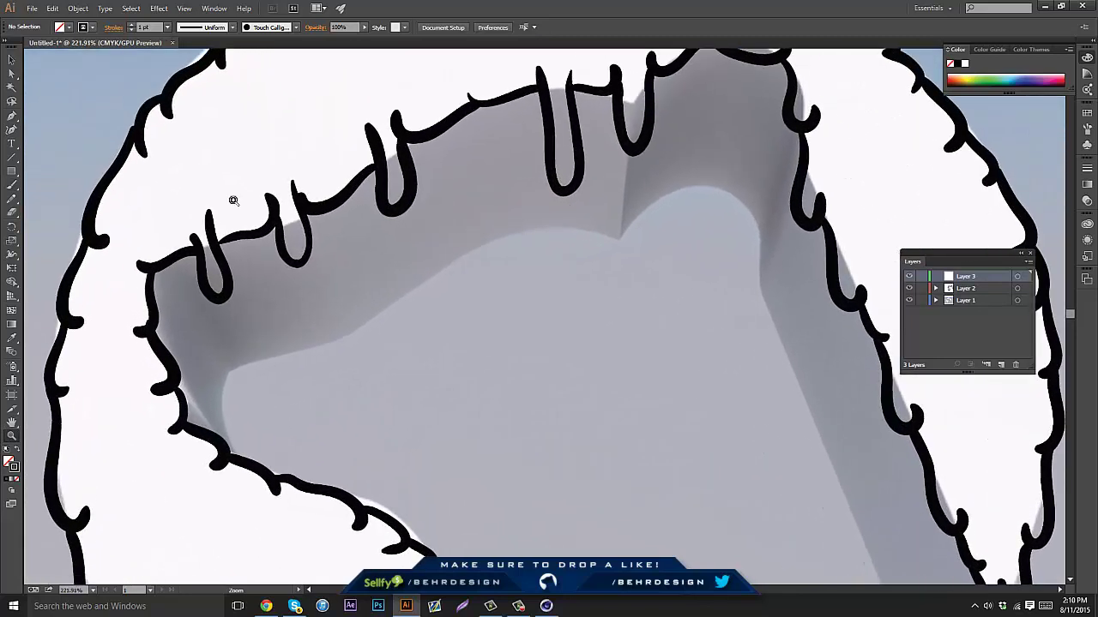
pyautogui.click(12, 116)
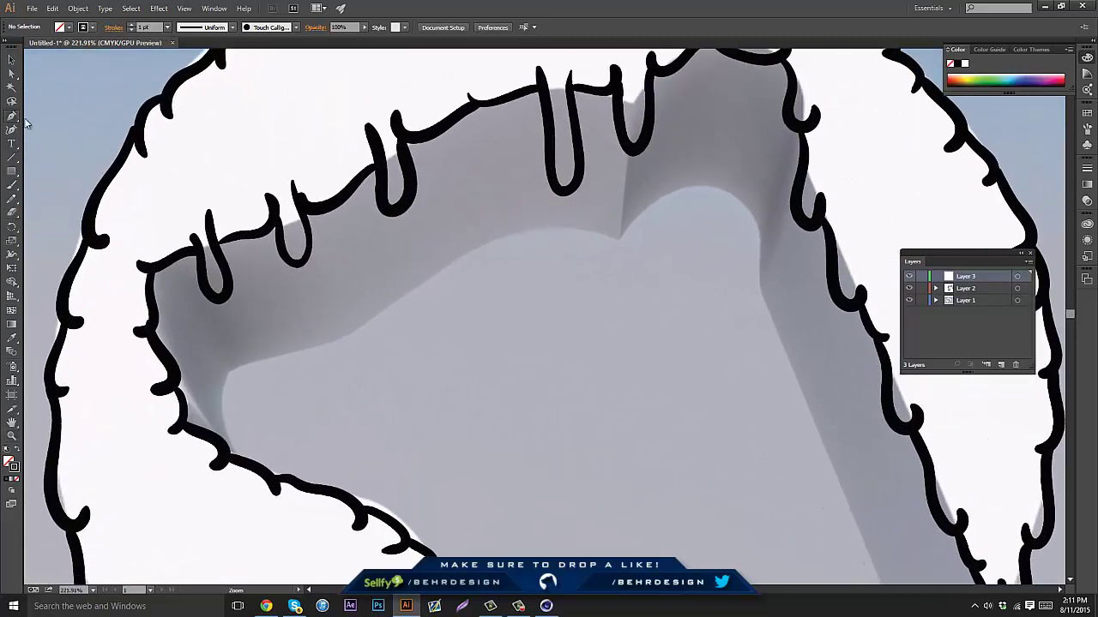
pyautogui.click(628, 151)
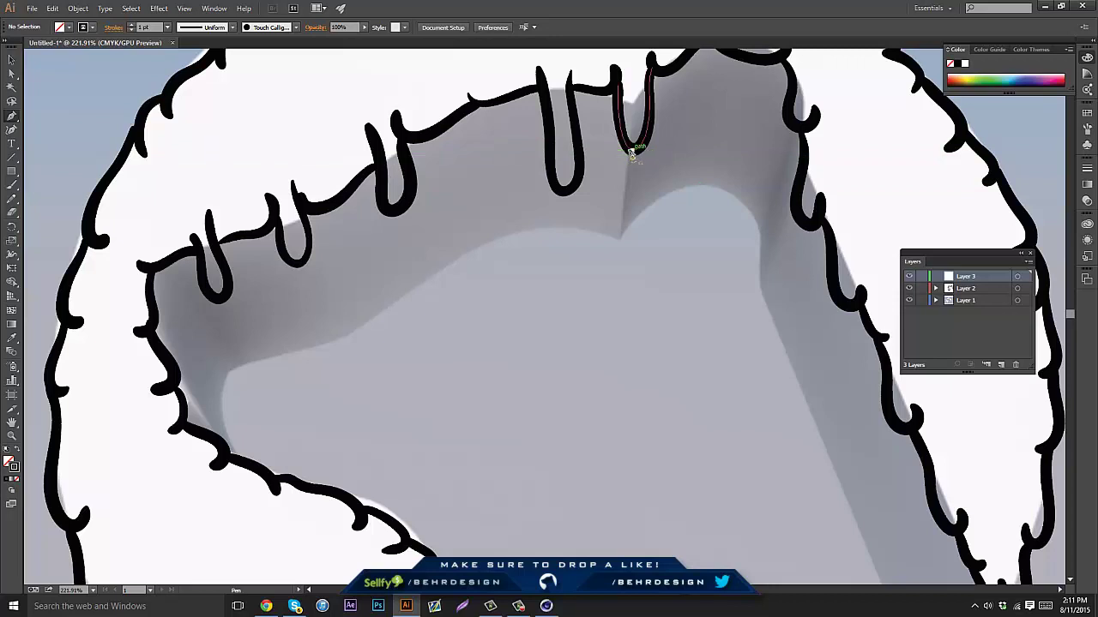
pyautogui.click(622, 237)
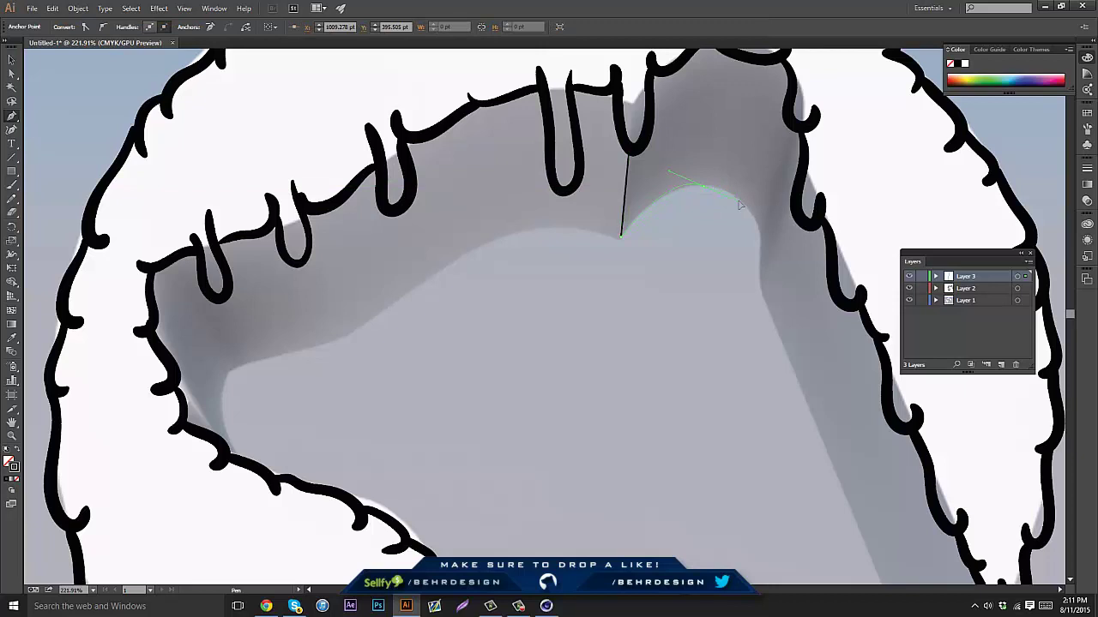
pyautogui.moveTo(738, 202); pyautogui.dragTo(758, 258)
pyautogui.click(759, 274)
pyautogui.rightClick(759, 260)
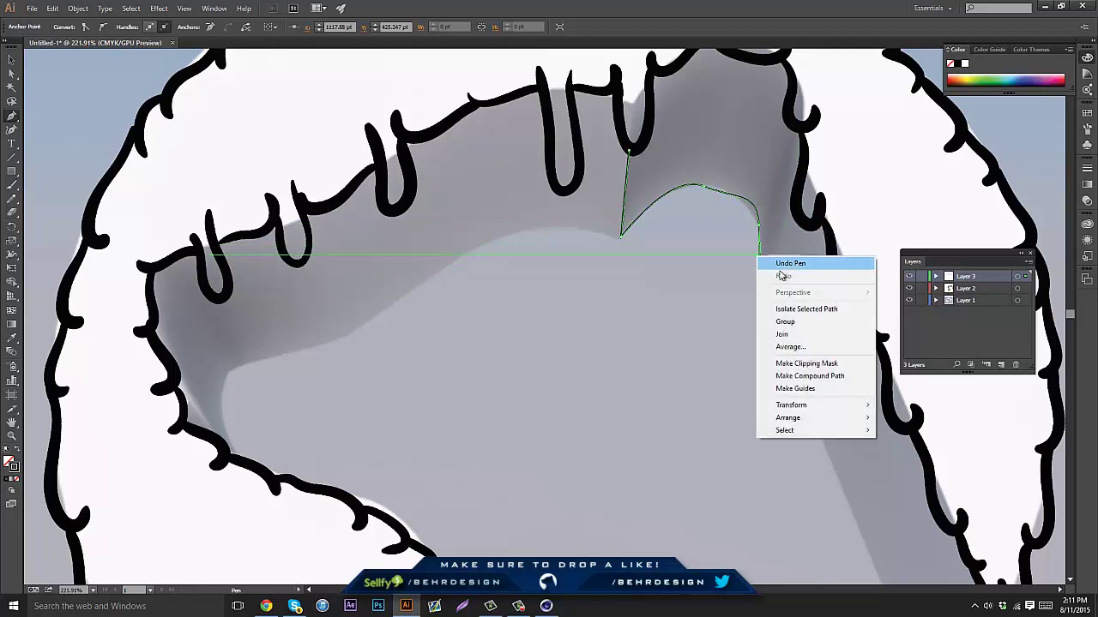
pyautogui.click(710, 260)
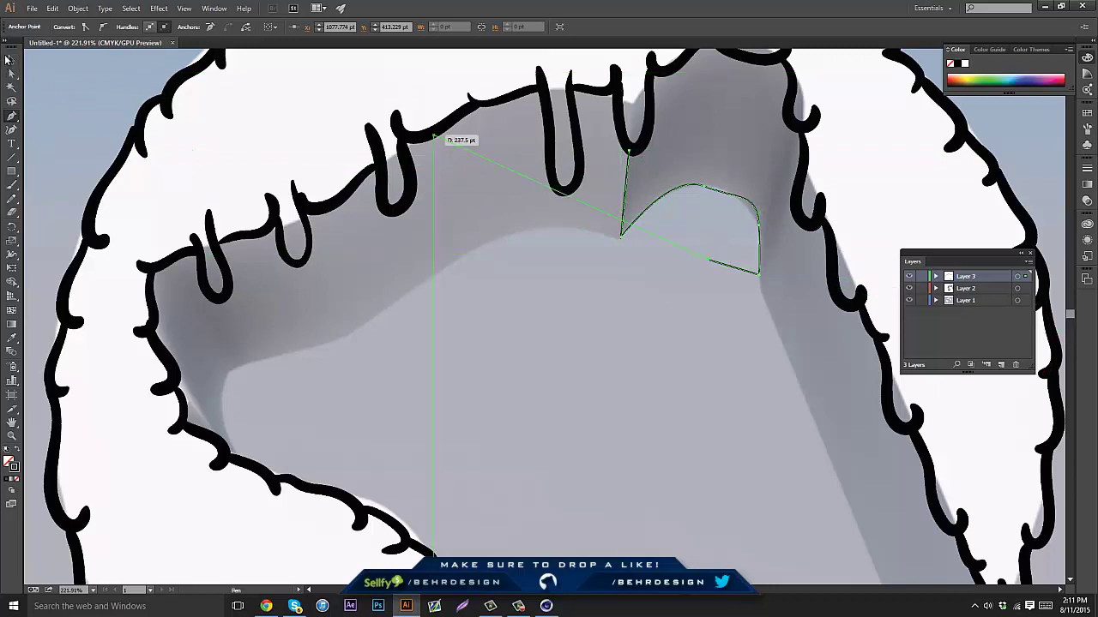
pyautogui.click(8, 59)
pyautogui.click(543, 337)
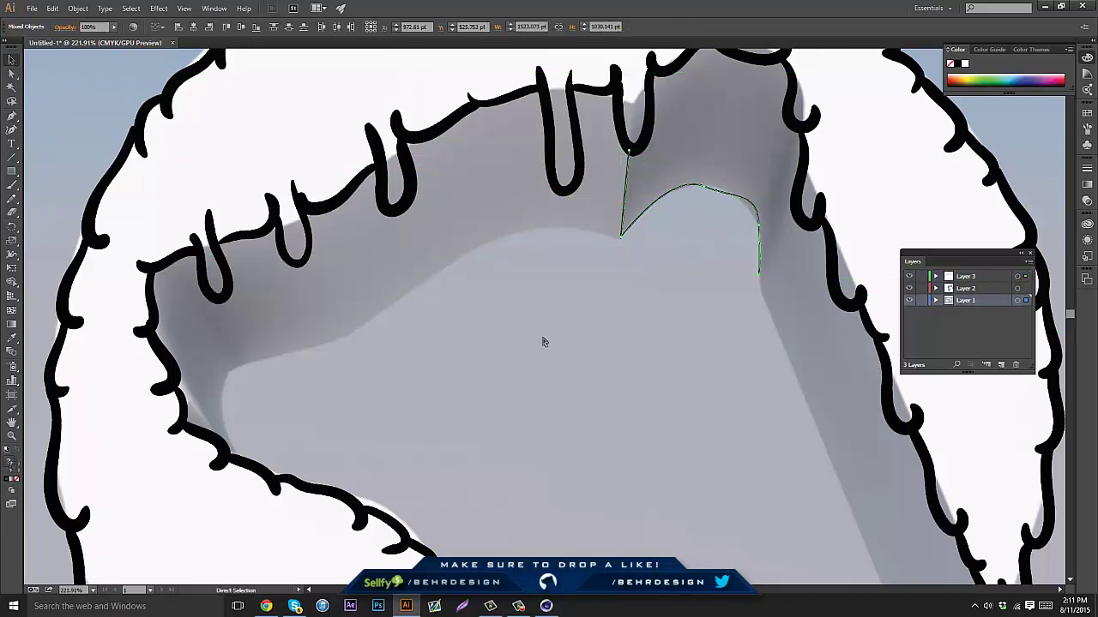
pyautogui.hotkey('ctrl', 'z')
pyautogui.hotkey('ctrl', 'z')
pyautogui.hotkey('ctrl', 'z')
pyautogui.hotkey('ctrl', 'z')
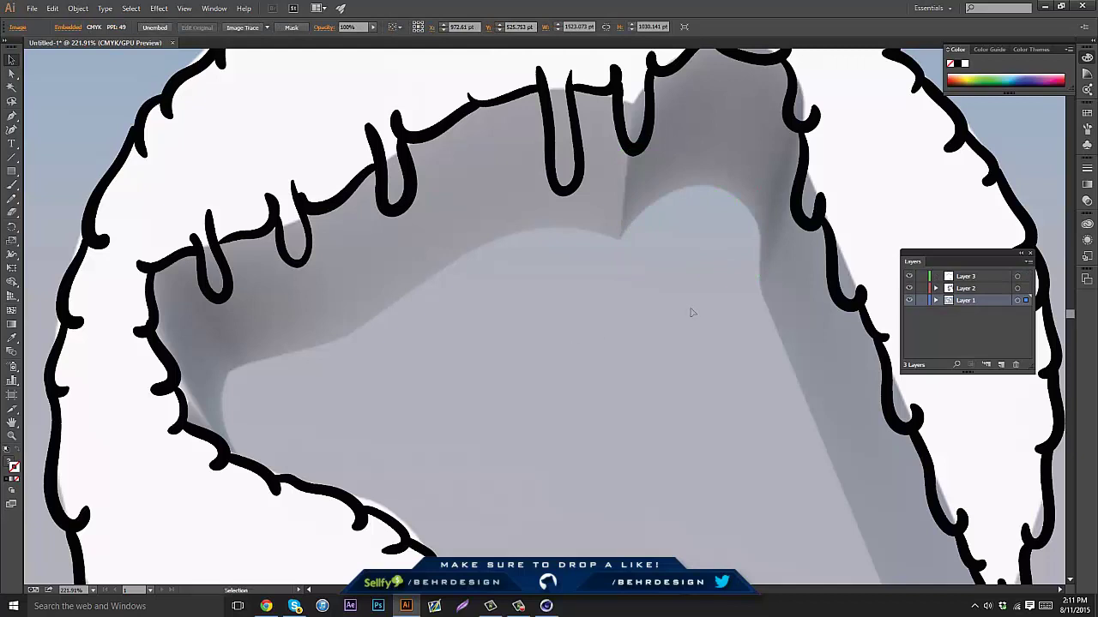
# Create a new layer directly above Layer 1 and paint the depth's short corner edge below the drip beside the crest
pyautogui.click(14, 436)
pyautogui.moveTo(717, 188); pyautogui.dragTo(838, 188)
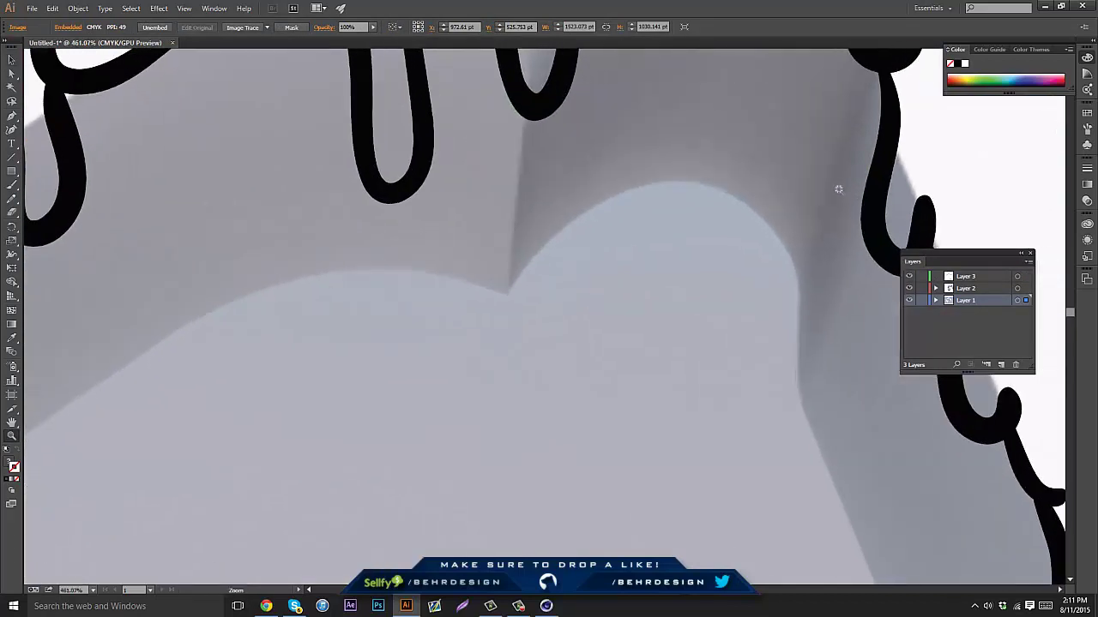
pyautogui.scroll(1, 822, 208)
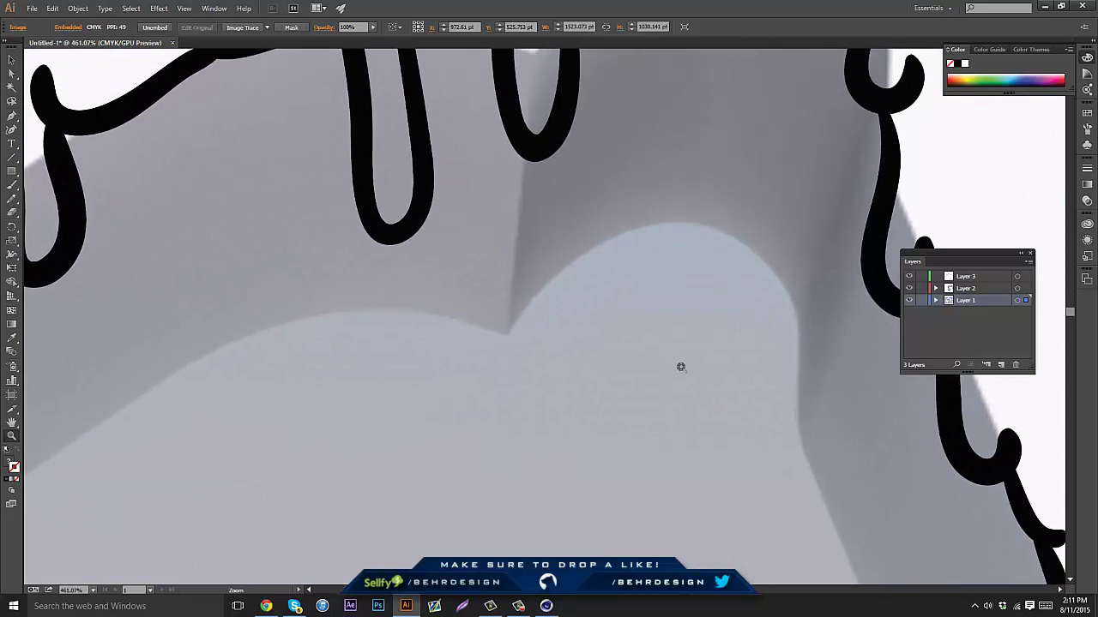
pyautogui.click(999, 364)
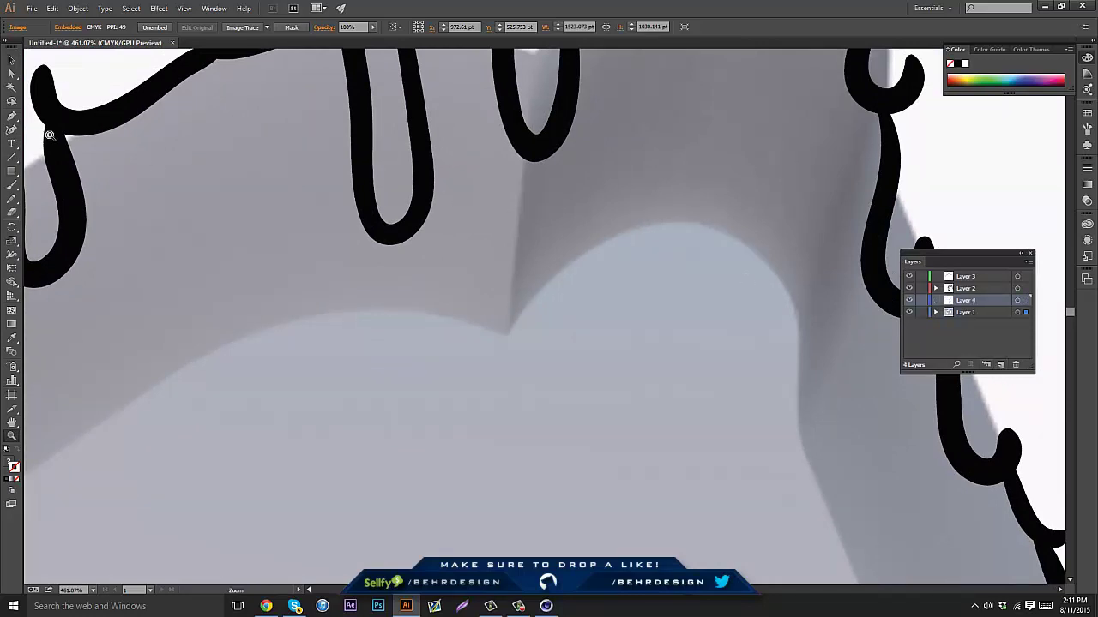
pyautogui.click(12, 184)
pyautogui.moveTo(507, 330); pyautogui.dragTo(535, 168)
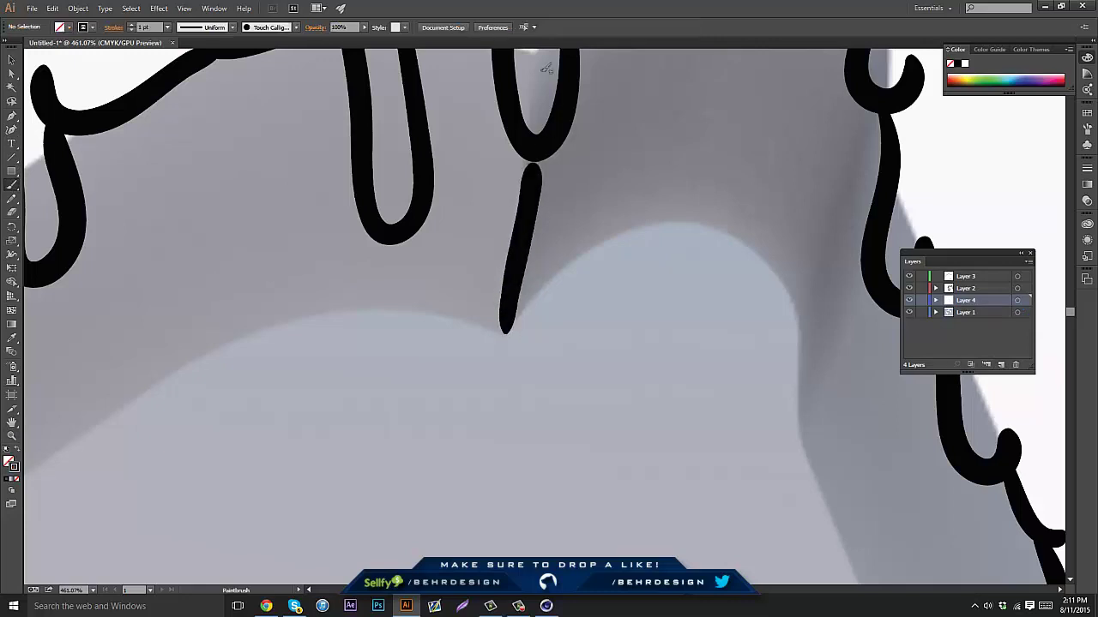
# Paint the arched depth edge from the bottom of the corner stroke and connect its far end to the inner drip outline
pyautogui.moveTo(515, 318)
pyautogui.mouseDown()
pyautogui.moveTo(605, 257)
pyautogui.moveTo(756, 268)
pyautogui.mouseUp()
pyautogui.hotkey('ctrl', 'z')
pyautogui.moveTo(517, 311)
pyautogui.mouseDown()
pyautogui.moveTo(651, 235)
pyautogui.moveTo(752, 277)
pyautogui.moveTo(765, 405)
pyautogui.moveTo(809, 331)
pyautogui.moveTo(743, 222)
pyautogui.moveTo(591, 244)
pyautogui.moveTo(508, 325)
pyautogui.mouseUp()
pyautogui.hotkey('ctrl', 'z')
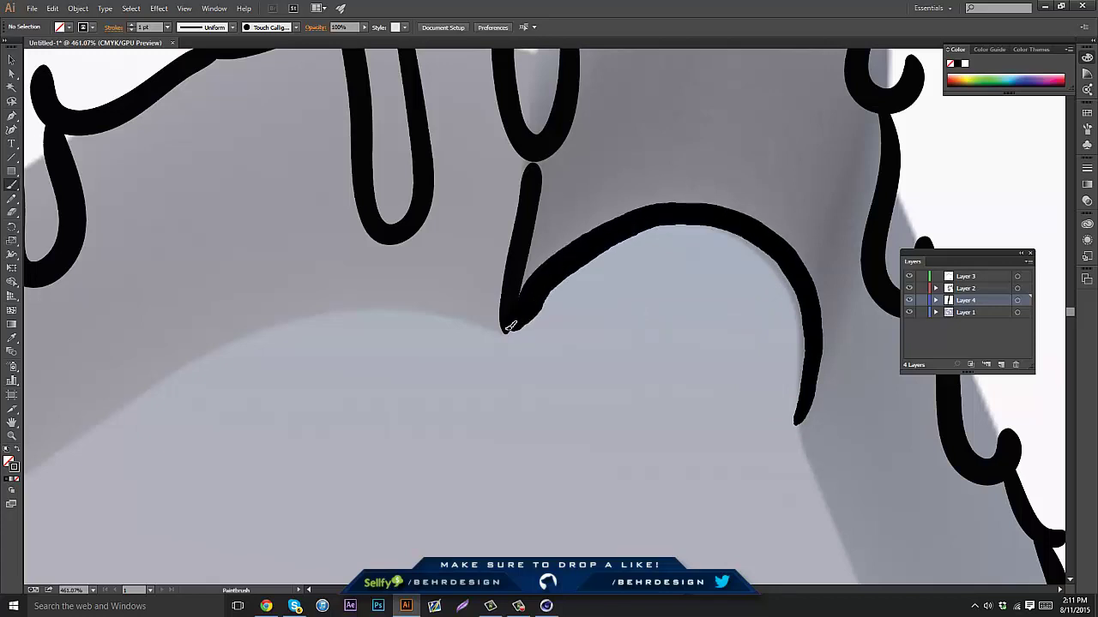
pyautogui.moveTo(794, 425); pyautogui.dragTo(897, 312)
# Paint the logo's lower depth edge from near the corner along the curve to the left, bending it down at its end
pyautogui.press('space')
pyautogui.moveTo(772, 298)
pyautogui.mouseDown()
pyautogui.moveTo(694, 425)
pyautogui.moveTo(814, 160)
pyautogui.mouseUp()
pyautogui.moveTo(634, 257); pyautogui.dragTo(1027, 90)
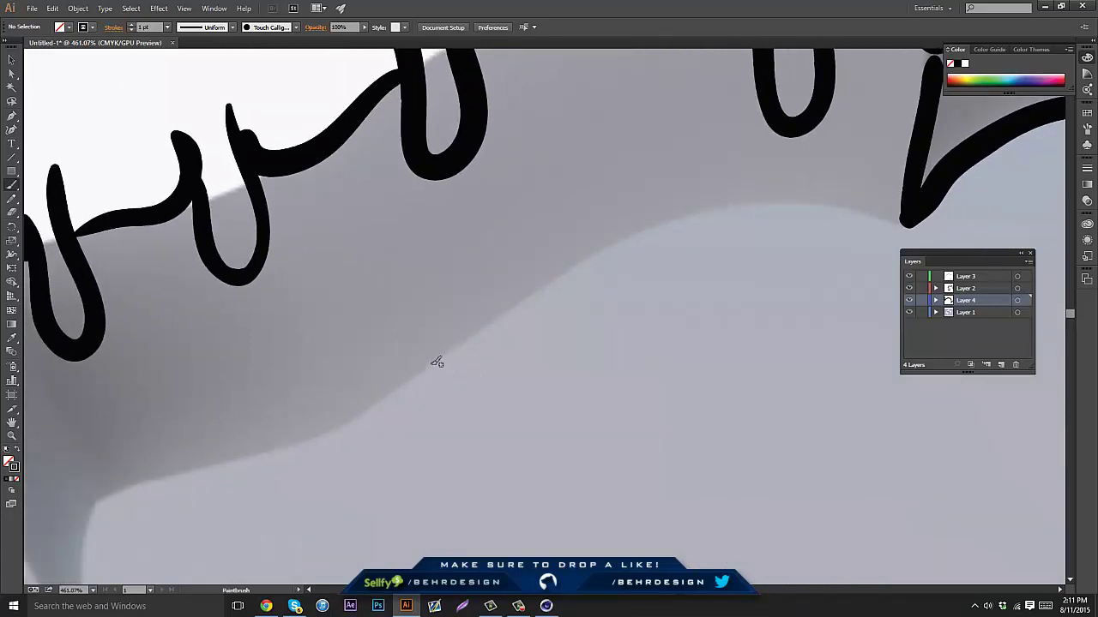
pyautogui.moveTo(432, 365)
pyautogui.mouseDown()
pyautogui.moveTo(631, 229)
pyautogui.moveTo(753, 202)
pyautogui.moveTo(877, 227)
pyautogui.mouseUp()
pyautogui.press('space')
pyautogui.moveTo(605, 235); pyautogui.dragTo(868, 136)
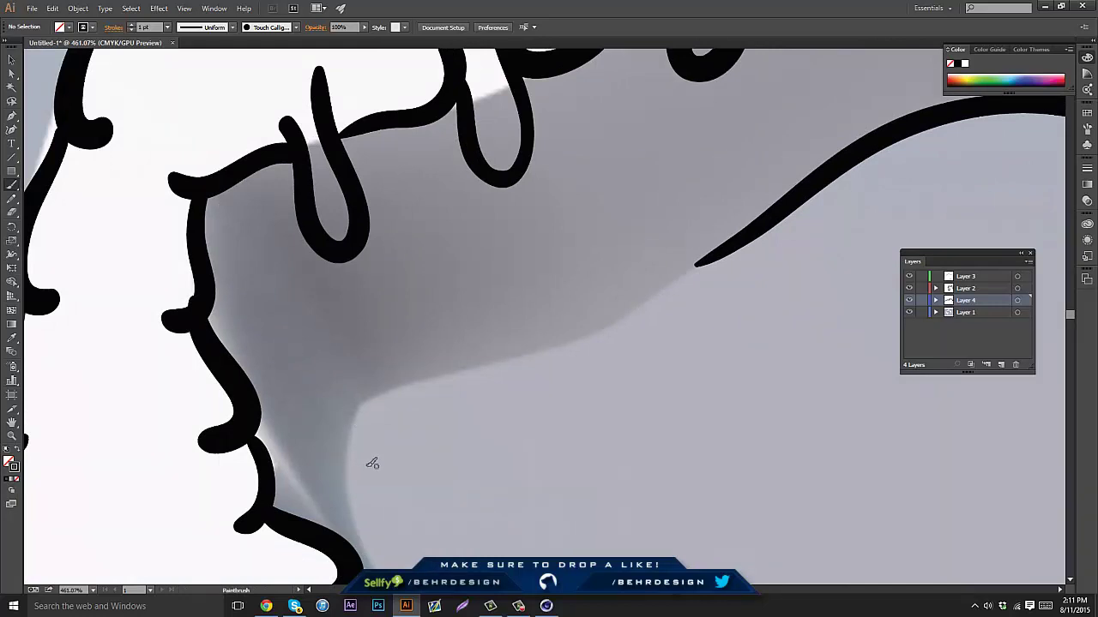
pyautogui.moveTo(354, 475)
pyautogui.mouseDown()
pyautogui.moveTo(361, 403)
pyautogui.moveTo(472, 372)
pyautogui.moveTo(677, 282)
pyautogui.mouseUp()
# Extend the left depth edge down to the drip outline and paint the short slanted edge beside it
pyautogui.press('space')
pyautogui.moveTo(480, 265); pyautogui.dragTo(566, 67)
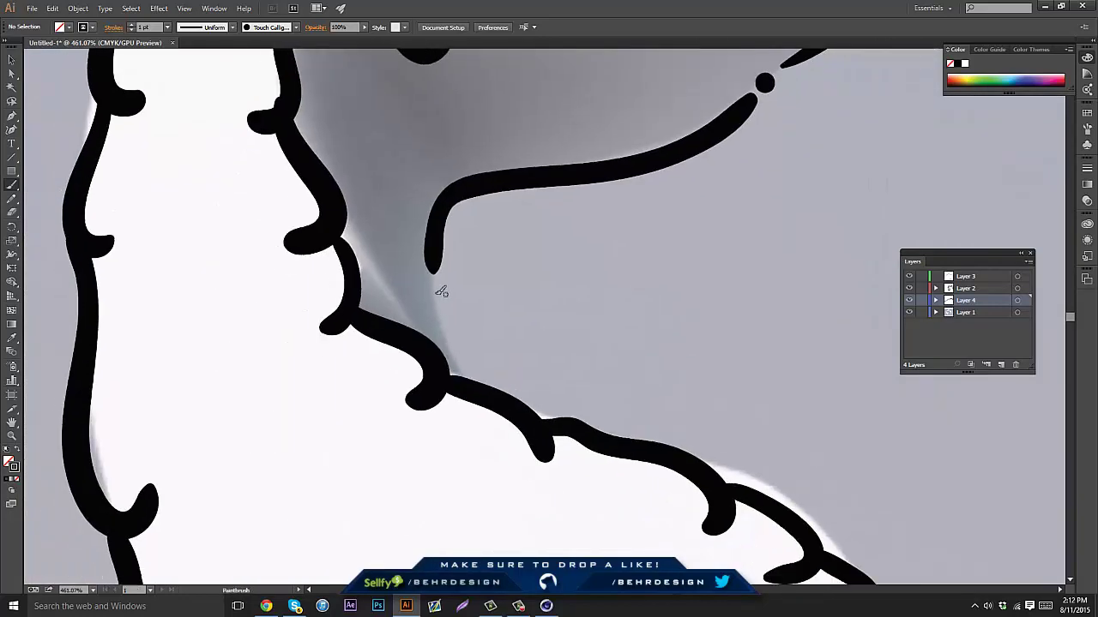
pyautogui.moveTo(441, 293); pyautogui.dragTo(458, 377)
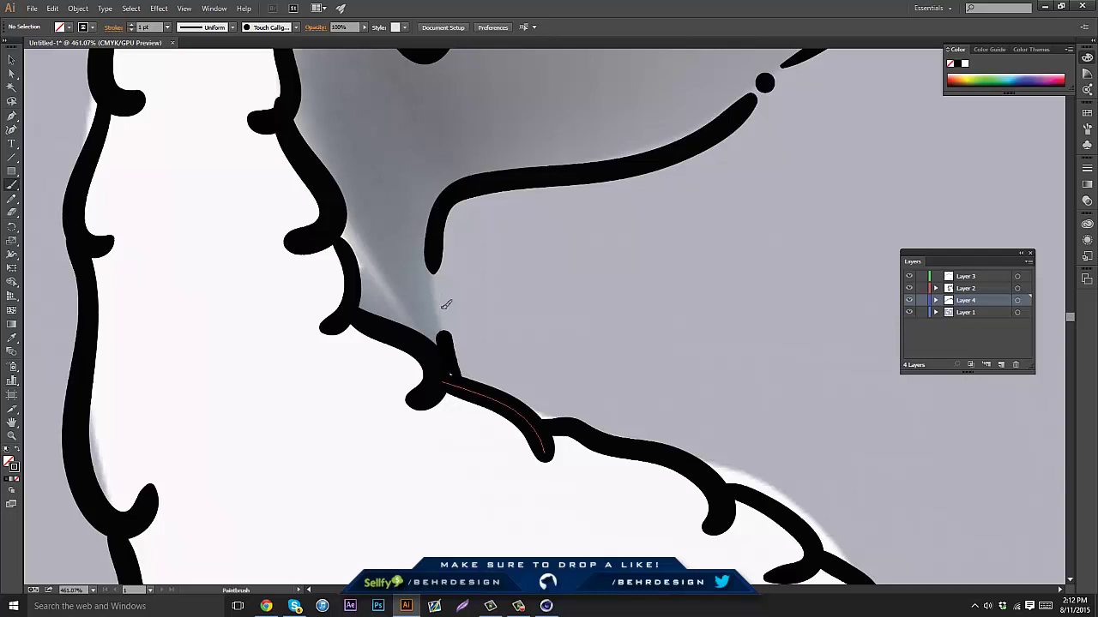
pyautogui.moveTo(443, 307); pyautogui.dragTo(438, 293)
pyautogui.moveTo(398, 312); pyautogui.dragTo(407, 328)
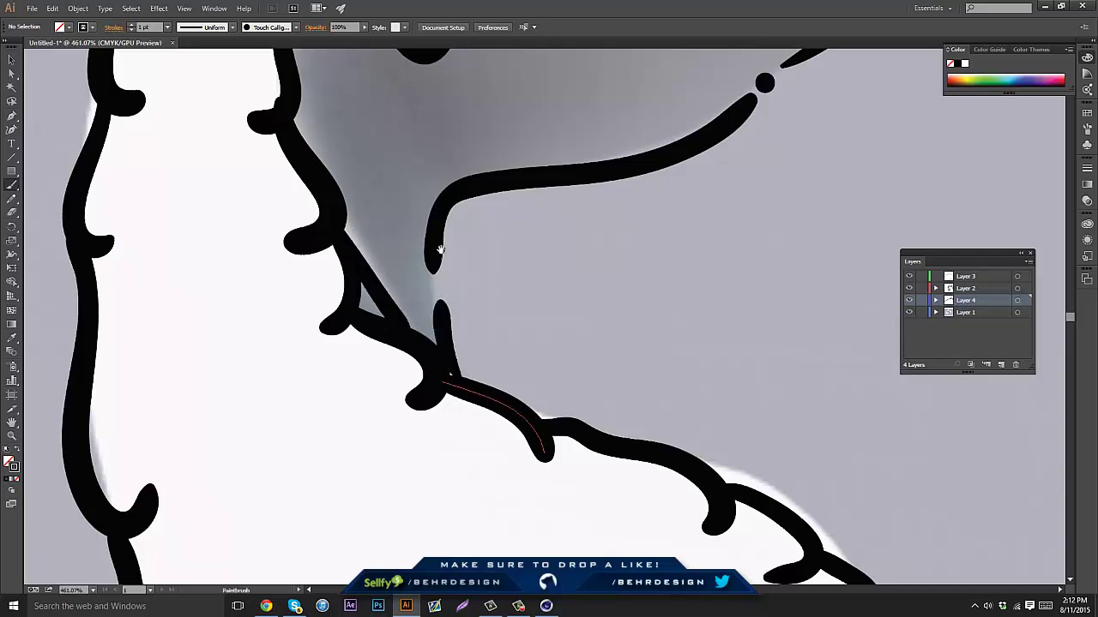
# Paint the long slanted depth edge along the logo's right arm down to its lower corner, with a dot in the gap
pyautogui.press('space')
pyautogui.moveTo(602, 246)
pyautogui.mouseDown()
pyautogui.moveTo(412, 394)
pyautogui.moveTo(408, 382)
pyautogui.mouseUp()
pyautogui.moveTo(660, 456); pyautogui.dragTo(524, 215)
pyautogui.moveTo(837, 168)
pyautogui.mouseDown()
pyautogui.moveTo(508, 233)
pyautogui.moveTo(454, 221)
pyautogui.moveTo(387, 240)
pyautogui.moveTo(375, 72)
pyautogui.moveTo(524, 509)
pyautogui.mouseUp()
pyautogui.press('space')
pyautogui.moveTo(515, 468); pyautogui.dragTo(440, 154)
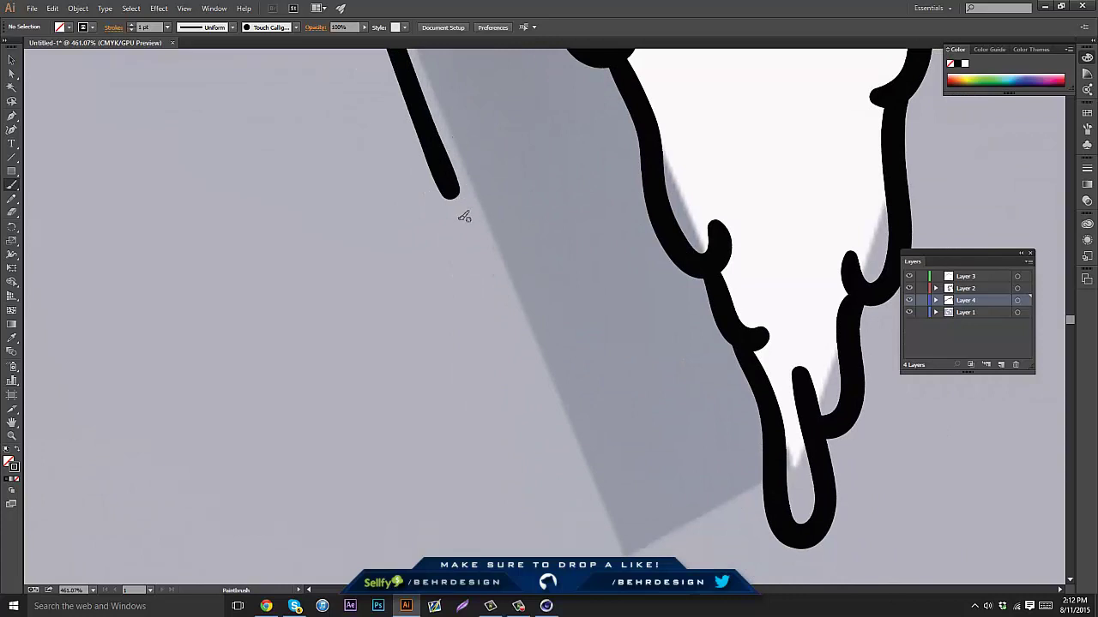
pyautogui.click(459, 217)
pyautogui.click(459, 217)
pyautogui.moveTo(469, 240)
pyautogui.mouseDown()
pyautogui.moveTo(524, 423)
pyautogui.moveTo(593, 556)
pyautogui.mouseUp()
# Close the right arm's depth with a short bottom edge running from the lower corner to the tip drip
pyautogui.press('space')
pyautogui.moveTo(664, 277); pyautogui.dragTo(646, 115)
pyautogui.moveTo(579, 401); pyautogui.dragTo(745, 303)
# View the whole logo and hide Layer 1 so only the painted outlines show
pyautogui.keyDown('alt'); pyautogui.scroll(-5, 661, 206); pyautogui.keyUp('alt')
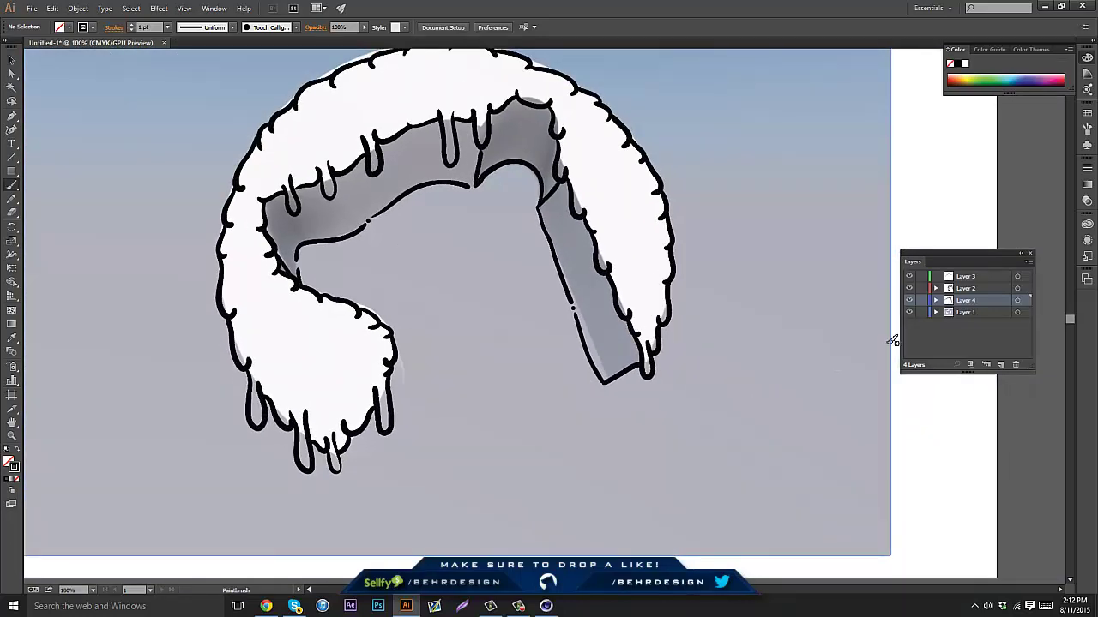
pyautogui.click(908, 313)
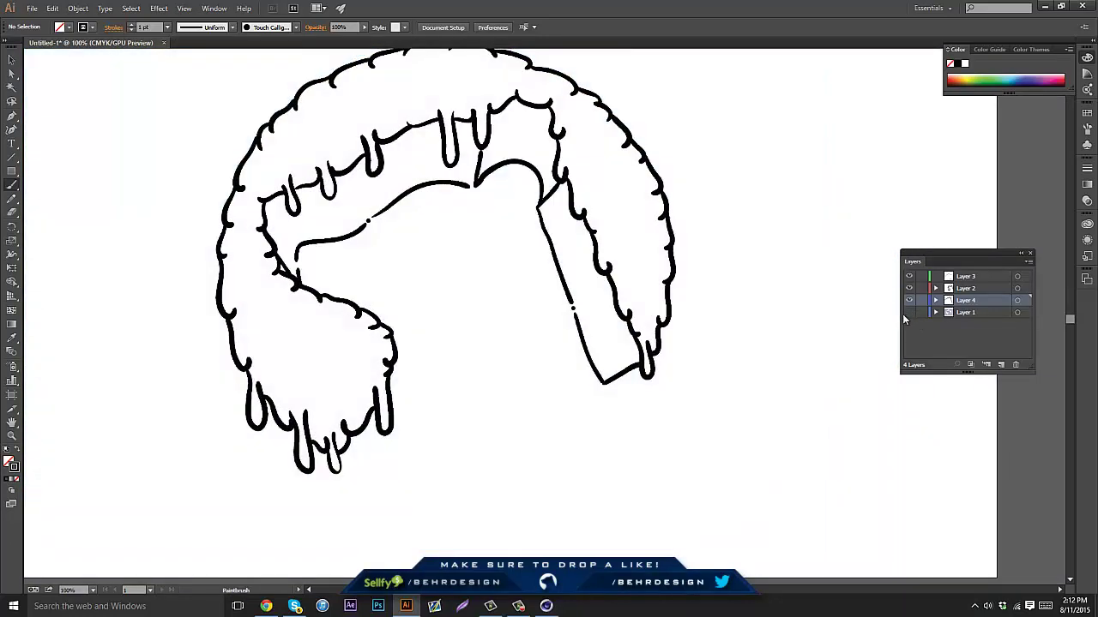
pyautogui.moveTo(433, 153)
pyautogui.mouseDown()
pyautogui.moveTo(471, 160)
pyautogui.moveTo(489, 150)
pyautogui.moveTo(483, 140)
pyautogui.moveTo(490, 192)
pyautogui.moveTo(477, 192)
pyautogui.mouseUp()
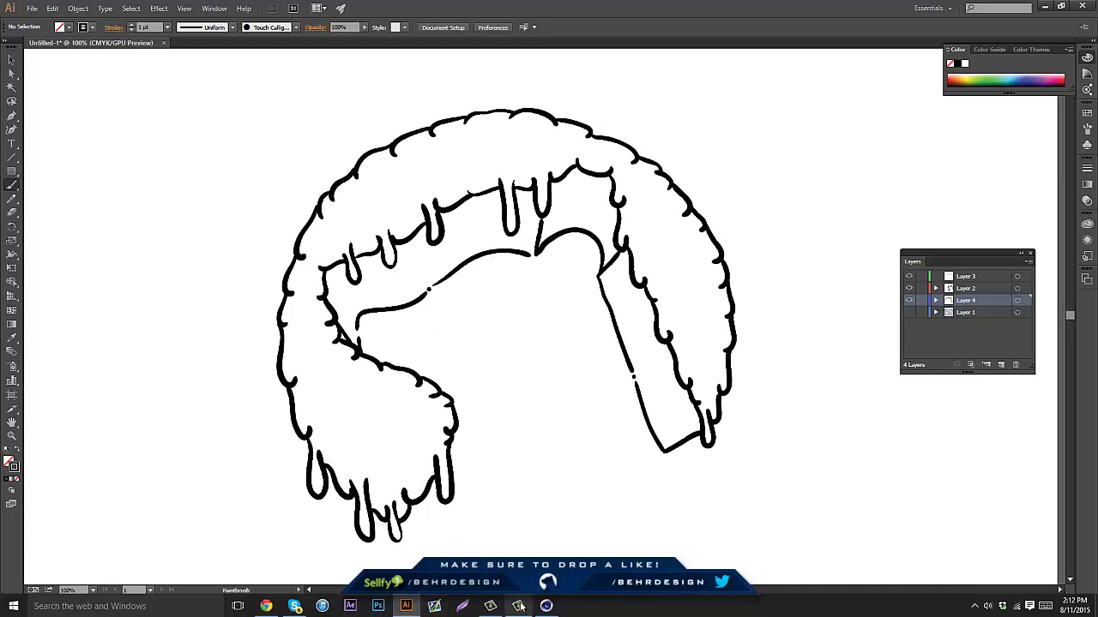
pyautogui.click(517, 606)
pyautogui.click(517, 608)
pyautogui.click(518, 608)
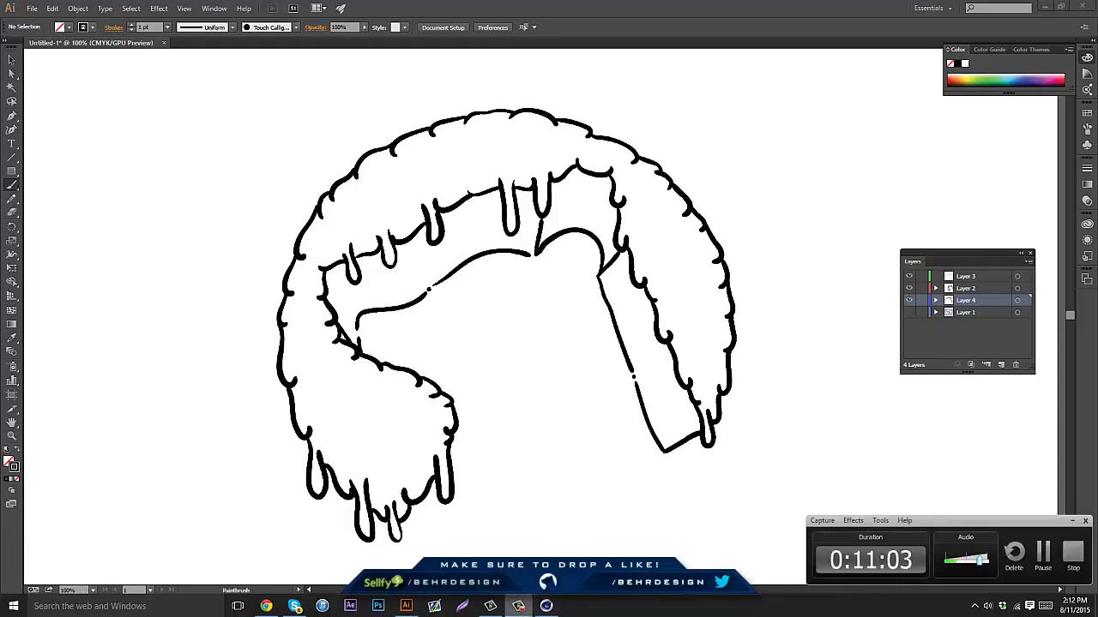
pyautogui.moveTo(518, 606)
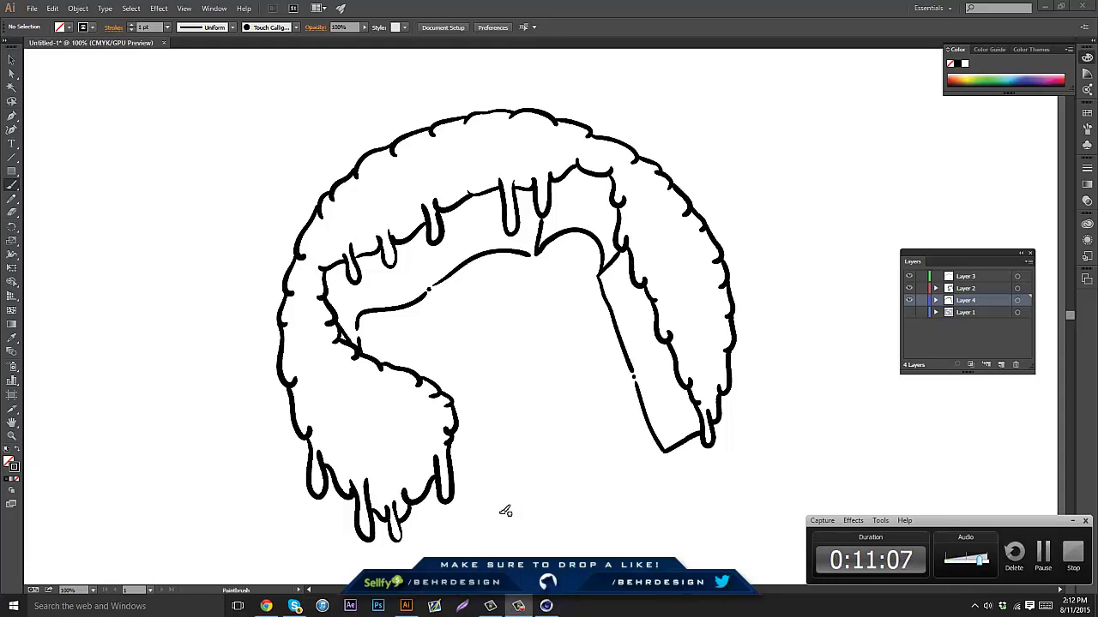
pyautogui.click(1070, 521)
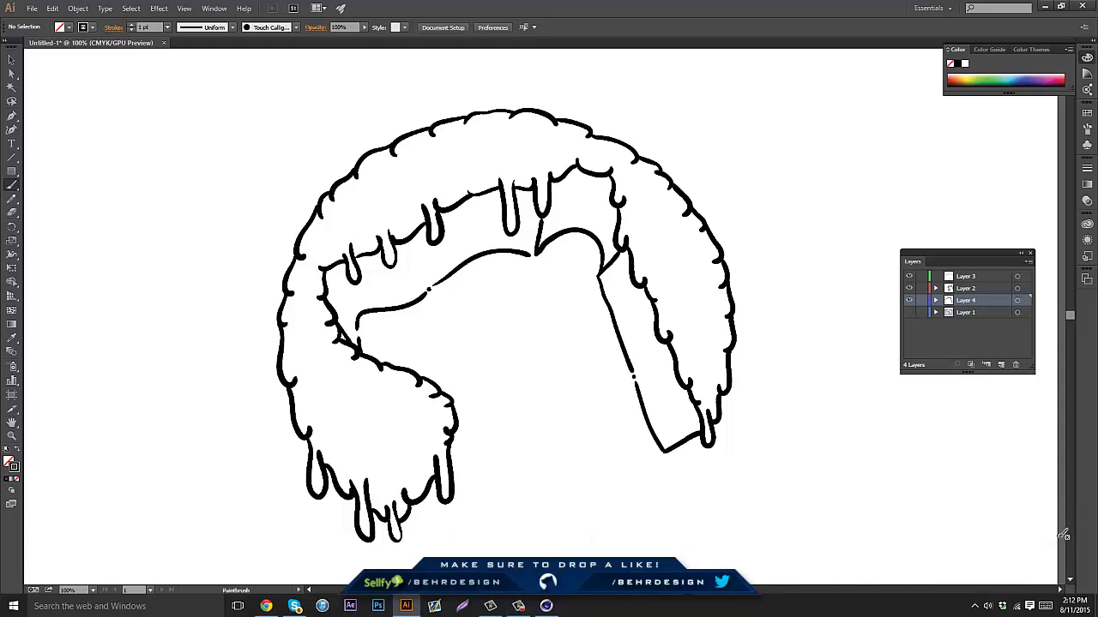
# Create a new layer above Layer 4 and paint hooked drip detail strokes inside the logo's lower left body
pyautogui.click(1001, 366)
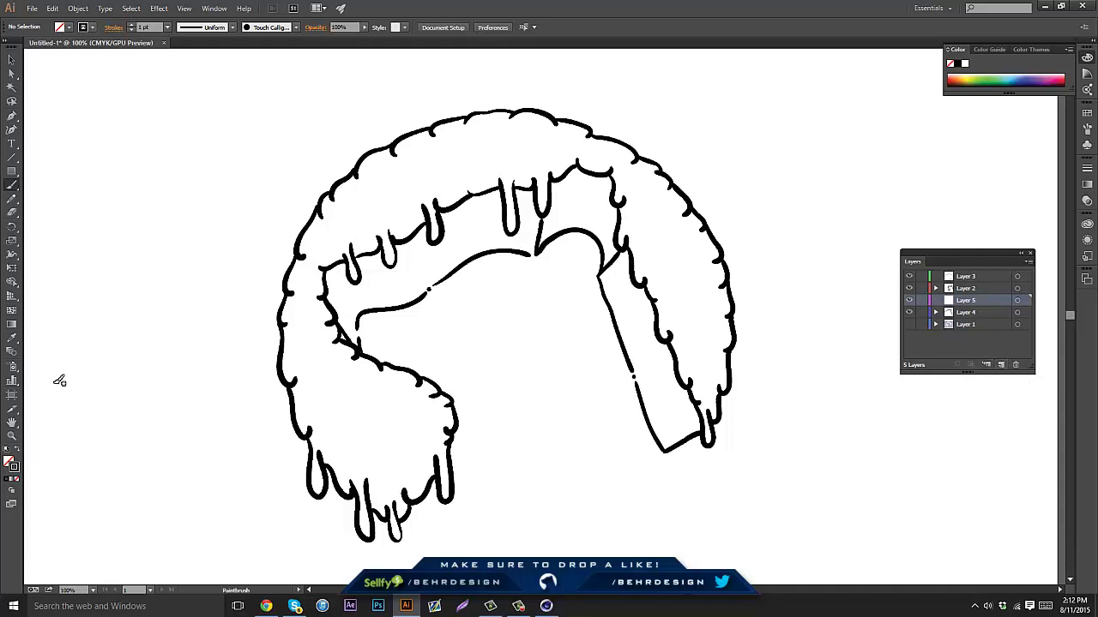
pyautogui.press('h')
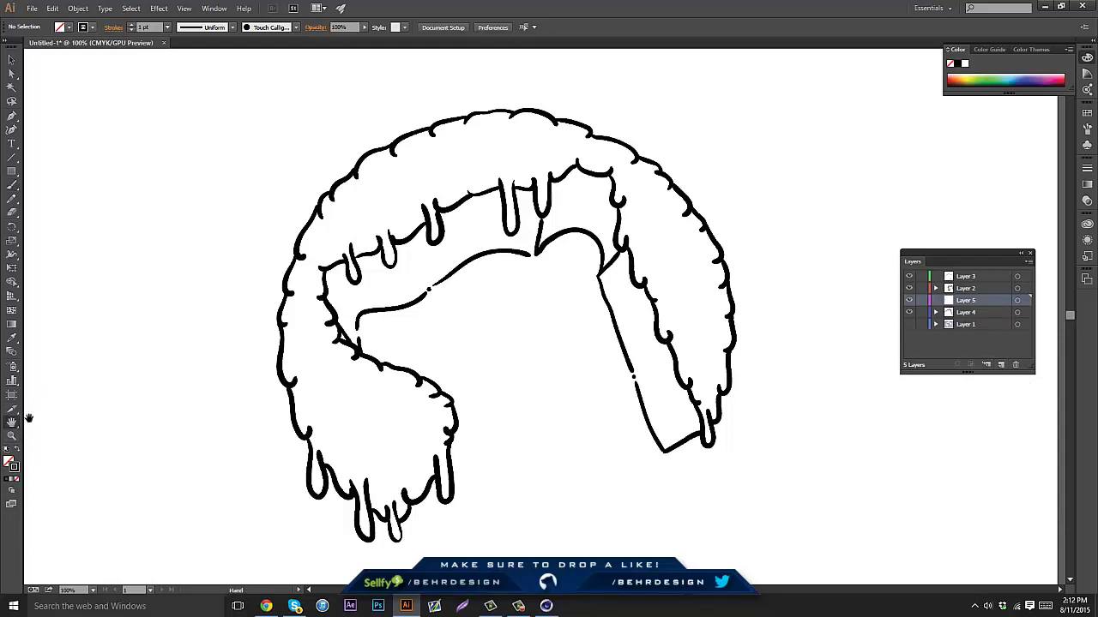
pyautogui.click(11, 436)
pyautogui.moveTo(391, 428); pyautogui.dragTo(476, 384)
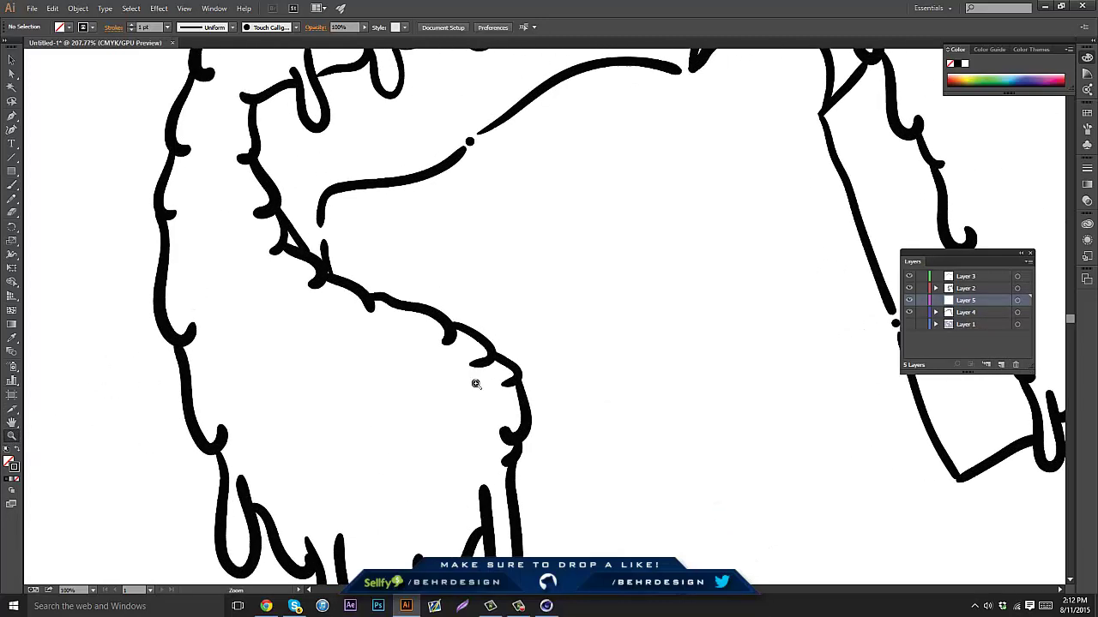
pyautogui.click(11, 184)
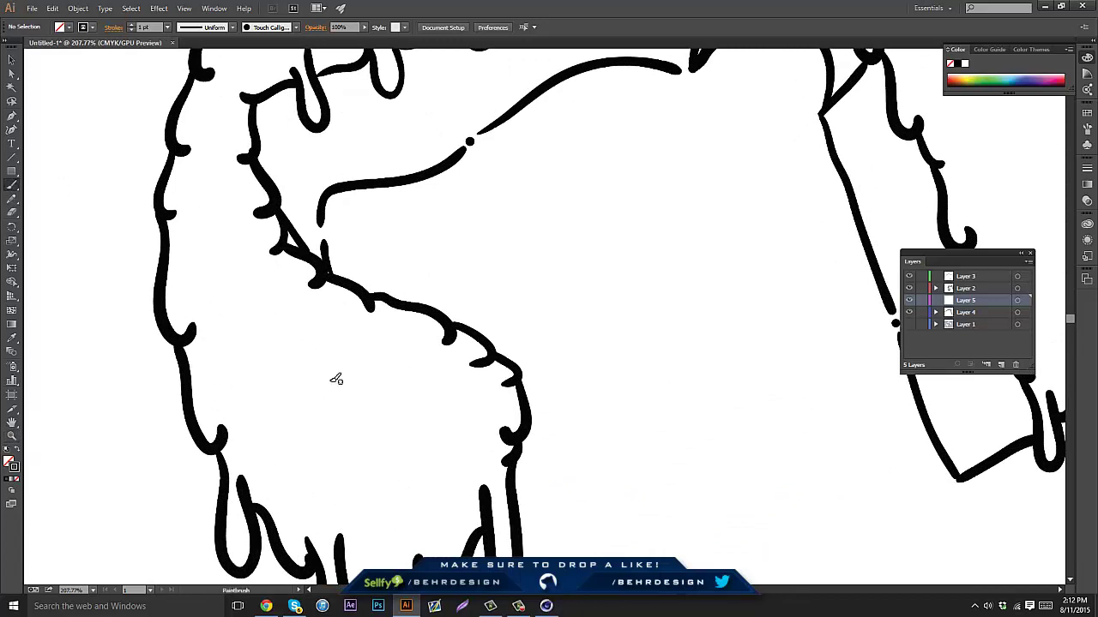
pyautogui.moveTo(363, 362)
pyautogui.mouseDown()
pyautogui.moveTo(361, 408)
pyautogui.moveTo(388, 442)
pyautogui.mouseUp()
pyautogui.moveTo(214, 365)
pyautogui.mouseDown()
pyautogui.moveTo(346, 283)
pyautogui.moveTo(379, 287)
pyautogui.mouseUp()
pyautogui.moveTo(361, 217)
pyautogui.mouseDown()
pyautogui.moveTo(364, 335)
pyautogui.moveTo(373, 331)
pyautogui.mouseUp()
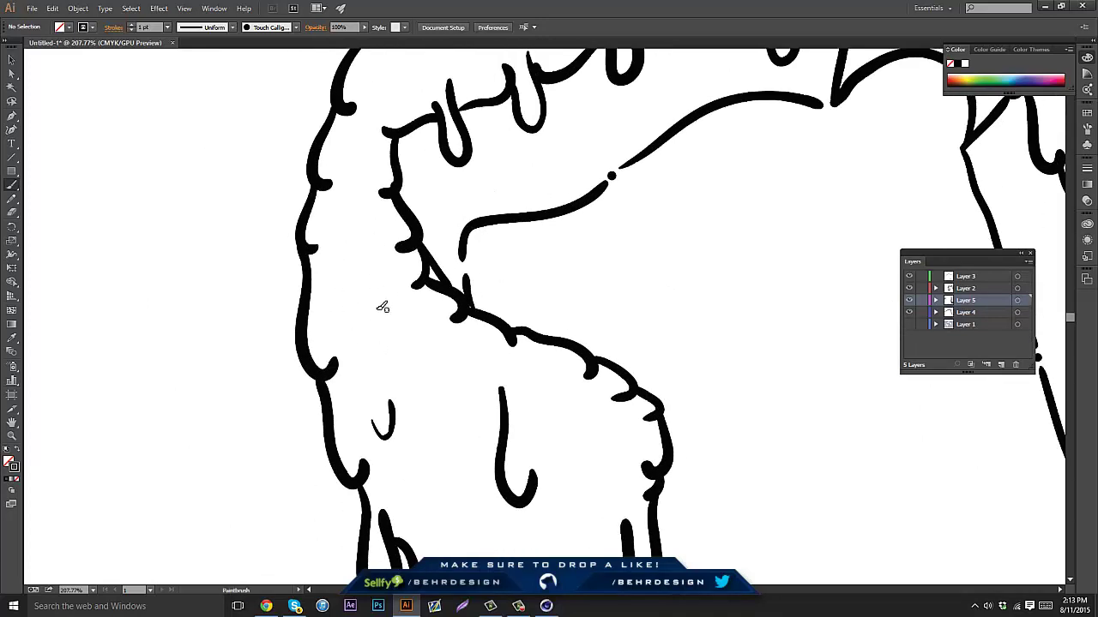
# Paint more hooked and U-shaped drip details inside the logo's left side and along its upper band
pyautogui.moveTo(372, 245)
pyautogui.mouseDown()
pyautogui.moveTo(376, 271)
pyautogui.moveTo(350, 316)
pyautogui.mouseUp()
pyautogui.moveTo(430, 68)
pyautogui.mouseDown()
pyautogui.moveTo(407, 243)
pyautogui.moveTo(405, 212)
pyautogui.mouseUp()
pyautogui.moveTo(504, 120)
pyautogui.mouseDown()
pyautogui.moveTo(456, 224)
pyautogui.moveTo(487, 279)
pyautogui.mouseUp()
pyautogui.moveTo(619, 228); pyautogui.dragTo(483, 248)
pyautogui.moveTo(481, 173)
pyautogui.mouseDown()
pyautogui.moveTo(513, 232)
pyautogui.moveTo(513, 131)
pyautogui.mouseUp()
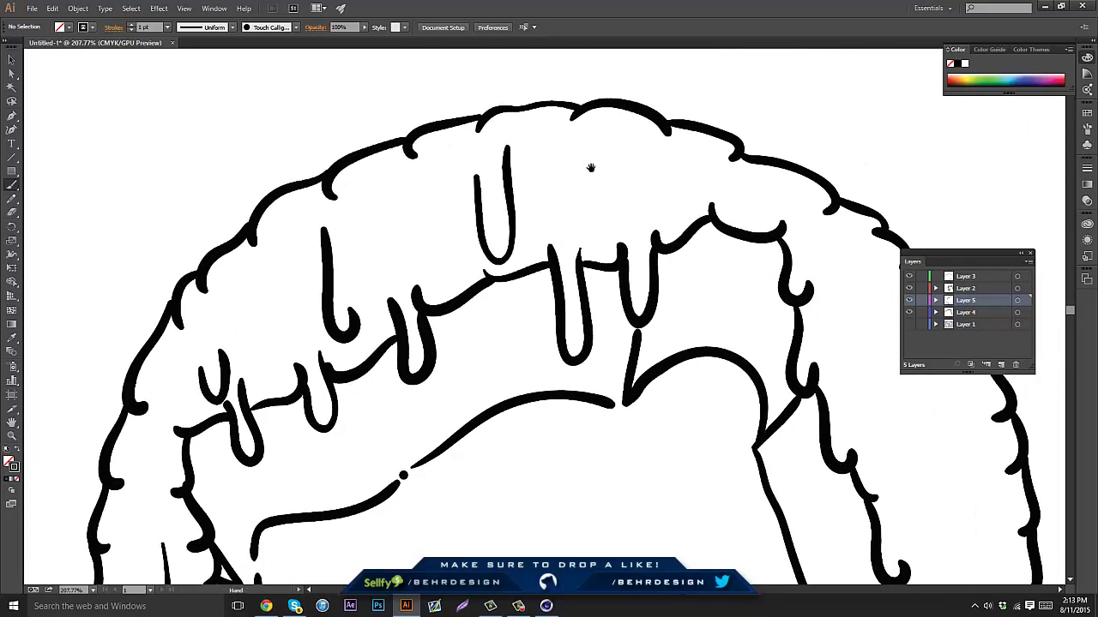
# Paint hooked drip details down the inside of the logo's right arm, adding a dot above the middle one
pyautogui.moveTo(669, 193); pyautogui.dragTo(480, 154)
pyautogui.moveTo(686, 230)
pyautogui.mouseDown()
pyautogui.moveTo(685, 288)
pyautogui.moveTo(657, 331)
pyautogui.mouseUp()
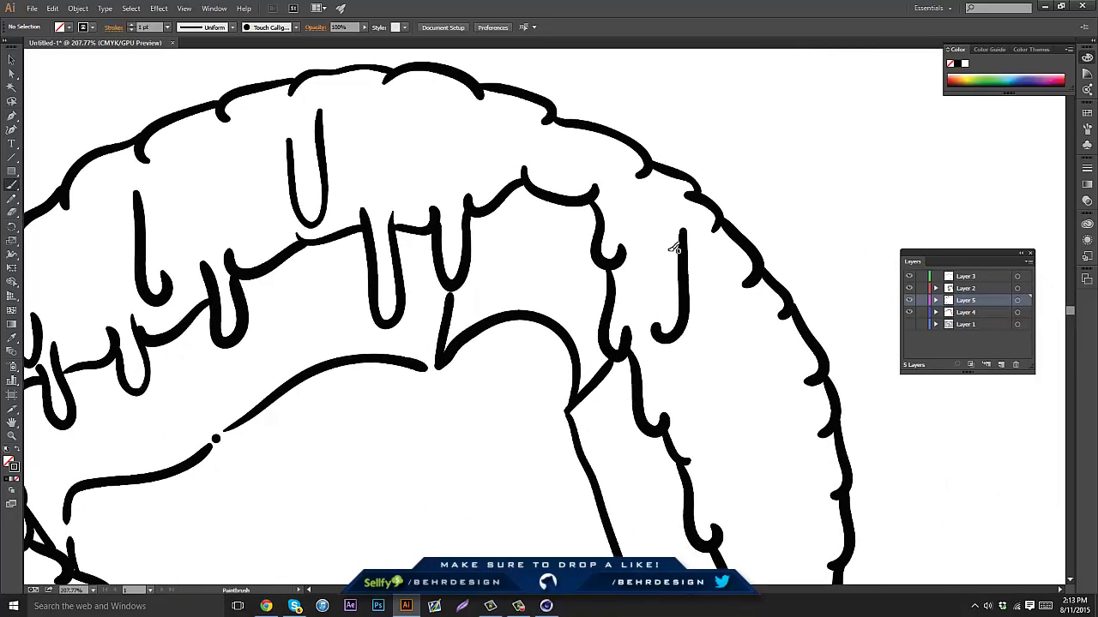
pyautogui.moveTo(488, 162); pyautogui.dragTo(512, 120)
pyautogui.moveTo(640, 388)
pyautogui.mouseDown()
pyautogui.moveTo(460, 230)
pyautogui.moveTo(451, 209)
pyautogui.mouseUp()
pyautogui.moveTo(571, 223); pyautogui.dragTo(547, 327)
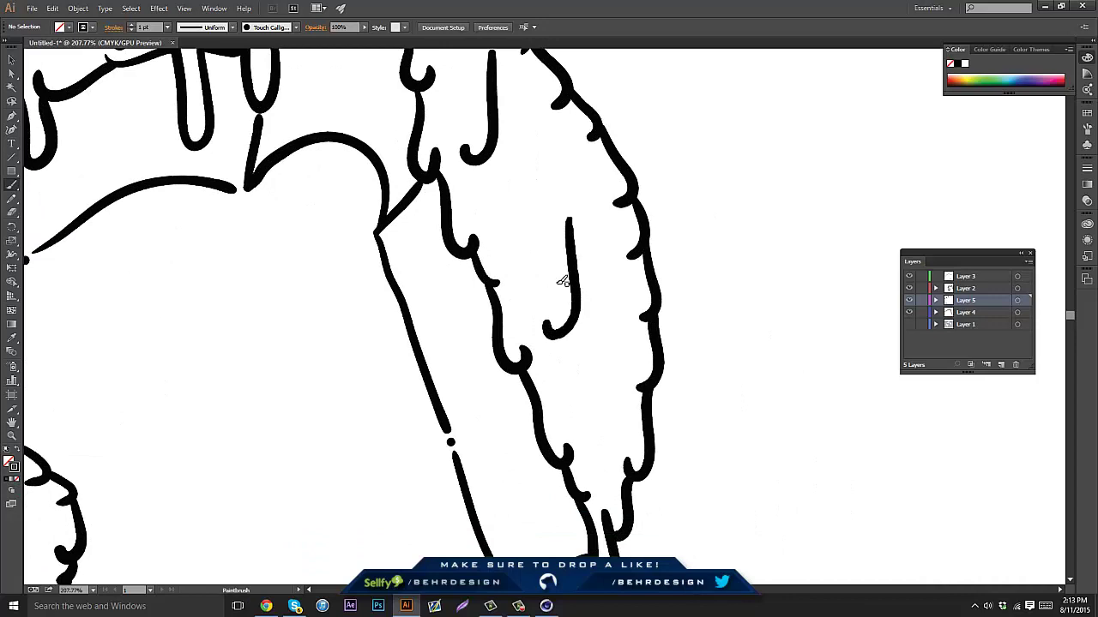
pyautogui.click(566, 205)
pyautogui.moveTo(558, 287); pyautogui.dragTo(569, 145)
pyautogui.moveTo(600, 261); pyautogui.dragTo(621, 293)
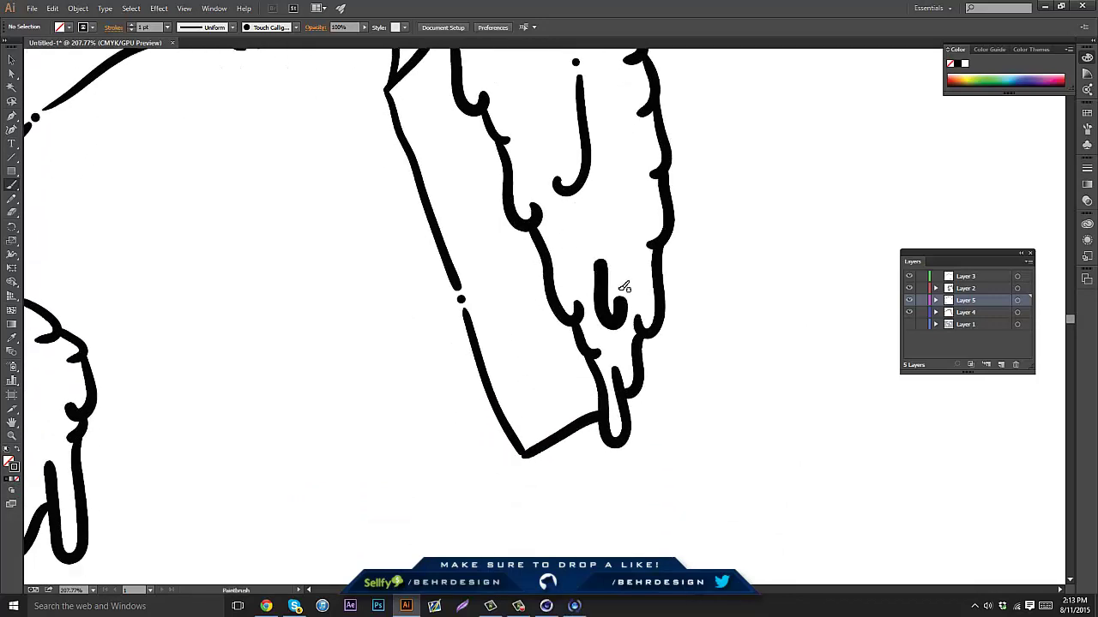
pyautogui.moveTo(348, 269); pyautogui.dragTo(531, 258)
pyautogui.moveTo(245, 331)
pyautogui.mouseDown()
pyautogui.moveTo(497, 301)
pyautogui.moveTo(571, 216)
pyautogui.mouseUp()
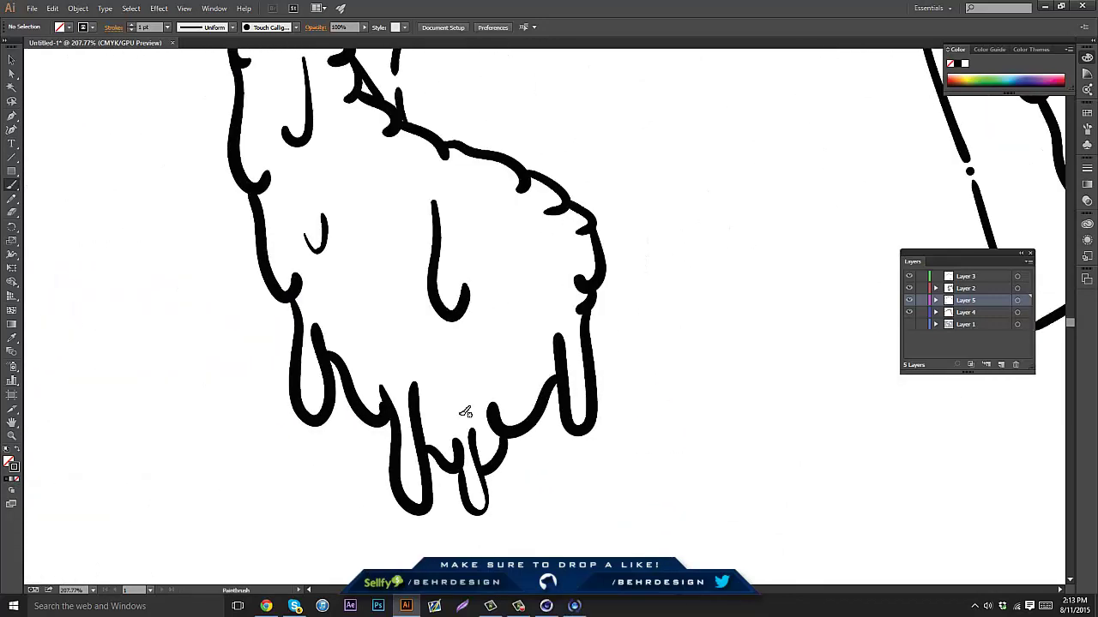
pyautogui.click(516, 418)
pyautogui.moveTo(643, 359)
pyautogui.mouseDown()
pyautogui.moveTo(644, 403)
pyautogui.moveTo(692, 347)
pyautogui.mouseUp()
pyautogui.hotkey('ctrl', 'z')
pyautogui.hotkey('ctrl', 'z')
# Paint short thin accent marks inside the lower left body's drips and right edge, plus a dot above its small U-shaped detail
pyautogui.click(289, 28)
pyautogui.moveTo(660, 221); pyautogui.dragTo(649, 299)
pyautogui.hotkey('ctrl', 'z')
pyautogui.moveTo(579, 413); pyautogui.dragTo(580, 387)
pyautogui.moveTo(585, 260); pyautogui.dragTo(584, 253)
pyautogui.moveTo(514, 416); pyautogui.dragTo(523, 401)
pyautogui.moveTo(500, 286); pyautogui.dragTo(571, 320)
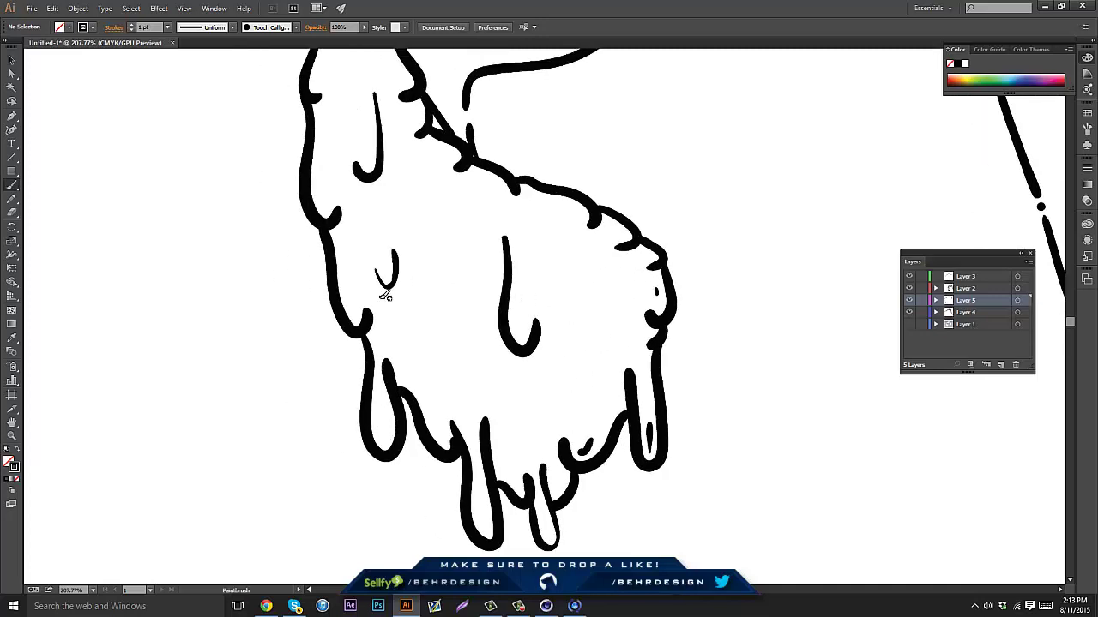
pyautogui.moveTo(383, 438); pyautogui.dragTo(382, 418)
pyautogui.moveTo(393, 253); pyautogui.dragTo(397, 350)
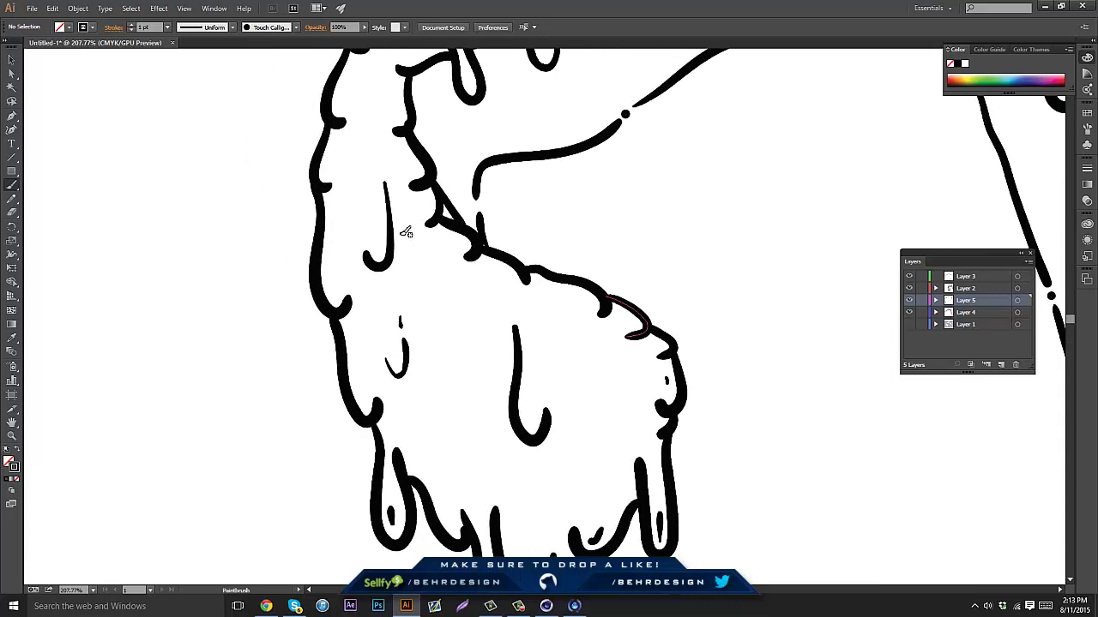
# Paint thin accent lines just inside both edges of the logo's left arm, following its drip outline upward
pyautogui.moveTo(420, 284); pyautogui.dragTo(433, 376)
pyautogui.keyDown('ctrl'); pyautogui.click(399, 321); pyautogui.keyUp('ctrl')
pyautogui.hotkey('ctrl', 'z')
pyautogui.moveTo(416, 291); pyautogui.dragTo(439, 351)
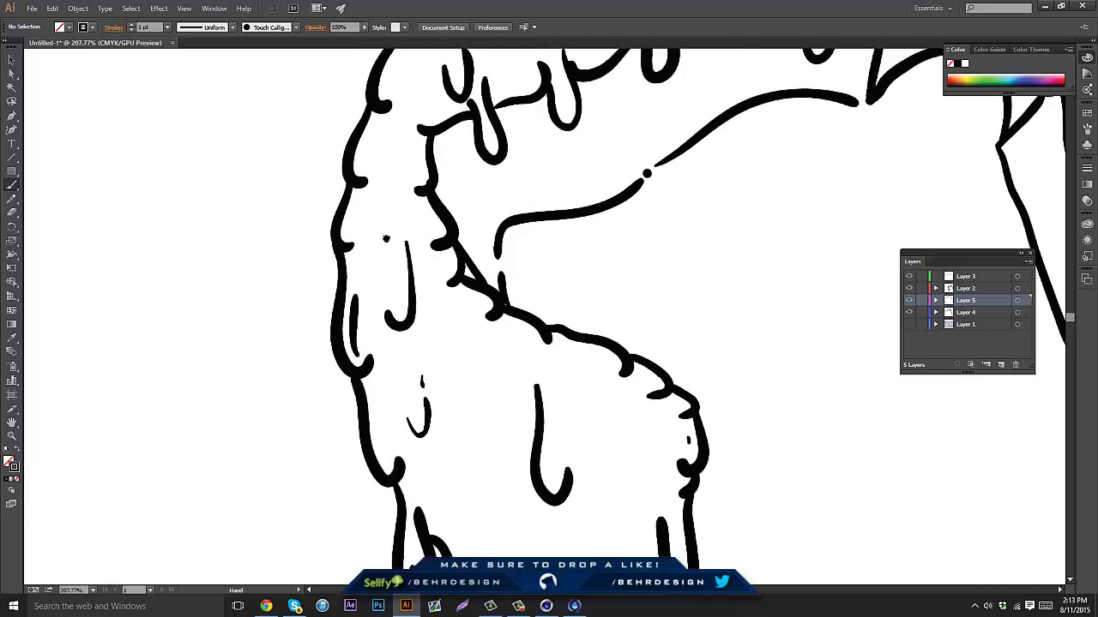
pyautogui.moveTo(375, 155); pyautogui.dragTo(380, 220)
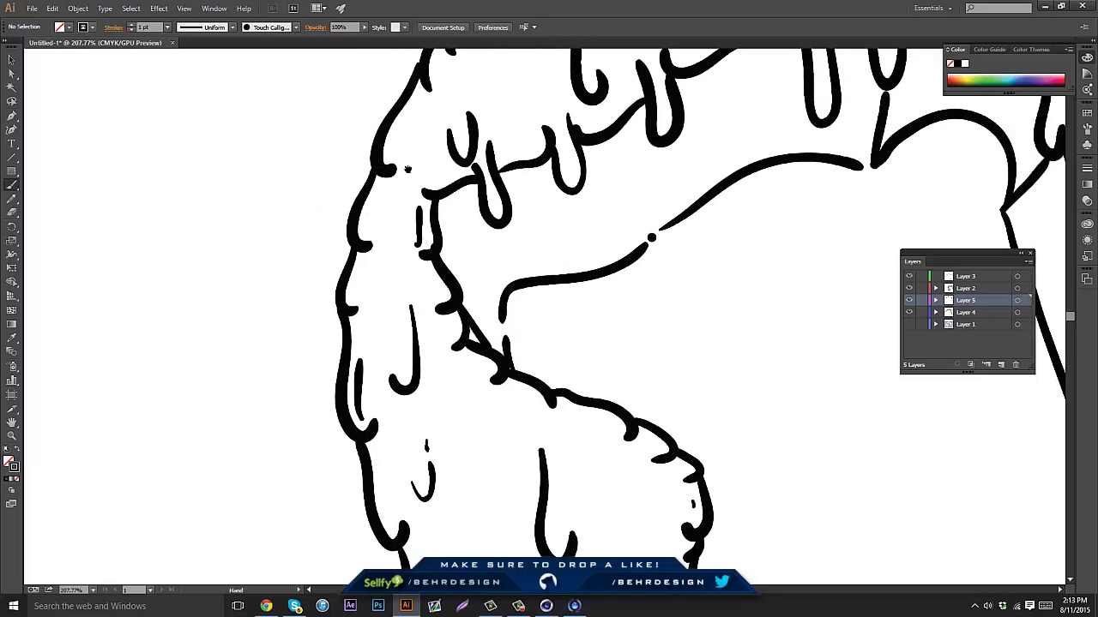
pyautogui.moveTo(419, 159)
pyautogui.mouseDown()
pyautogui.moveTo(415, 251)
pyautogui.moveTo(409, 204)
pyautogui.mouseUp()
pyautogui.moveTo(511, 132); pyautogui.dragTo(416, 154)
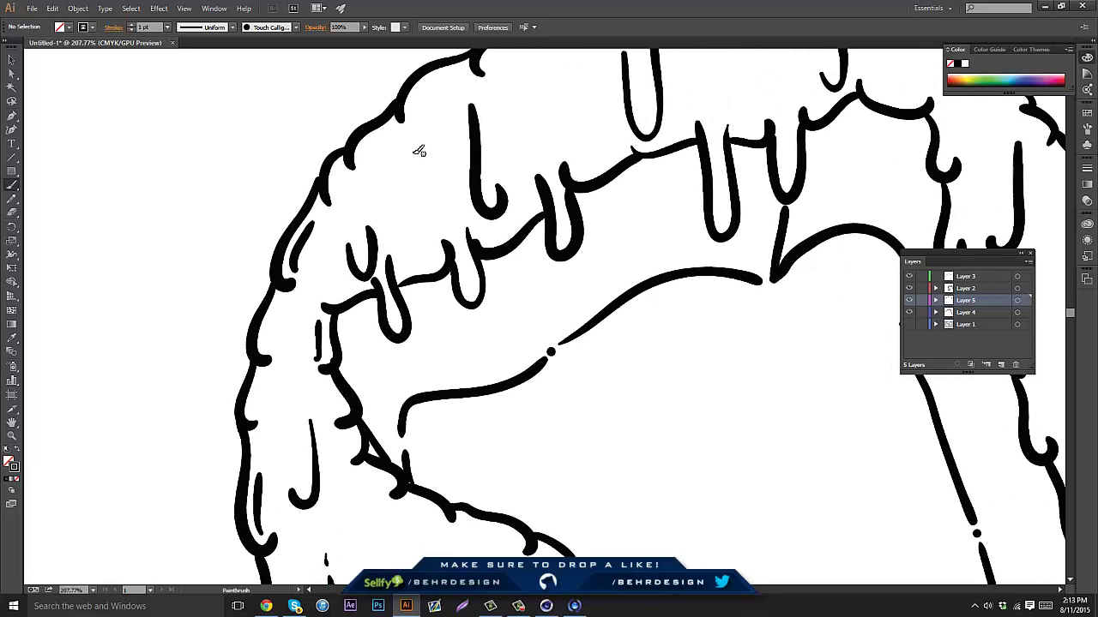
# Paint short accent marks inside the upper band's hooks and hanging drips, plus an arc under its top outline
pyautogui.moveTo(492, 190); pyautogui.dragTo(486, 171)
pyautogui.moveTo(563, 242); pyautogui.dragTo(563, 228)
pyautogui.moveTo(478, 75)
pyautogui.mouseDown()
pyautogui.moveTo(438, 179)
pyautogui.moveTo(490, 144)
pyautogui.mouseUp()
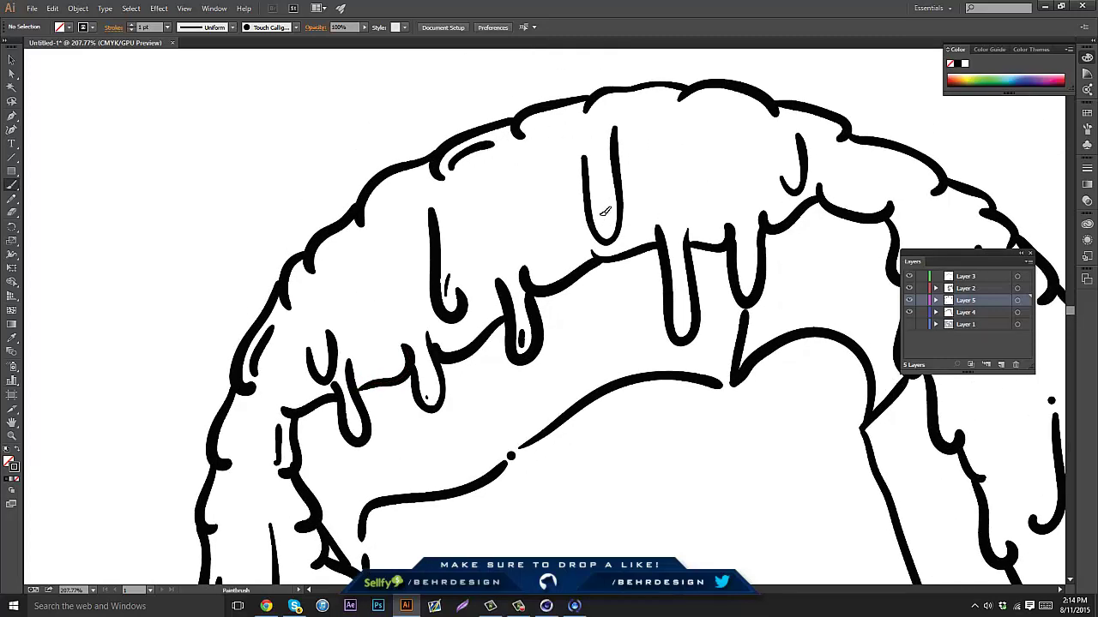
pyautogui.moveTo(601, 213)
pyautogui.mouseDown()
pyautogui.moveTo(603, 228)
pyautogui.moveTo(436, 257)
pyautogui.mouseUp()
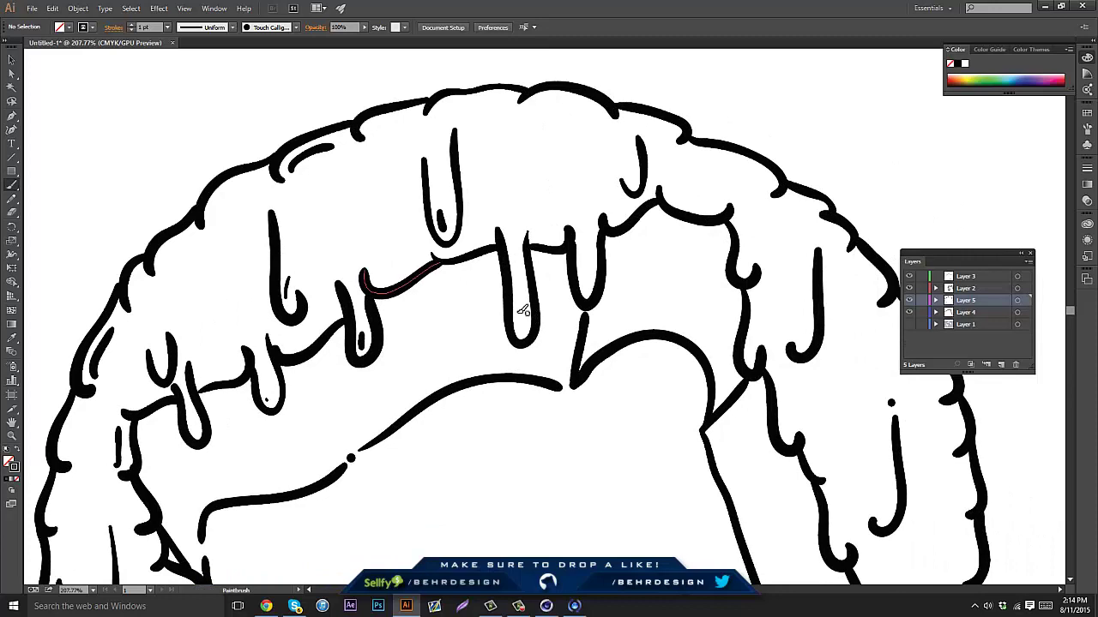
pyautogui.moveTo(517, 315); pyautogui.dragTo(515, 329)
pyautogui.moveTo(588, 276); pyautogui.dragTo(602, 215)
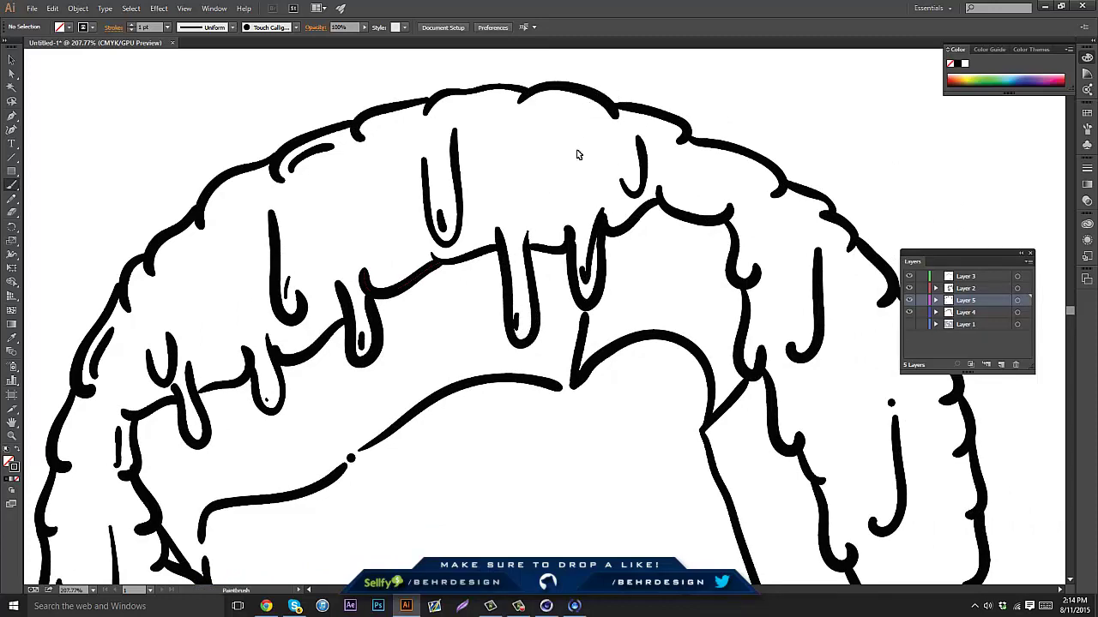
pyautogui.hotkey('ctrl', 'z')
pyautogui.moveTo(583, 137)
pyautogui.mouseDown()
pyautogui.moveTo(477, 177)
pyautogui.moveTo(438, 193)
pyautogui.mouseUp()
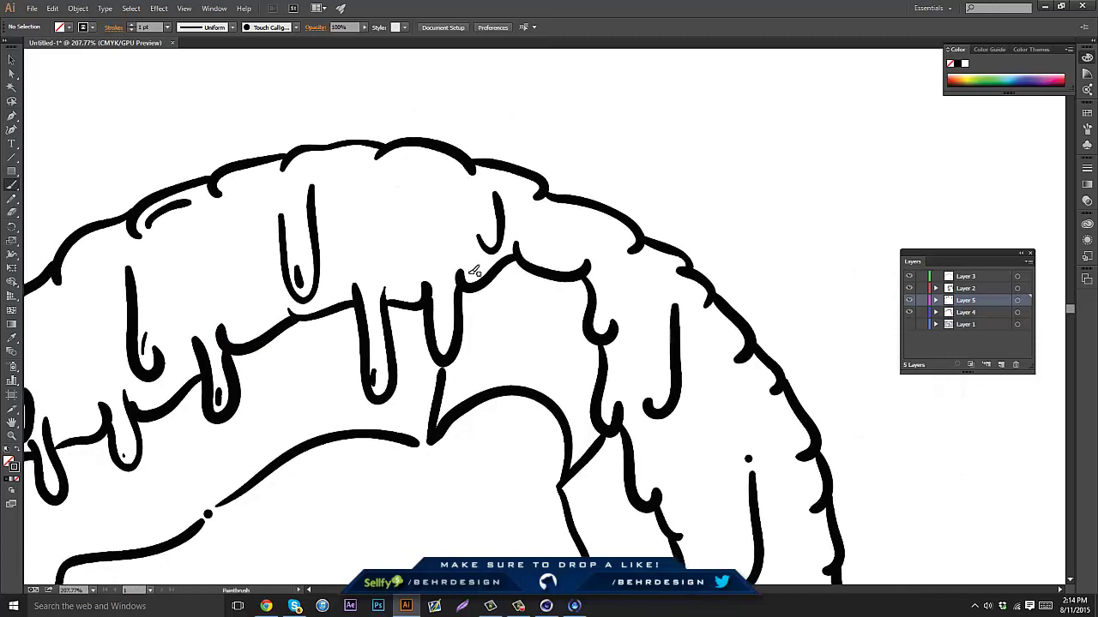
# Paint accent marks at the right end of the upper band and down the inner edges of the right arm
pyautogui.moveTo(468, 272); pyautogui.dragTo(490, 251)
pyautogui.moveTo(497, 179)
pyautogui.mouseDown()
pyautogui.moveTo(520, 195)
pyautogui.moveTo(450, 157)
pyautogui.mouseUp()
pyautogui.moveTo(517, 233); pyautogui.dragTo(516, 250)
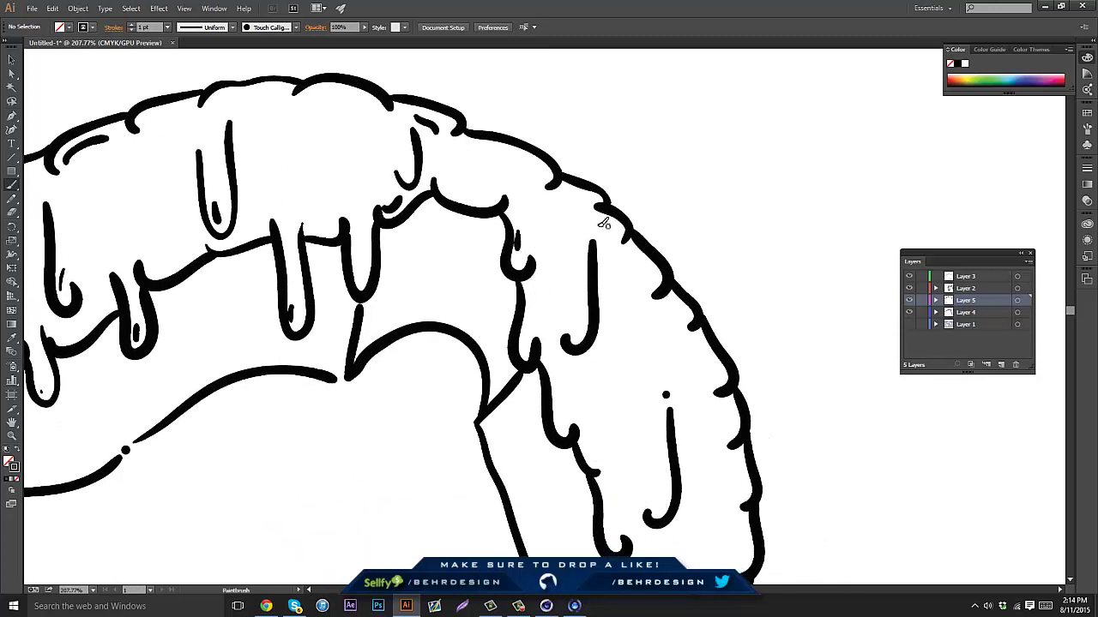
pyautogui.moveTo(593, 223); pyautogui.dragTo(599, 231)
pyautogui.moveTo(584, 355)
pyautogui.mouseDown()
pyautogui.moveTo(541, 279)
pyautogui.moveTo(516, 317)
pyautogui.mouseUp()
pyautogui.moveTo(612, 311)
pyautogui.mouseDown()
pyautogui.moveTo(495, 245)
pyautogui.moveTo(554, 257)
pyautogui.mouseUp()
pyautogui.moveTo(472, 393)
pyautogui.mouseDown()
pyautogui.moveTo(490, 449)
pyautogui.moveTo(514, 292)
pyautogui.mouseUp()
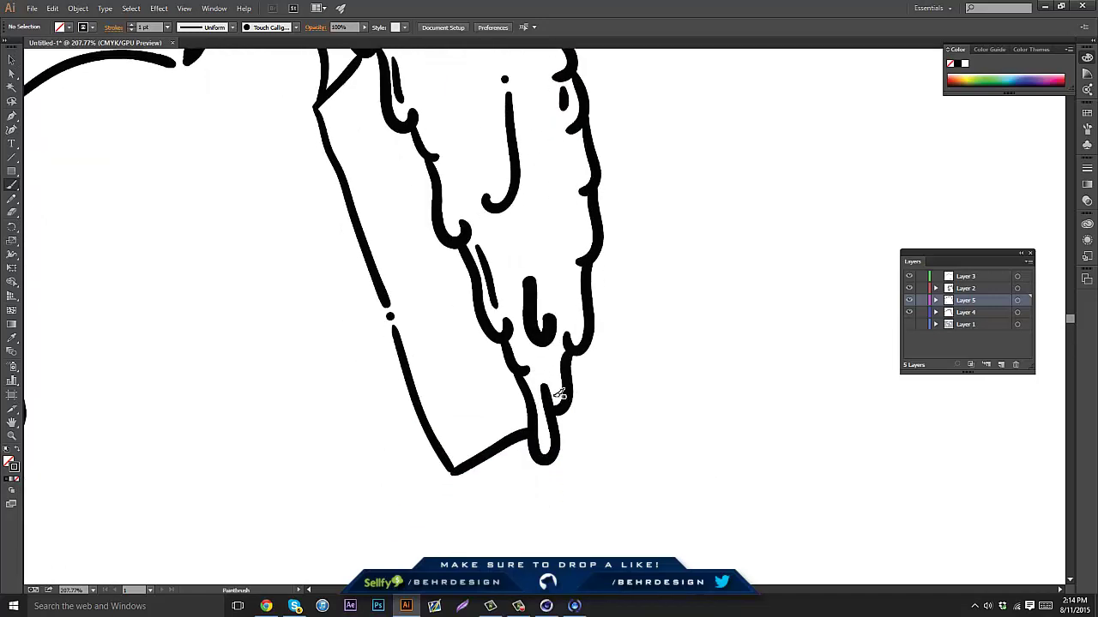
pyautogui.moveTo(553, 371); pyautogui.dragTo(551, 355)
# Reset the fill and stroke to the default colors and view the whole finished line art
pyautogui.scroll(-4, 486, 184)
pyautogui.moveTo(521, 162); pyautogui.dragTo(588, 250)
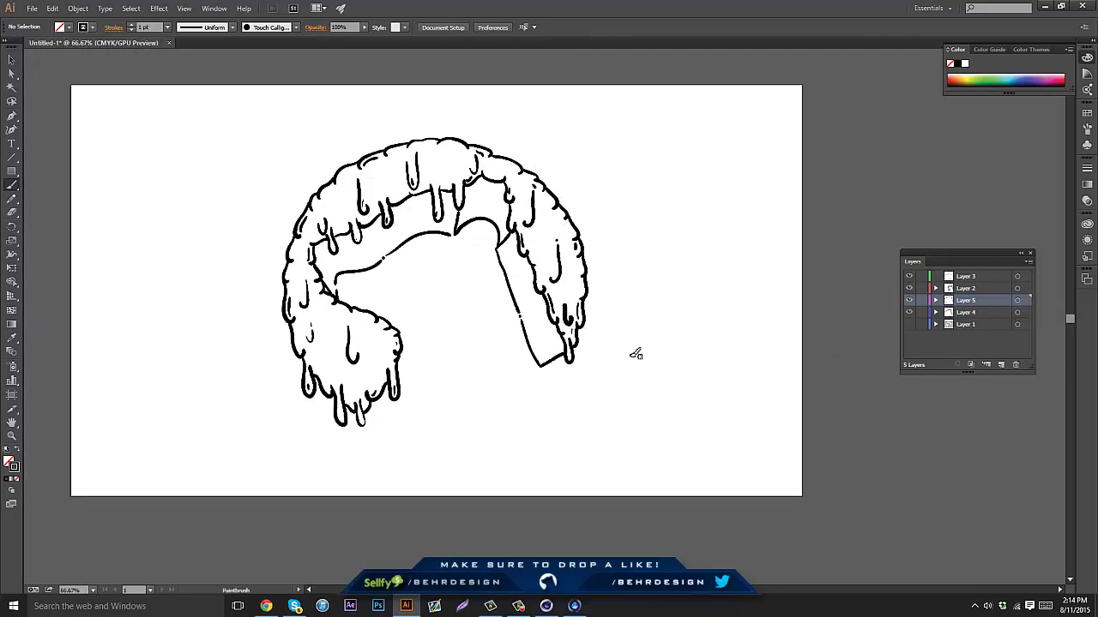
pyautogui.click(7, 450)
pyautogui.click(11, 436)
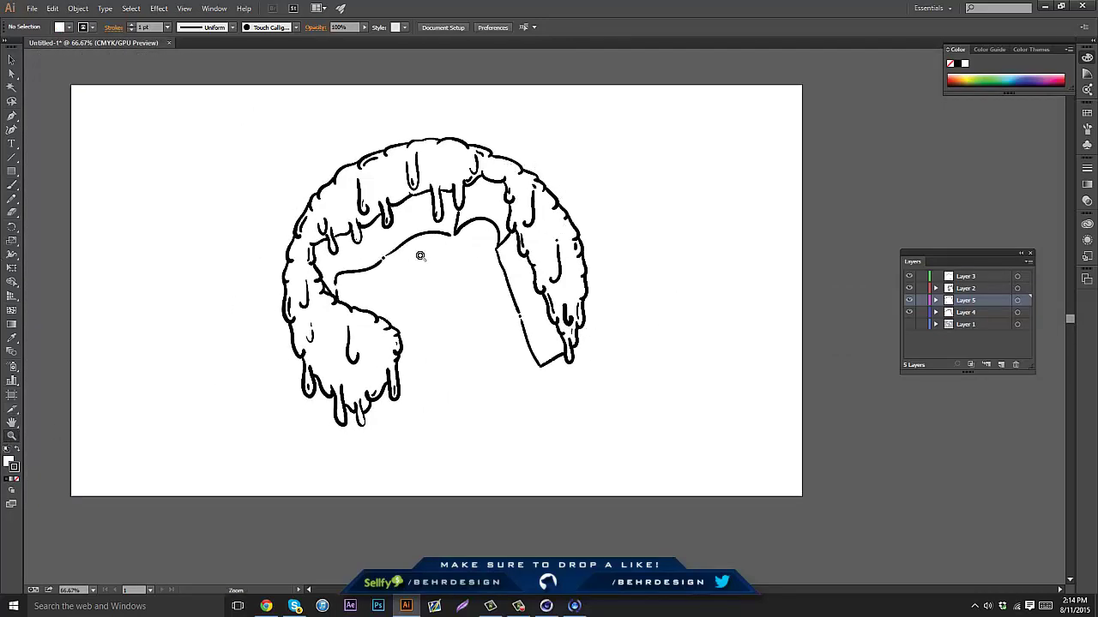
pyautogui.moveTo(432, 250); pyautogui.dragTo(592, 186)
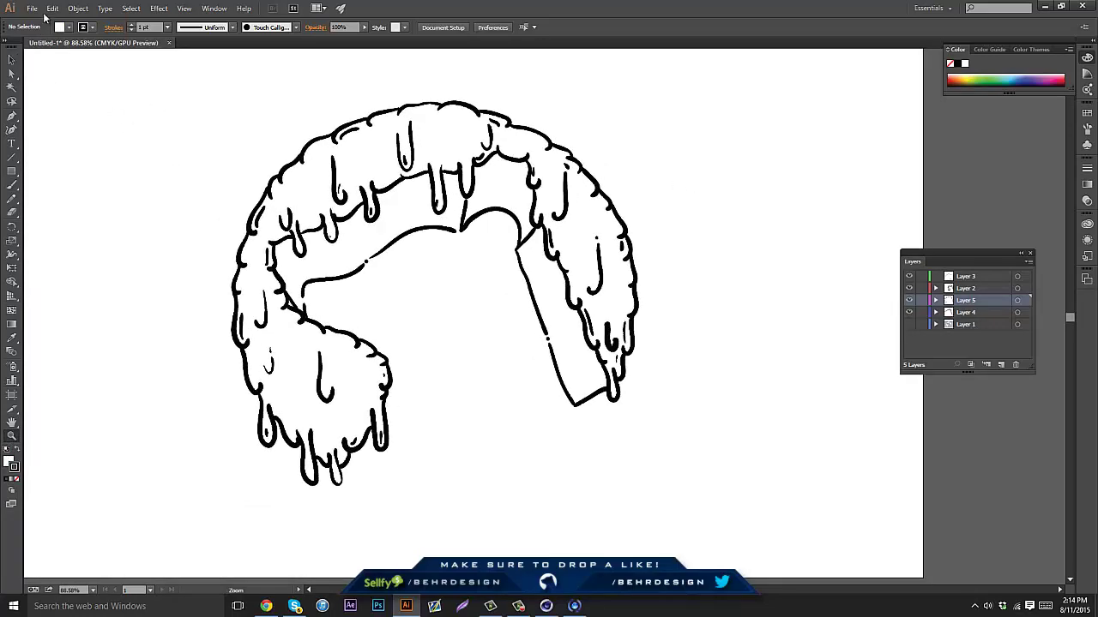
# Open the existing Logoe.ai file from the Desktop
pyautogui.click(33, 9)
pyautogui.click(52, 46)
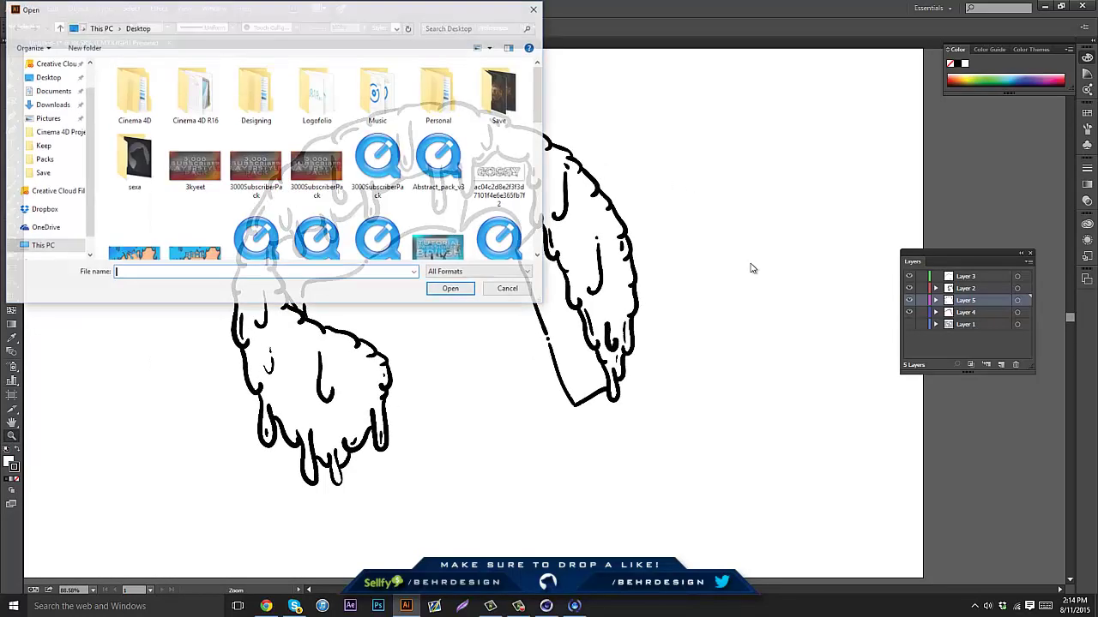
pyautogui.write('m')
pyautogui.press('BackSpace')
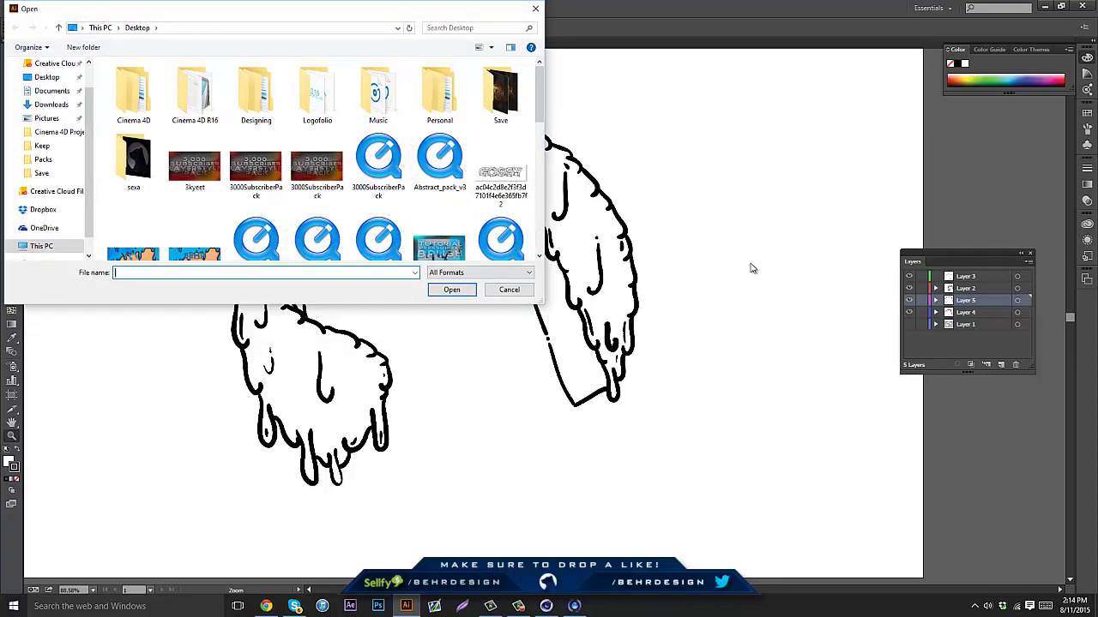
pyautogui.write('lo')
pyautogui.press('Down')
pyautogui.press('Return')
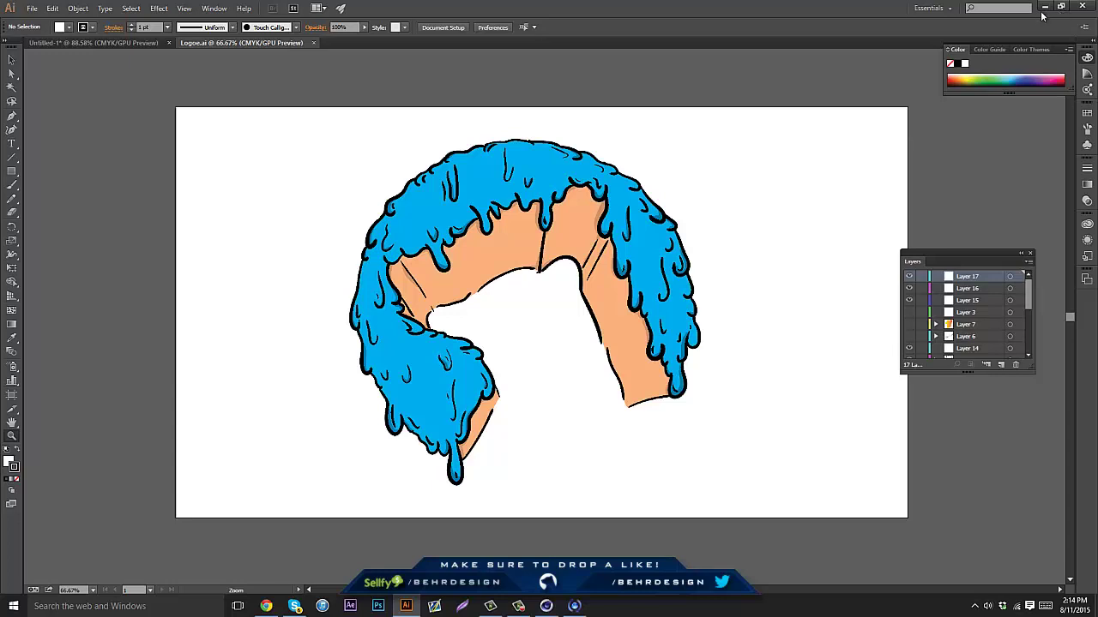
# Hide the color and shading layers 11, 8, 12, 13 and 9 so only the black line art shows
pyautogui.scroll(-5, 927, 326)
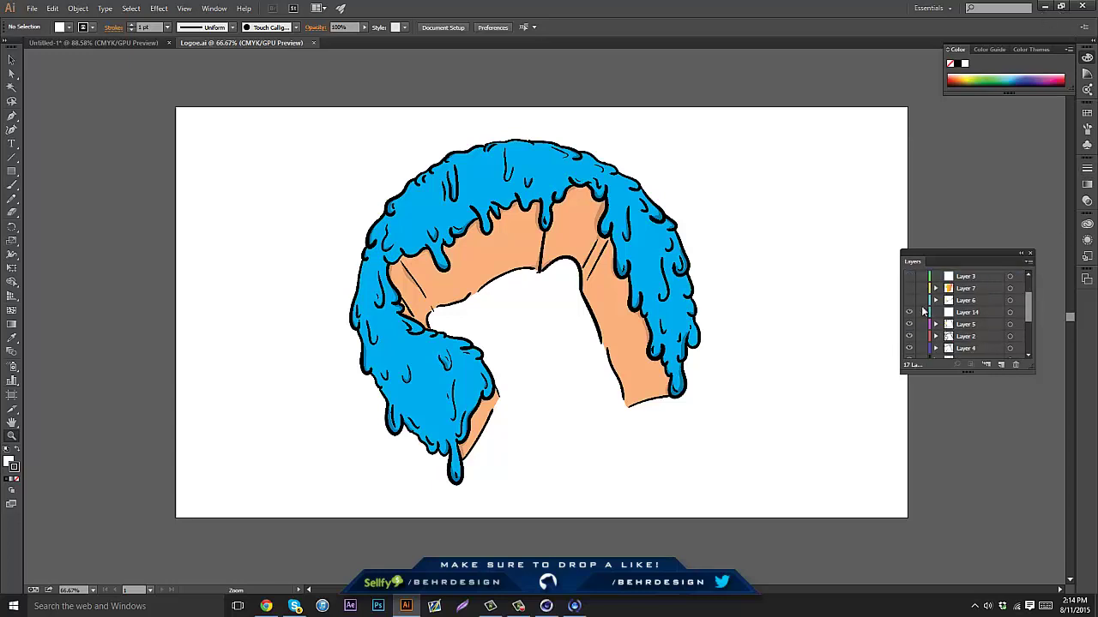
pyautogui.click(909, 329)
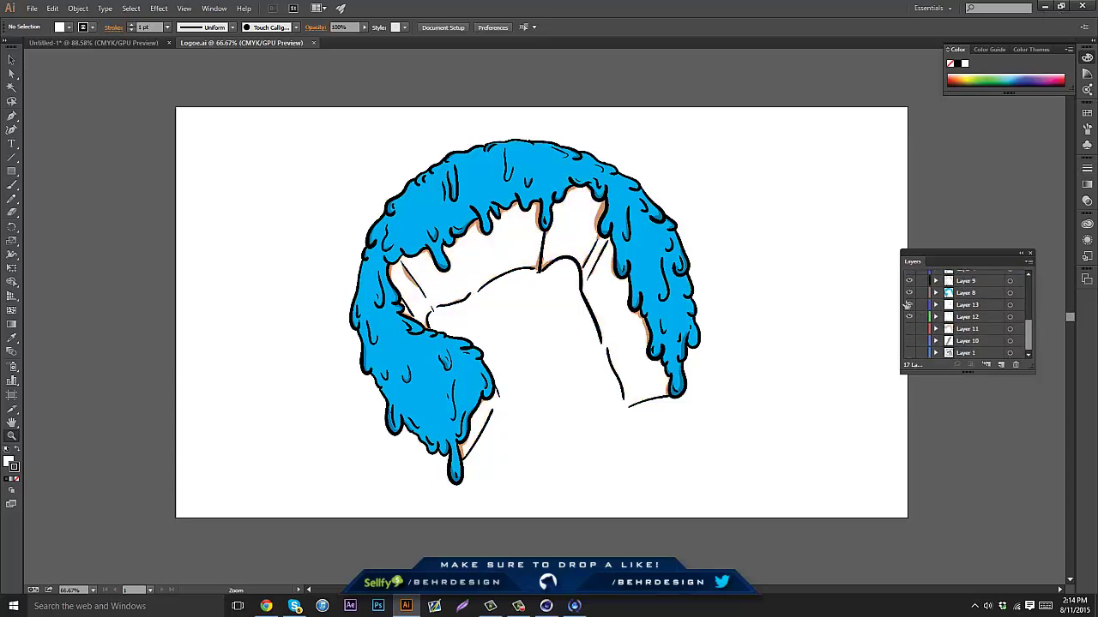
pyautogui.click(909, 294)
pyautogui.click(909, 317)
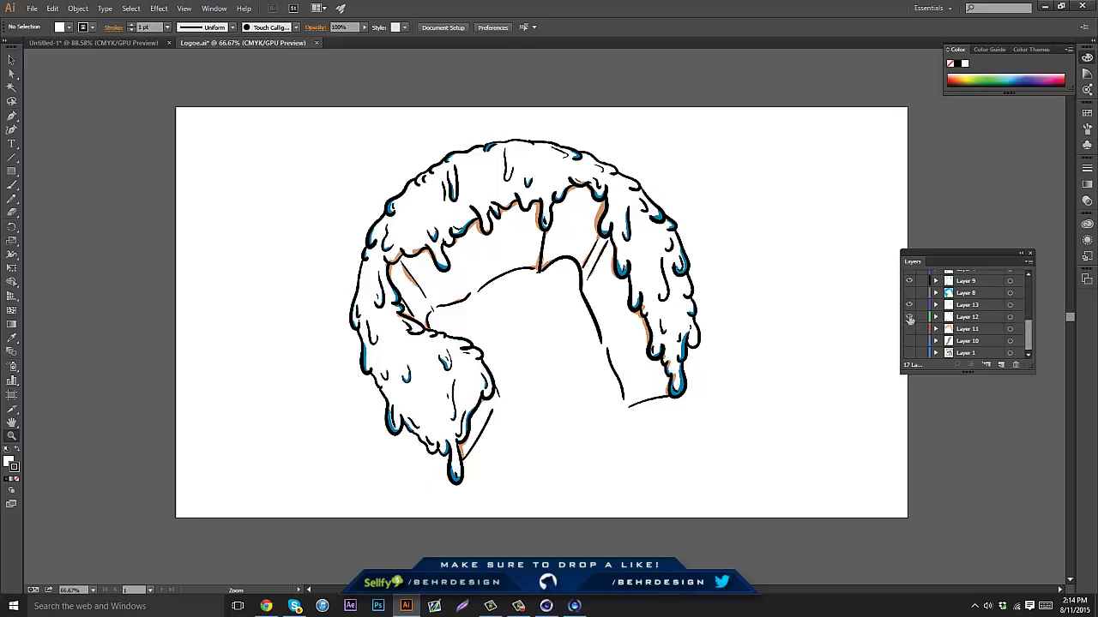
pyautogui.click(909, 305)
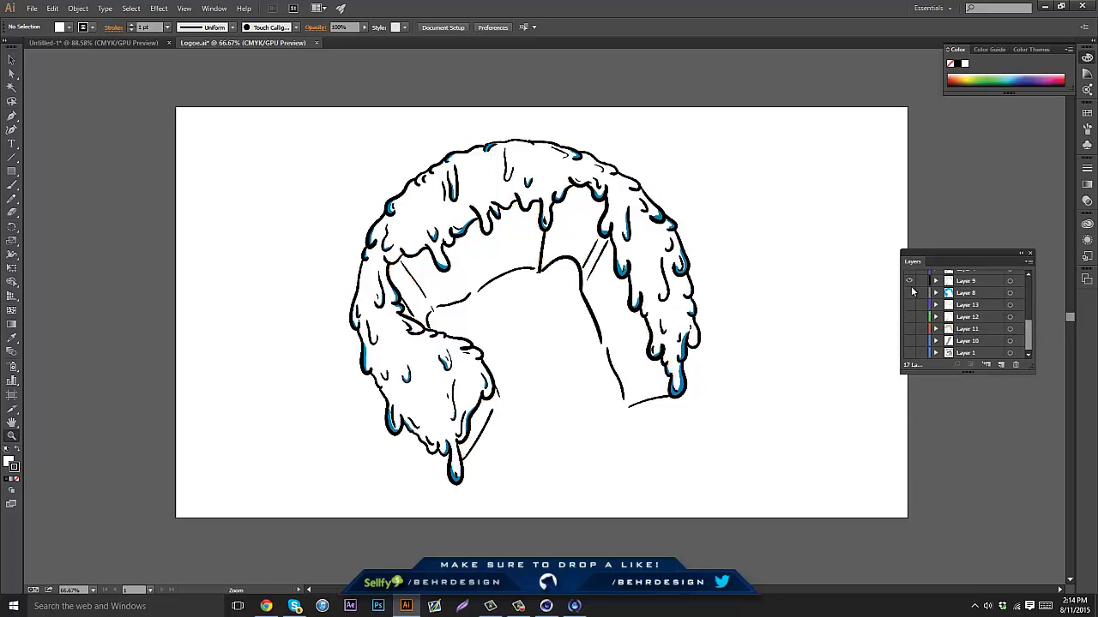
pyautogui.click(911, 283)
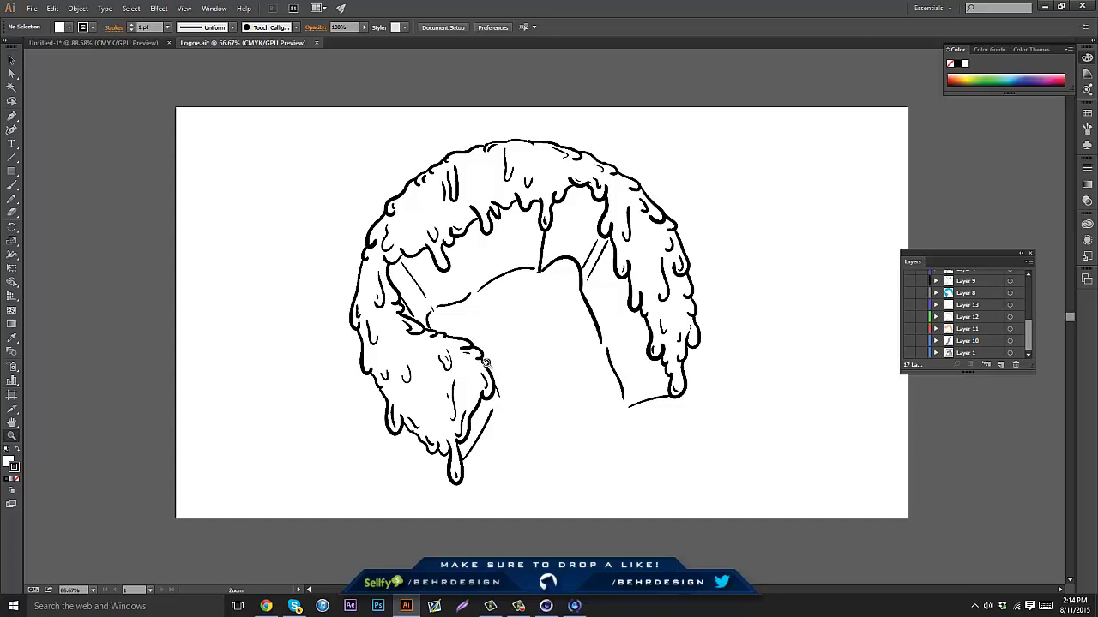
# Create a new layer directly above Layer 9, beneath the line art layers
pyautogui.moveTo(567, 325); pyautogui.dragTo(562, 290)
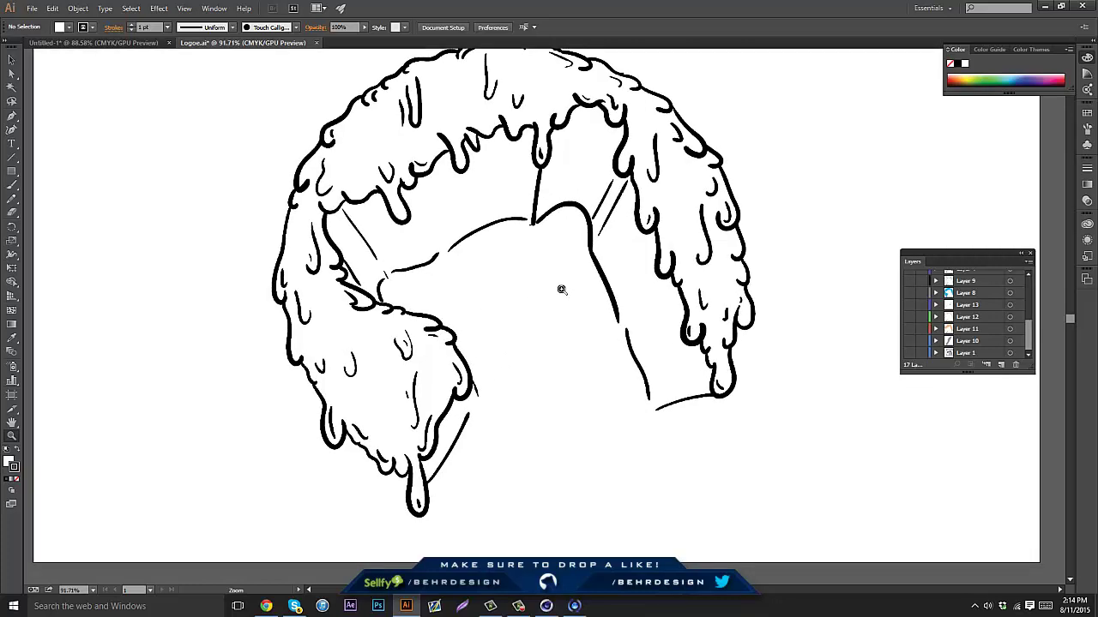
pyautogui.scroll(4, 526, 306)
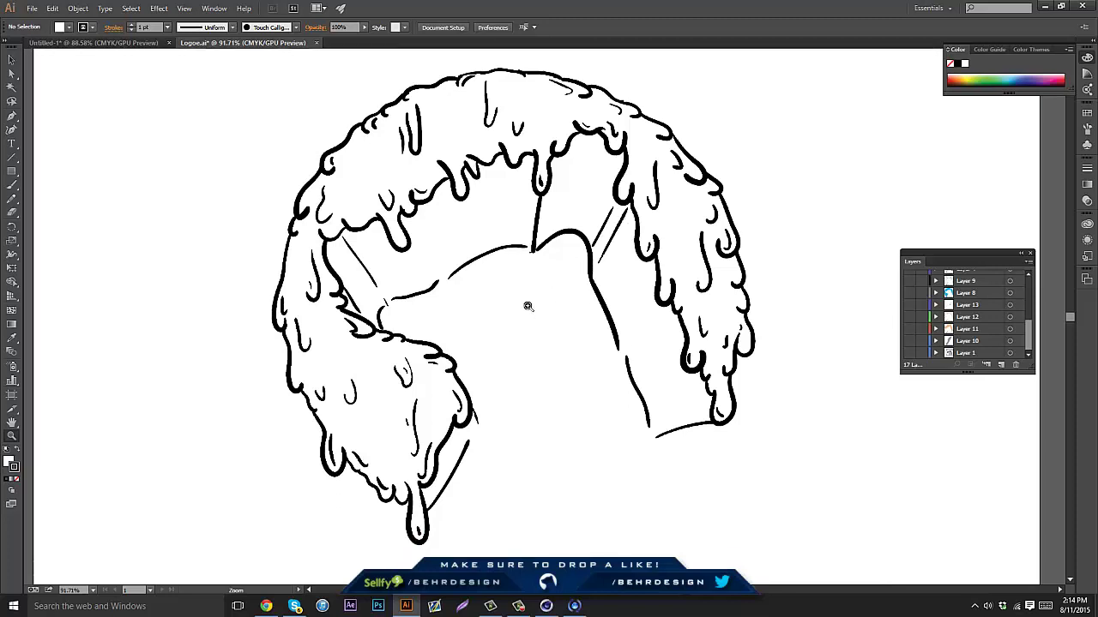
pyautogui.scroll(-1, 520, 299)
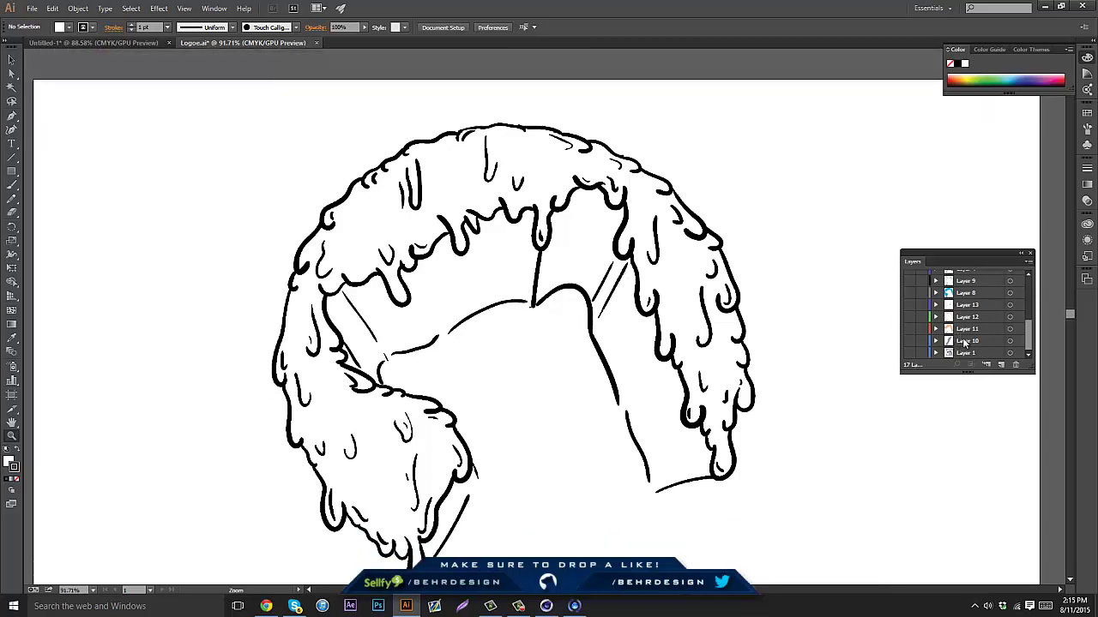
pyautogui.scroll(3, 965, 343)
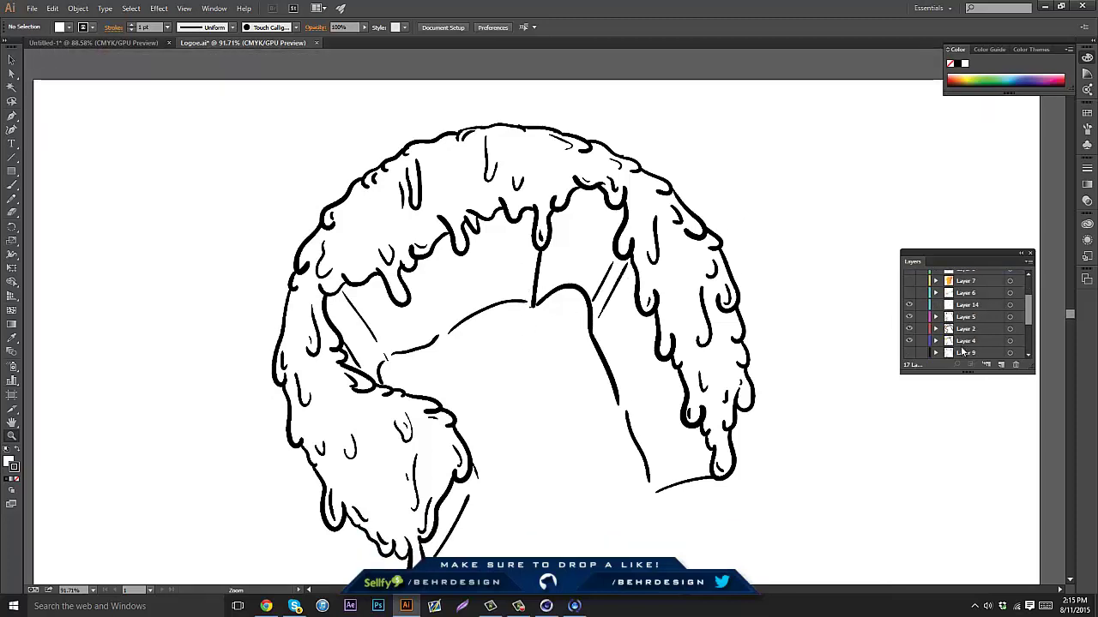
pyautogui.click(965, 352)
pyautogui.click(1001, 365)
pyautogui.scroll(-2, 537, 288)
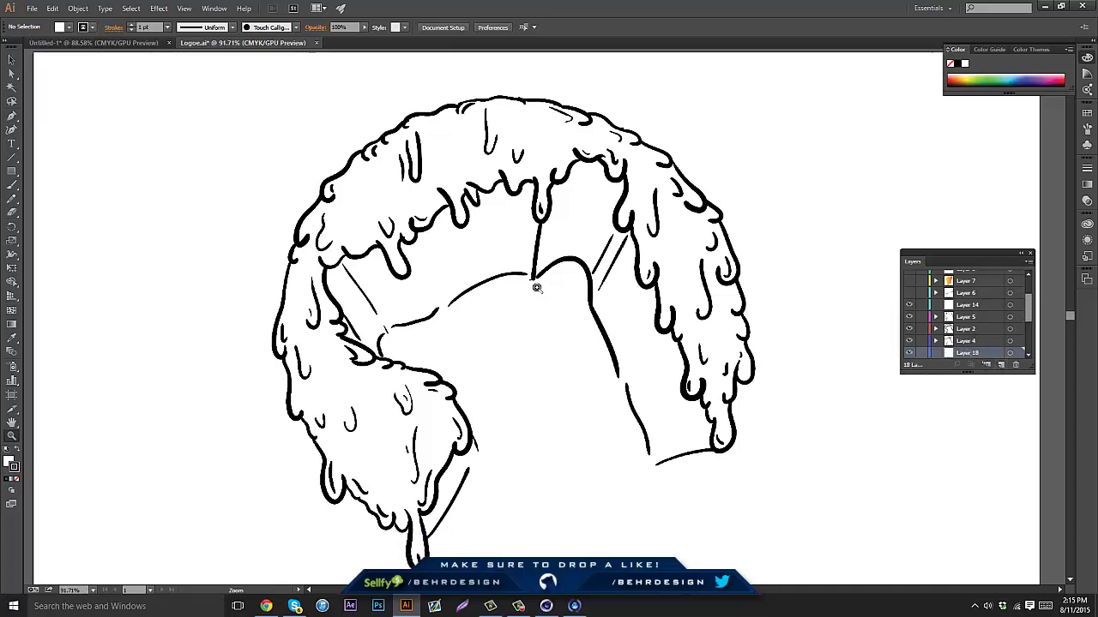
# Set the paintbrush stroke to blue and paint a small filled color sample on the blank area left of the logo
pyautogui.scroll(1, 537, 288)
pyautogui.click(11, 185)
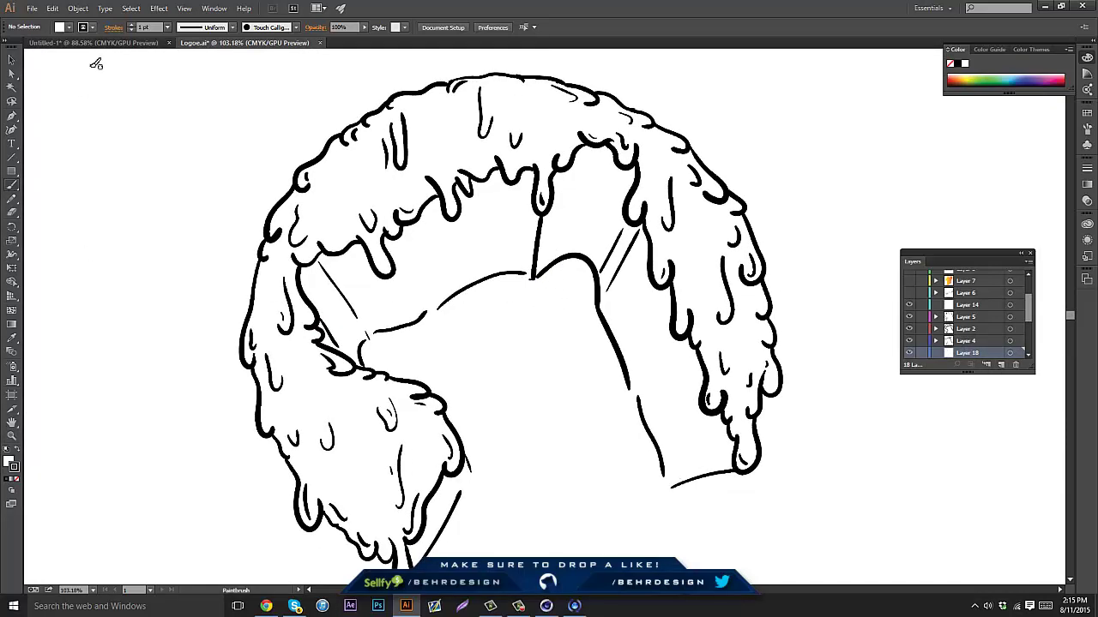
pyautogui.click(14, 468)
pyautogui.click(89, 28)
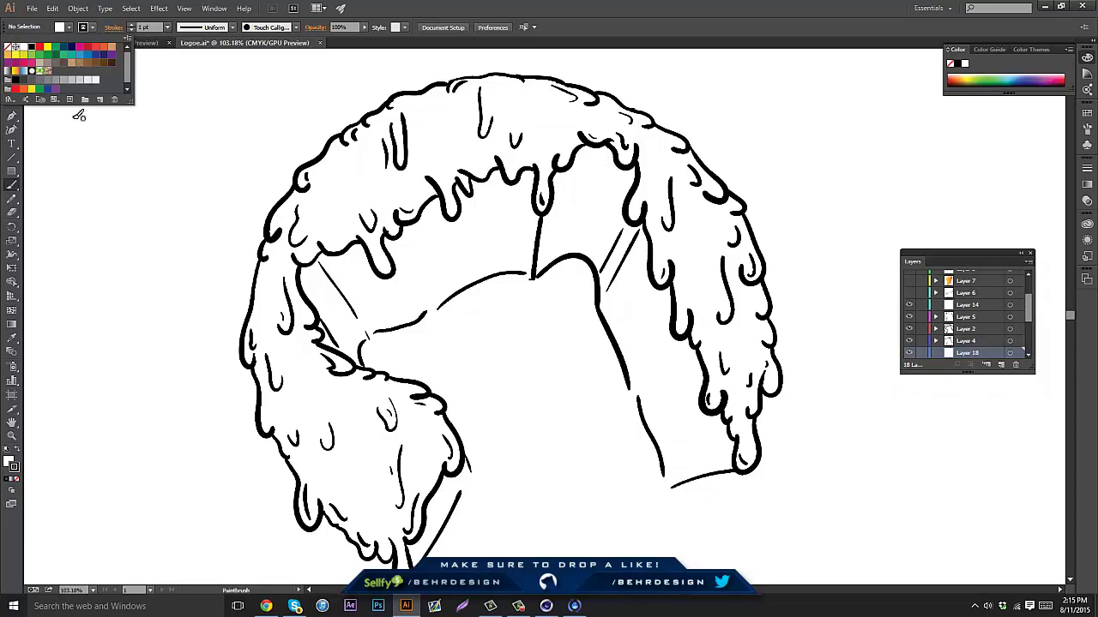
pyautogui.click(80, 56)
pyautogui.click(98, 178)
pyautogui.moveTo(92, 179); pyautogui.dragTo(101, 197)
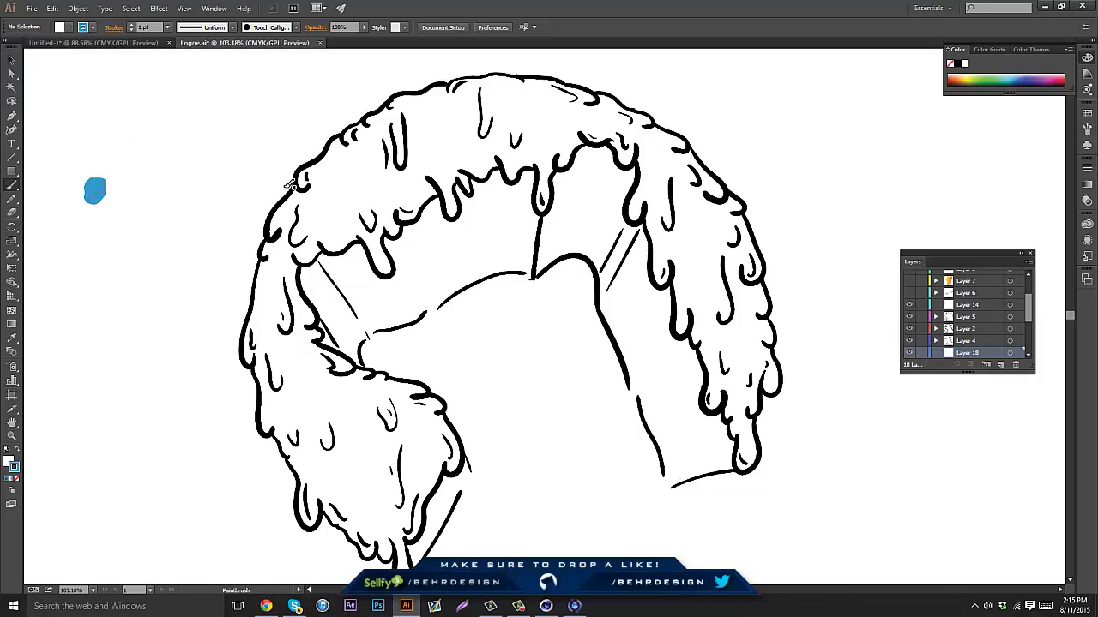
# Paint a tan color sample beside the blue one, and add a new layer above Layer 18
pyautogui.click(85, 28)
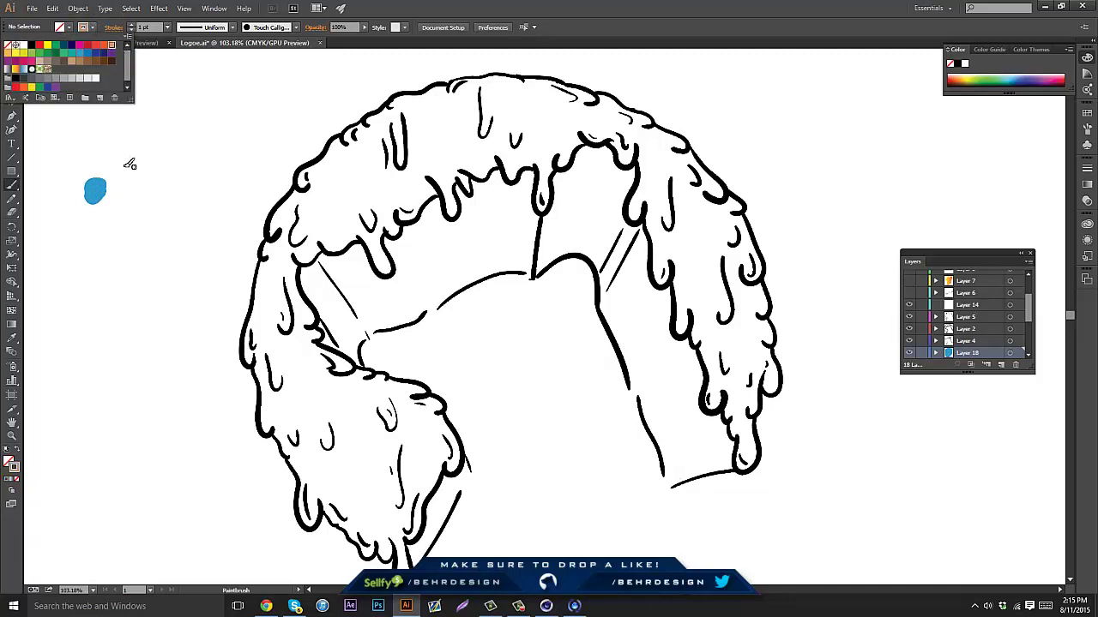
pyautogui.moveTo(128, 188); pyautogui.dragTo(127, 193)
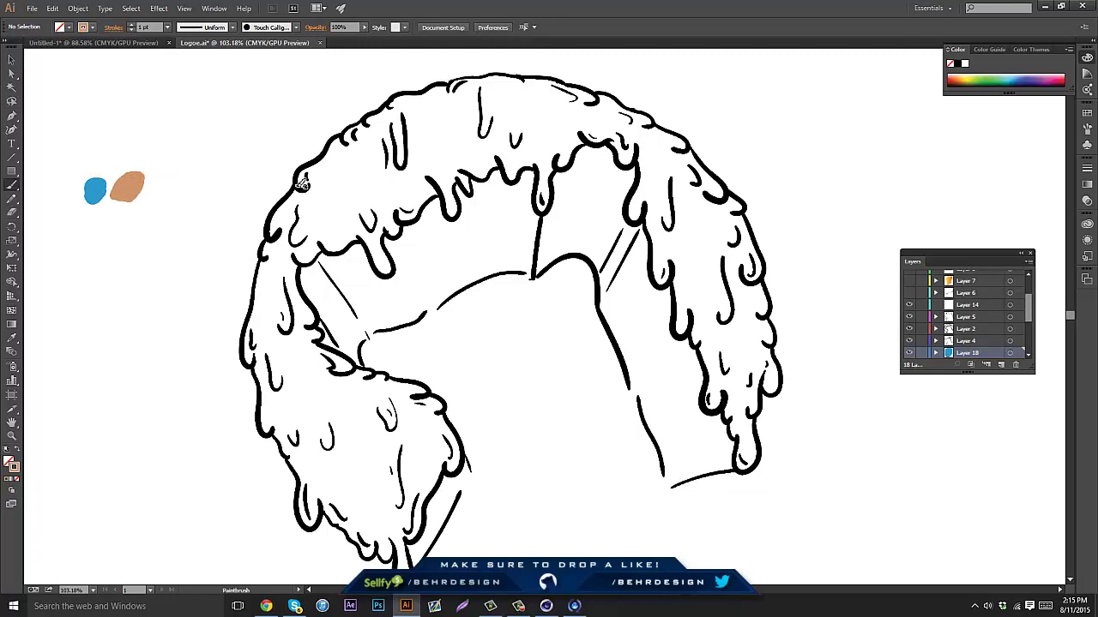
pyautogui.scroll(-2, 977, 335)
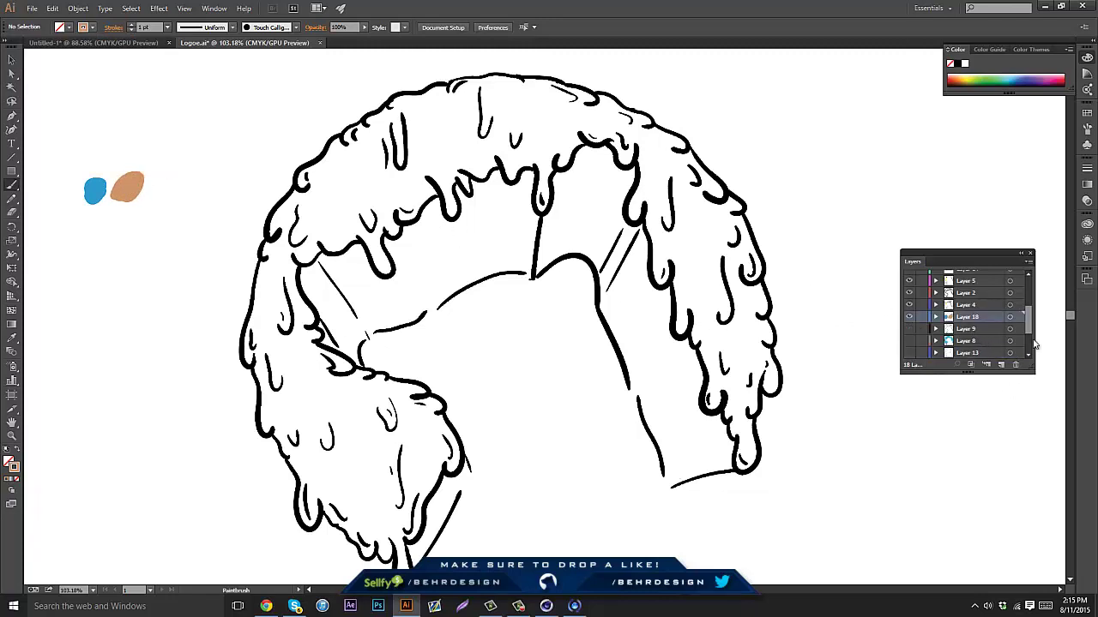
pyautogui.click(1002, 366)
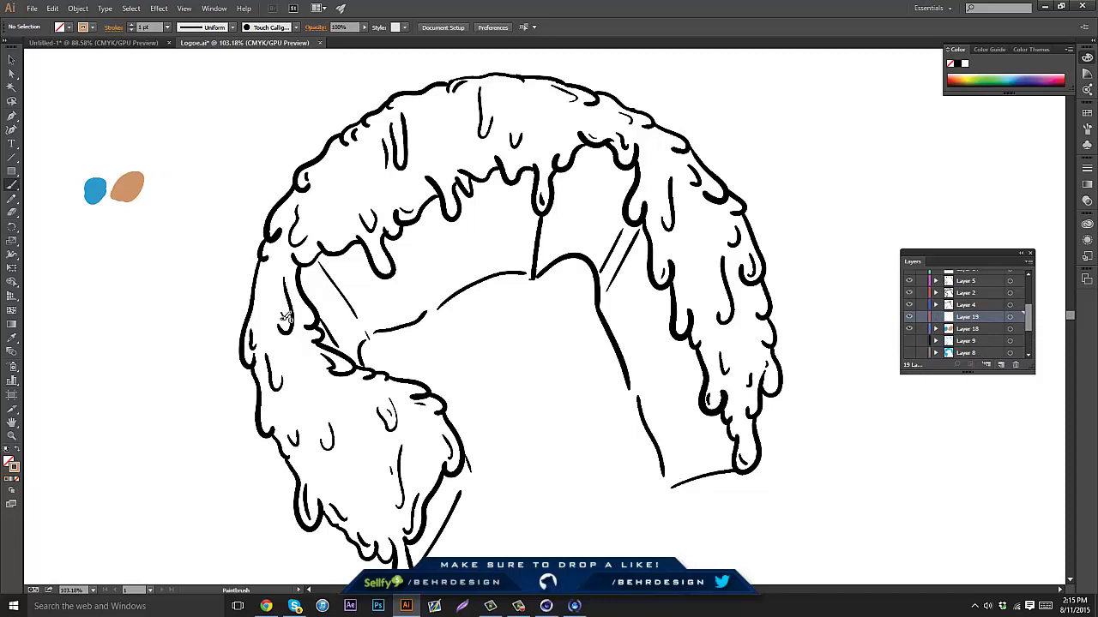
# Sample the blue swatch color and paint a blue fill inside the logo's upper-left drip area on Layer 19
pyautogui.click(13, 338)
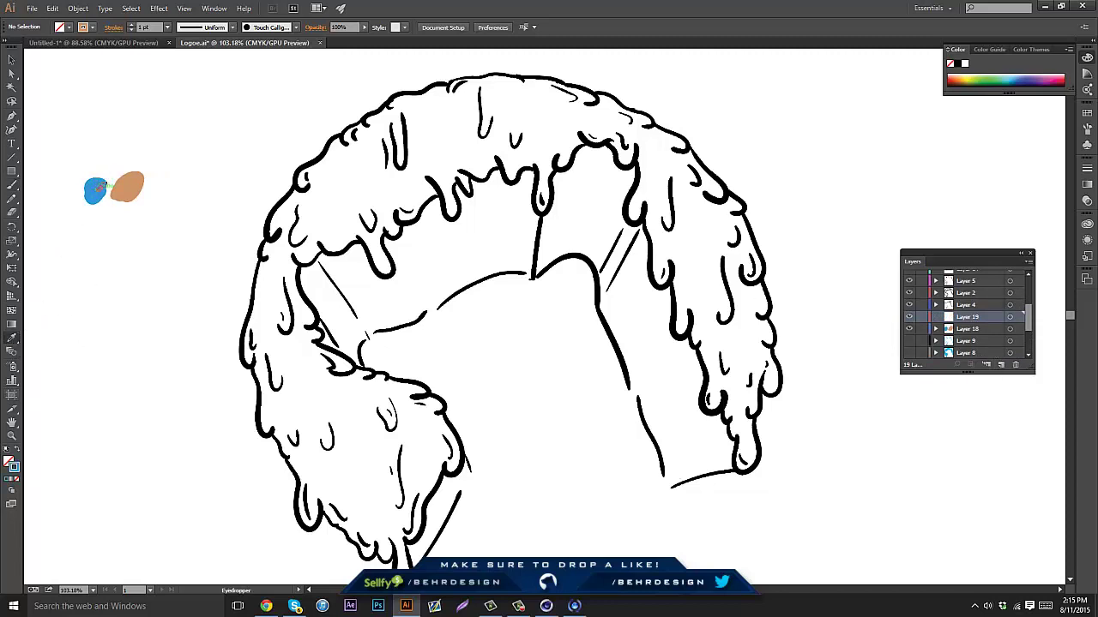
pyautogui.click(12, 184)
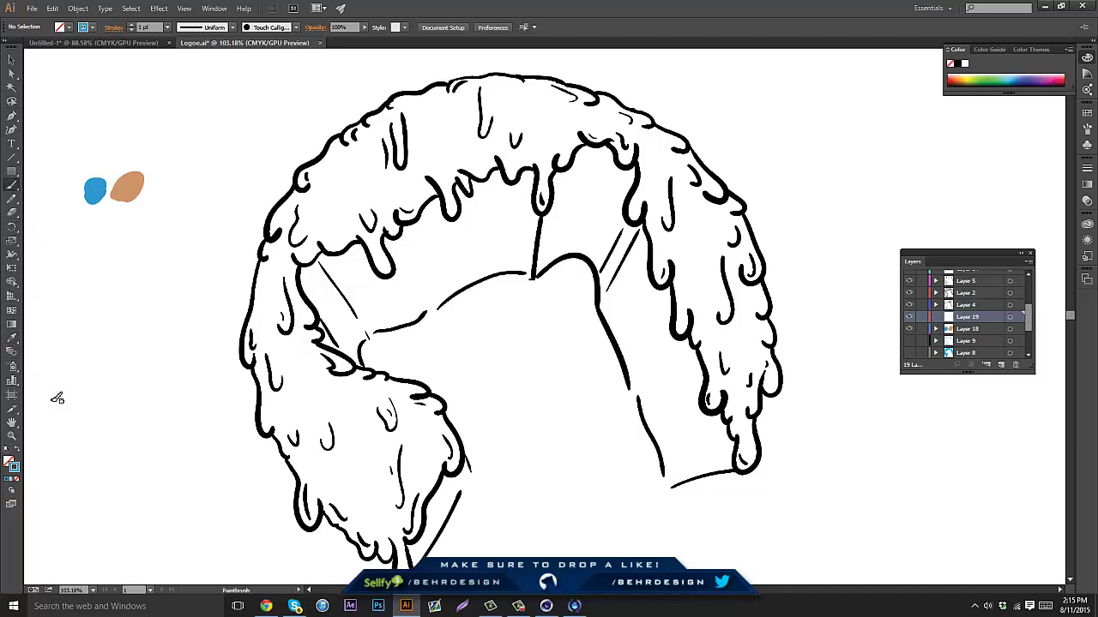
pyautogui.click(12, 436)
pyautogui.moveTo(352, 185); pyautogui.dragTo(426, 195)
pyautogui.click(10, 184)
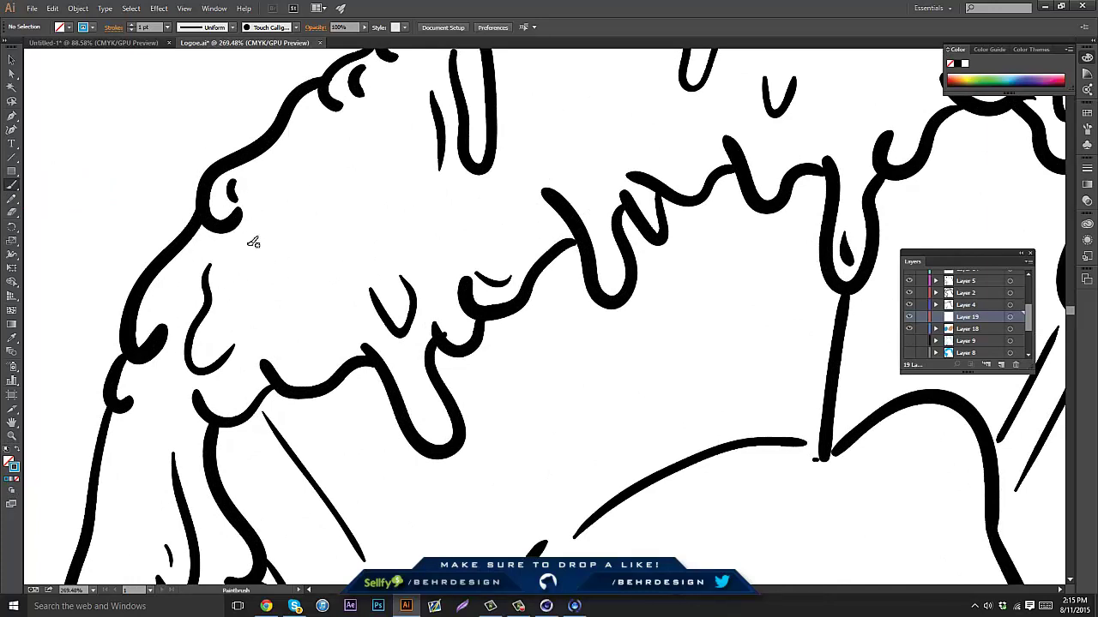
pyautogui.moveTo(249, 247)
pyautogui.mouseDown()
pyautogui.moveTo(223, 193)
pyautogui.moveTo(217, 206)
pyautogui.moveTo(253, 176)
pyautogui.moveTo(232, 180)
pyautogui.moveTo(289, 144)
pyautogui.moveTo(322, 93)
pyautogui.moveTo(303, 137)
pyautogui.mouseUp()
pyautogui.moveTo(333, 178)
pyautogui.mouseDown()
pyautogui.moveTo(303, 239)
pyautogui.moveTo(266, 251)
pyautogui.moveTo(273, 182)
pyautogui.moveTo(238, 195)
pyautogui.moveTo(225, 185)
pyautogui.moveTo(271, 184)
pyautogui.moveTo(342, 267)
pyautogui.moveTo(323, 252)
pyautogui.moveTo(353, 127)
pyautogui.moveTo(296, 182)
pyautogui.moveTo(316, 139)
pyautogui.moveTo(285, 164)
pyautogui.moveTo(327, 107)
pyautogui.moveTo(355, 103)
pyautogui.moveTo(386, 222)
pyautogui.moveTo(405, 139)
pyautogui.moveTo(350, 246)
pyautogui.moveTo(376, 126)
pyautogui.moveTo(405, 129)
pyautogui.mouseUp()
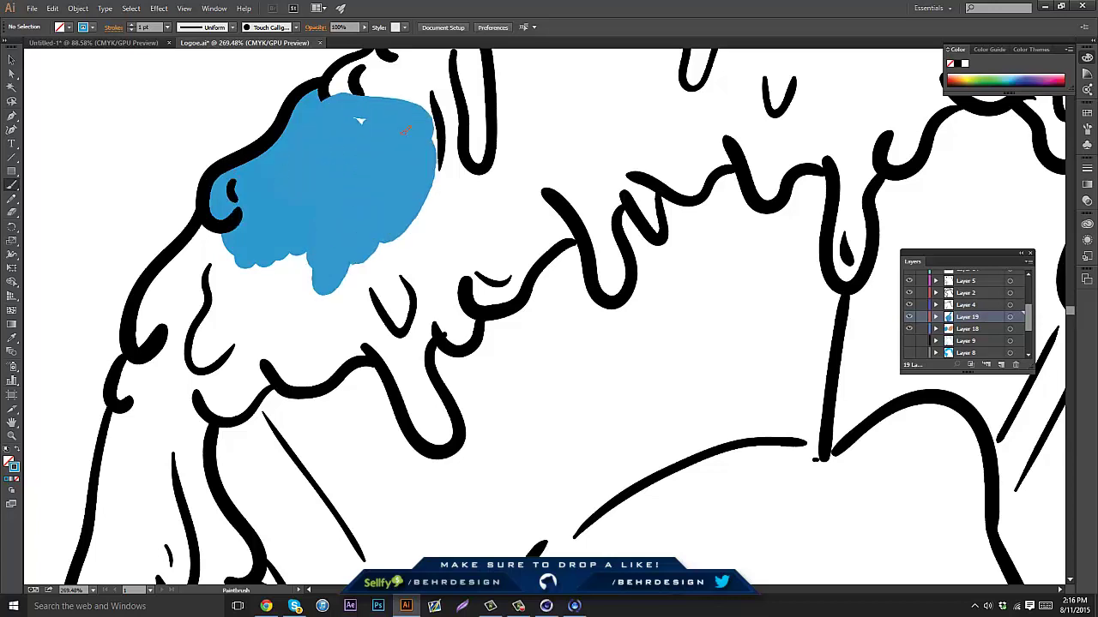
# Choose the 15 pt. Round brush and extend the blue fill along its lower-right edge
pyautogui.click(266, 27)
pyautogui.click(215, 53)
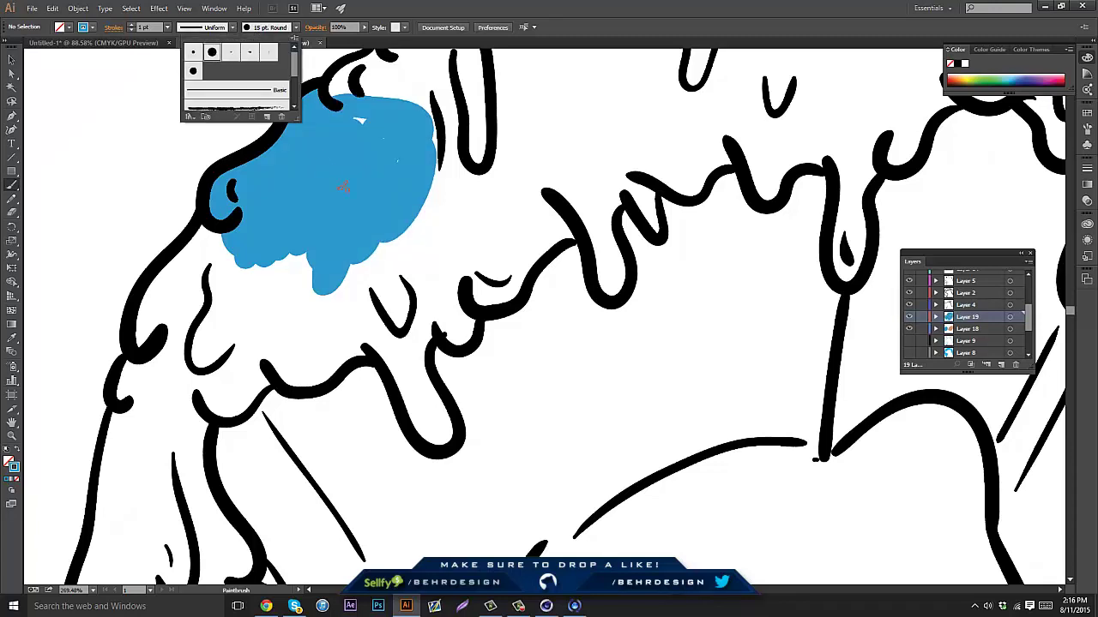
pyautogui.moveTo(400, 233); pyautogui.dragTo(396, 266)
pyautogui.moveTo(440, 213); pyautogui.dragTo(427, 253)
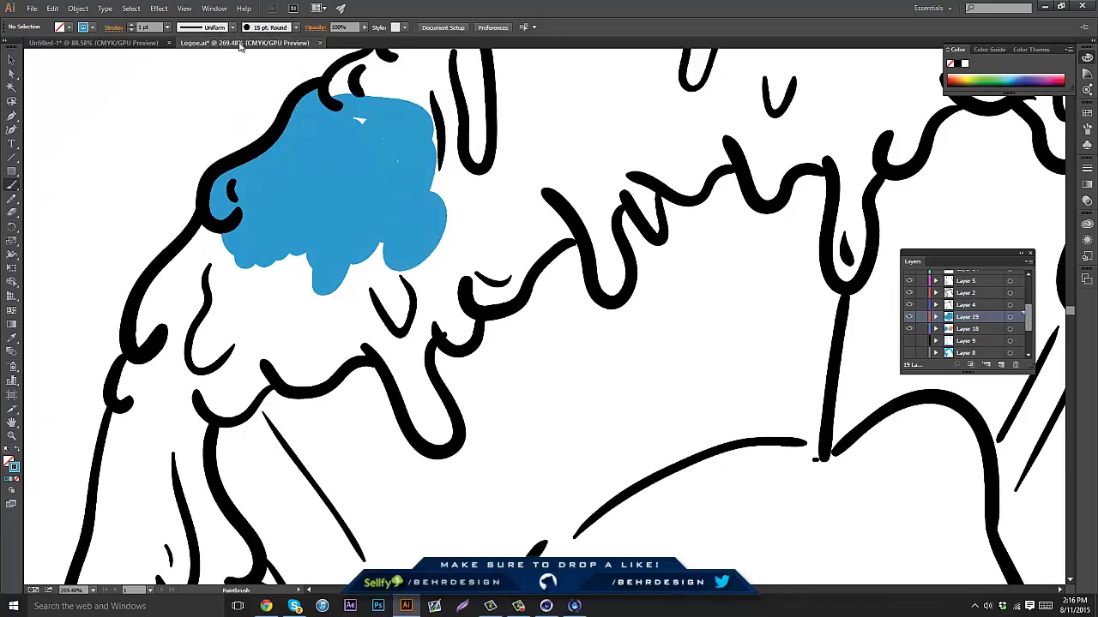
# Set the 15 pt. Round brush to 39 pt with Pressure size and roundness and 32 pt size variation, leaving existing strokes unchanged
pyautogui.click(266, 28)
pyautogui.doubleClick(212, 52)
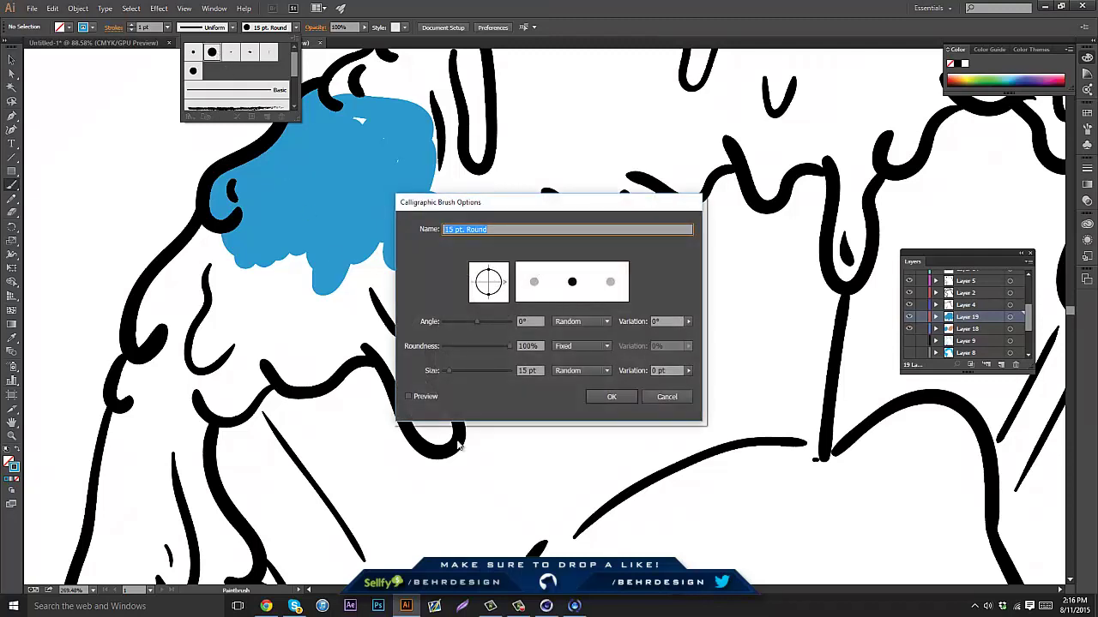
pyautogui.moveTo(468, 369); pyautogui.dragTo(456, 370)
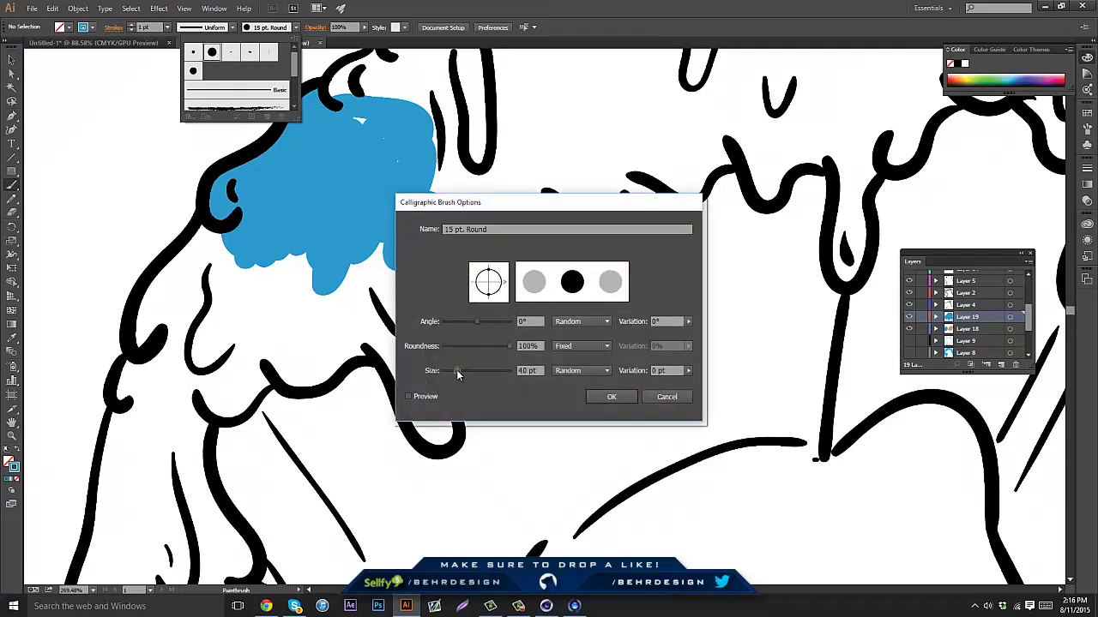
pyautogui.click(598, 371)
pyautogui.click(575, 409)
pyautogui.click(599, 347)
pyautogui.click(576, 384)
pyautogui.moveTo(687, 371); pyautogui.dragTo(682, 392)
pyautogui.click(612, 397)
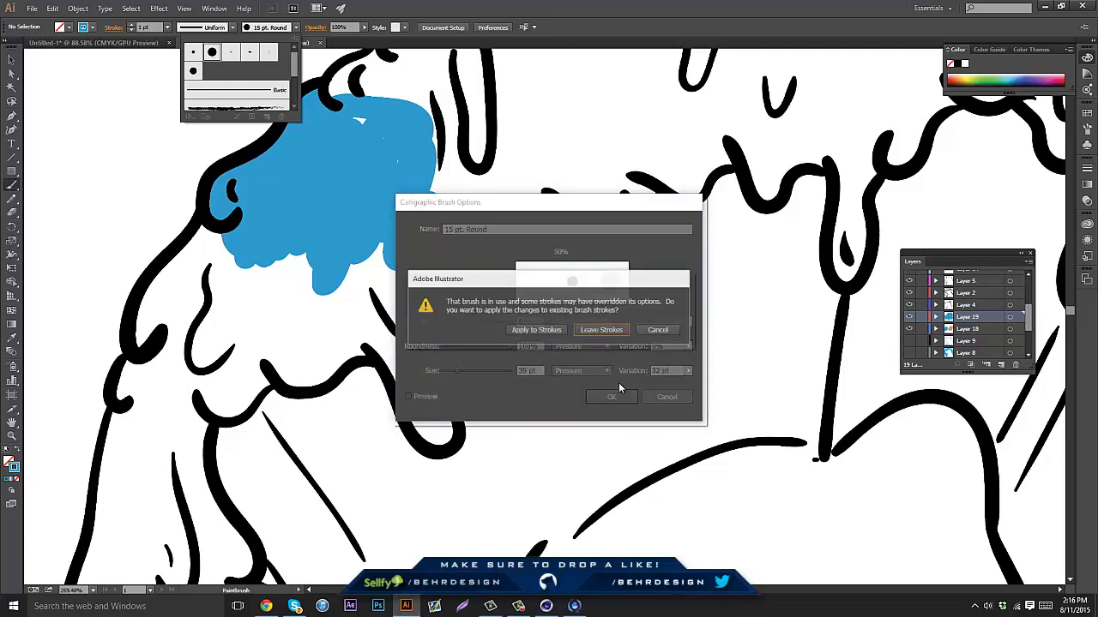
pyautogui.click(605, 331)
# Paint blue across the neighboring drips down to the black inner outline, redoing the stroke beside the small drip
pyautogui.click(425, 229)
pyautogui.moveTo(403, 141)
pyautogui.mouseDown()
pyautogui.moveTo(368, 126)
pyautogui.moveTo(418, 202)
pyautogui.moveTo(496, 171)
pyautogui.moveTo(469, 152)
pyautogui.moveTo(449, 228)
pyautogui.mouseUp()
pyautogui.moveTo(448, 239)
pyautogui.mouseDown()
pyautogui.moveTo(463, 290)
pyautogui.moveTo(497, 300)
pyautogui.moveTo(540, 249)
pyautogui.moveTo(571, 233)
pyautogui.moveTo(551, 229)
pyautogui.moveTo(564, 227)
pyautogui.moveTo(502, 262)
pyautogui.moveTo(584, 205)
pyautogui.mouseUp()
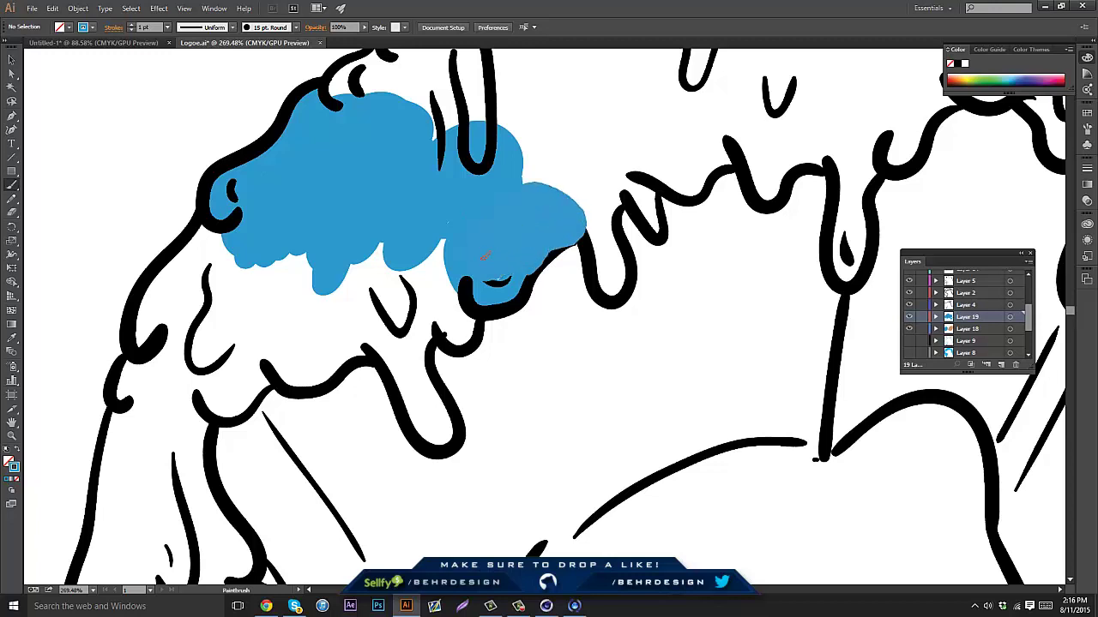
pyautogui.moveTo(484, 257)
pyautogui.mouseDown()
pyautogui.moveTo(451, 188)
pyautogui.moveTo(420, 286)
pyautogui.moveTo(472, 316)
pyautogui.mouseUp()
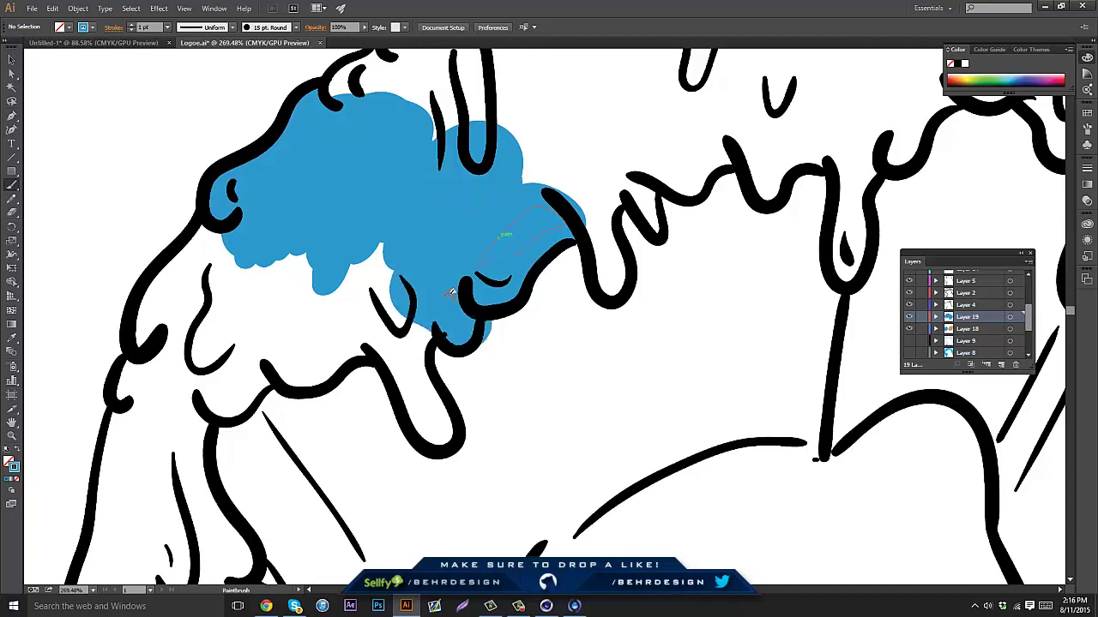
pyautogui.hotkey('ctrl', 'z')
pyautogui.moveTo(420, 201); pyautogui.dragTo(447, 302)
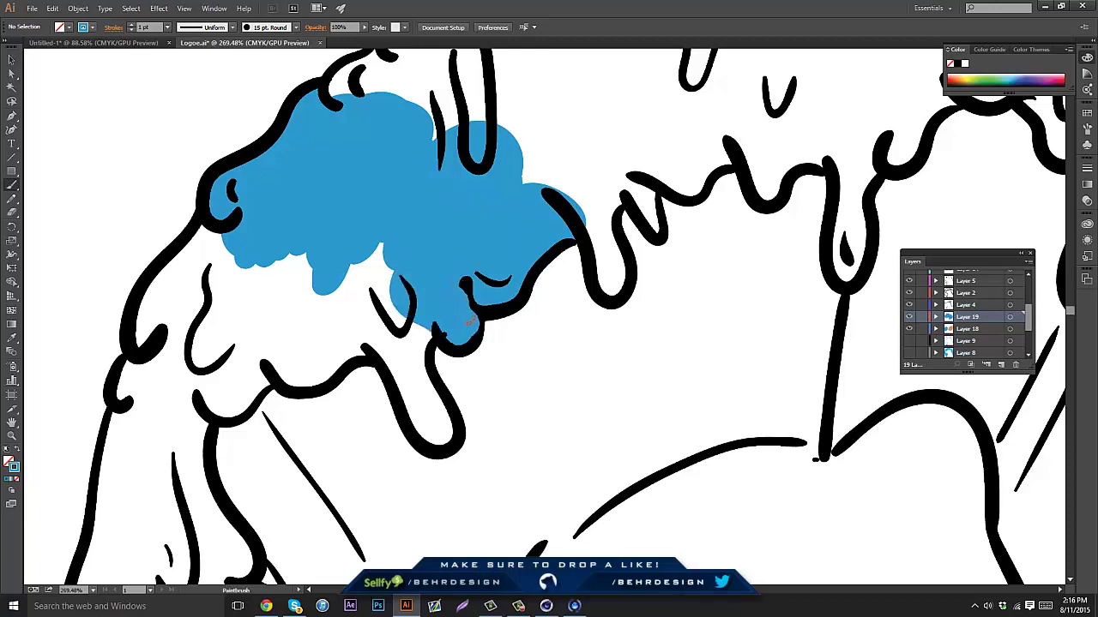
pyautogui.moveTo(394, 353)
pyautogui.mouseDown()
pyautogui.moveTo(369, 326)
pyautogui.moveTo(394, 350)
pyautogui.mouseUp()
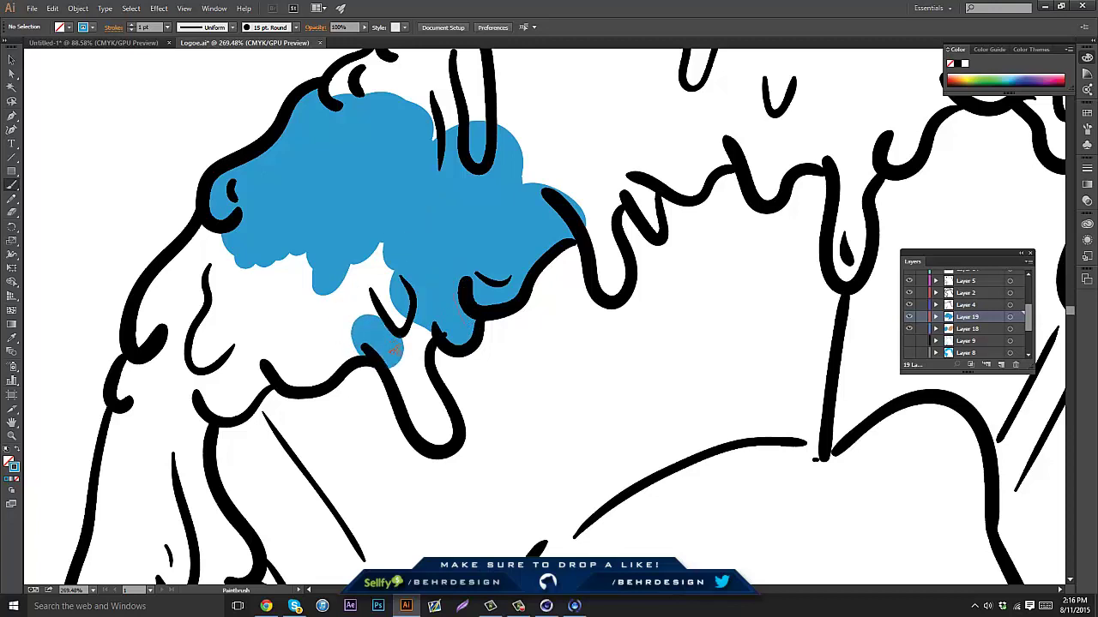
pyautogui.hotkey('ctrl', 'z')
pyautogui.hotkey('ctrl', 'z')
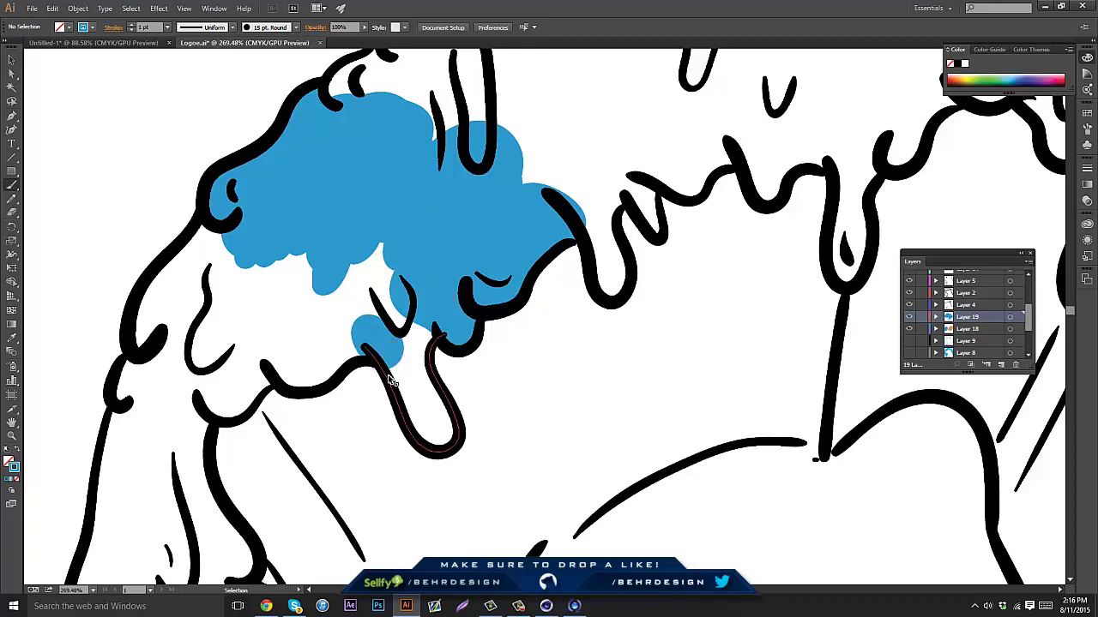
# Reduce the 15 pt. Round brush size and its variation to 17 pt, leaving existing strokes unchanged
pyautogui.click(268, 28)
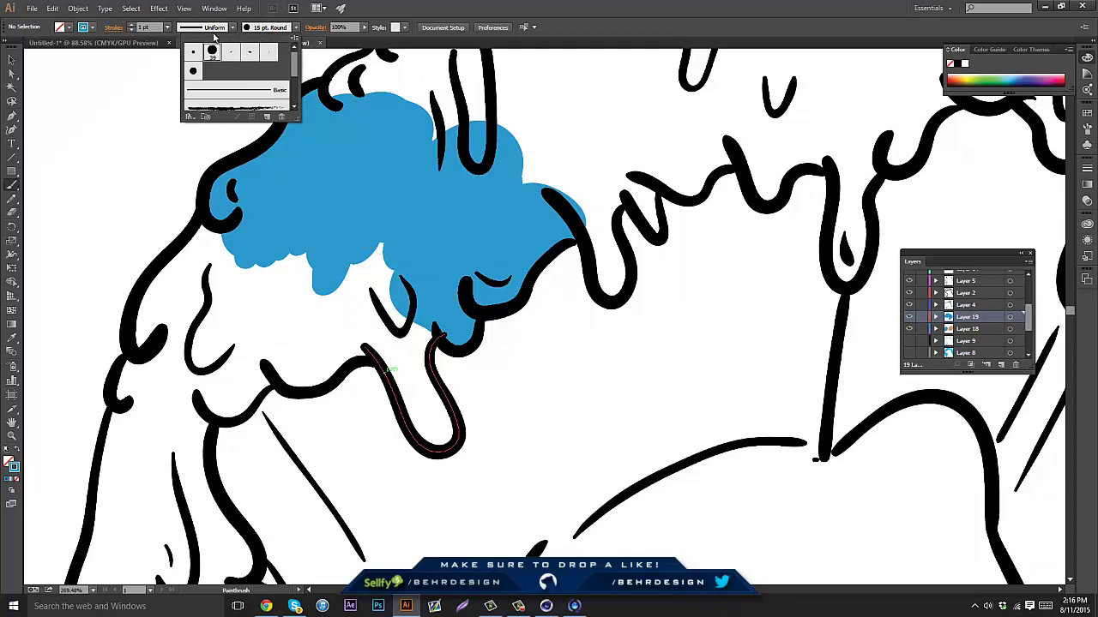
pyautogui.doubleClick(212, 54)
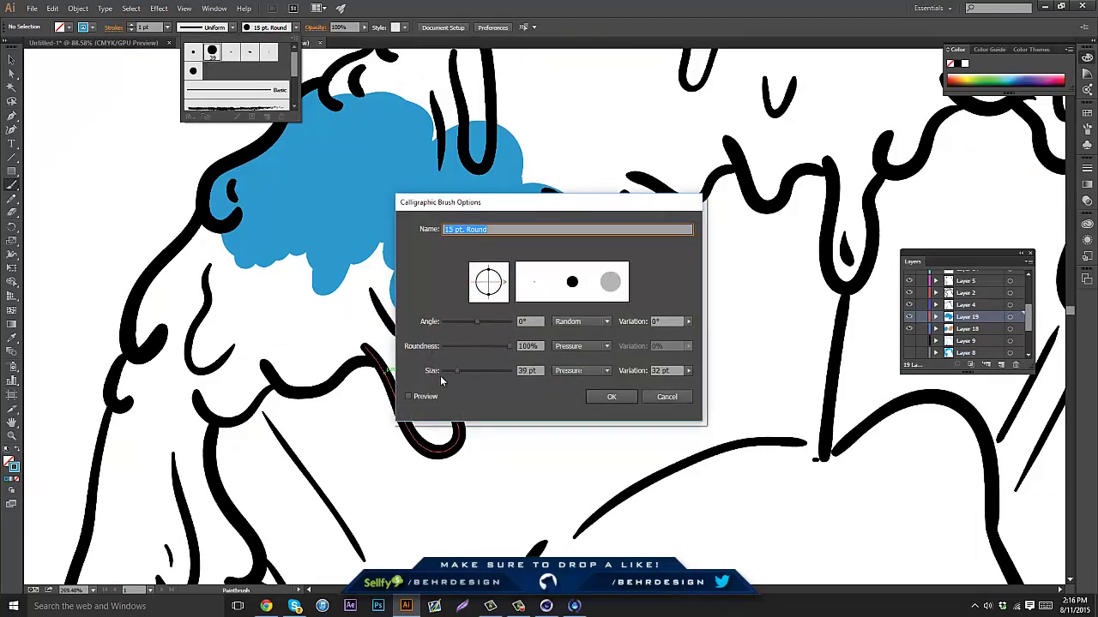
pyautogui.moveTo(456, 372); pyautogui.dragTo(450, 374)
pyautogui.click(612, 396)
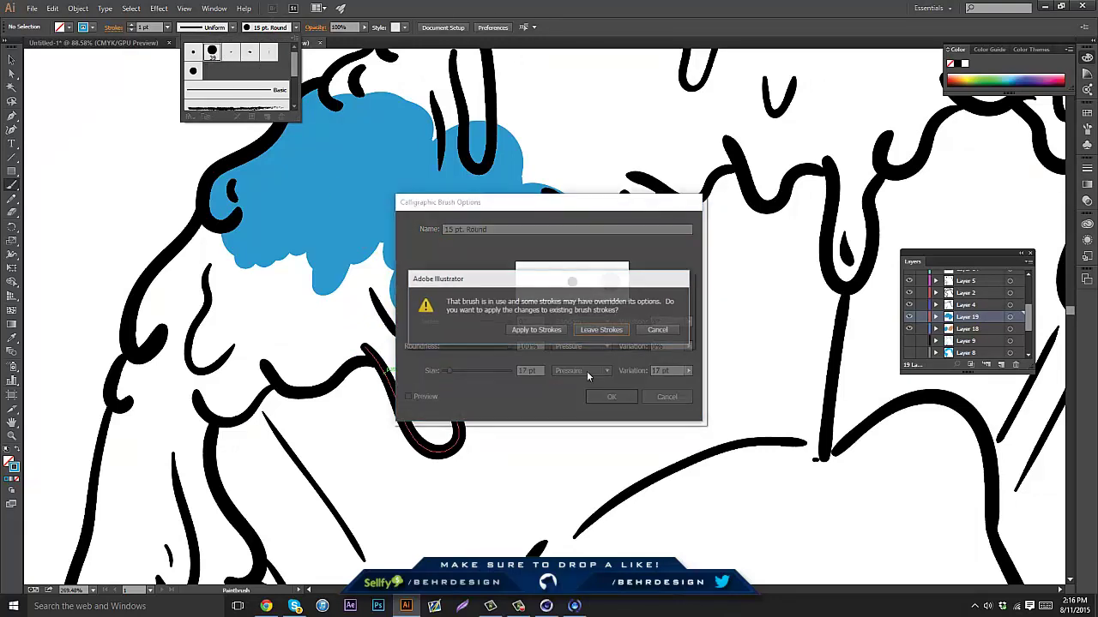
pyautogui.click(598, 330)
pyautogui.click(431, 331)
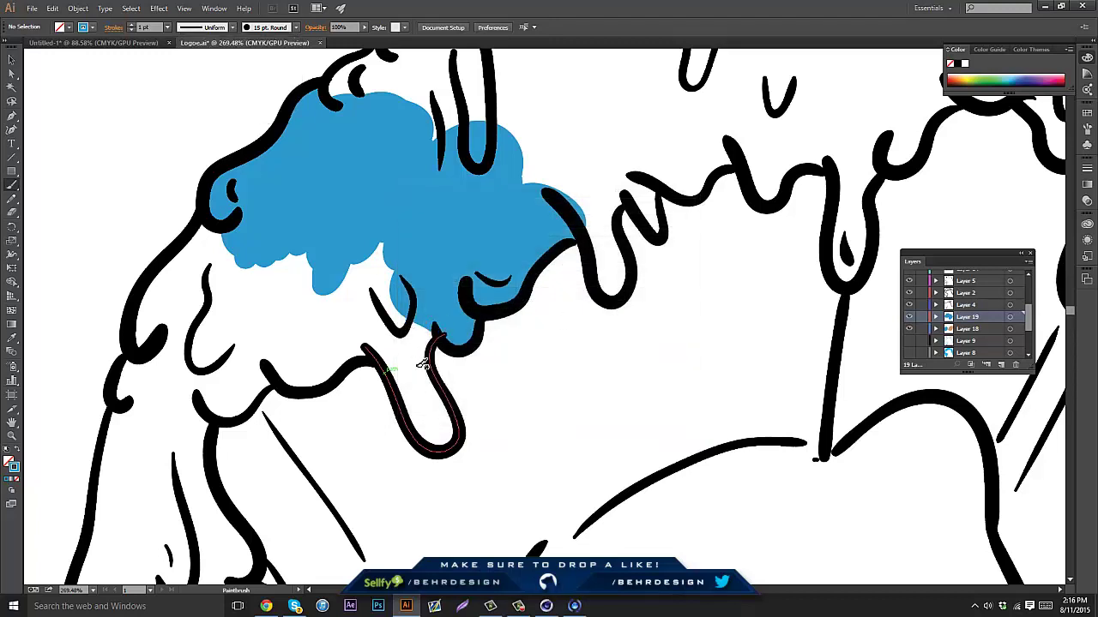
# Fill the long hanging drip with blue and extend the color across the white area to the left outline
pyautogui.moveTo(404, 322)
pyautogui.mouseDown()
pyautogui.moveTo(443, 436)
pyautogui.moveTo(438, 407)
pyautogui.mouseUp()
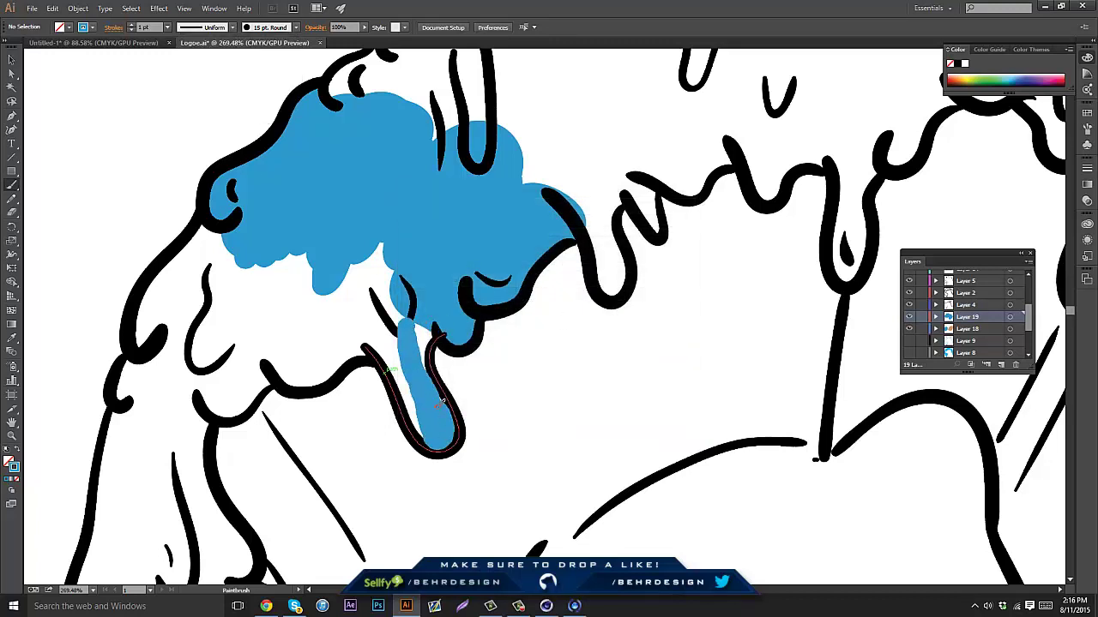
pyautogui.moveTo(424, 360); pyautogui.dragTo(428, 329)
pyautogui.moveTo(408, 326)
pyautogui.mouseDown()
pyautogui.moveTo(408, 383)
pyautogui.moveTo(433, 436)
pyautogui.mouseUp()
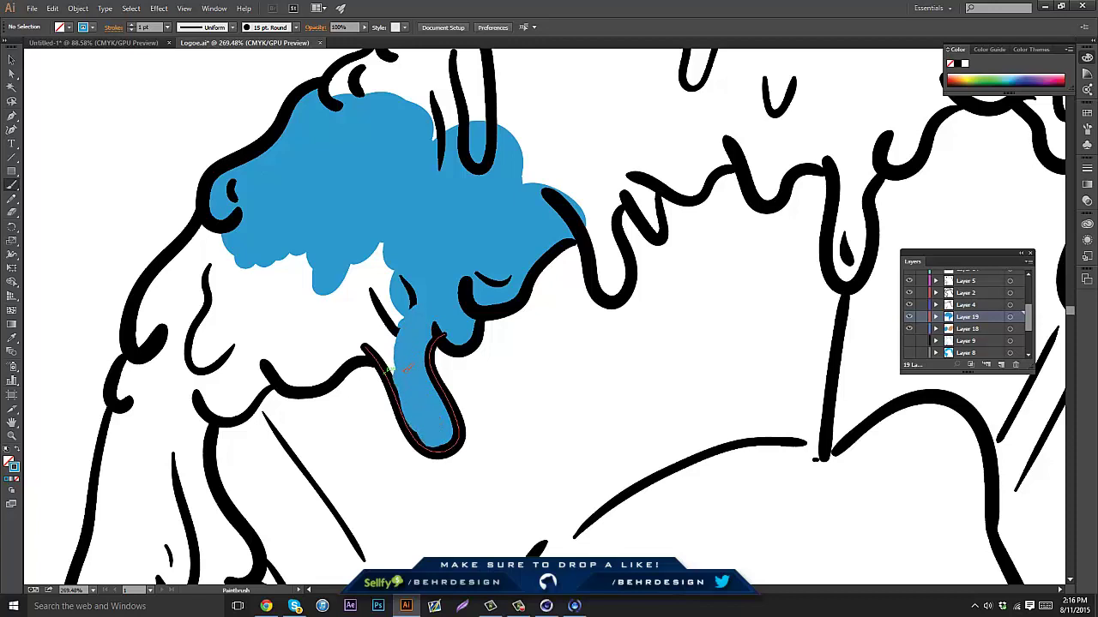
pyautogui.moveTo(392, 371)
pyautogui.mouseDown()
pyautogui.moveTo(382, 309)
pyautogui.moveTo(403, 292)
pyautogui.mouseUp()
pyautogui.moveTo(230, 214)
pyautogui.mouseDown()
pyautogui.moveTo(155, 360)
pyautogui.moveTo(137, 313)
pyautogui.moveTo(214, 224)
pyautogui.moveTo(248, 334)
pyautogui.moveTo(360, 283)
pyautogui.moveTo(377, 258)
pyautogui.moveTo(347, 343)
pyautogui.moveTo(309, 377)
pyautogui.moveTo(287, 378)
pyautogui.moveTo(302, 346)
pyautogui.moveTo(330, 327)
pyautogui.mouseUp()
pyautogui.scroll(-2, 322, 140)
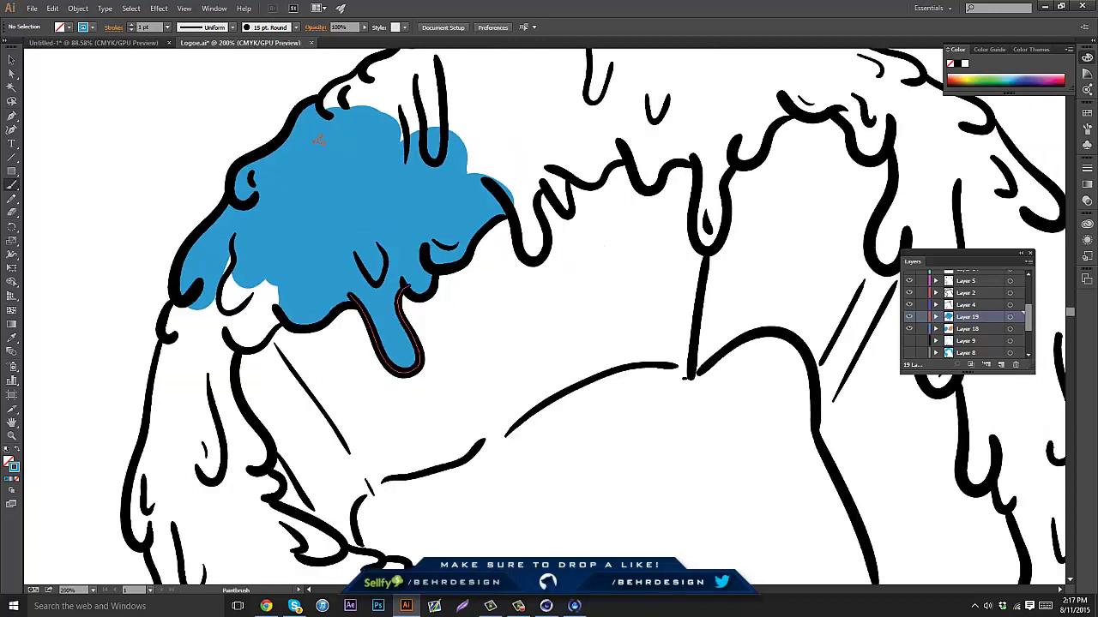
# Hide the partly painted Layer 19 and show the finished blue fill on Layer 8
pyautogui.moveTo(787, 356); pyautogui.dragTo(714, 346)
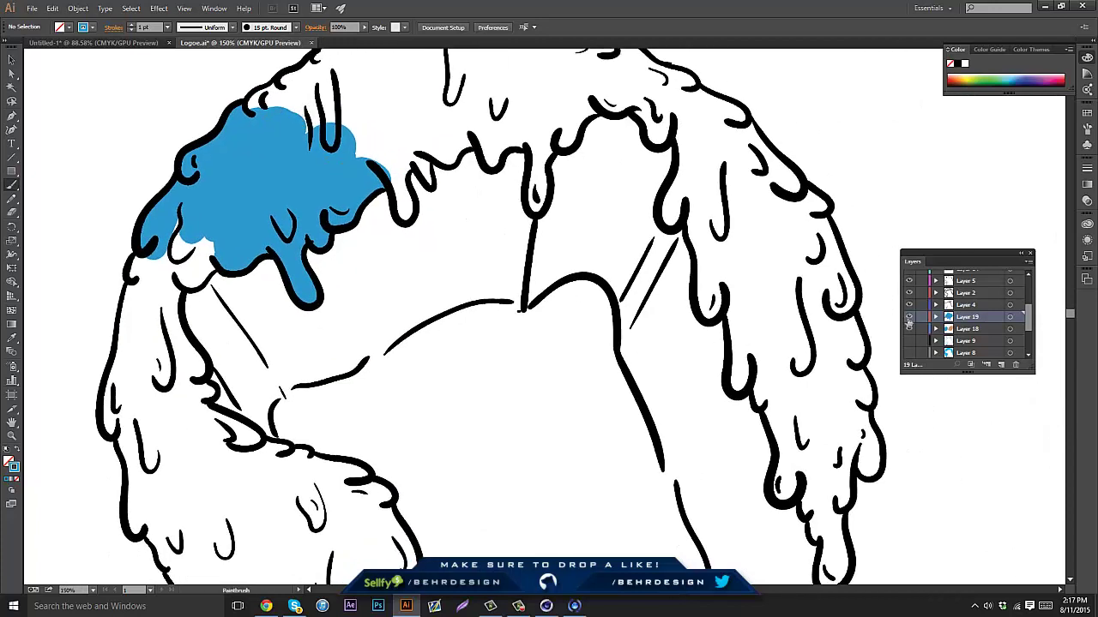
pyautogui.click(909, 318)
pyautogui.click(909, 352)
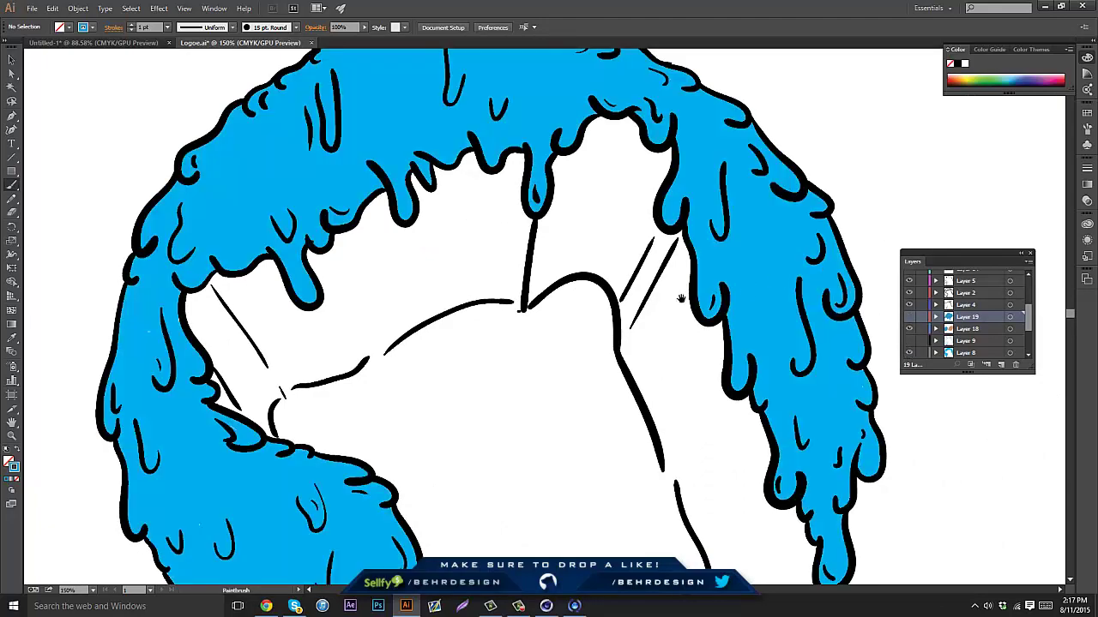
pyautogui.moveTo(681, 298); pyautogui.dragTo(495, 232)
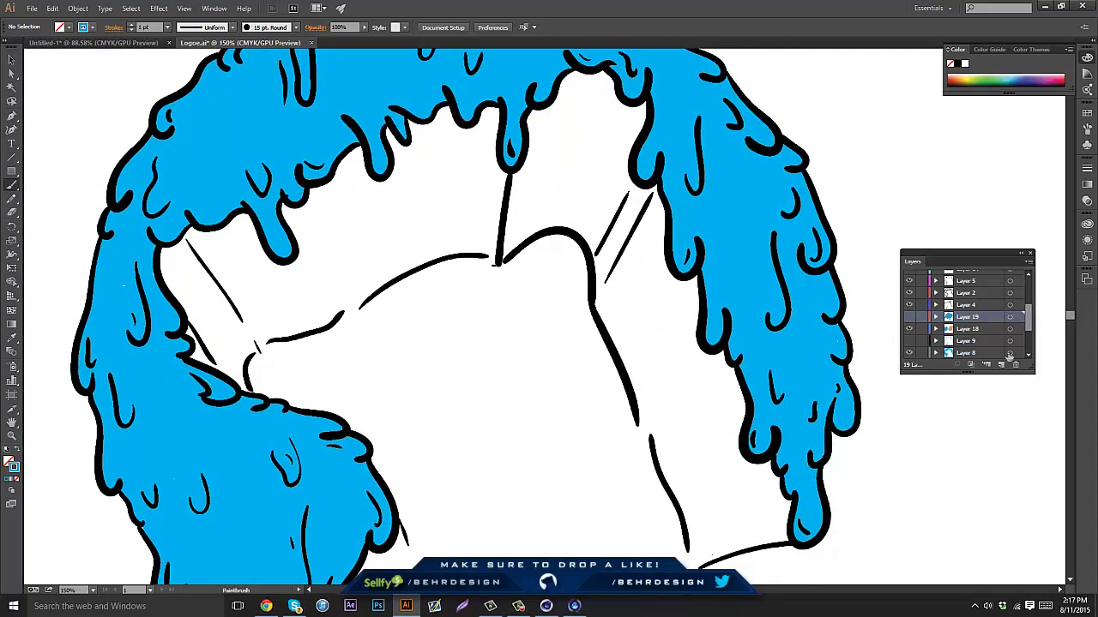
# Create a new layer directly above Layer 13, beneath the blue fill of Layer 8
pyautogui.click(978, 342)
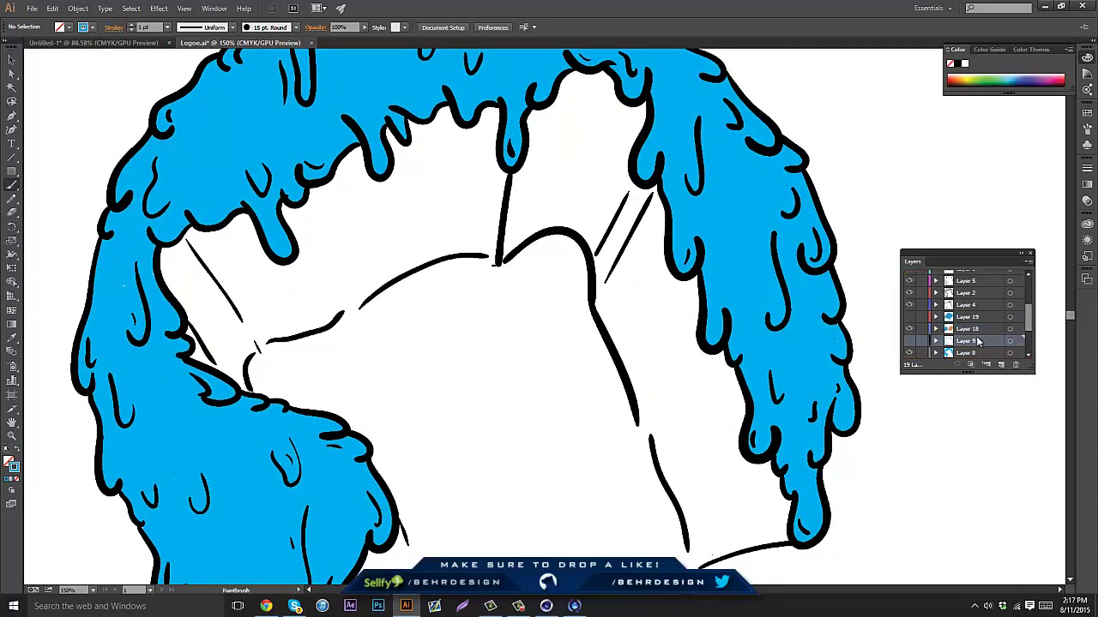
pyautogui.moveTo(1027, 321); pyautogui.dragTo(1033, 336)
pyautogui.click(986, 322)
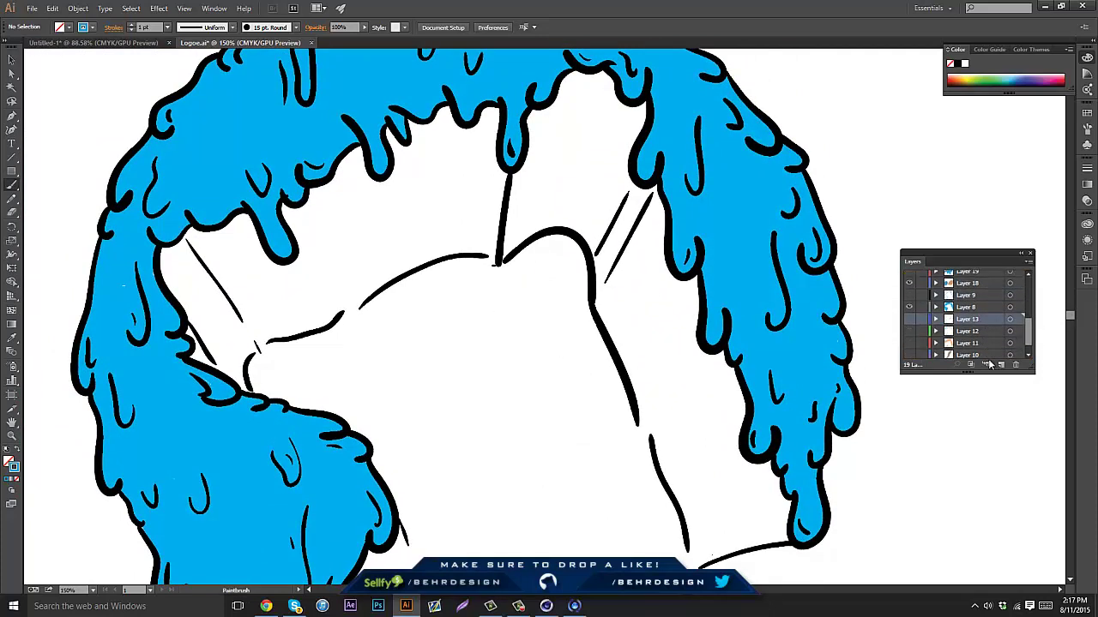
pyautogui.click(1001, 365)
# Sample the tan swatch color and paint tan below the upper drips, from the long left drip toward the right side
pyautogui.doubleClick(14, 468)
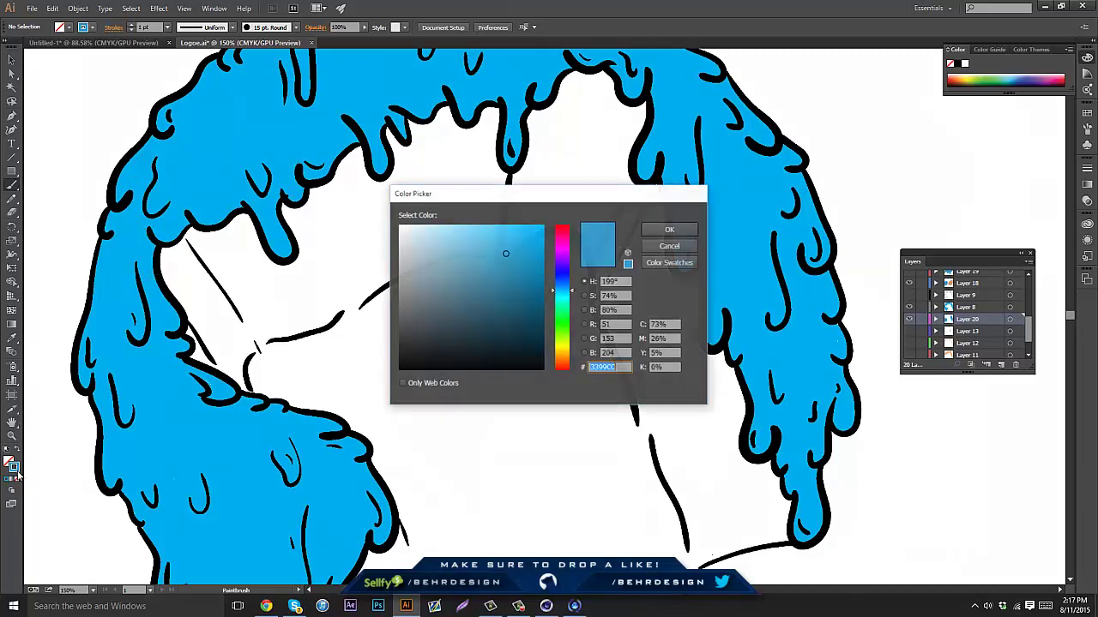
pyautogui.click(669, 247)
pyautogui.moveTo(303, 283); pyautogui.dragTo(620, 334)
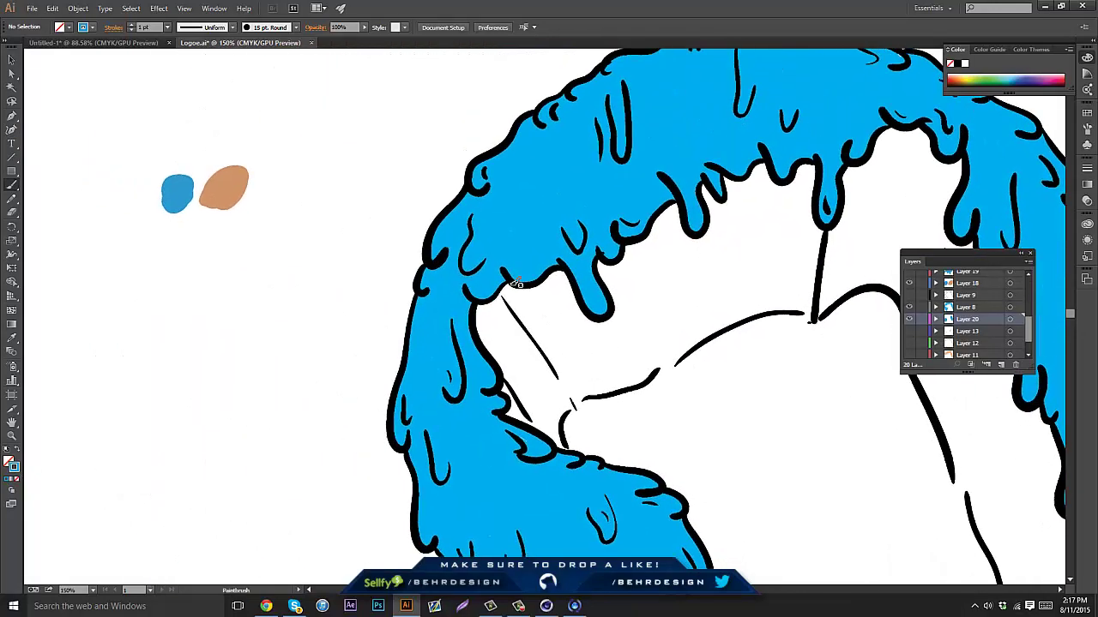
pyautogui.click(12, 338)
pyautogui.click(230, 187)
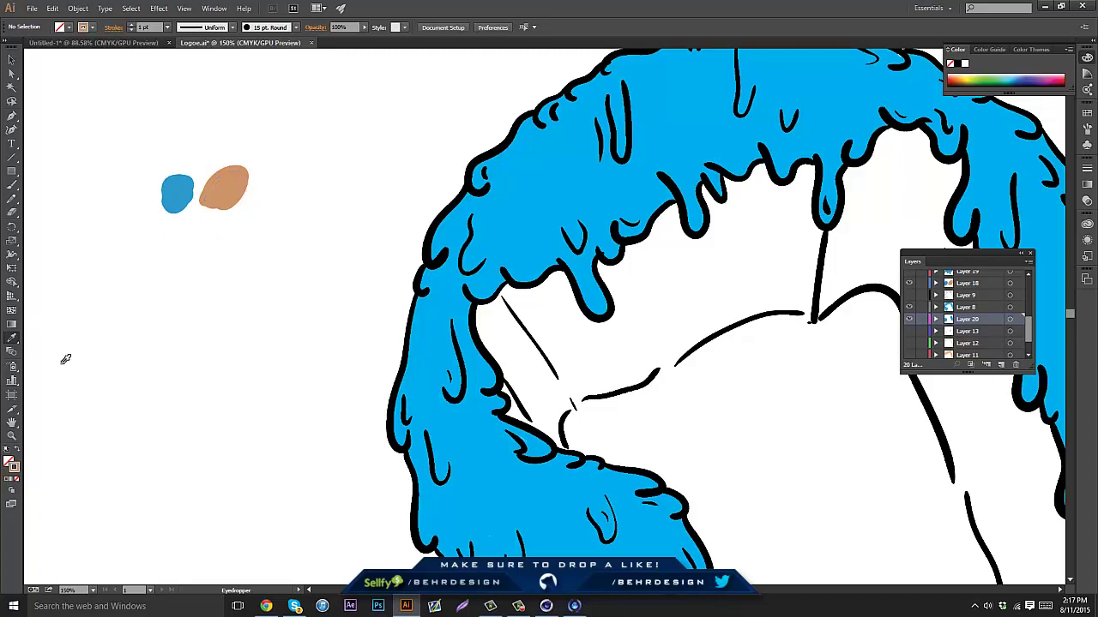
pyautogui.click(12, 186)
pyautogui.moveTo(456, 185)
pyautogui.mouseDown()
pyautogui.moveTo(364, 174)
pyautogui.moveTo(182, 105)
pyautogui.mouseUp()
pyautogui.moveTo(385, 170)
pyautogui.mouseDown()
pyautogui.moveTo(369, 210)
pyautogui.moveTo(367, 178)
pyautogui.moveTo(338, 207)
pyautogui.moveTo(324, 175)
pyautogui.moveTo(379, 172)
pyautogui.mouseUp()
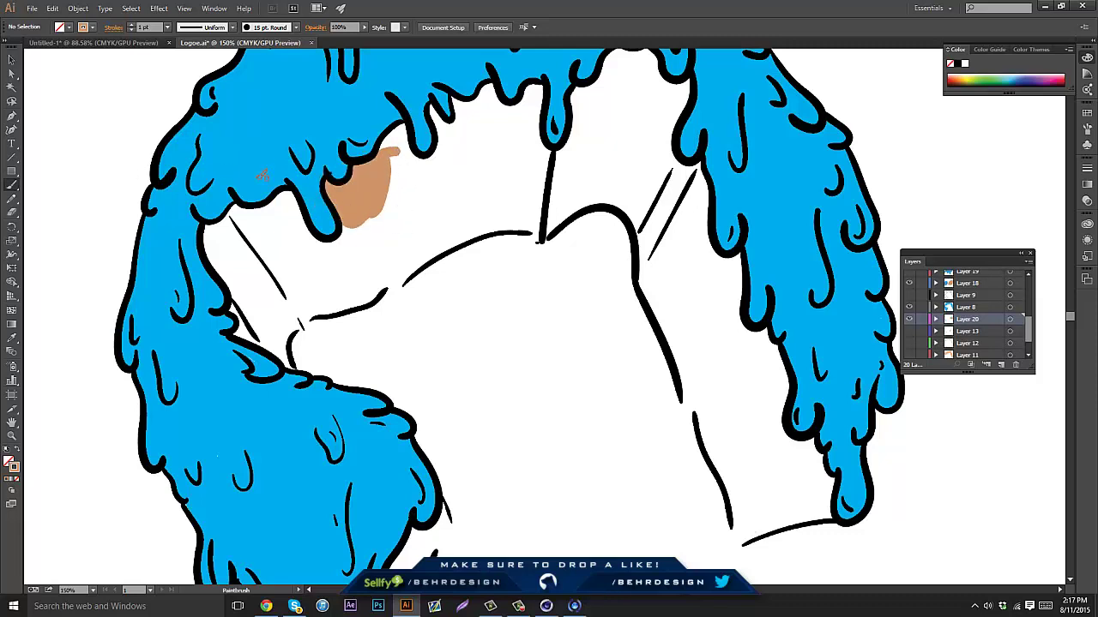
pyautogui.moveTo(387, 193)
pyautogui.mouseDown()
pyautogui.moveTo(384, 144)
pyautogui.moveTo(424, 161)
pyautogui.moveTo(433, 106)
pyautogui.moveTo(508, 137)
pyautogui.moveTo(531, 85)
pyautogui.moveTo(545, 172)
pyautogui.moveTo(621, 48)
pyautogui.moveTo(633, 47)
pyautogui.moveTo(651, 108)
pyautogui.mouseUp()
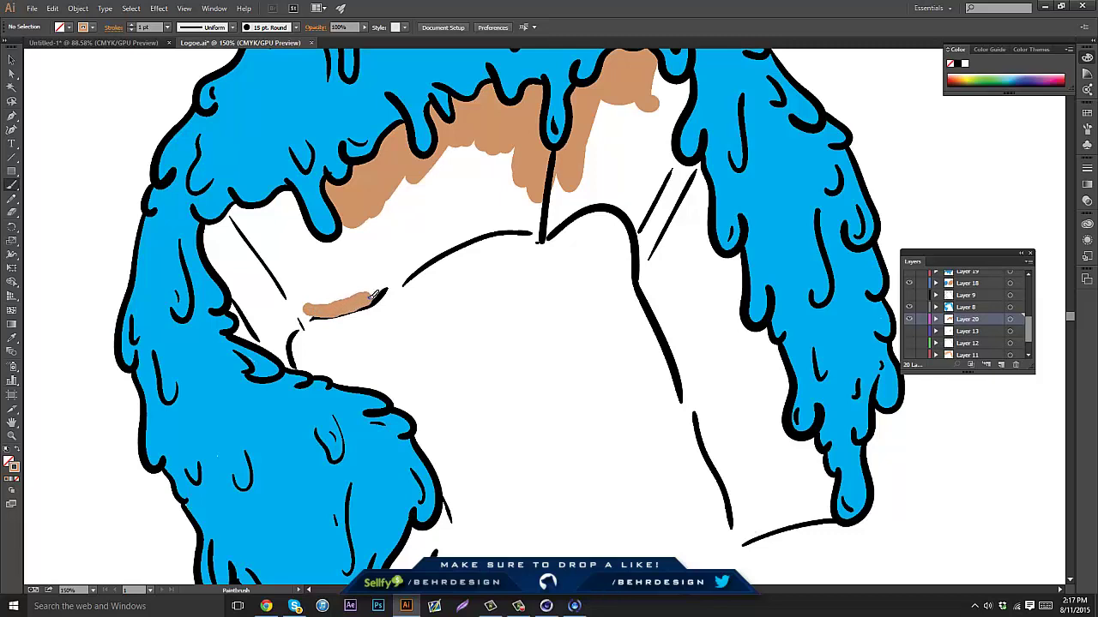
# Paint tan along the lower contour line and fill the inner band from the center line to the left blue edge
pyautogui.moveTo(412, 270); pyautogui.dragTo(468, 222)
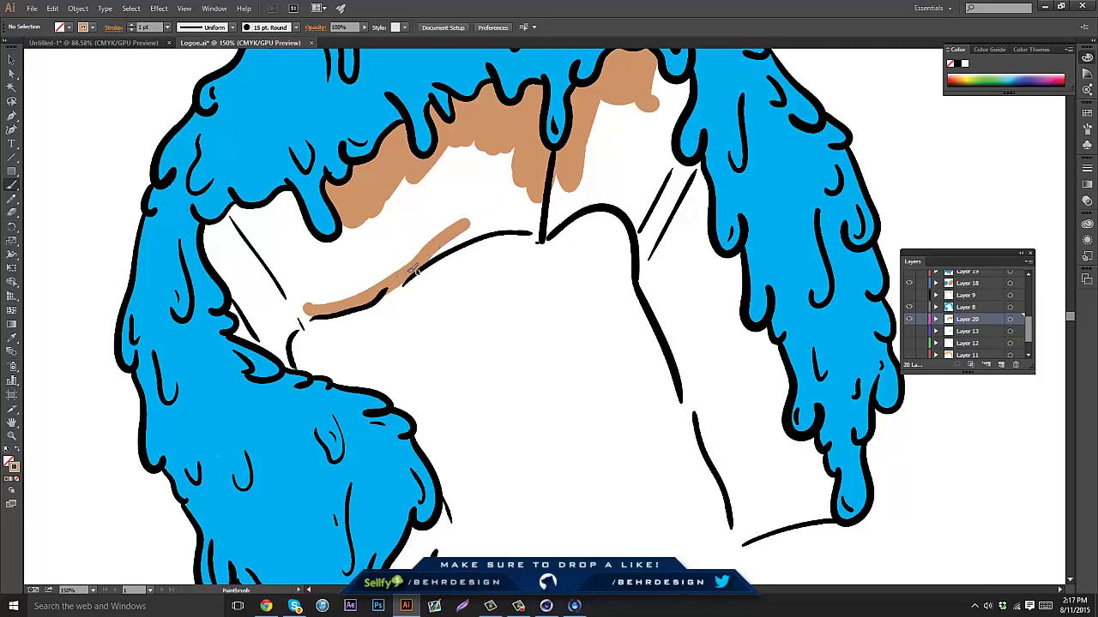
pyautogui.moveTo(491, 226)
pyautogui.mouseDown()
pyautogui.moveTo(550, 232)
pyautogui.moveTo(577, 211)
pyautogui.moveTo(545, 224)
pyautogui.moveTo(558, 184)
pyautogui.moveTo(549, 211)
pyautogui.moveTo(435, 246)
pyautogui.mouseUp()
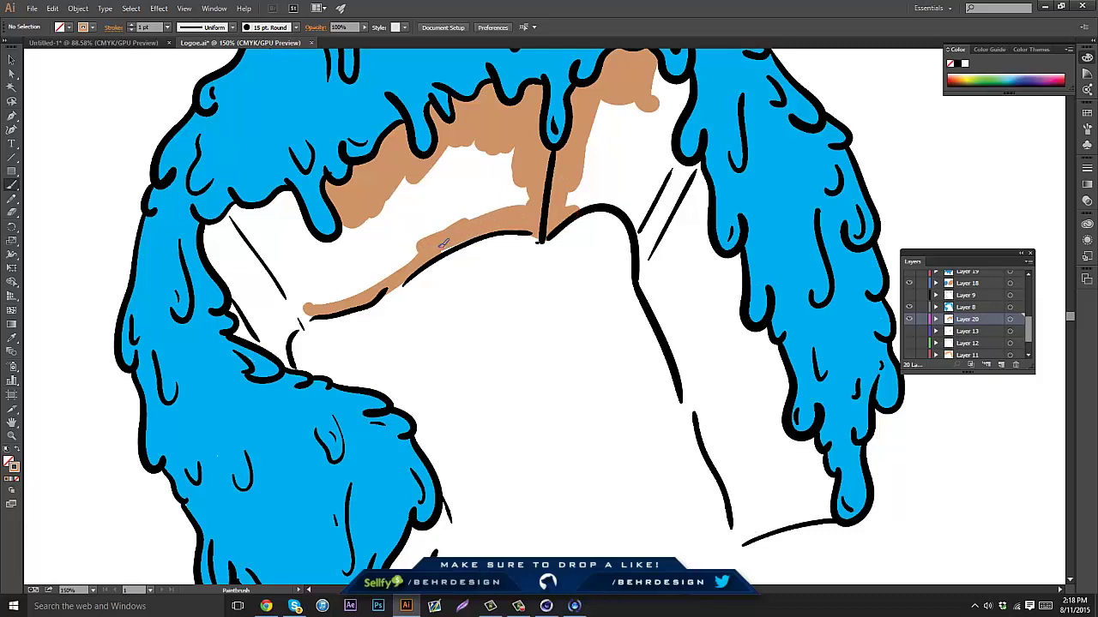
pyautogui.moveTo(509, 218)
pyautogui.mouseDown()
pyautogui.moveTo(525, 192)
pyautogui.moveTo(485, 173)
pyautogui.moveTo(447, 225)
pyautogui.moveTo(446, 194)
pyautogui.mouseUp()
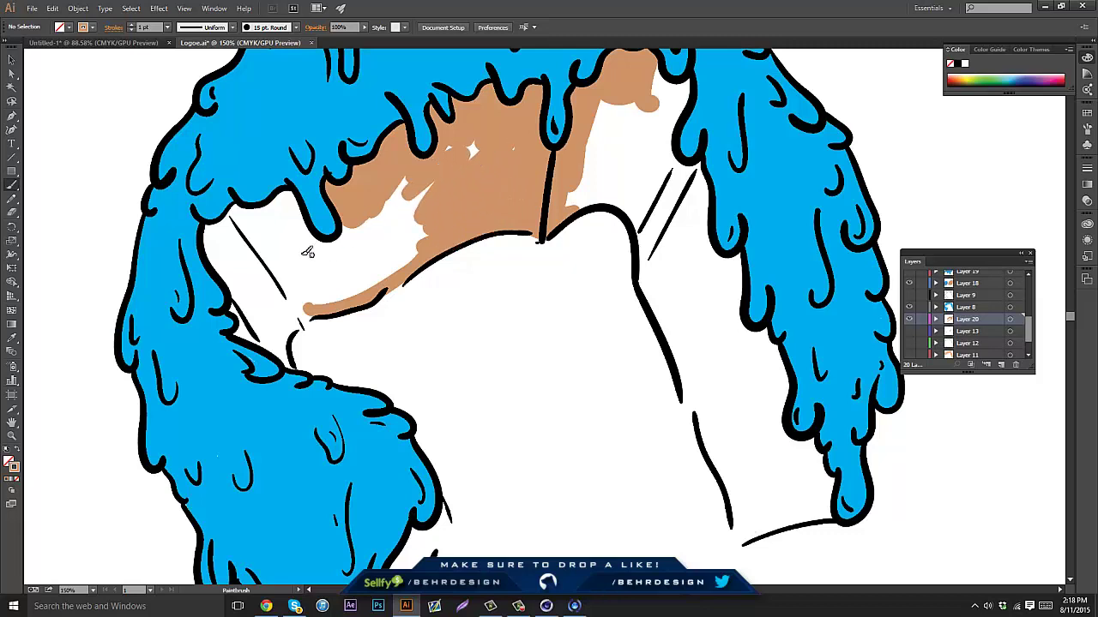
pyautogui.moveTo(262, 310)
pyautogui.mouseDown()
pyautogui.moveTo(222, 212)
pyautogui.moveTo(208, 232)
pyautogui.moveTo(232, 285)
pyautogui.moveTo(235, 208)
pyautogui.moveTo(283, 186)
pyautogui.moveTo(246, 313)
pyautogui.moveTo(258, 354)
pyautogui.moveTo(278, 370)
pyautogui.moveTo(284, 359)
pyautogui.moveTo(293, 377)
pyautogui.moveTo(282, 353)
pyautogui.moveTo(294, 314)
pyautogui.moveTo(286, 341)
pyautogui.mouseUp()
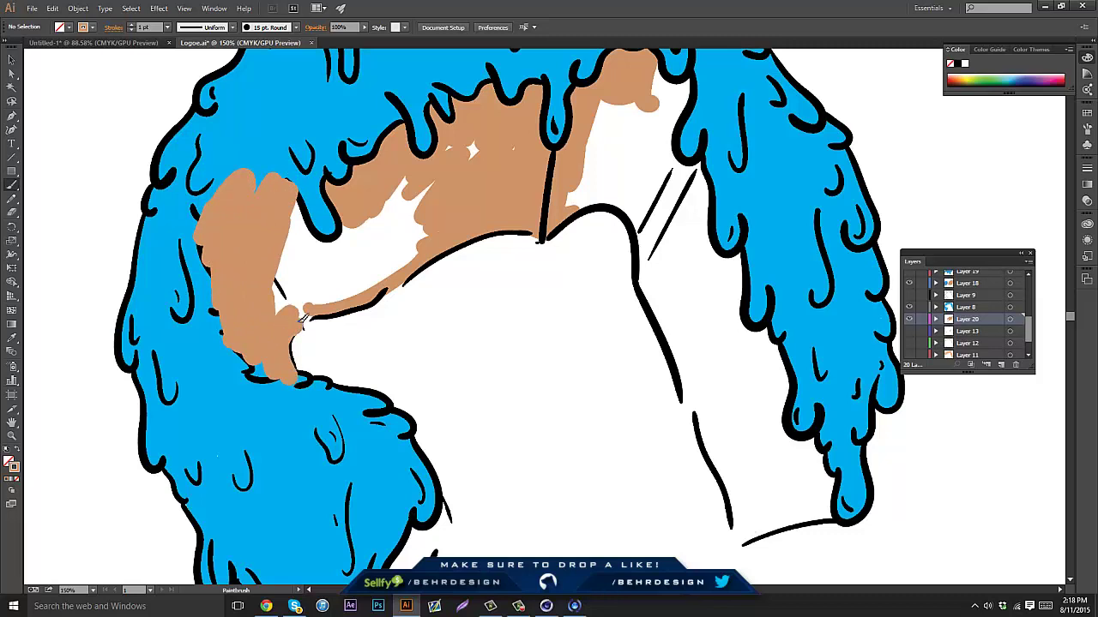
pyautogui.moveTo(315, 306)
pyautogui.mouseDown()
pyautogui.moveTo(283, 287)
pyautogui.moveTo(291, 210)
pyautogui.moveTo(284, 314)
pyautogui.moveTo(320, 258)
pyautogui.moveTo(320, 280)
pyautogui.moveTo(377, 221)
pyautogui.moveTo(391, 240)
pyautogui.moveTo(424, 250)
pyautogui.moveTo(439, 230)
pyautogui.moveTo(390, 272)
pyautogui.moveTo(316, 299)
pyautogui.moveTo(387, 251)
pyautogui.mouseUp()
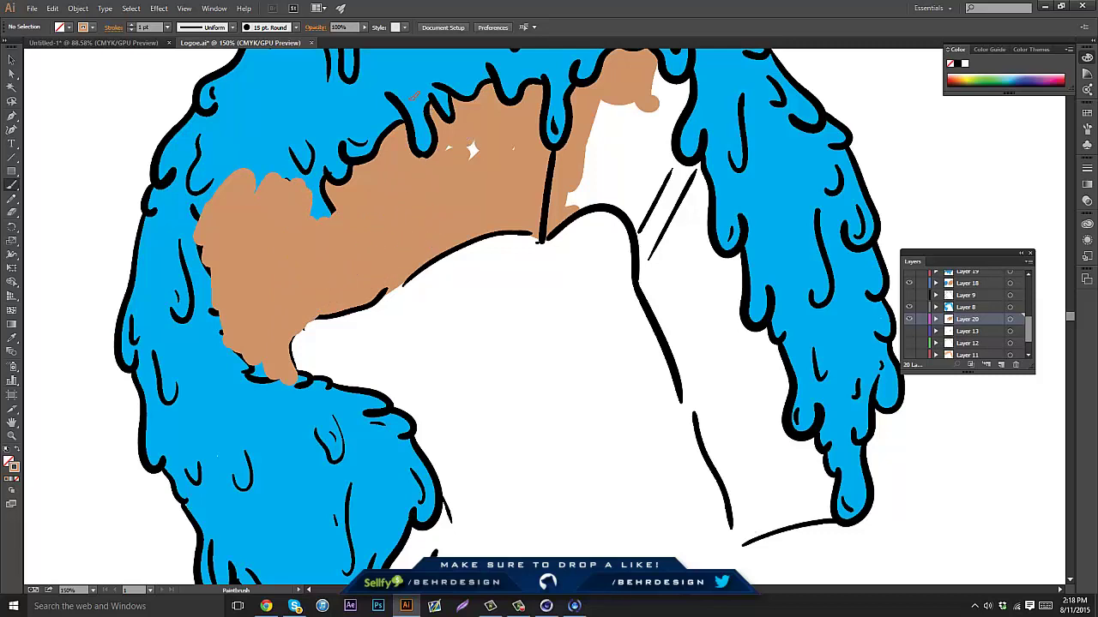
pyautogui.moveTo(356, 234); pyautogui.dragTo(325, 173)
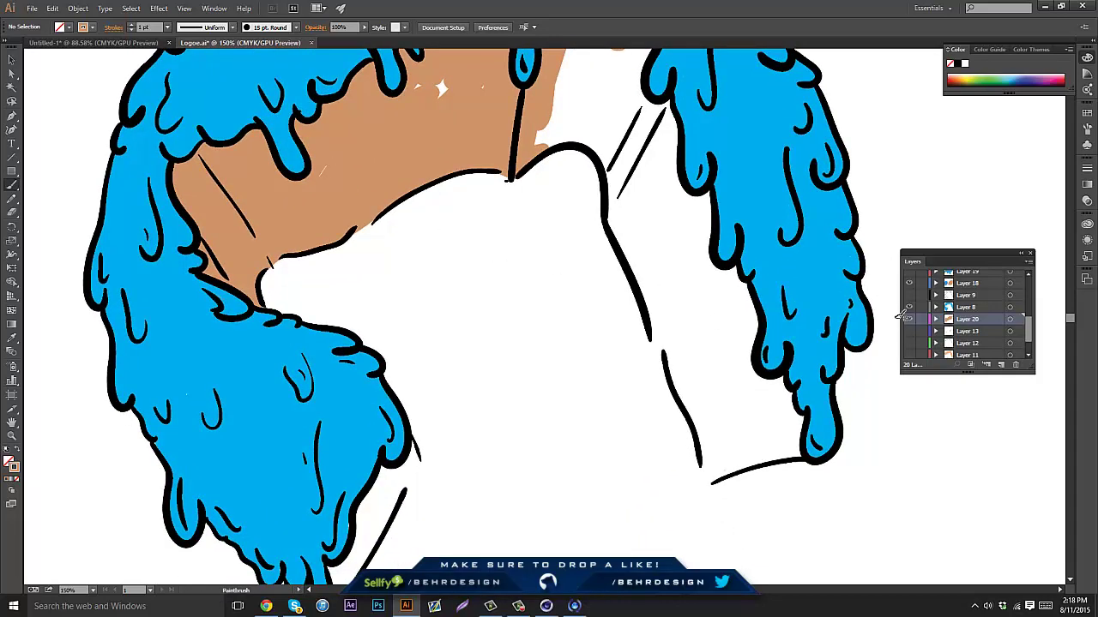
# Hide the partly painted Layer 20 and show the finished tan fill on Layer 11
pyautogui.click(909, 329)
pyautogui.click(910, 356)
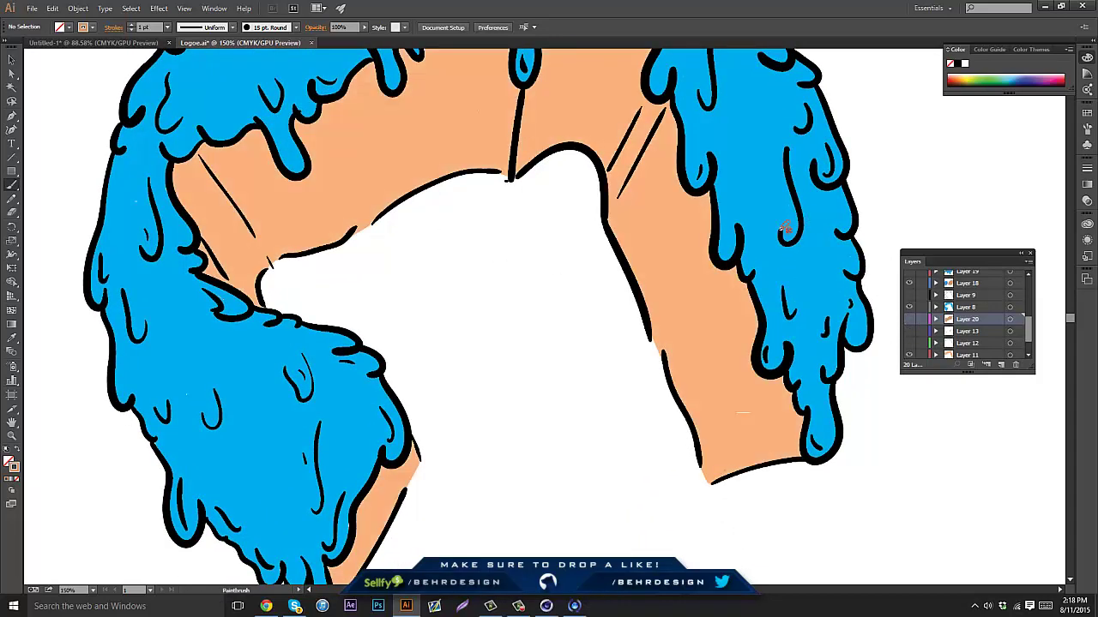
pyautogui.moveTo(513, 211)
pyautogui.mouseDown()
pyautogui.moveTo(505, 265)
pyautogui.moveTo(458, 338)
pyautogui.moveTo(592, 194)
pyautogui.moveTo(543, 162)
pyautogui.moveTo(473, 223)
pyautogui.moveTo(466, 277)
pyautogui.moveTo(578, 143)
pyautogui.mouseUp()
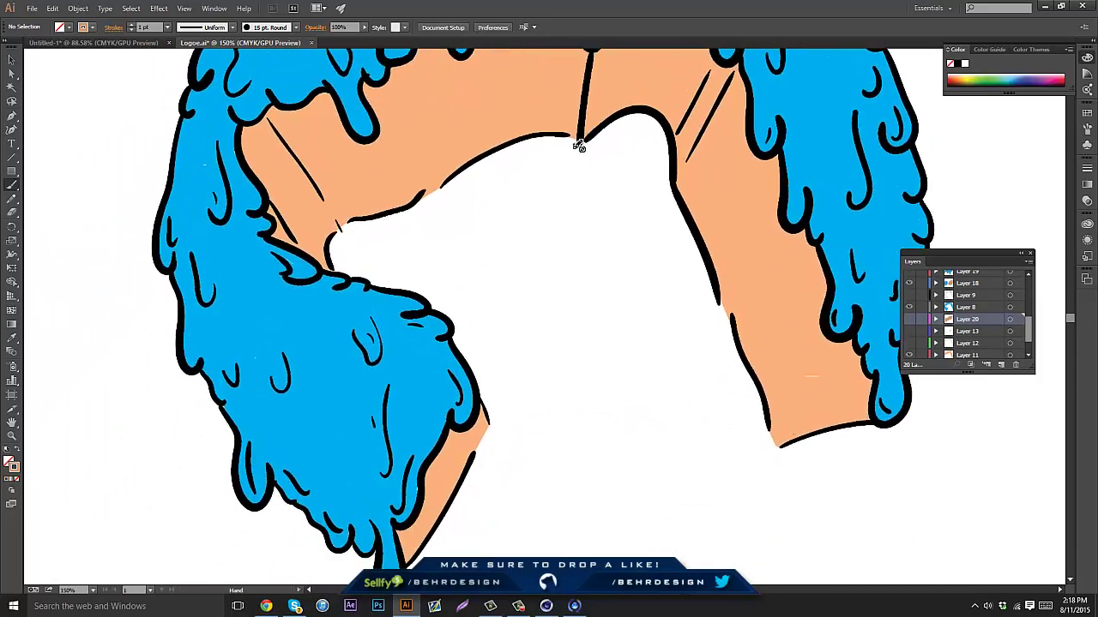
# Create a new layer directly above Layer 8 for the drip shading
pyautogui.click(972, 311)
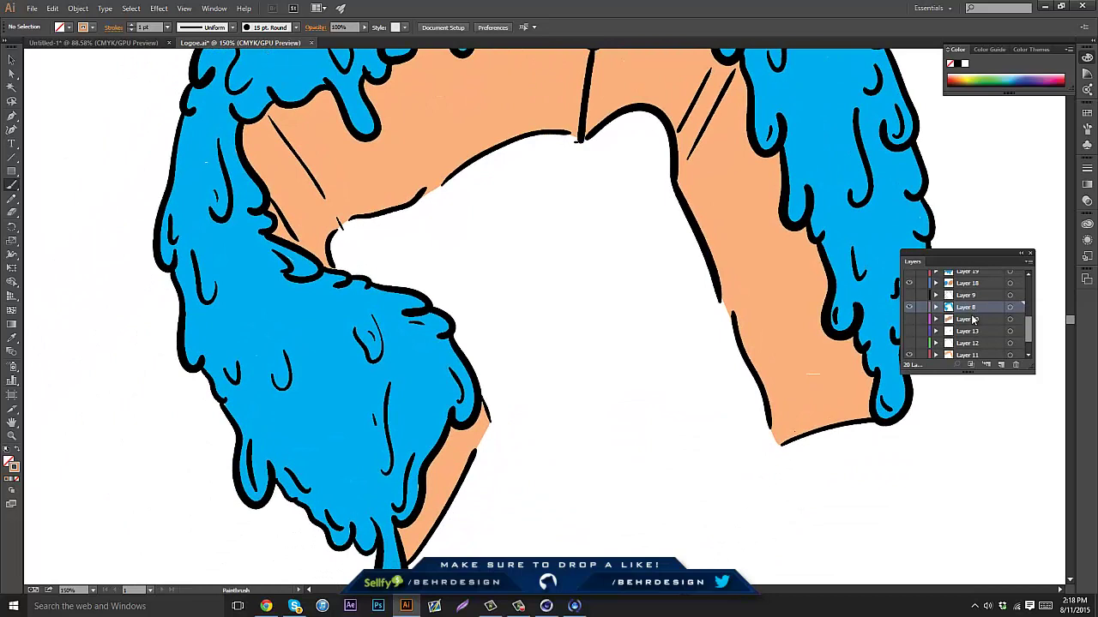
pyautogui.click(999, 366)
pyautogui.press('space')
pyautogui.click(11, 436)
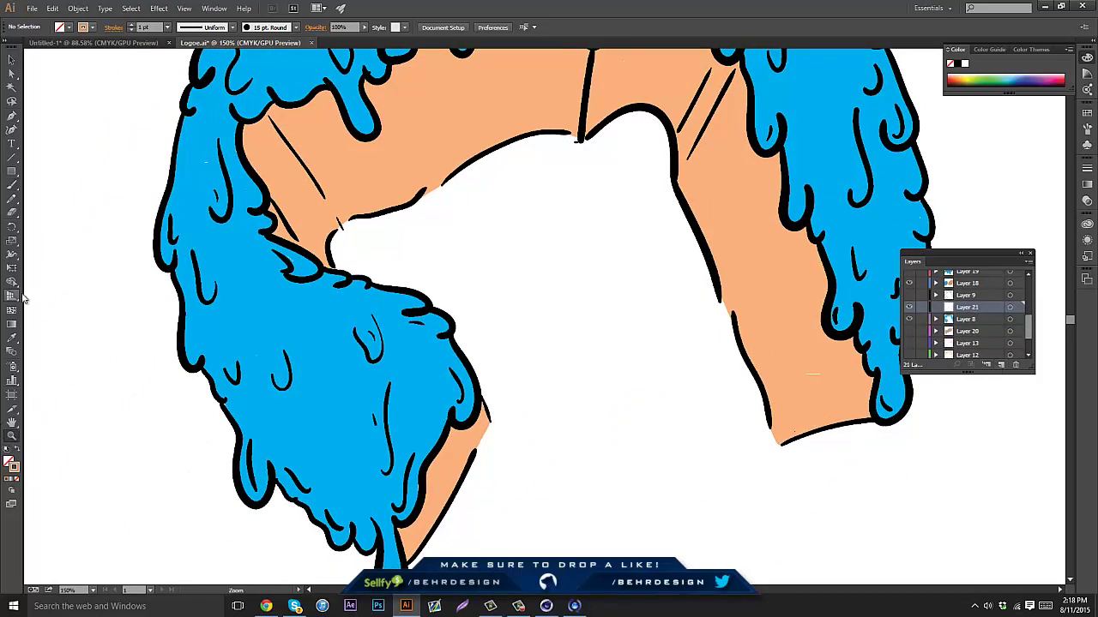
# Sample the blue of the drips and darken the stroke color to #0082AA
pyautogui.click(15, 340)
pyautogui.click(250, 325)
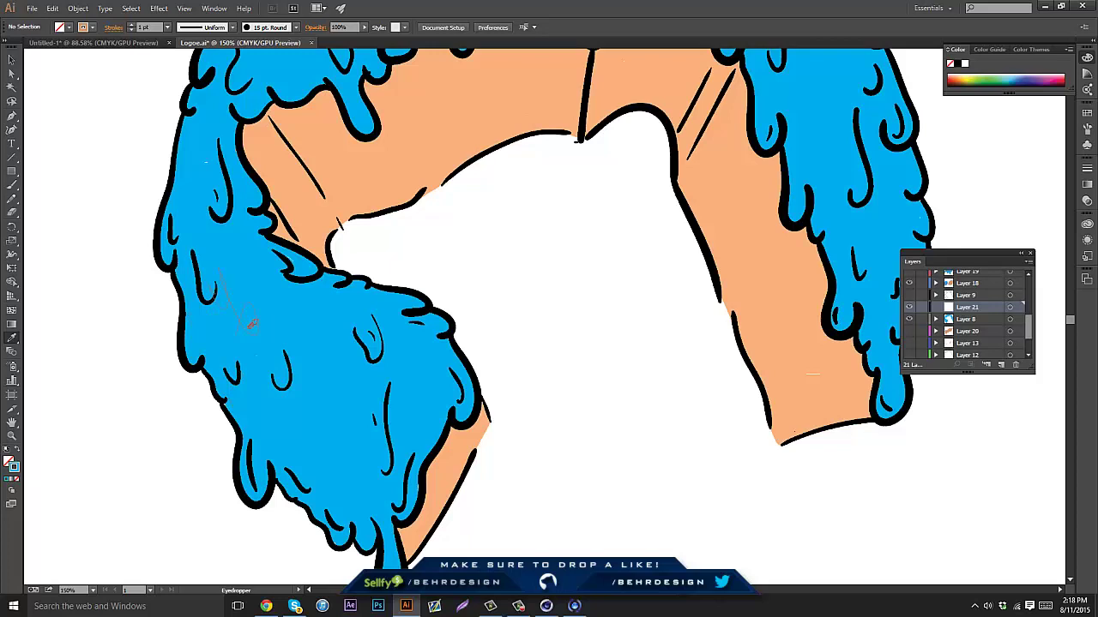
pyautogui.doubleClick(13, 468)
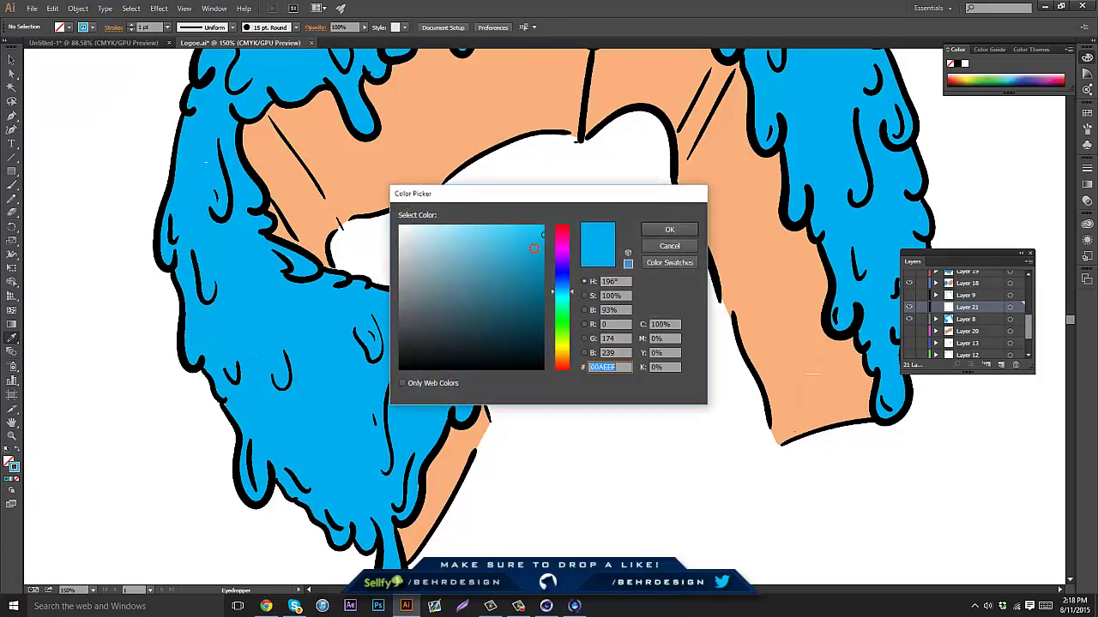
pyautogui.moveTo(524, 274); pyautogui.dragTo(552, 272)
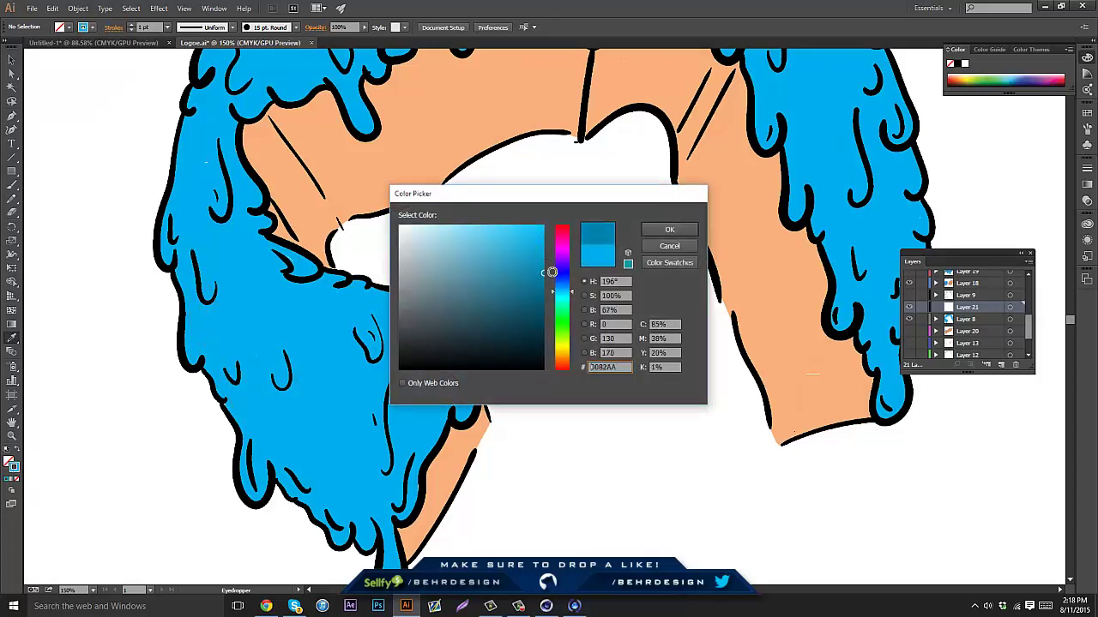
pyautogui.click(665, 227)
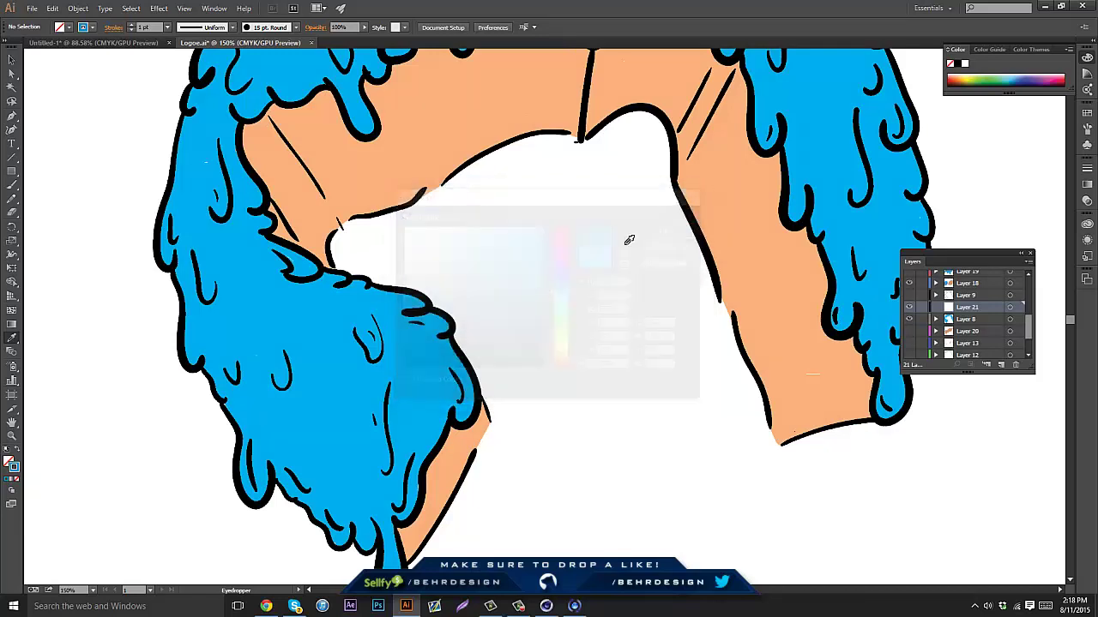
# Test a dark blue brush stroke on the drip, undo it, and paint a dark blue swatch dab beside the artwork
pyautogui.click(12, 184)
pyautogui.moveTo(258, 318); pyautogui.dragTo(254, 334)
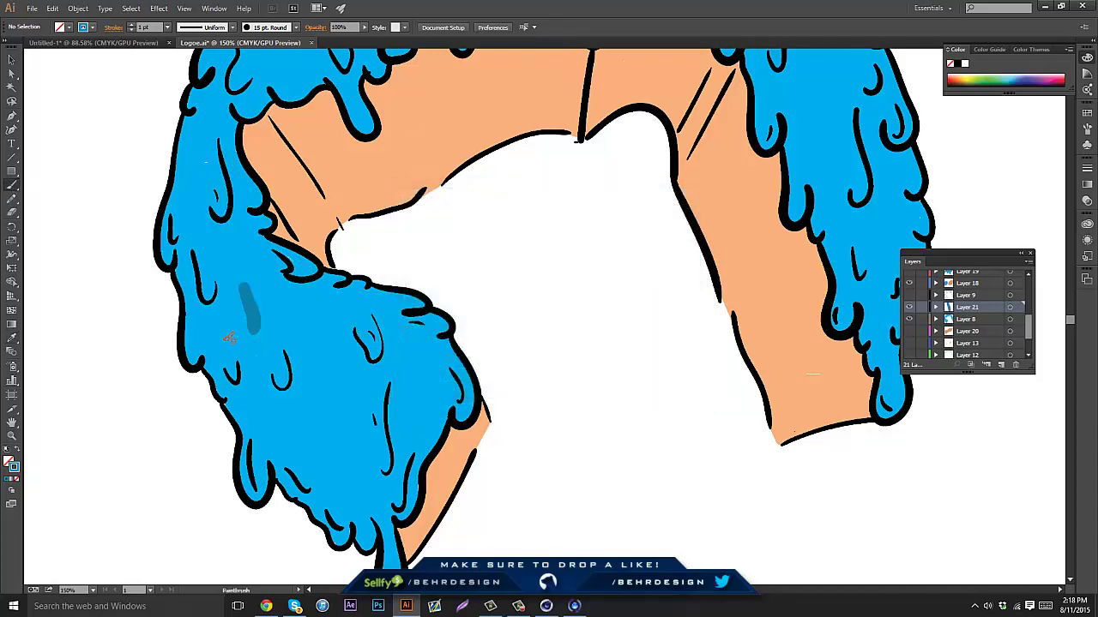
pyautogui.hotkey('ctrl', 'z')
pyautogui.moveTo(101, 431); pyautogui.dragTo(96, 435)
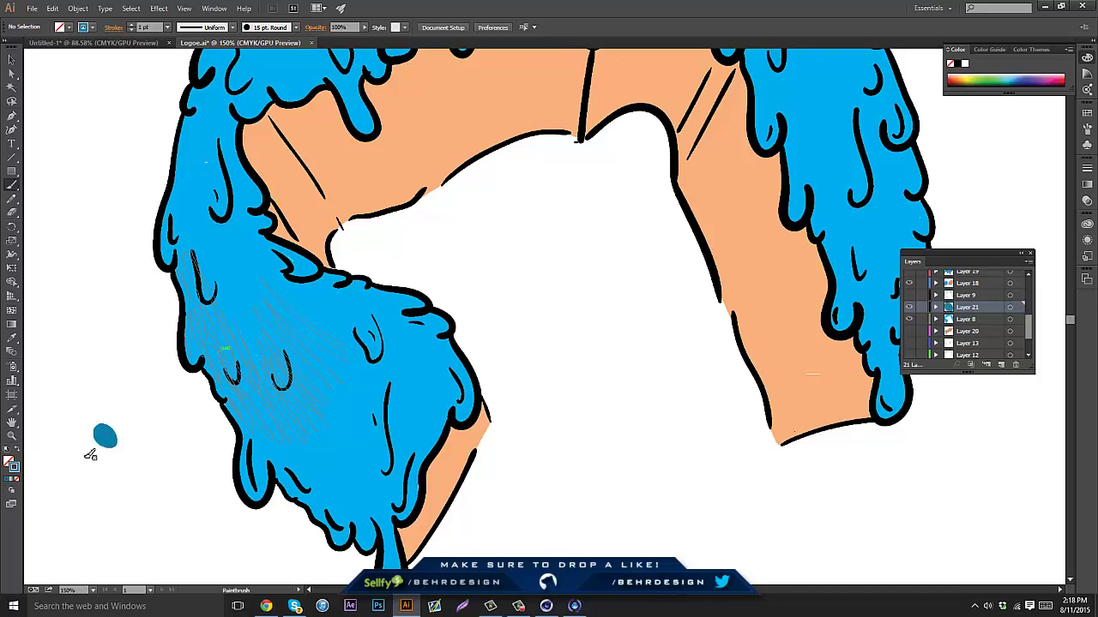
# Choose the Touch Calligraphic brush and shade the inside edge of the lower-left hanging drip in dark blue
pyautogui.click(12, 435)
pyautogui.moveTo(191, 322); pyautogui.dragTo(360, 249)
pyautogui.press('space')
pyautogui.moveTo(301, 371); pyautogui.dragTo(194, 86)
pyautogui.click(266, 28)
pyautogui.click(194, 72)
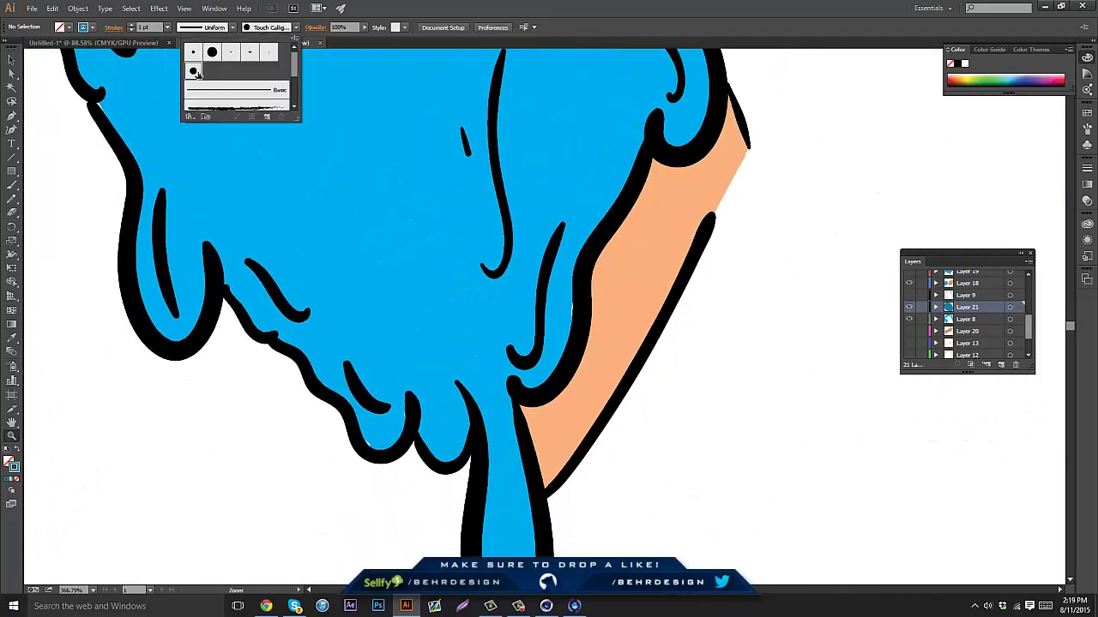
pyautogui.click(12, 186)
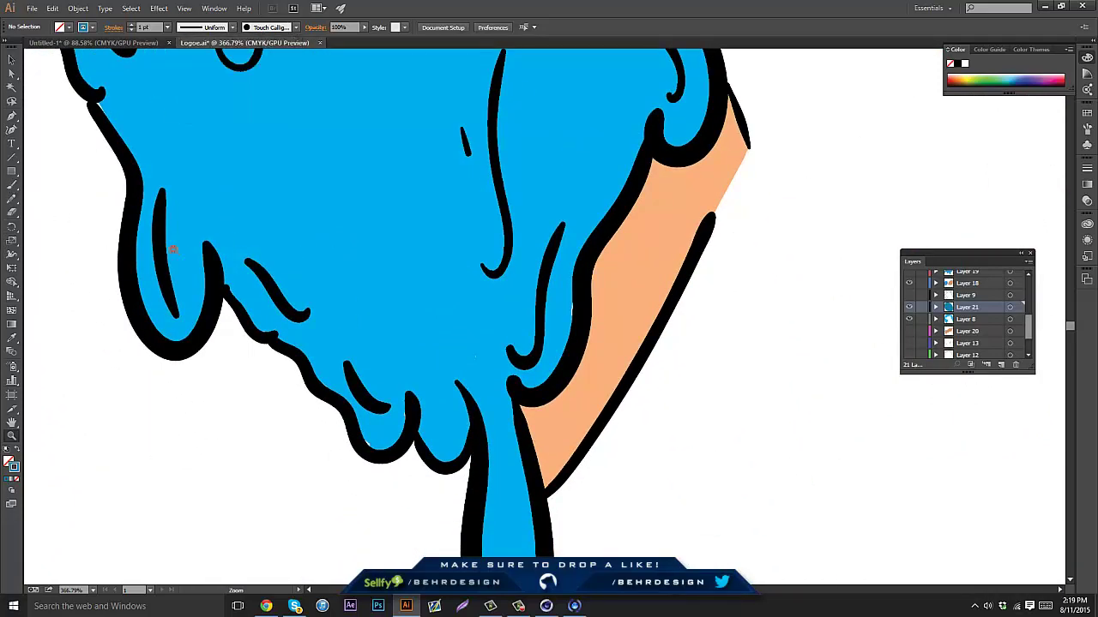
pyautogui.click(12, 186)
pyautogui.moveTo(211, 264)
pyautogui.mouseDown()
pyautogui.moveTo(195, 310)
pyautogui.moveTo(167, 331)
pyautogui.moveTo(185, 325)
pyautogui.moveTo(150, 300)
pyautogui.moveTo(145, 210)
pyautogui.mouseUp()
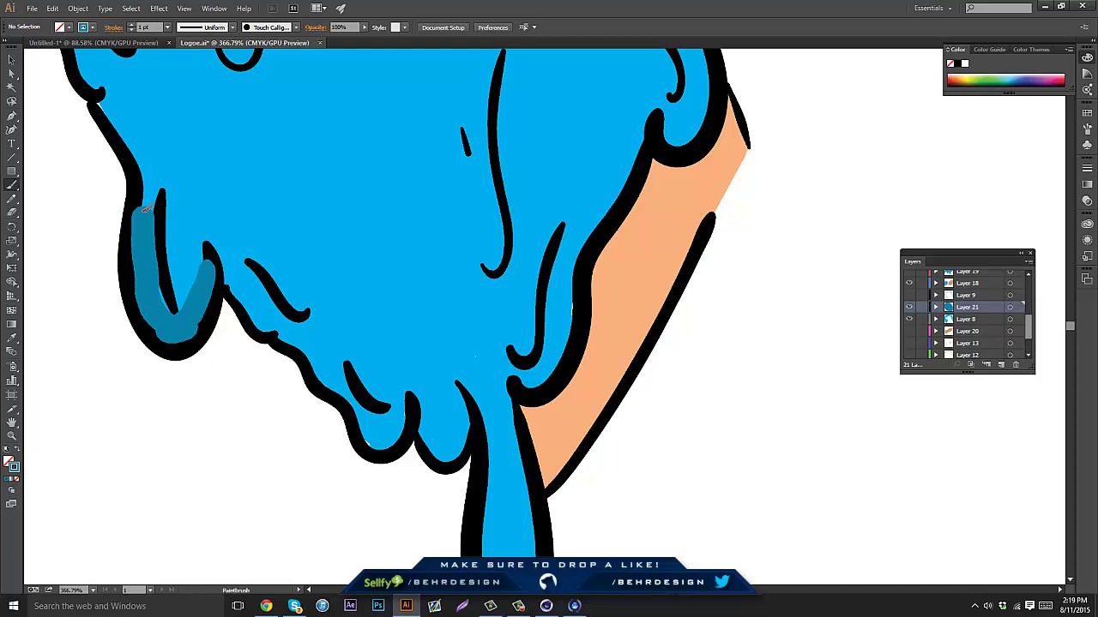
# Shade the small rounded drip along the bottom edge and both sides of the long hanging bottom drip
pyautogui.scroll(-3, 197, 266)
pyautogui.hscroll(3, 198, 266)
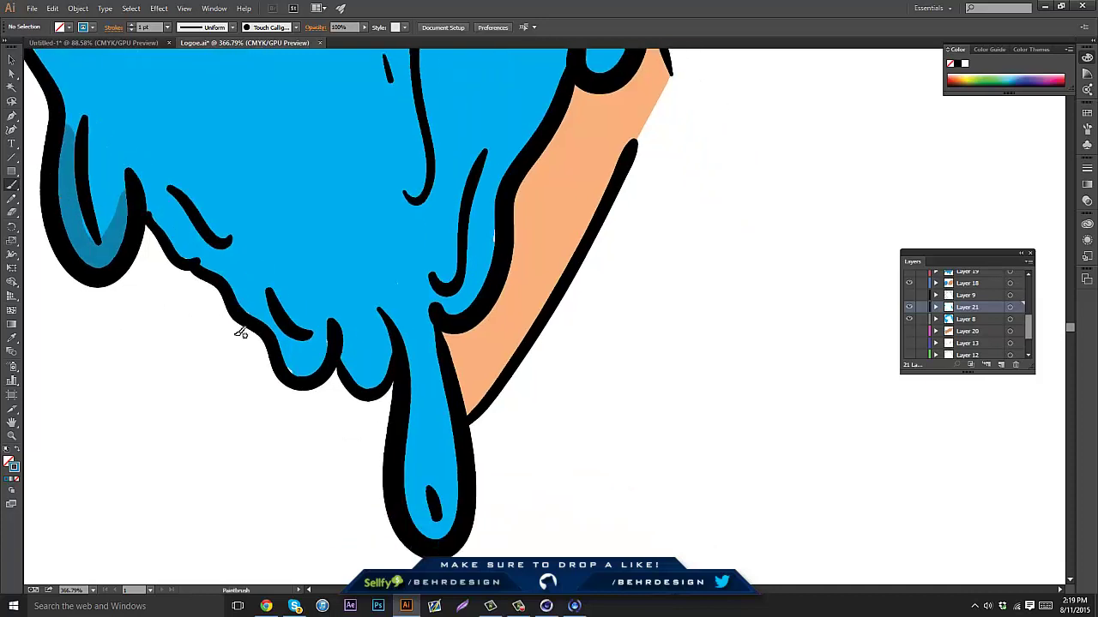
pyautogui.moveTo(235, 296)
pyautogui.mouseDown()
pyautogui.moveTo(283, 333)
pyautogui.moveTo(301, 367)
pyautogui.moveTo(335, 341)
pyautogui.mouseUp()
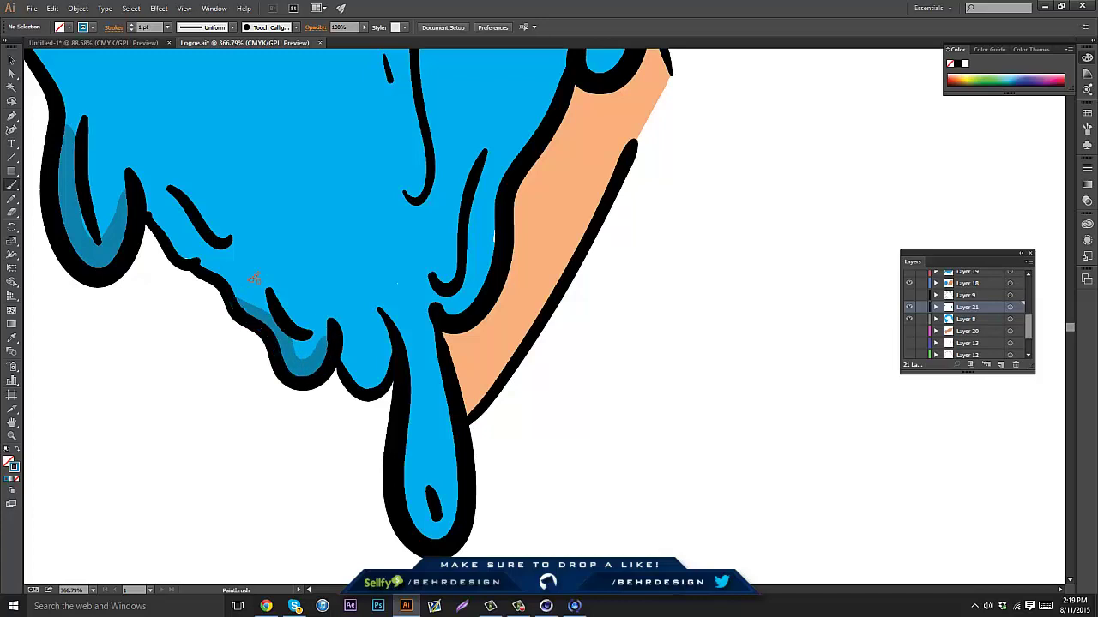
pyautogui.moveTo(273, 283); pyautogui.dragTo(216, 204)
pyautogui.moveTo(350, 306)
pyautogui.mouseDown()
pyautogui.moveTo(355, 412)
pyautogui.moveTo(377, 451)
pyautogui.moveTo(402, 412)
pyautogui.moveTo(392, 307)
pyautogui.mouseUp()
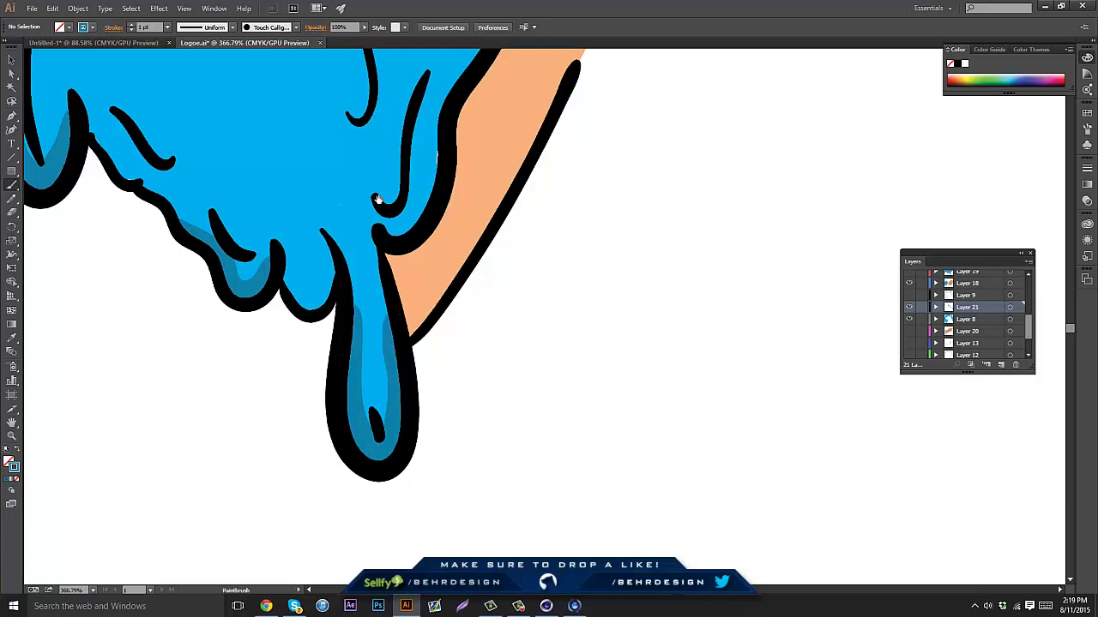
# Shade the drip edge beside the tan arm, the long inner drip line, and the rounded drip on the right edge
pyautogui.scroll(5, 378, 199)
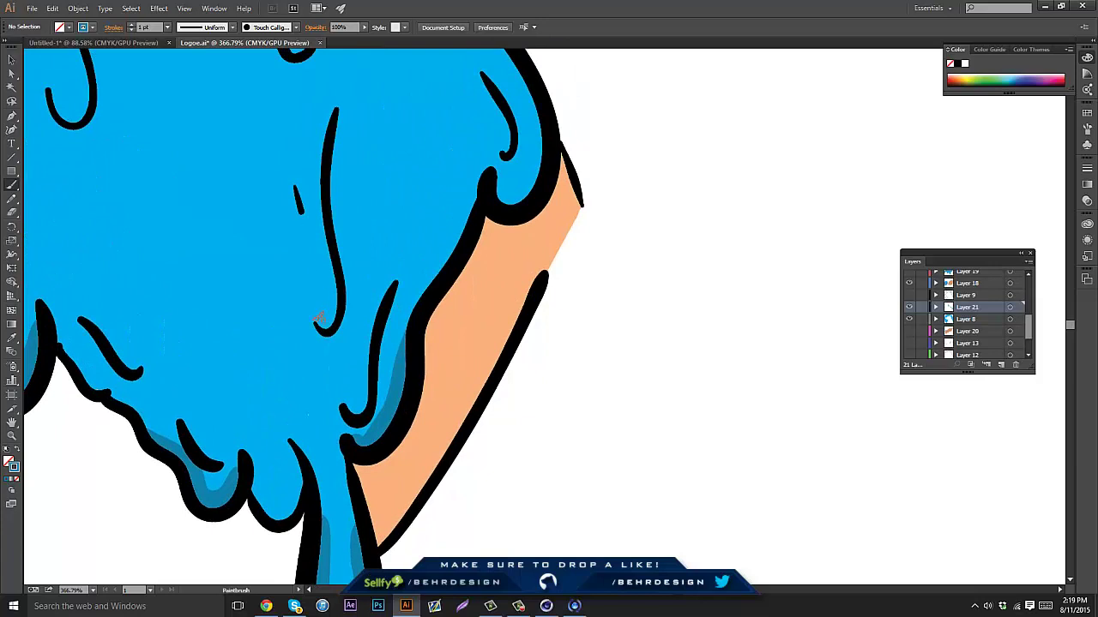
pyautogui.moveTo(333, 319); pyautogui.dragTo(330, 197)
pyautogui.scroll(4, 329, 235)
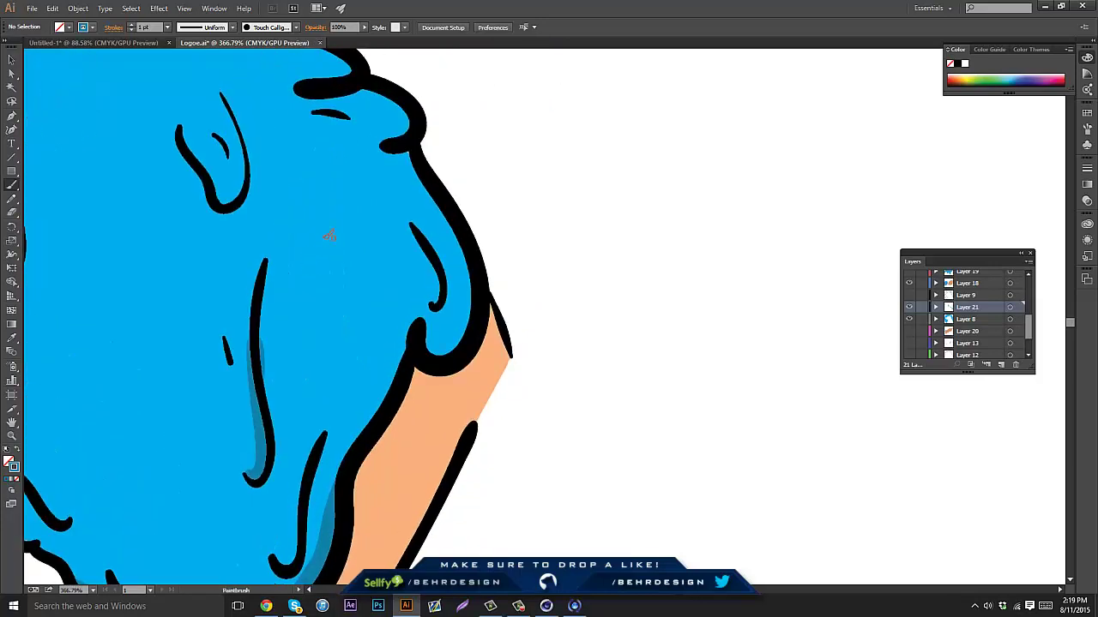
pyautogui.moveTo(420, 330)
pyautogui.mouseDown()
pyautogui.moveTo(443, 353)
pyautogui.moveTo(475, 305)
pyautogui.moveTo(459, 235)
pyautogui.moveTo(427, 181)
pyautogui.mouseUp()
pyautogui.scroll(4, 293, 238)
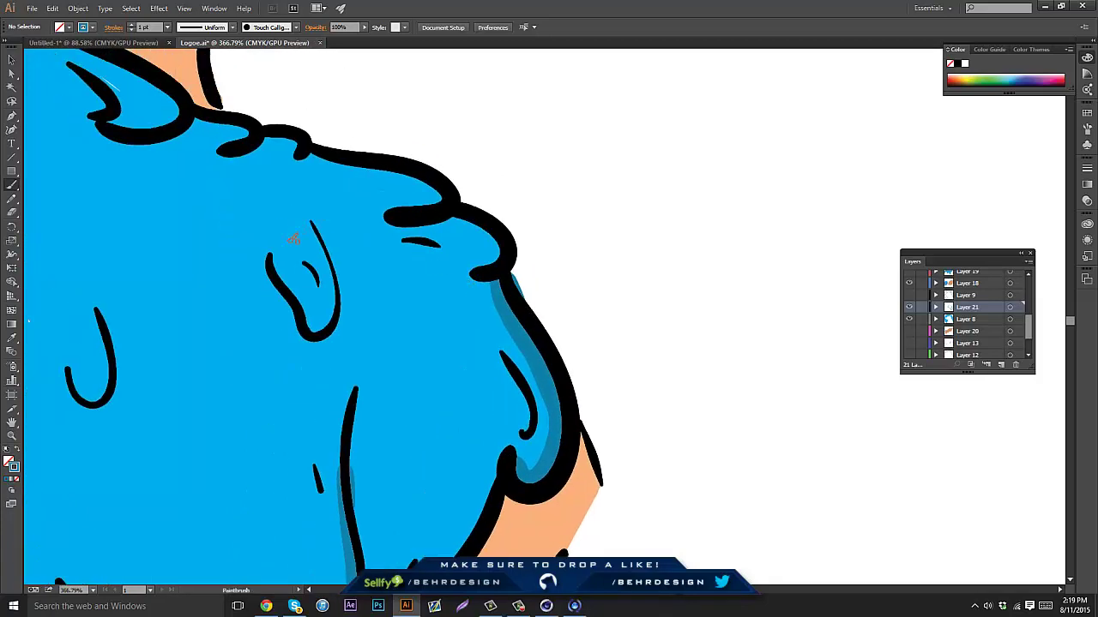
# Shade the inner teardrop drip and the pointed and small drips along the upper edge of the lower blue mass
pyautogui.moveTo(278, 257)
pyautogui.mouseDown()
pyautogui.moveTo(317, 324)
pyautogui.moveTo(329, 318)
pyautogui.moveTo(327, 255)
pyautogui.mouseUp()
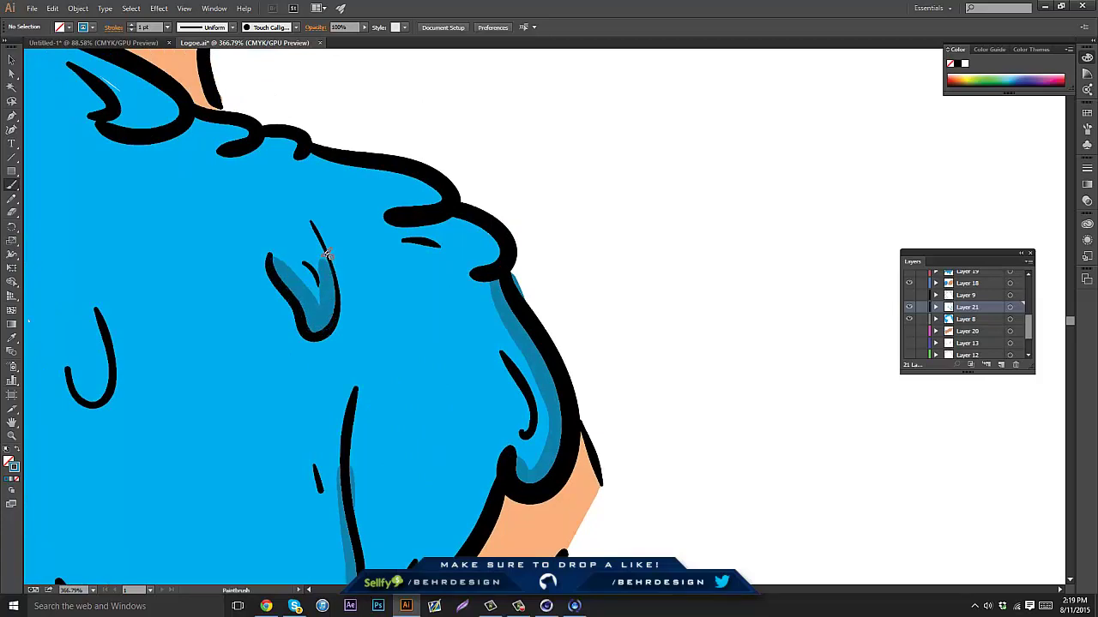
pyautogui.moveTo(335, 187); pyautogui.dragTo(337, 247)
pyautogui.moveTo(266, 191)
pyautogui.mouseDown()
pyautogui.moveTo(295, 210)
pyautogui.moveTo(443, 249)
pyautogui.mouseUp()
pyautogui.moveTo(257, 213); pyautogui.dragTo(221, 206)
pyautogui.moveTo(255, 239)
pyautogui.mouseDown()
pyautogui.moveTo(315, 233)
pyautogui.moveTo(312, 215)
pyautogui.moveTo(197, 158)
pyautogui.mouseUp()
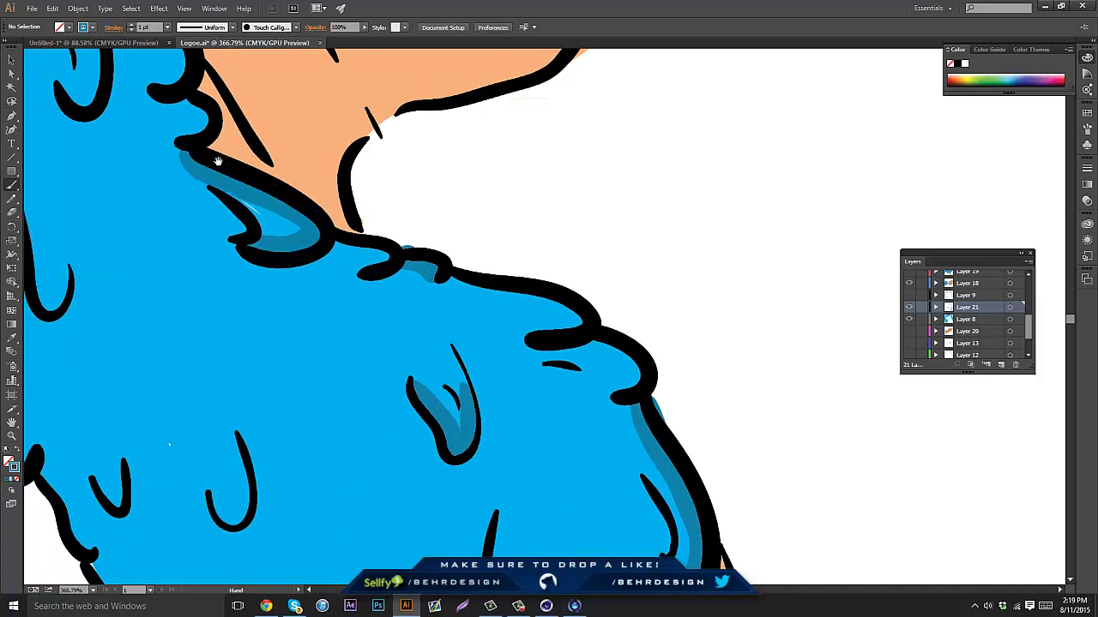
# Shade the left outer edge below the side drip and the two bumps on the inner edge beside the tan
pyautogui.moveTo(77, 117); pyautogui.dragTo(244, 169)
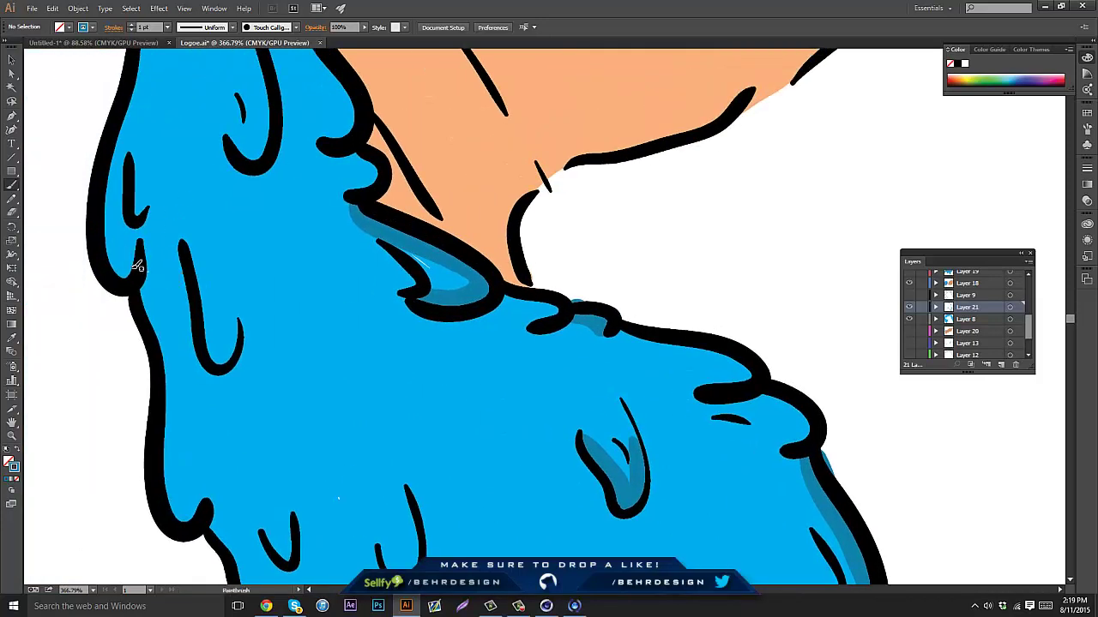
pyautogui.moveTo(140, 283)
pyautogui.mouseDown()
pyautogui.moveTo(167, 360)
pyautogui.moveTo(165, 414)
pyautogui.mouseUp()
pyautogui.moveTo(207, 131); pyautogui.dragTo(230, 234)
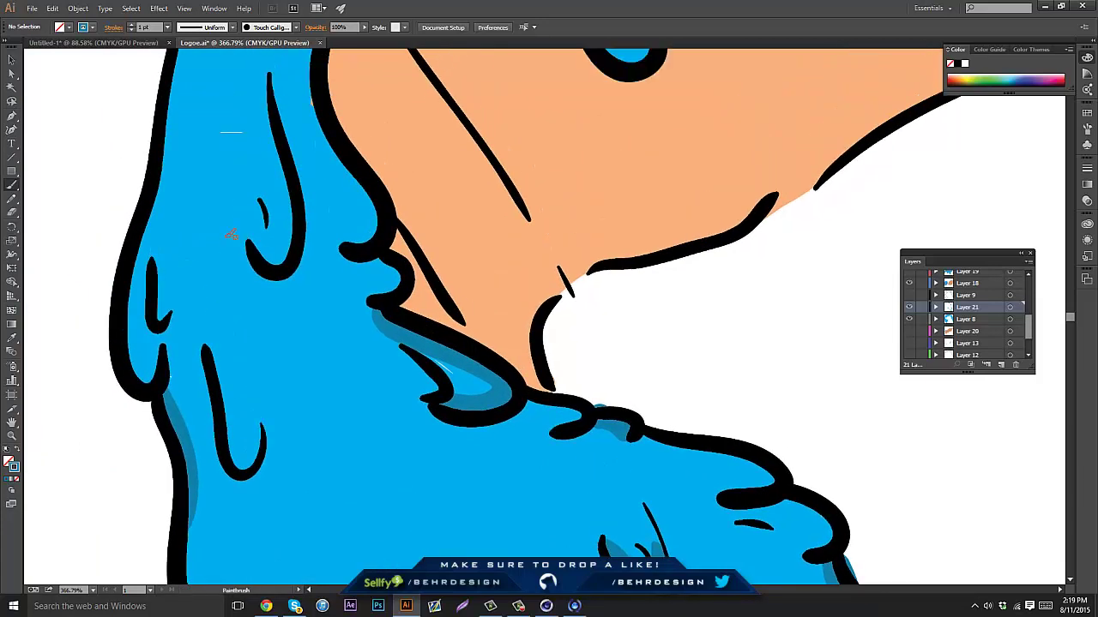
pyautogui.moveTo(370, 257); pyautogui.dragTo(396, 292)
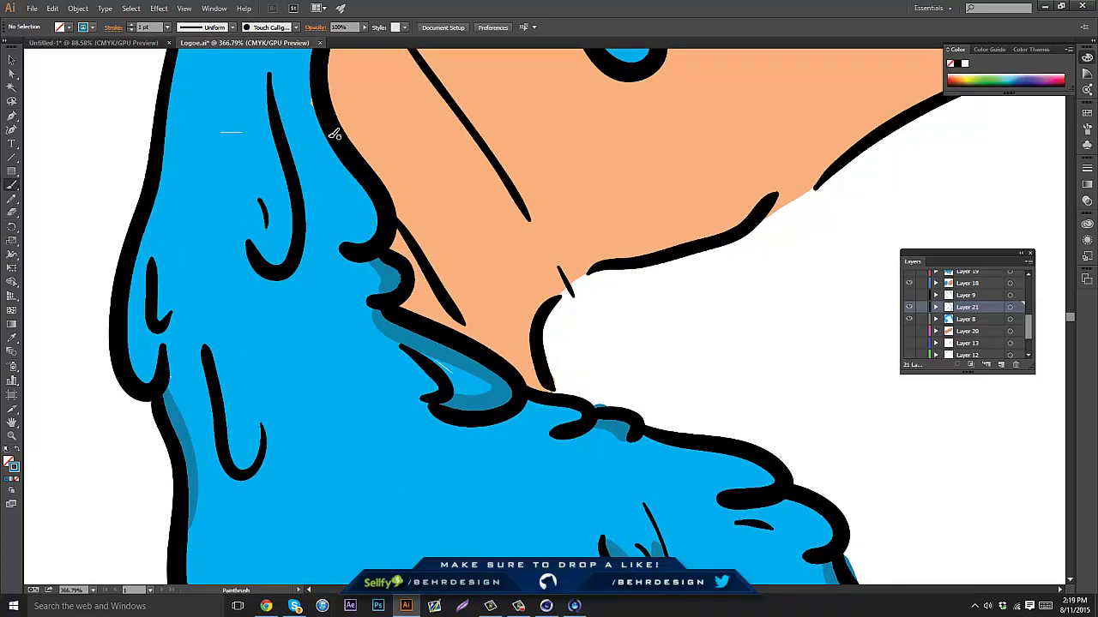
pyautogui.moveTo(335, 135)
pyautogui.mouseDown()
pyautogui.moveTo(368, 198)
pyautogui.moveTo(370, 251)
pyautogui.mouseUp()
# Shade the inside of the long curled drip and the hanging drip on the left outer edge
pyautogui.moveTo(254, 161); pyautogui.dragTo(312, 196)
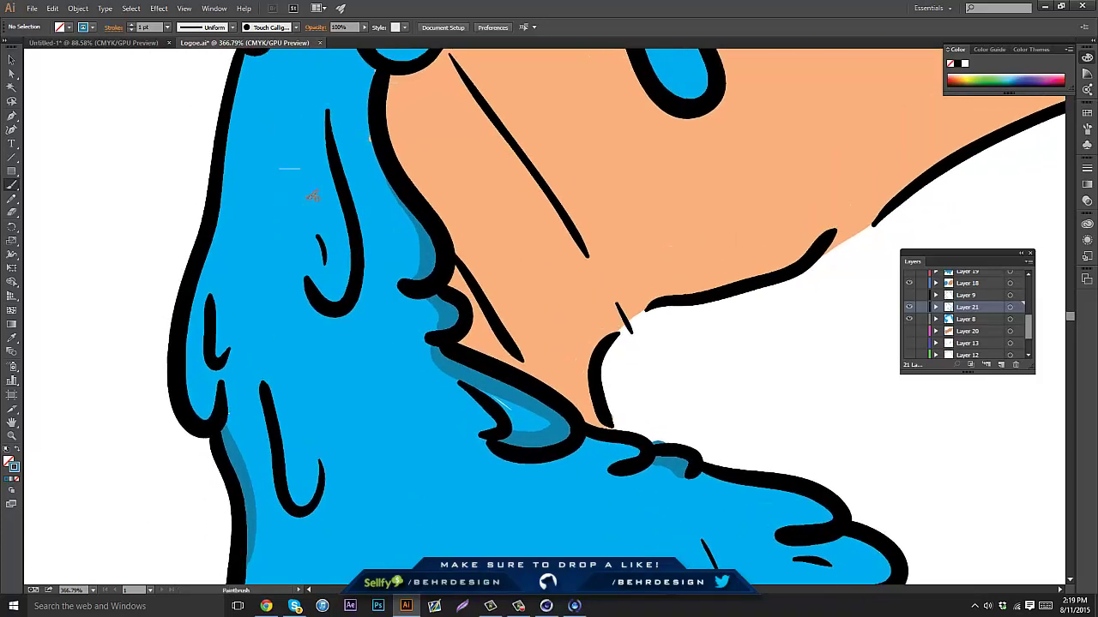
pyautogui.moveTo(307, 277)
pyautogui.mouseDown()
pyautogui.moveTo(326, 298)
pyautogui.moveTo(343, 298)
pyautogui.moveTo(362, 243)
pyautogui.mouseUp()
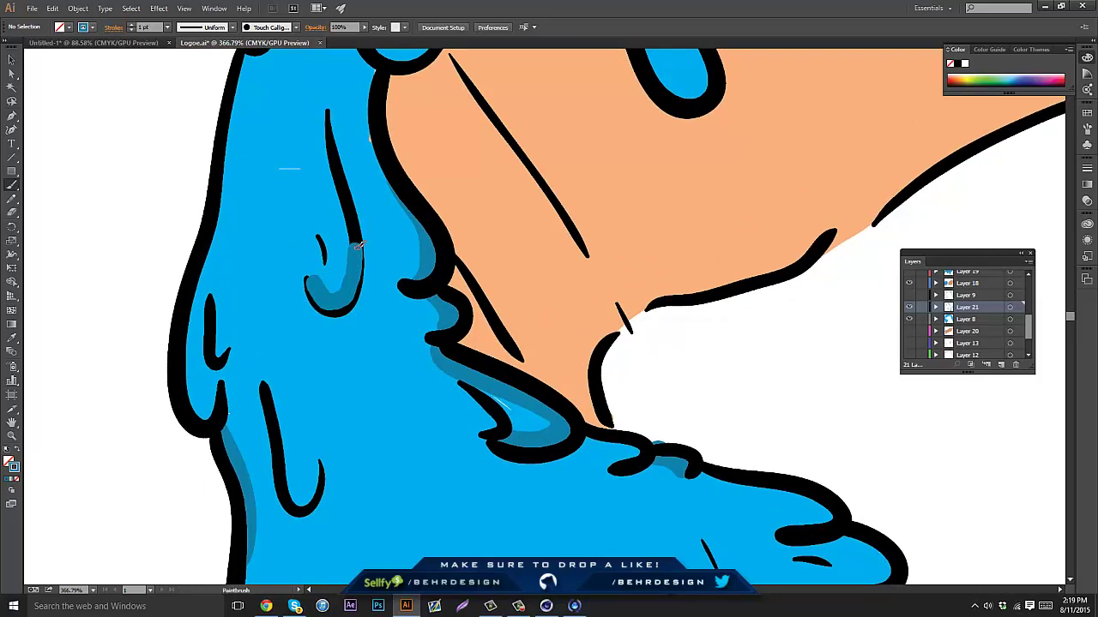
pyautogui.moveTo(215, 424)
pyautogui.mouseDown()
pyautogui.moveTo(194, 414)
pyautogui.moveTo(182, 360)
pyautogui.moveTo(204, 257)
pyautogui.mouseUp()
pyautogui.scroll(-3, 204, 257)
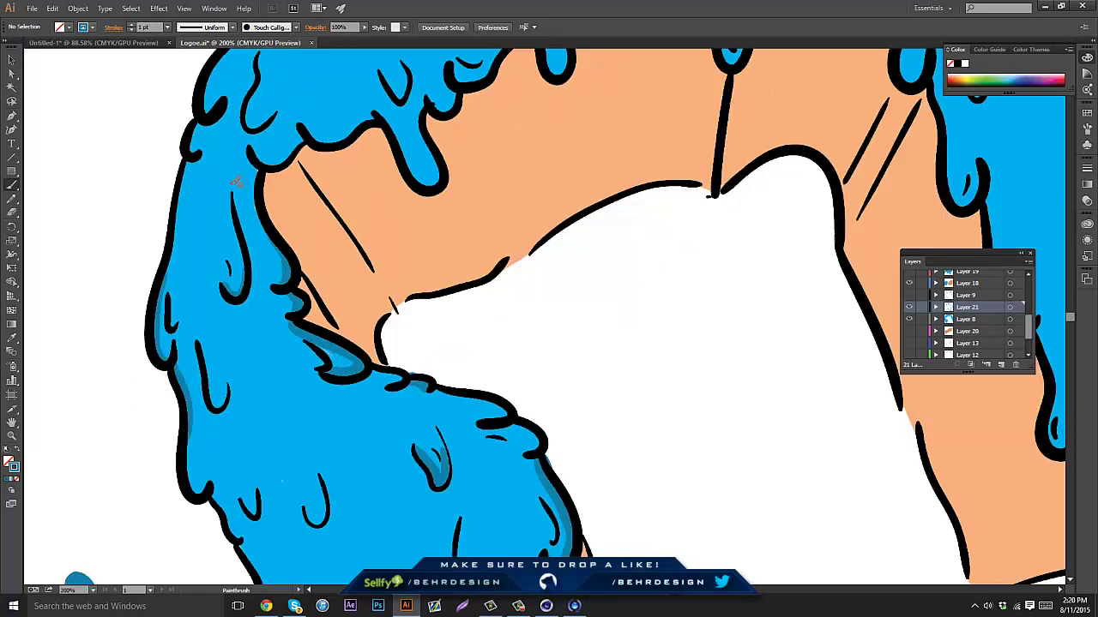
pyautogui.scroll(-1, 238, 183)
pyautogui.moveTo(304, 254); pyautogui.dragTo(223, 128)
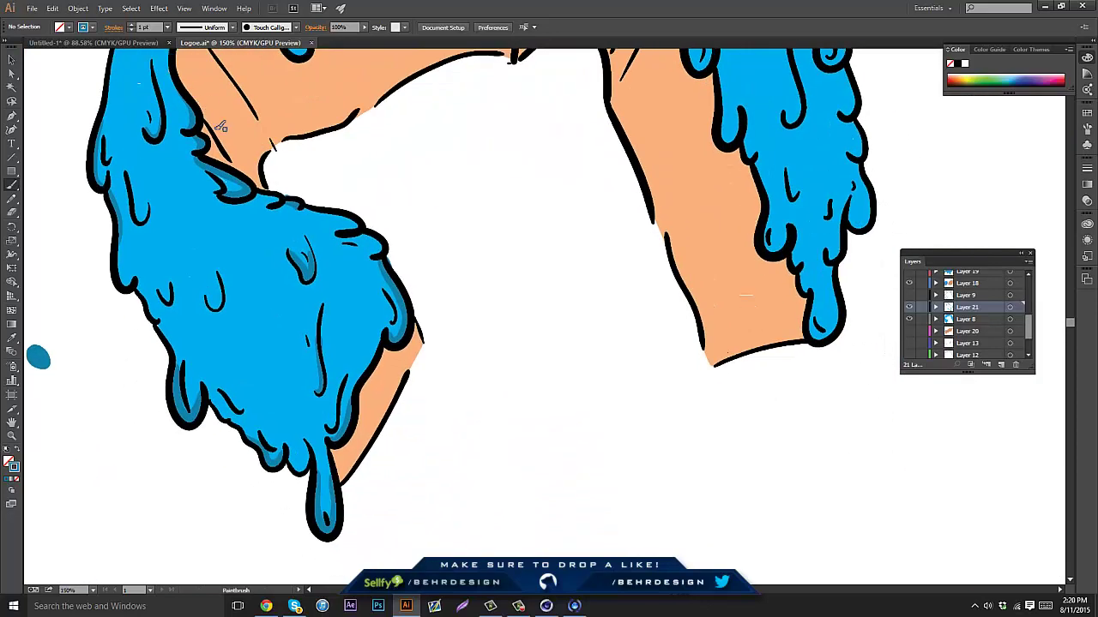
pyautogui.scroll(-1, 223, 131)
pyautogui.moveTo(281, 168)
pyautogui.mouseDown()
pyautogui.moveTo(320, 242)
pyautogui.moveTo(342, 251)
pyautogui.mouseUp()
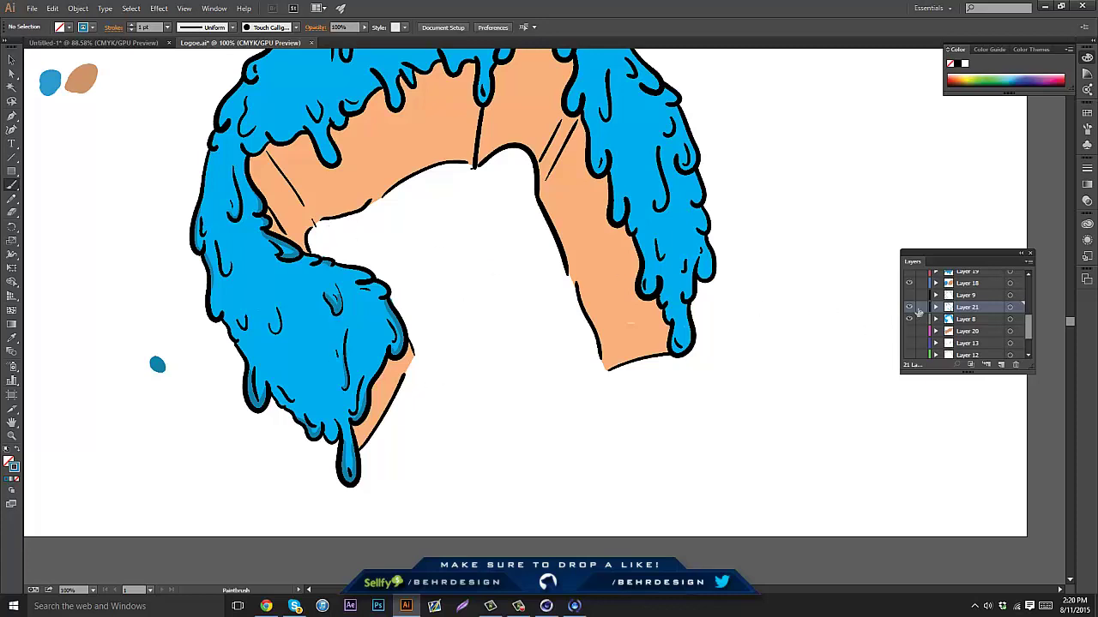
# Hide Layer 21 and show Layer 9 in its place for the blue shading
pyautogui.click(908, 300)
pyautogui.click(908, 296)
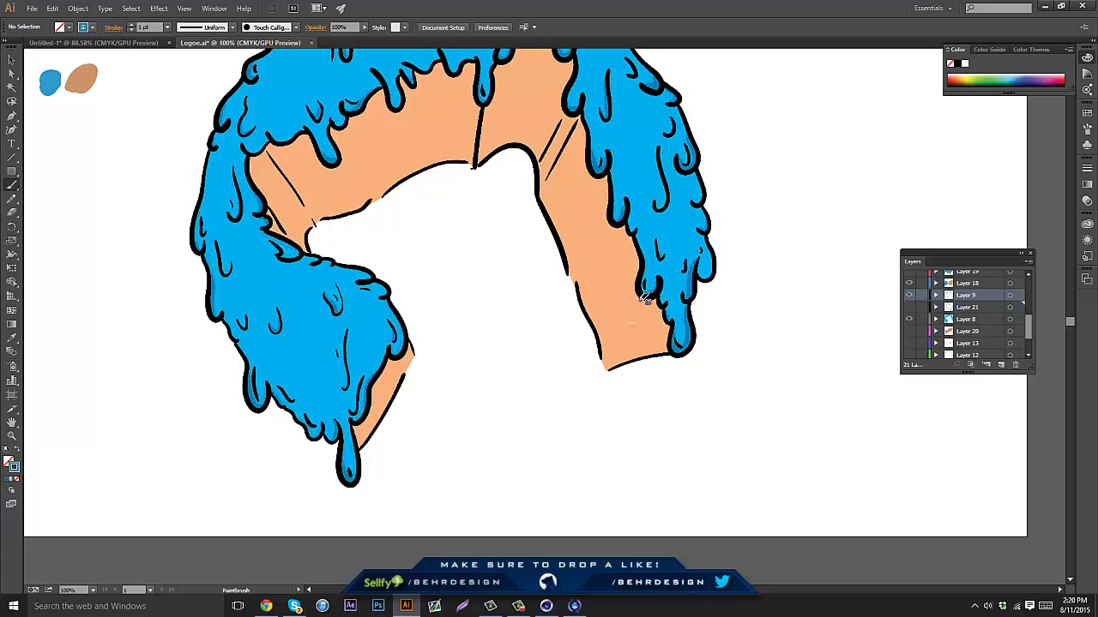
pyautogui.scroll(3, 466, 272)
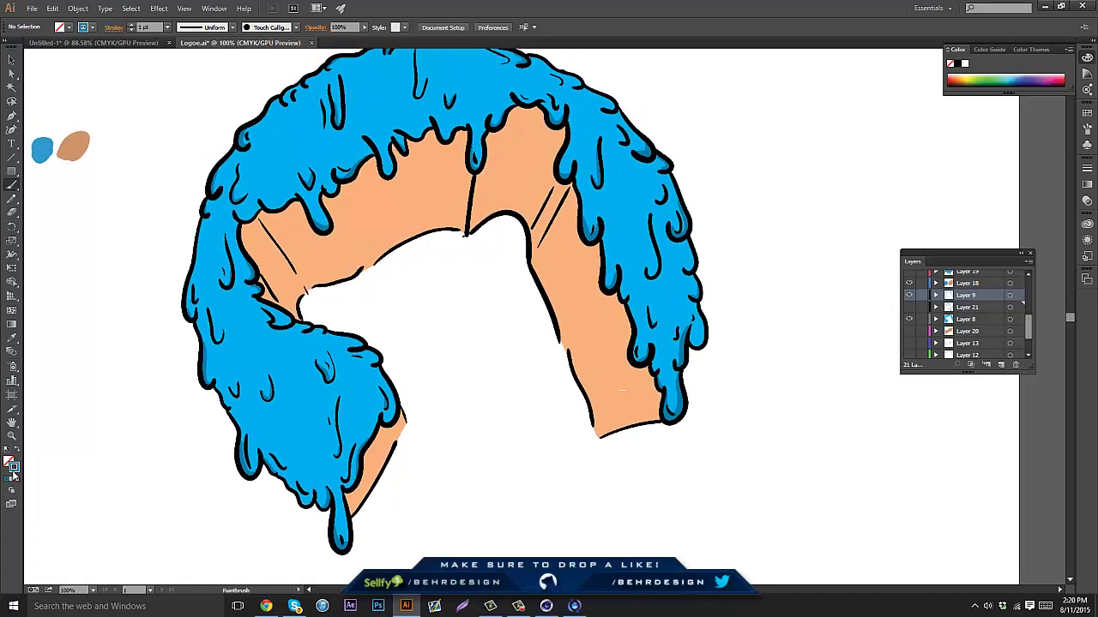
# Sample the tan base colour for the stroke and darken it to hex C18761
pyautogui.click(12, 336)
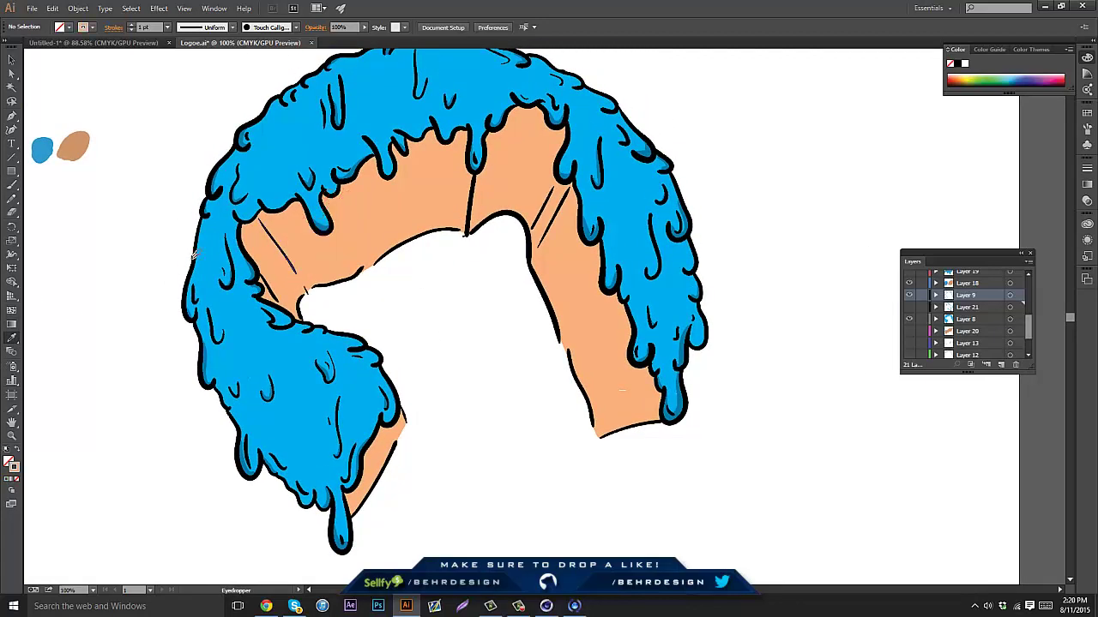
pyautogui.doubleClick(13, 464)
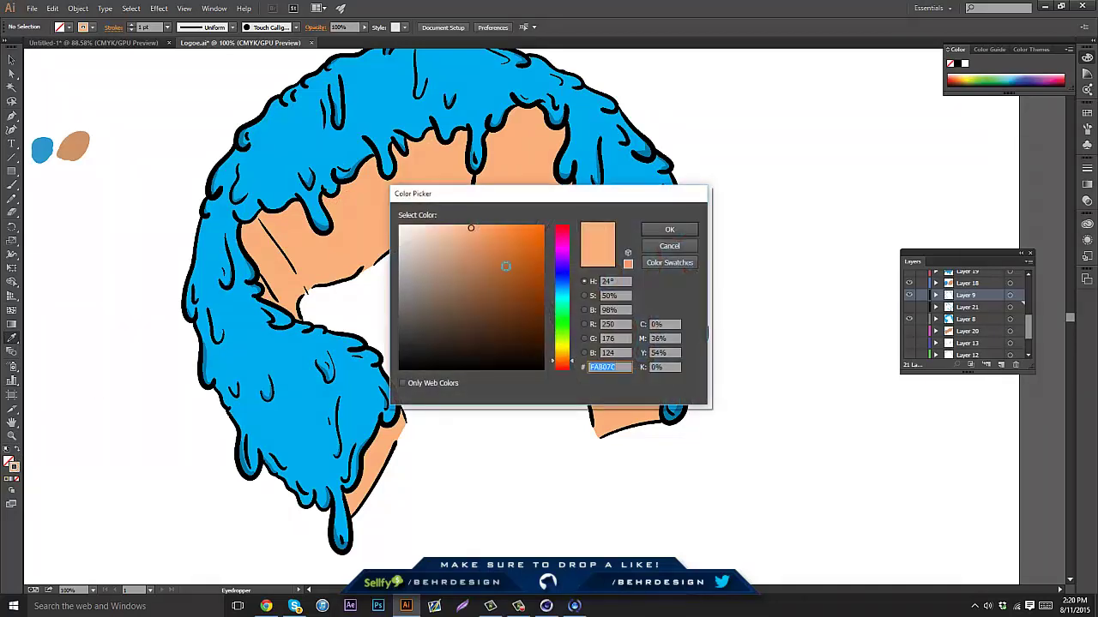
pyautogui.click(472, 259)
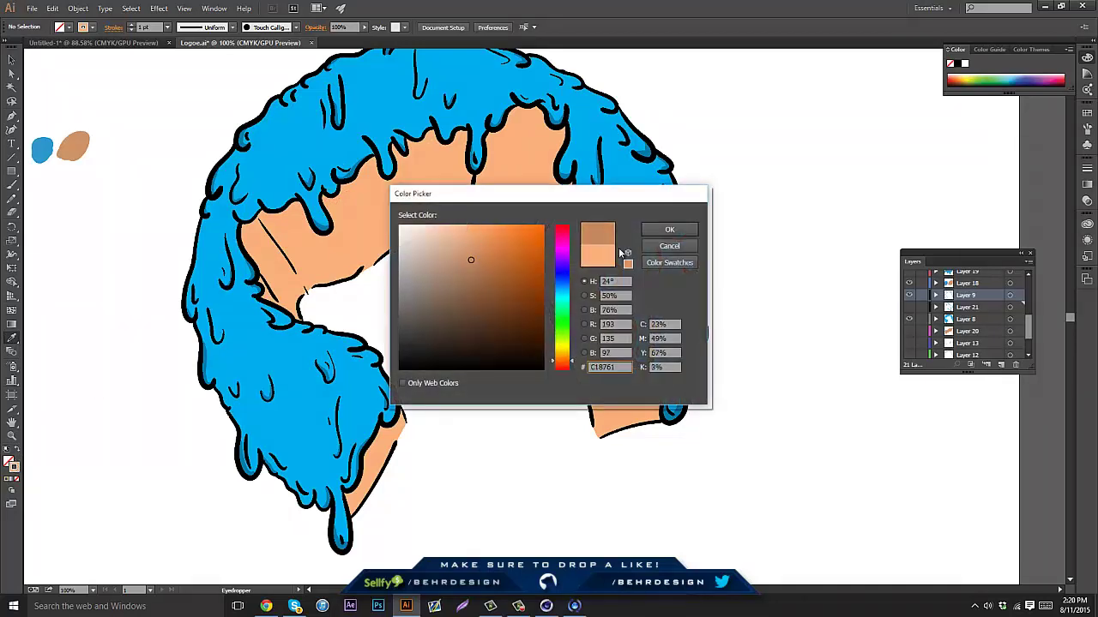
pyautogui.click(650, 230)
# Add a new layer directly above Layer 20 and fine-tune the stroke's darker tan to a slightly lighter shade
pyautogui.click(972, 335)
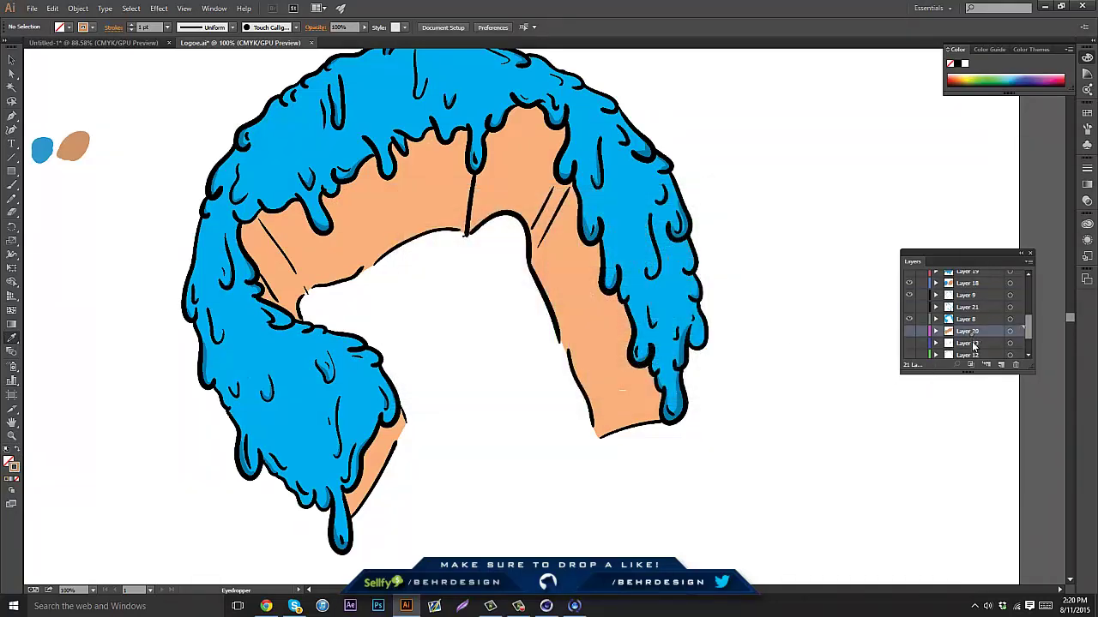
pyautogui.click(1001, 365)
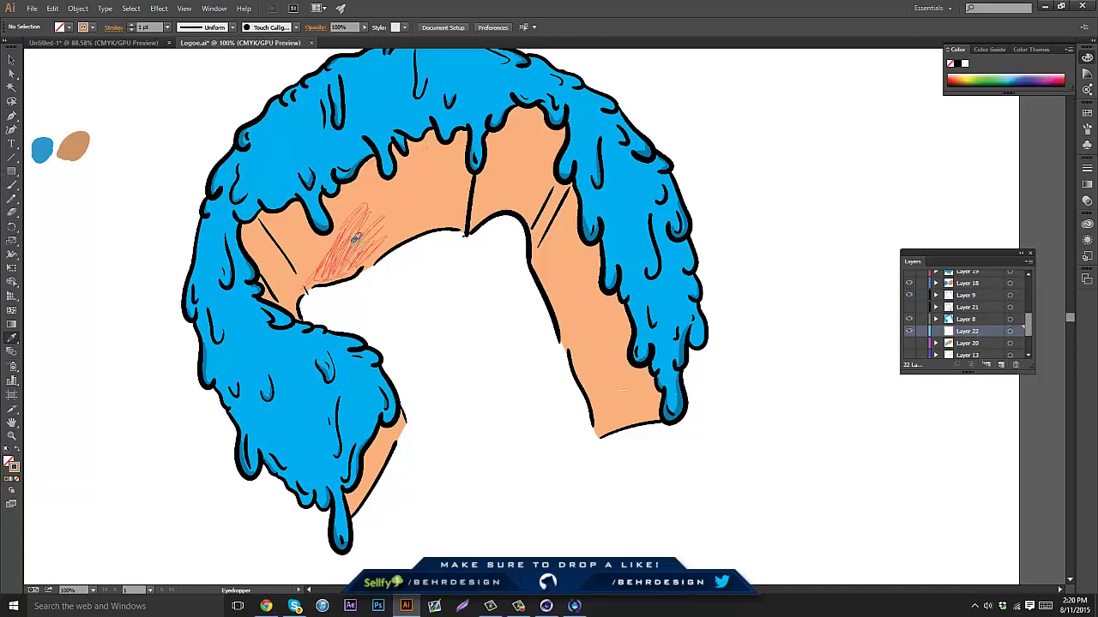
pyautogui.doubleClick(14, 466)
pyautogui.click(469, 261)
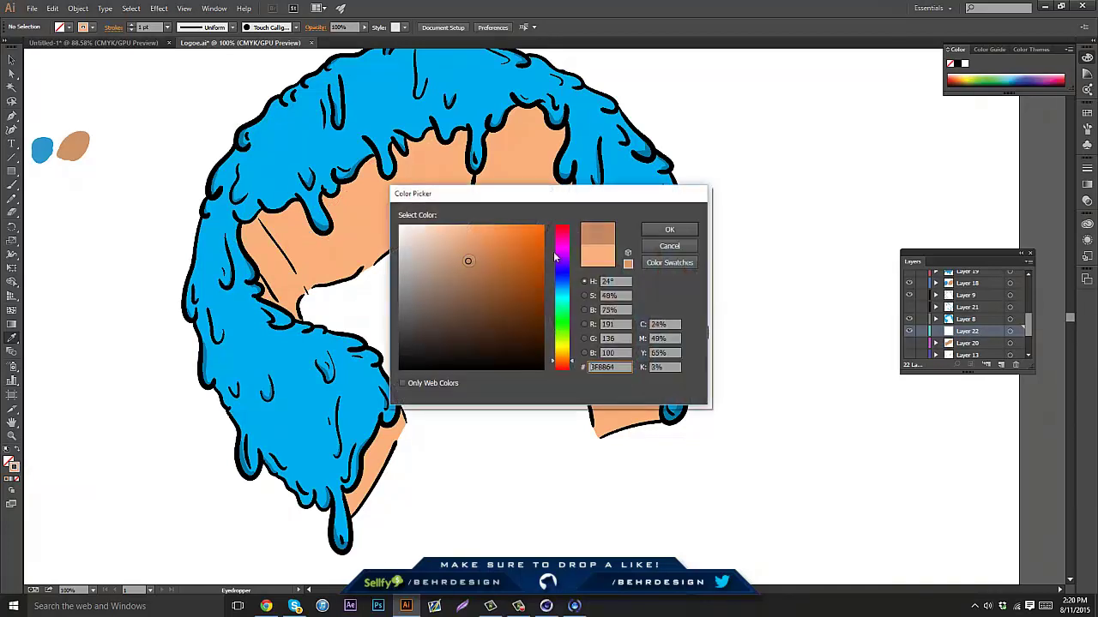
pyautogui.moveTo(465, 254); pyautogui.dragTo(466, 252)
pyautogui.click(670, 246)
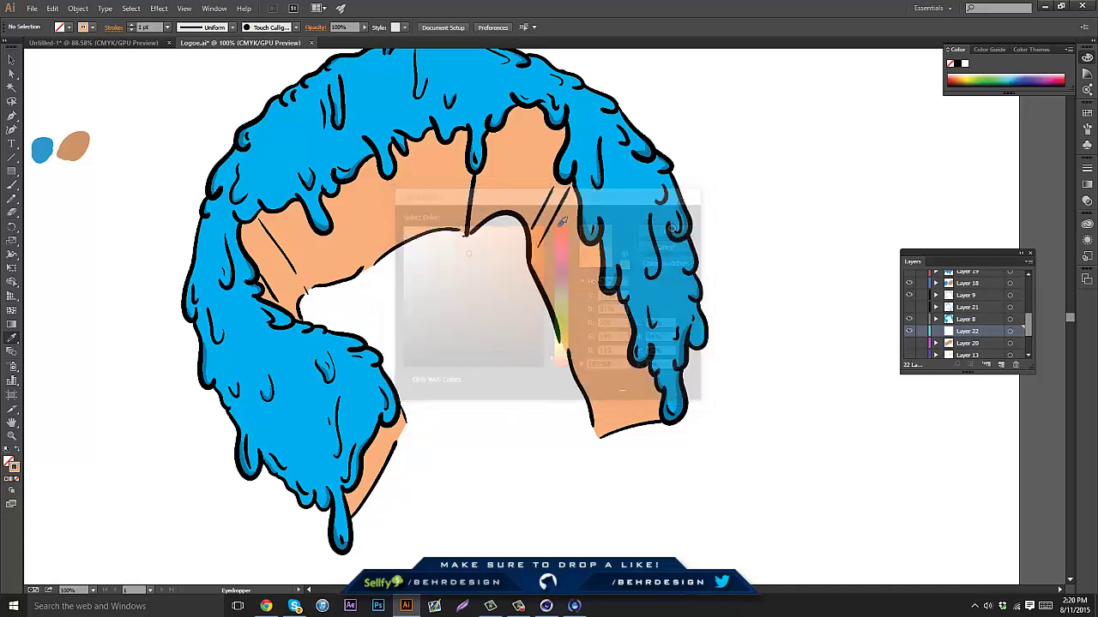
# Paint tan shadows with the Paintbrush beside the central hanging drip and the large drip at the start of the right arm
pyautogui.press('b')
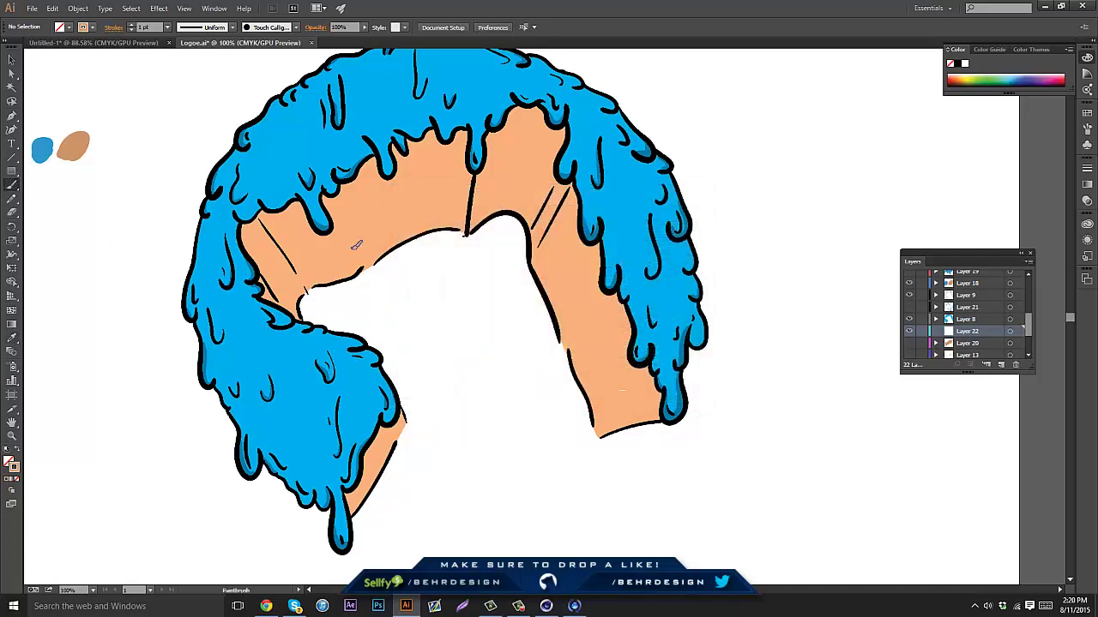
pyautogui.moveTo(352, 251)
pyautogui.mouseDown()
pyautogui.moveTo(353, 229)
pyautogui.moveTo(334, 267)
pyautogui.mouseUp()
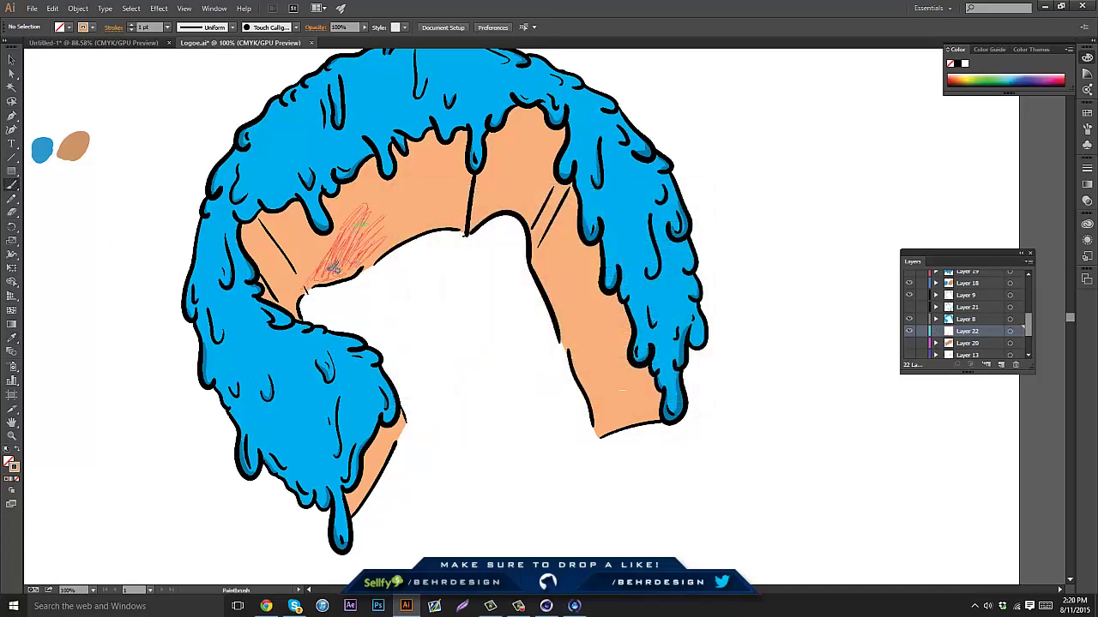
pyautogui.doubleClick(12, 424)
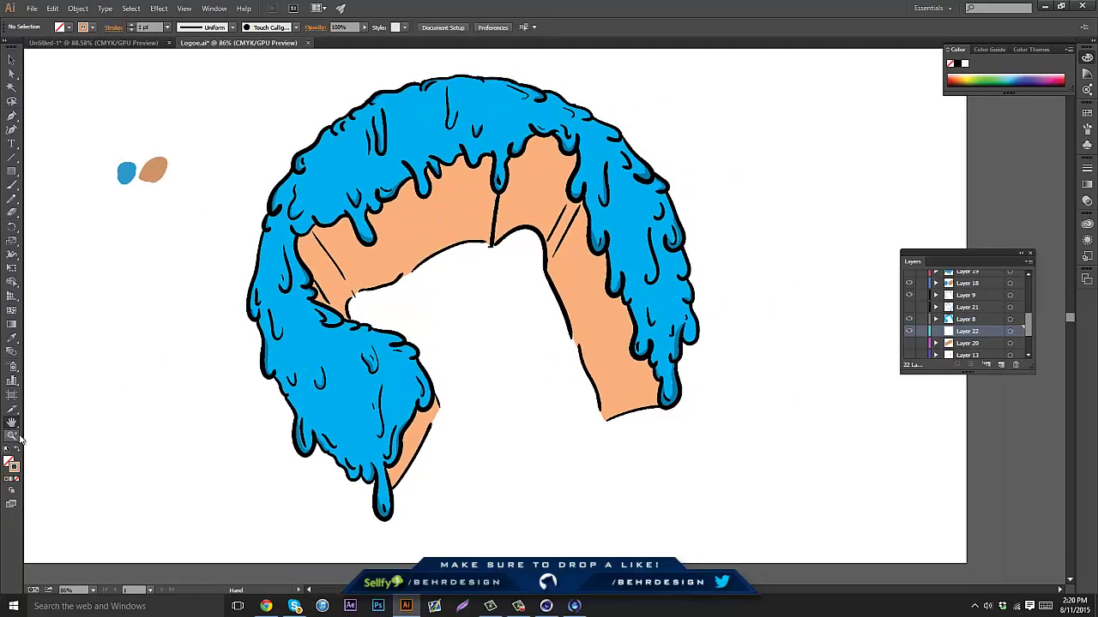
pyautogui.click(12, 435)
pyautogui.moveTo(432, 227); pyautogui.dragTo(649, 193)
pyautogui.moveTo(538, 163); pyautogui.dragTo(420, 269)
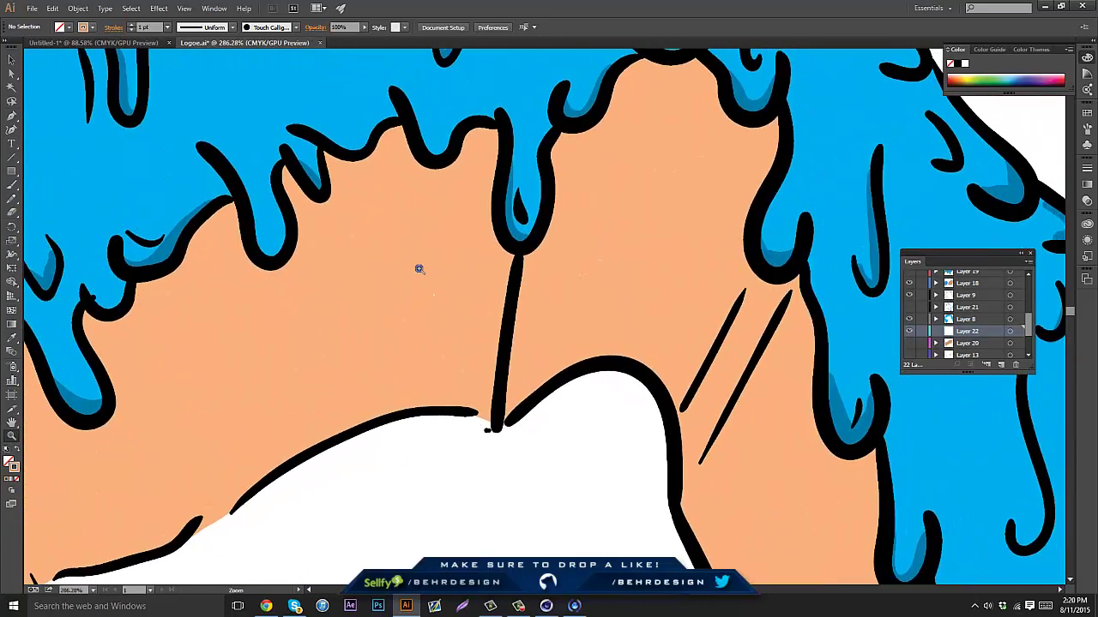
pyautogui.click(12, 185)
pyautogui.moveTo(500, 126)
pyautogui.mouseDown()
pyautogui.moveTo(488, 206)
pyautogui.moveTo(511, 255)
pyautogui.mouseUp()
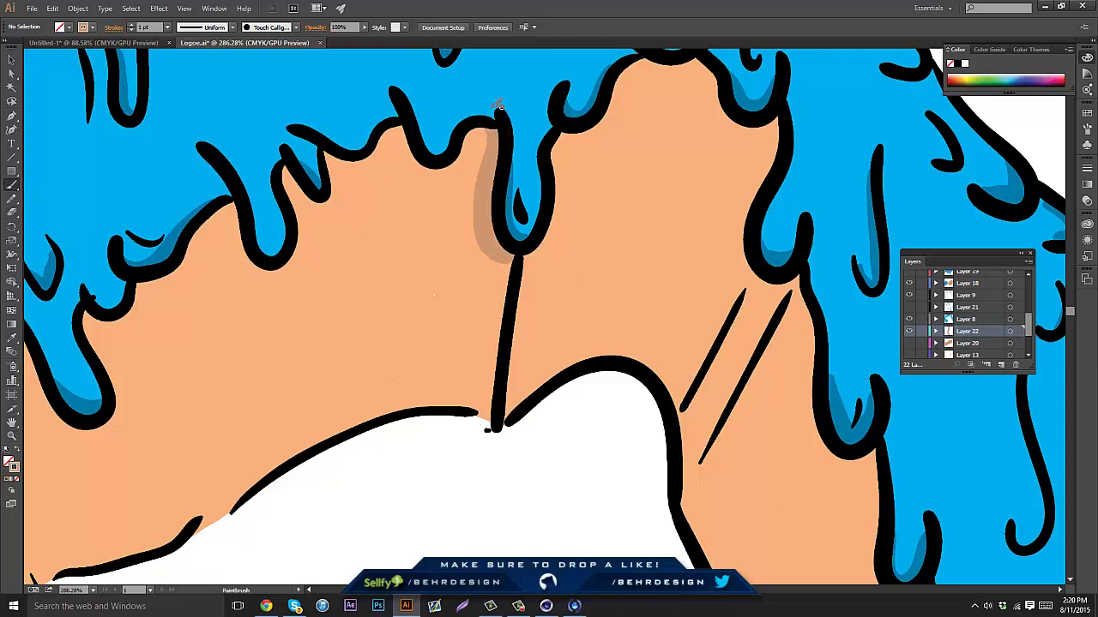
pyautogui.moveTo(421, 177)
pyautogui.mouseDown()
pyautogui.moveTo(386, 145)
pyautogui.moveTo(321, 119)
pyautogui.mouseUp()
pyautogui.moveTo(683, 55)
pyautogui.mouseDown()
pyautogui.moveTo(632, 155)
pyautogui.moveTo(639, 202)
pyautogui.moveTo(684, 223)
pyautogui.moveTo(659, 225)
pyautogui.mouseUp()
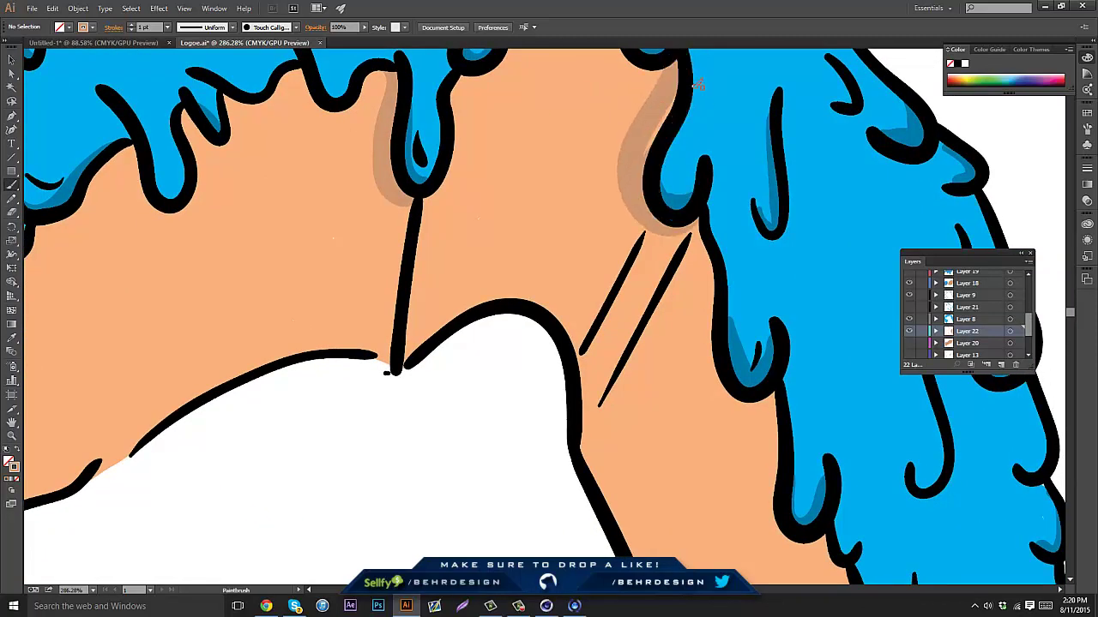
# Shade beside the two slanted detail lines, along the inner arch edge, and around the base of the dividing line
pyautogui.moveTo(501, 191)
pyautogui.mouseDown()
pyautogui.moveTo(597, 143)
pyautogui.moveTo(608, 203)
pyautogui.moveTo(539, 183)
pyautogui.moveTo(493, 360)
pyautogui.moveTo(540, 330)
pyautogui.moveTo(581, 259)
pyautogui.mouseUp()
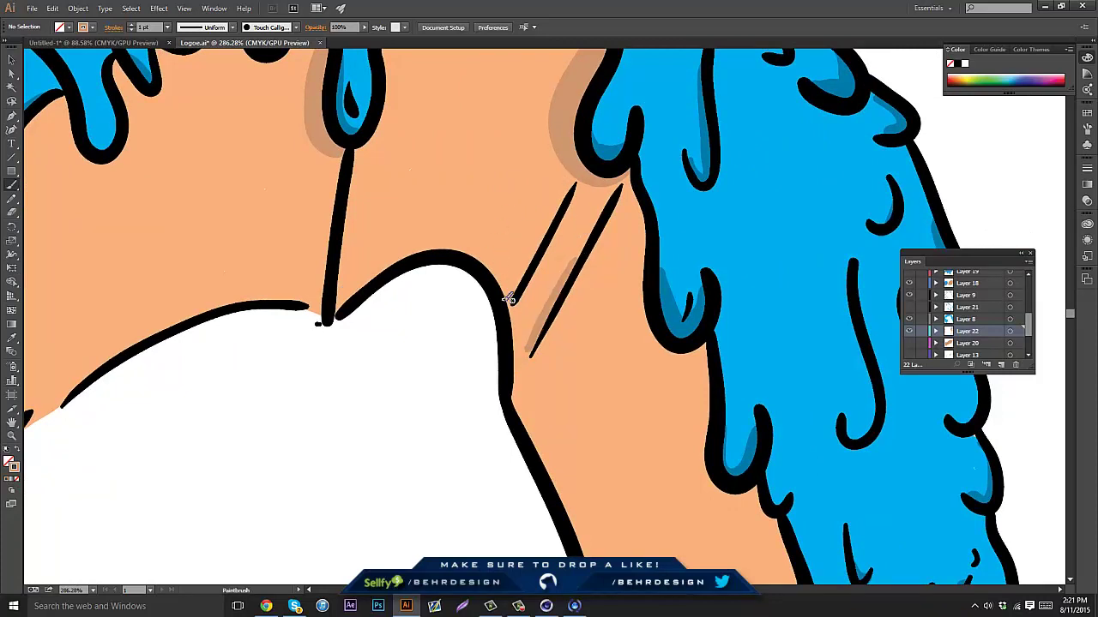
pyautogui.moveTo(514, 297)
pyautogui.mouseDown()
pyautogui.moveTo(545, 244)
pyautogui.moveTo(547, 283)
pyautogui.mouseUp()
pyautogui.moveTo(374, 377)
pyautogui.mouseDown()
pyautogui.moveTo(425, 334)
pyautogui.moveTo(468, 318)
pyautogui.mouseUp()
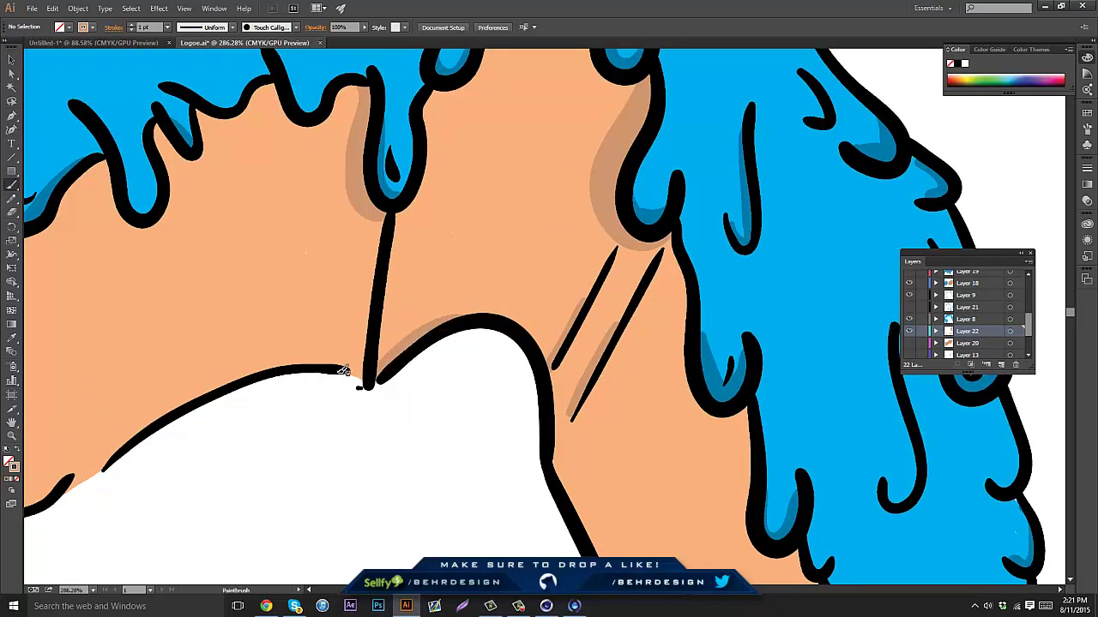
pyautogui.moveTo(313, 362)
pyautogui.mouseDown()
pyautogui.moveTo(370, 376)
pyautogui.moveTo(357, 372)
pyautogui.moveTo(374, 319)
pyautogui.mouseUp()
pyautogui.moveTo(374, 371); pyautogui.dragTo(376, 317)
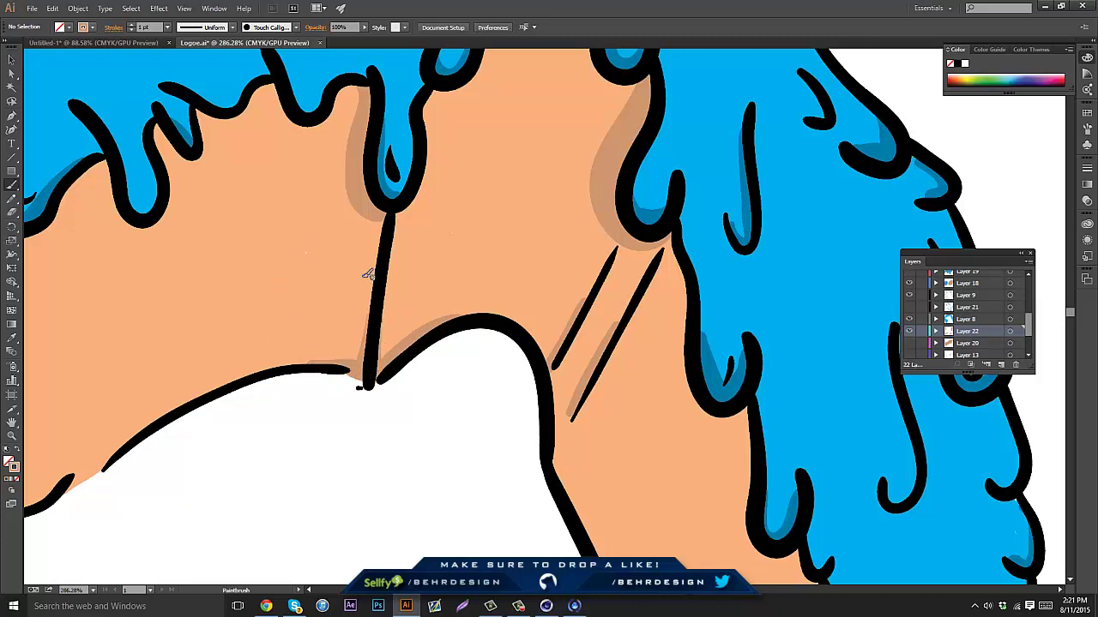
# Shade the tan beside the upper-left drips, along the inner edge of the left blue mass, and around the curved tan corner
pyautogui.moveTo(407, 204); pyautogui.dragTo(463, 252)
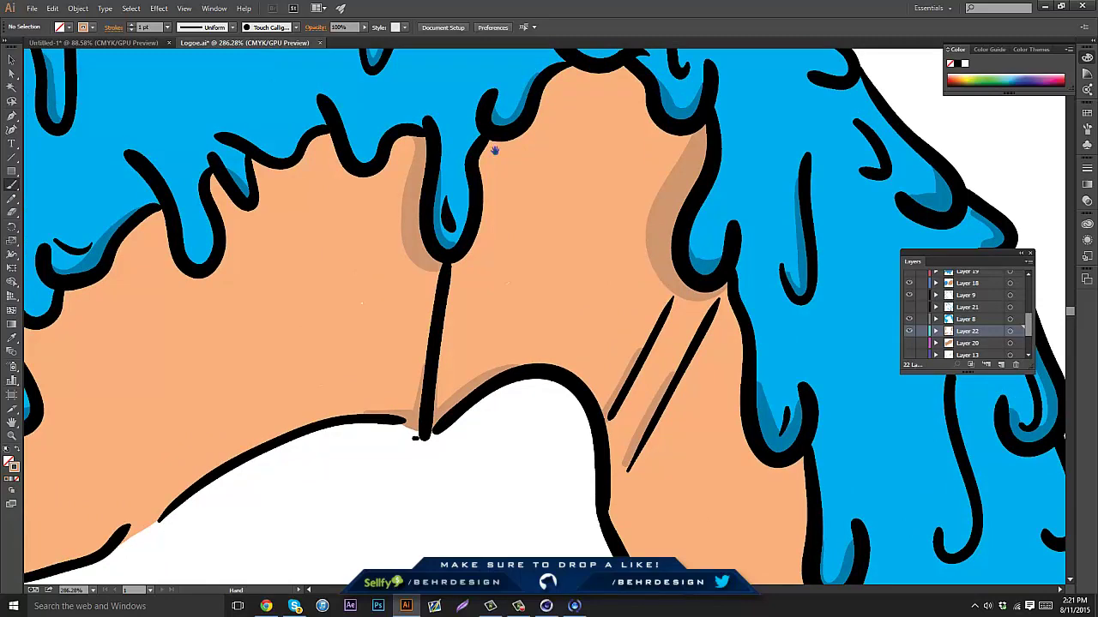
pyautogui.moveTo(388, 239)
pyautogui.mouseDown()
pyautogui.moveTo(477, 227)
pyautogui.moveTo(552, 190)
pyautogui.mouseUp()
pyautogui.moveTo(292, 193)
pyautogui.mouseDown()
pyautogui.moveTo(433, 150)
pyautogui.moveTo(454, 109)
pyautogui.moveTo(477, 170)
pyautogui.mouseUp()
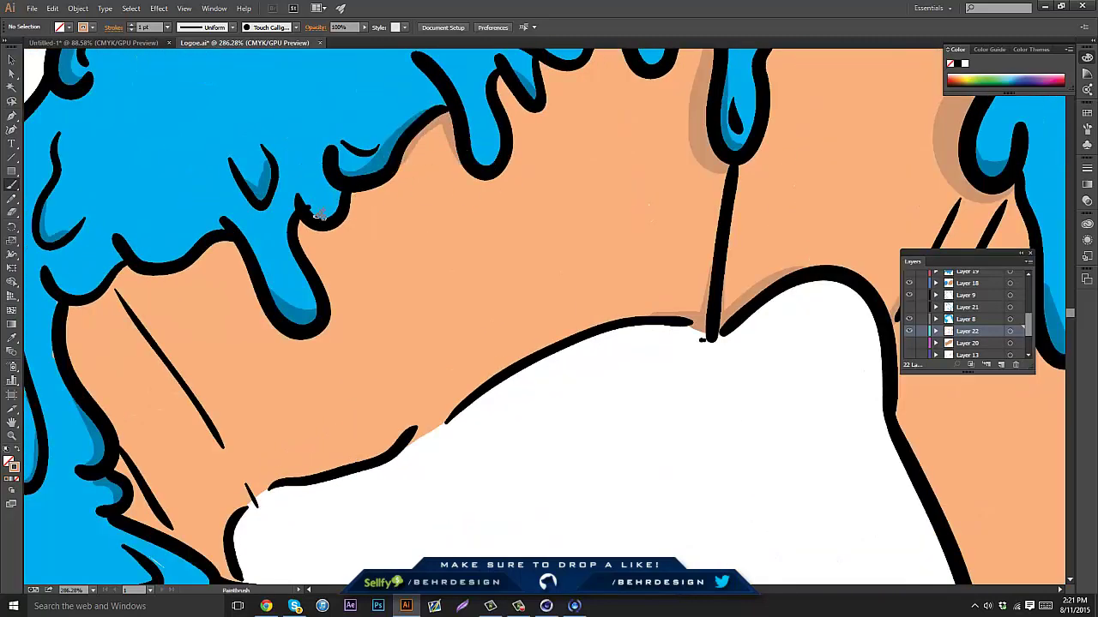
pyautogui.moveTo(228, 240)
pyautogui.mouseDown()
pyautogui.moveTo(248, 252)
pyautogui.moveTo(292, 319)
pyautogui.moveTo(476, 225)
pyautogui.mouseUp()
pyautogui.moveTo(439, 123); pyautogui.dragTo(439, 120)
pyautogui.moveTo(268, 187)
pyautogui.mouseDown()
pyautogui.moveTo(250, 288)
pyautogui.moveTo(295, 355)
pyautogui.moveTo(300, 390)
pyautogui.moveTo(422, 490)
pyautogui.moveTo(409, 425)
pyautogui.moveTo(434, 398)
pyautogui.mouseUp()
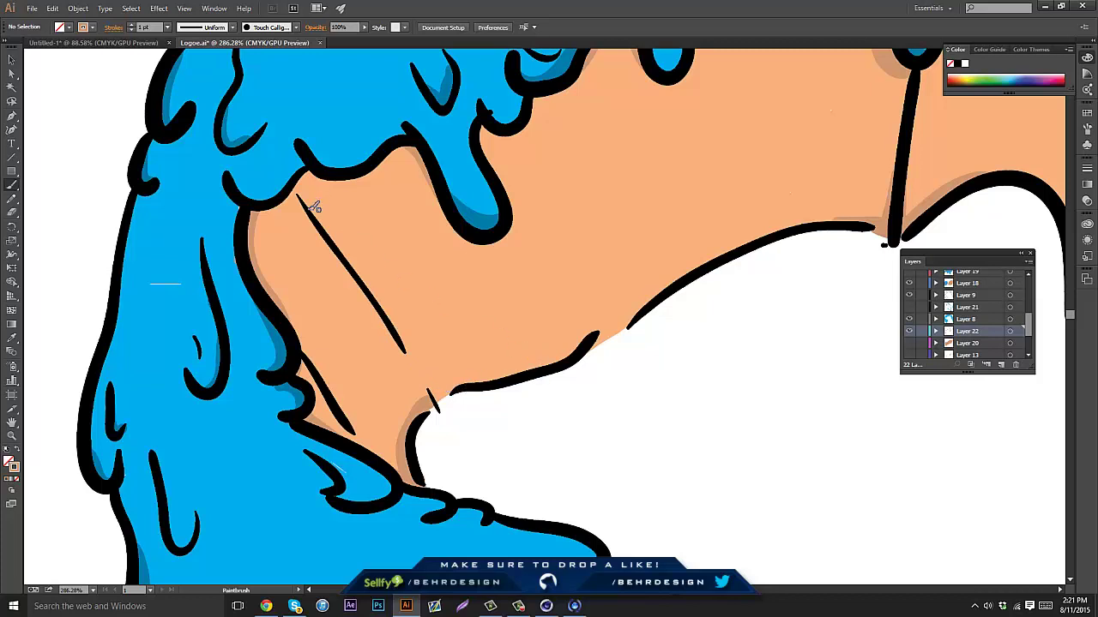
# Shade the tan on the right arm beneath the small side drip and along the lowest drips near its end
pyautogui.moveTo(395, 189); pyautogui.dragTo(199, 246)
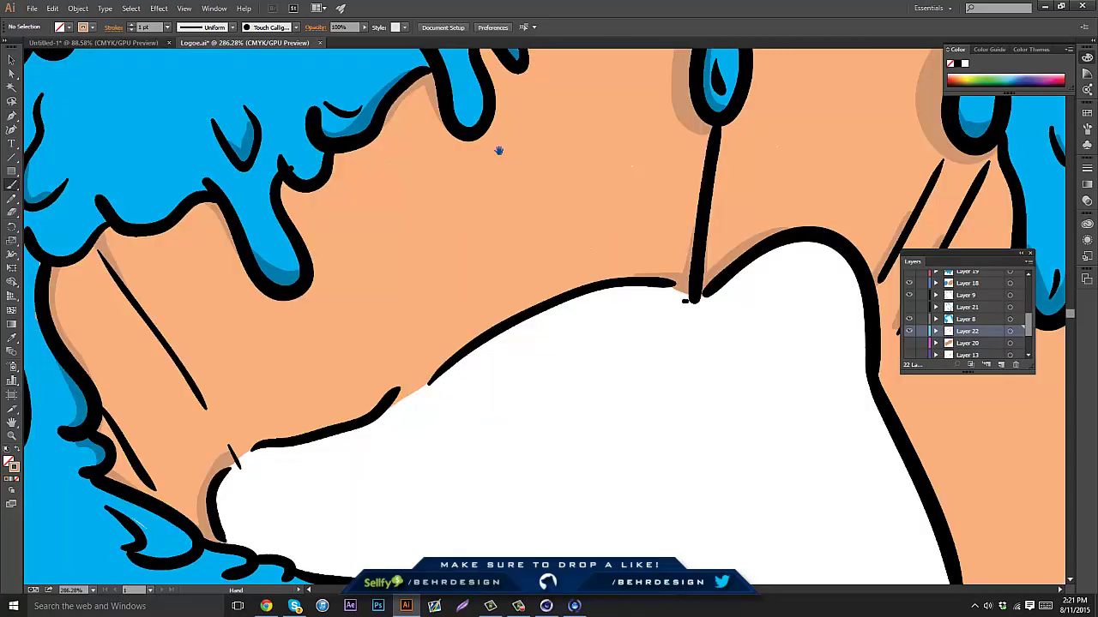
pyautogui.moveTo(471, 182); pyautogui.dragTo(297, 195)
pyautogui.moveTo(433, 202); pyautogui.dragTo(287, 145)
pyautogui.moveTo(407, 255); pyautogui.dragTo(295, 169)
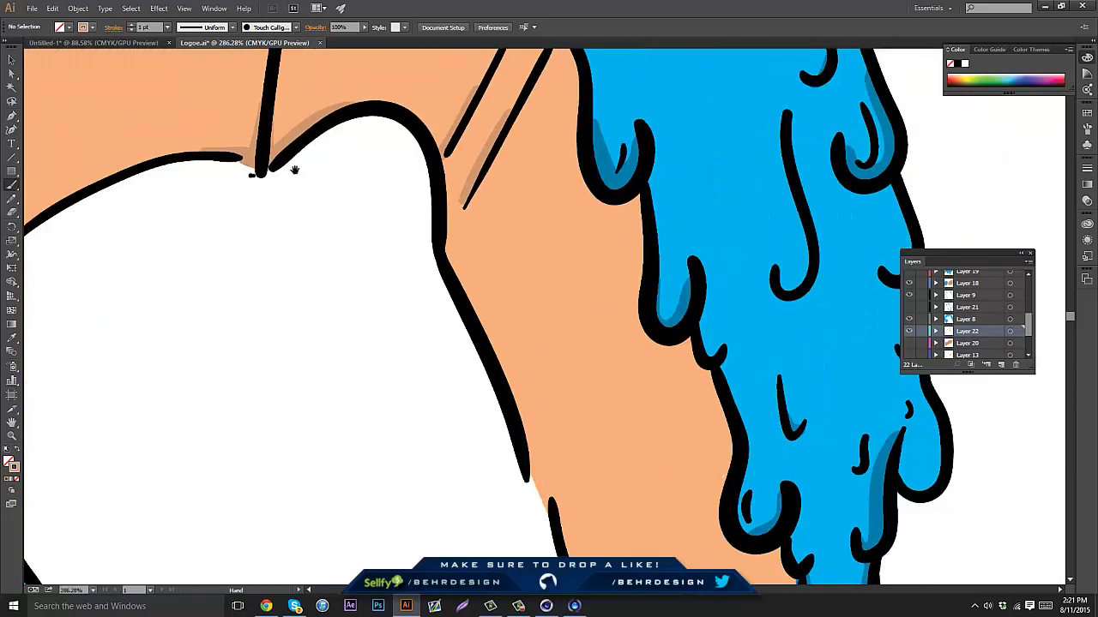
pyautogui.moveTo(360, 271); pyautogui.dragTo(207, 143)
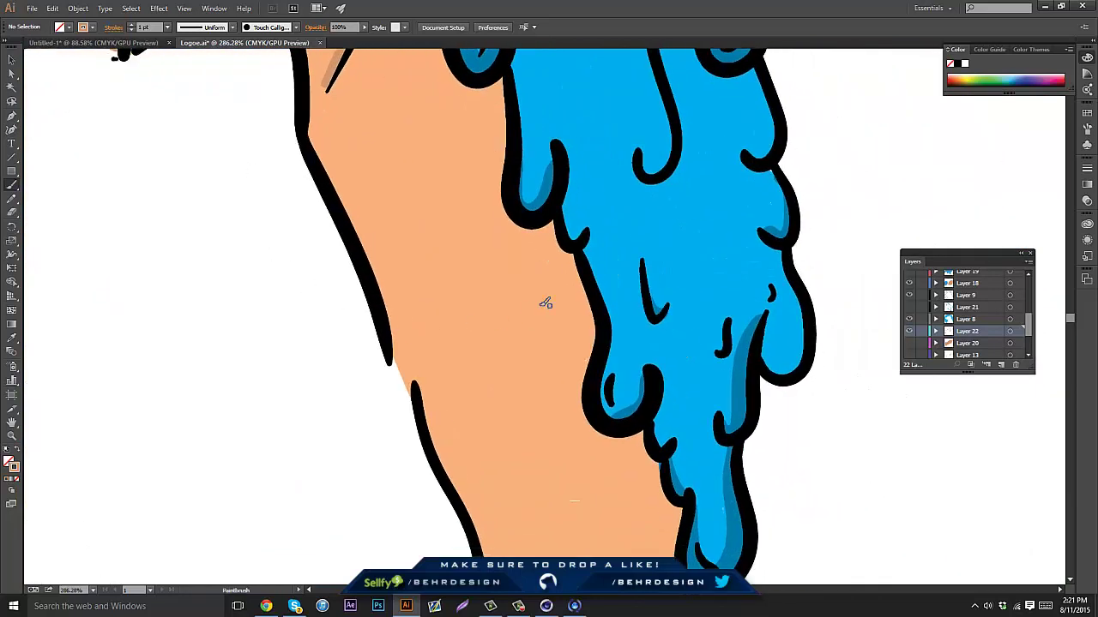
pyautogui.moveTo(559, 202)
pyautogui.mouseDown()
pyautogui.moveTo(556, 231)
pyautogui.moveTo(581, 258)
pyautogui.mouseUp()
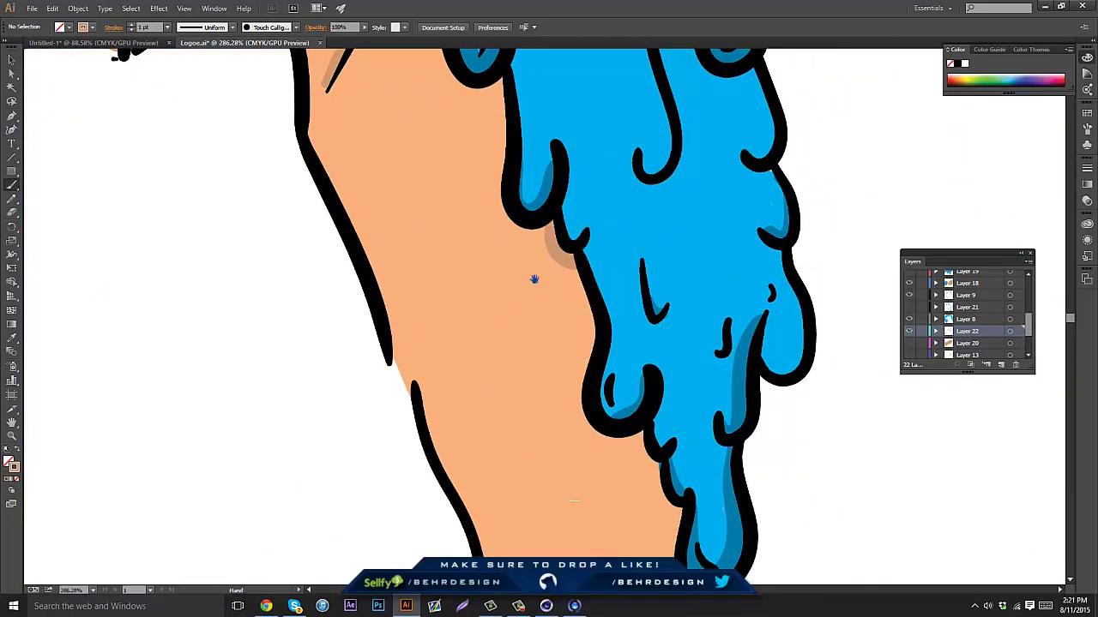
pyautogui.moveTo(483, 226); pyautogui.dragTo(409, 150)
pyautogui.hotkey('ctrl', 'z')
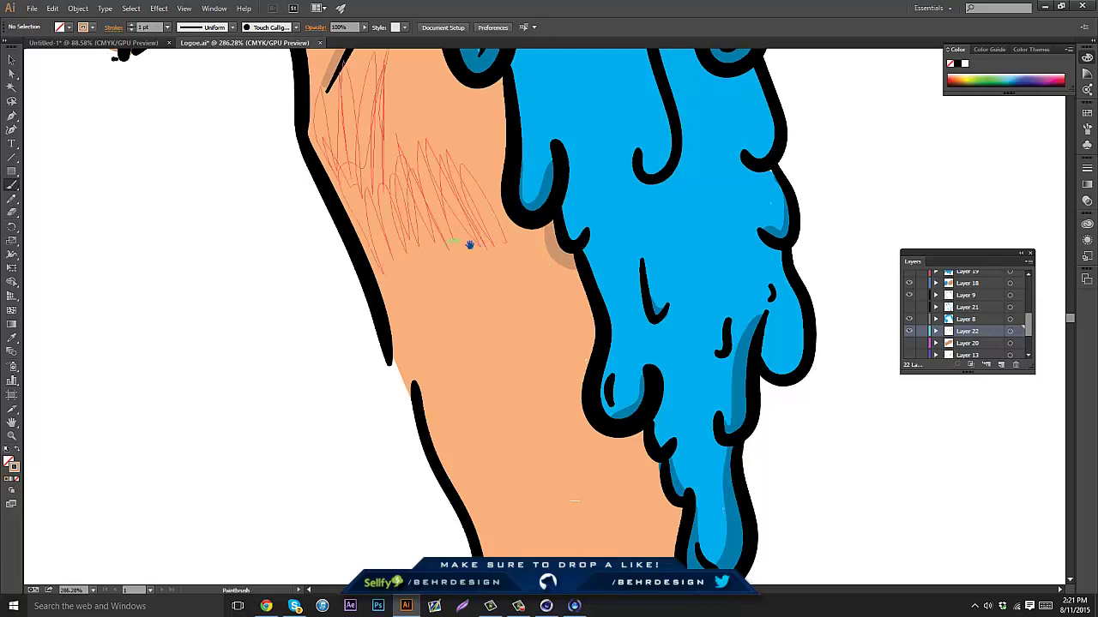
pyautogui.moveTo(428, 254)
pyautogui.mouseDown()
pyautogui.moveTo(338, 191)
pyautogui.moveTo(246, 49)
pyautogui.mouseUp()
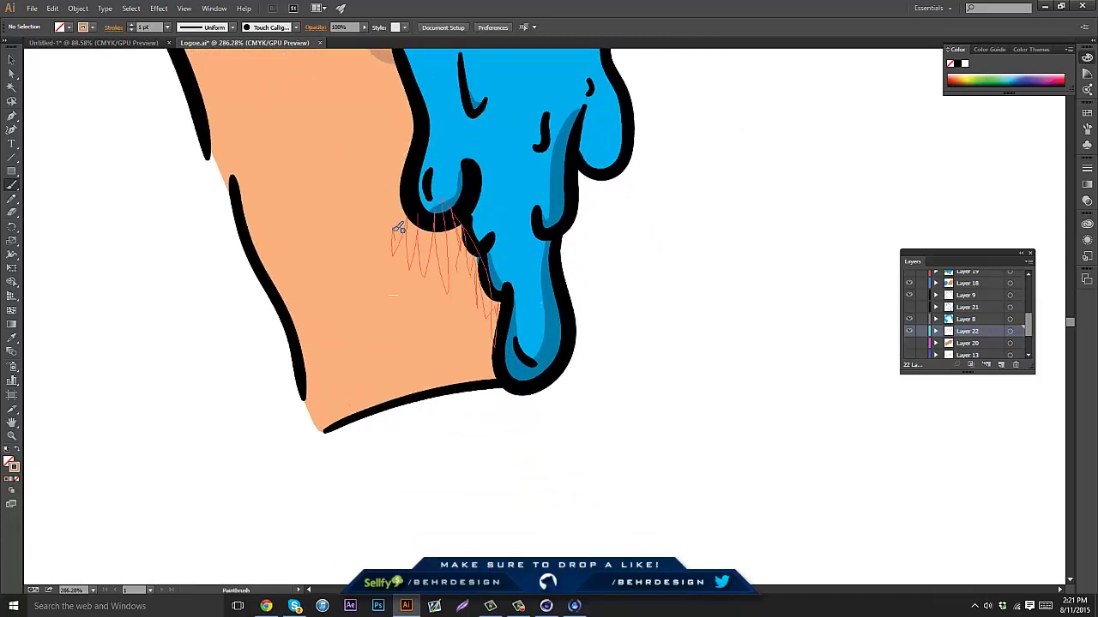
pyautogui.moveTo(468, 211)
pyautogui.mouseDown()
pyautogui.moveTo(462, 227)
pyautogui.moveTo(506, 303)
pyautogui.moveTo(490, 386)
pyautogui.moveTo(485, 367)
pyautogui.mouseUp()
pyautogui.moveTo(415, 285); pyautogui.dragTo(497, 318)
# Show Layer 13 and toggle Layer 22's visibility to compare the shading, leaving Layer 22 hidden
pyautogui.scroll(-1, 459, 266)
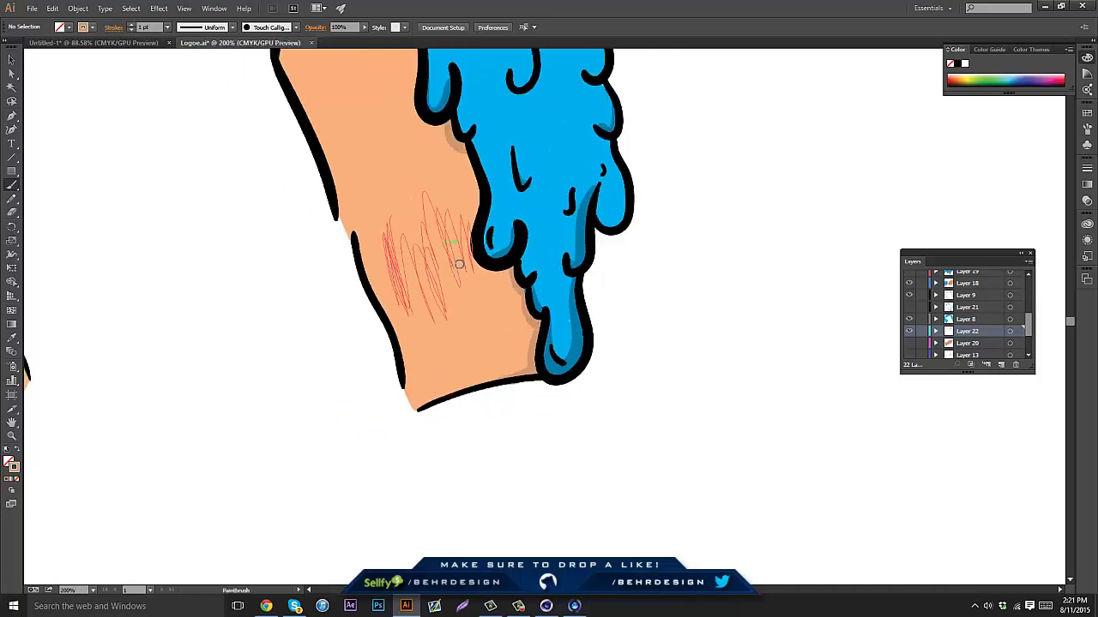
pyautogui.scroll(-2, 459, 264)
pyautogui.moveTo(544, 265); pyautogui.dragTo(627, 374)
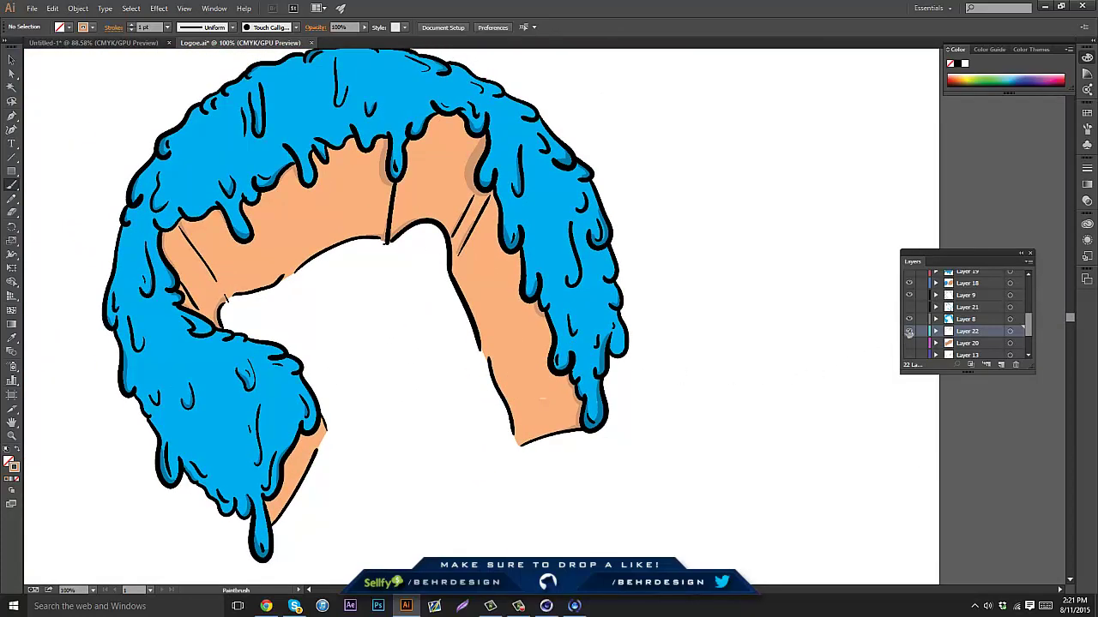
pyautogui.click(909, 331)
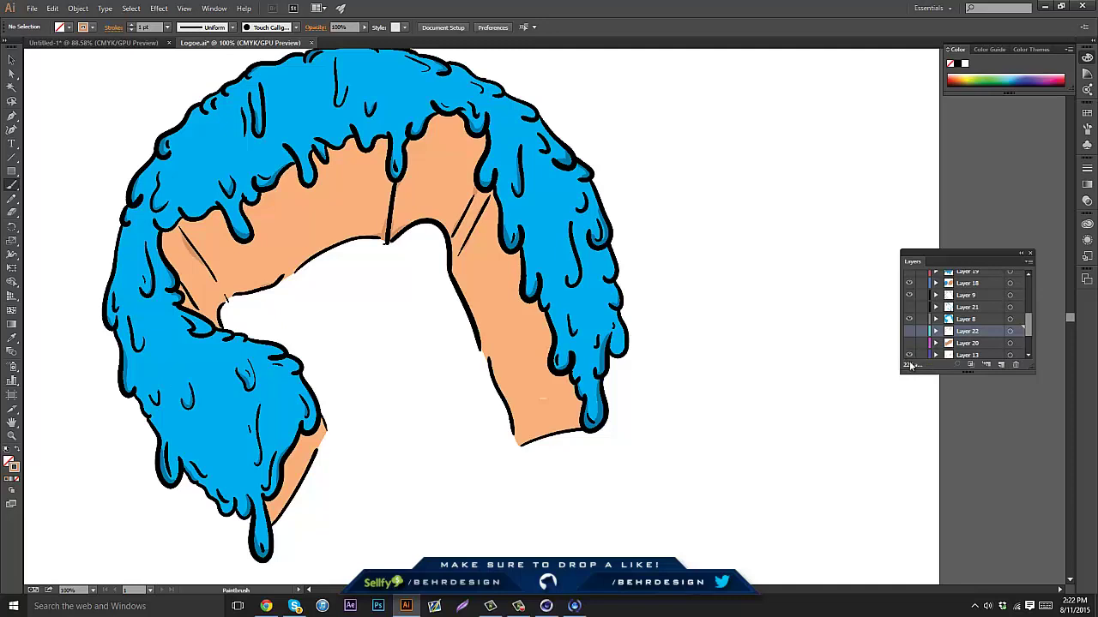
pyautogui.click(909, 332)
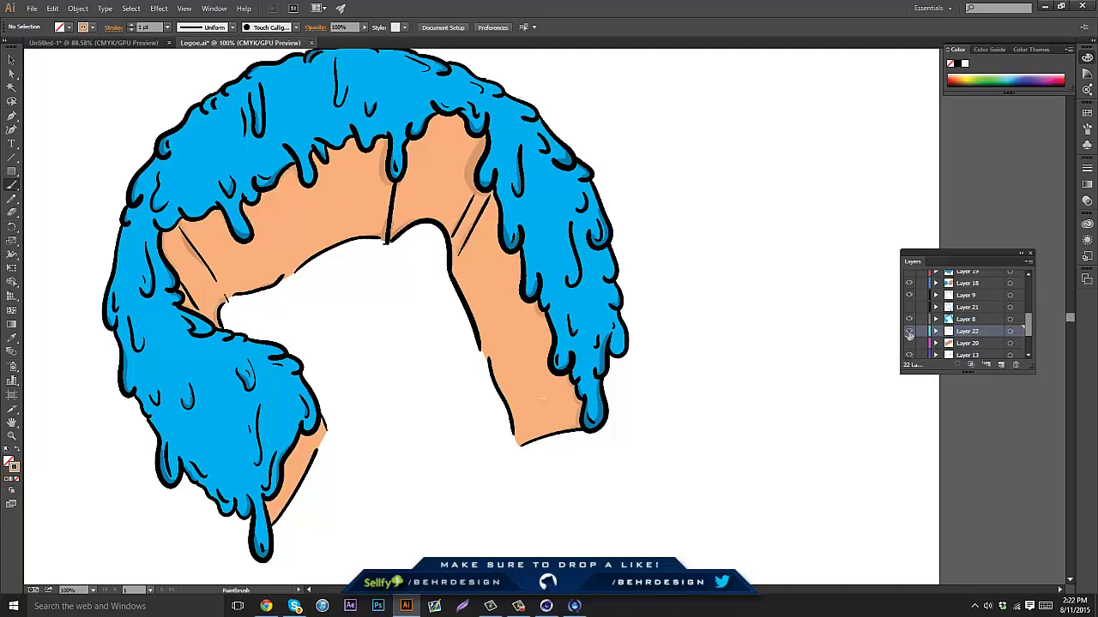
pyautogui.click(909, 332)
# Show Layer 12 to add its tan shadows beside the drips, and review the whole illustration
pyautogui.moveTo(621, 365)
pyautogui.mouseDown()
pyautogui.moveTo(655, 385)
pyautogui.moveTo(665, 335)
pyautogui.mouseUp()
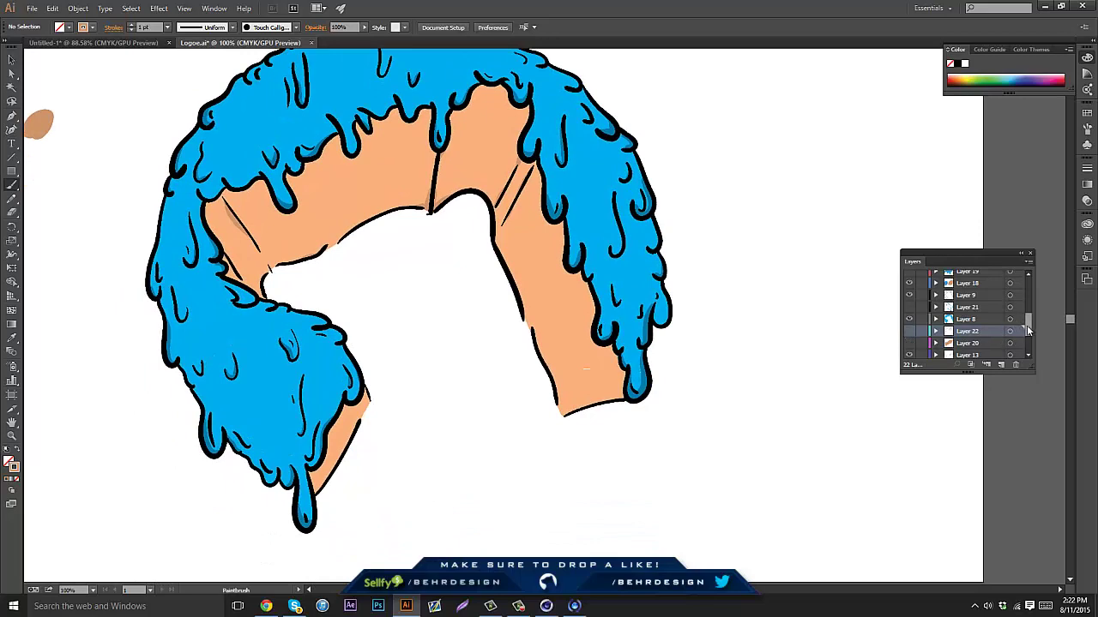
pyautogui.scroll(-3, 969, 330)
pyautogui.click(910, 327)
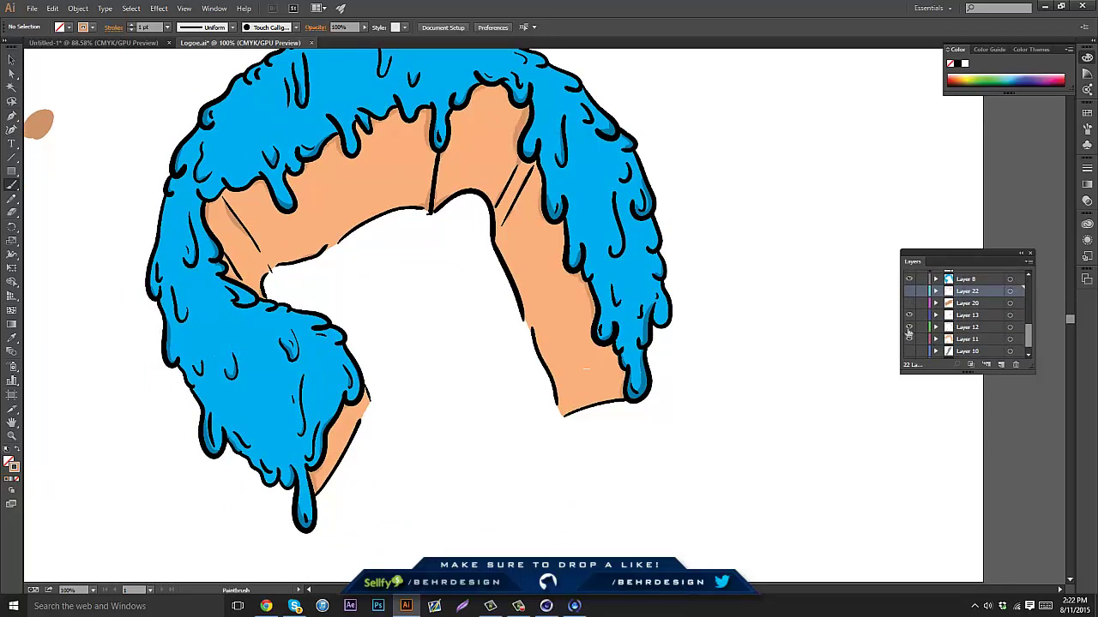
pyautogui.moveTo(715, 307); pyautogui.dragTo(718, 334)
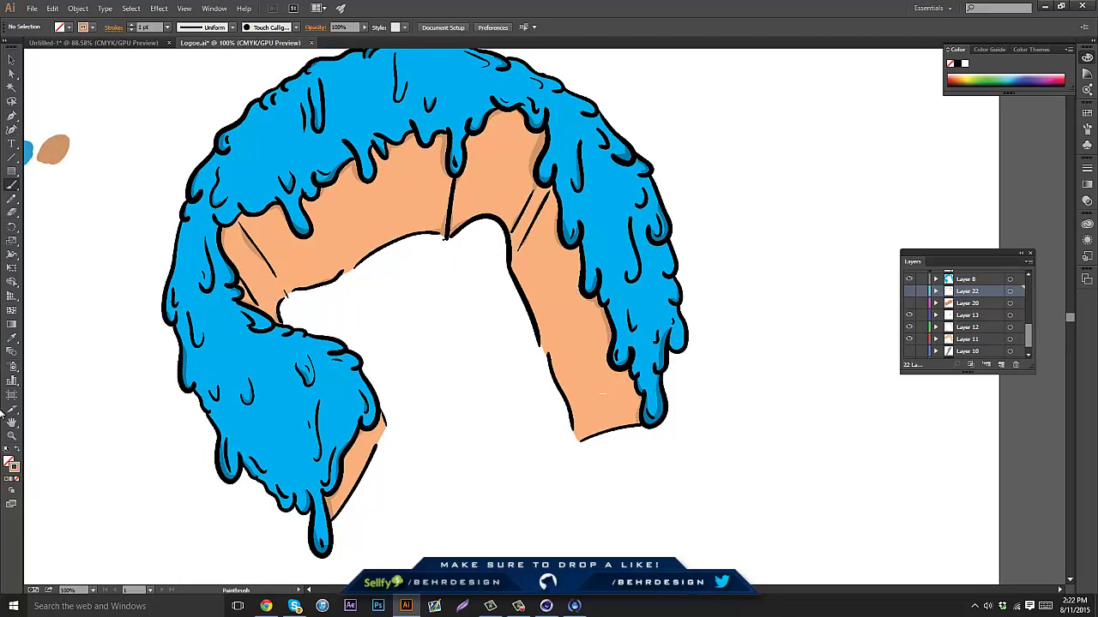
pyautogui.click(12, 436)
pyautogui.moveTo(406, 248); pyautogui.dragTo(376, 251)
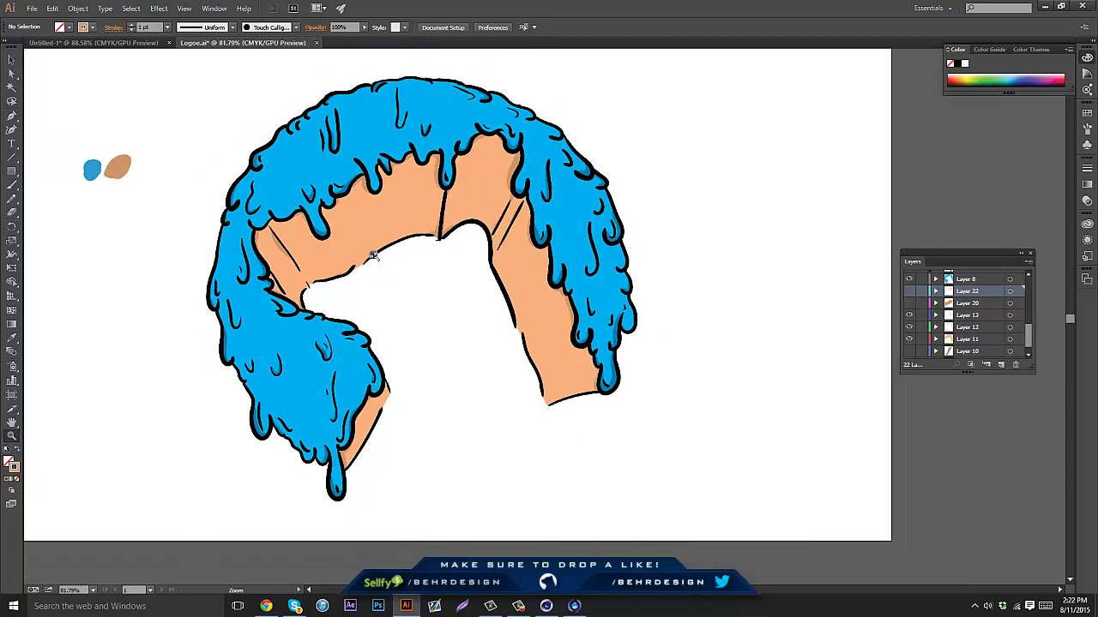
# Switch to Chrome, open youtube.com and go to the Video Manager of the own channel
pyautogui.moveTo(395, 342); pyautogui.dragTo(396, 382)
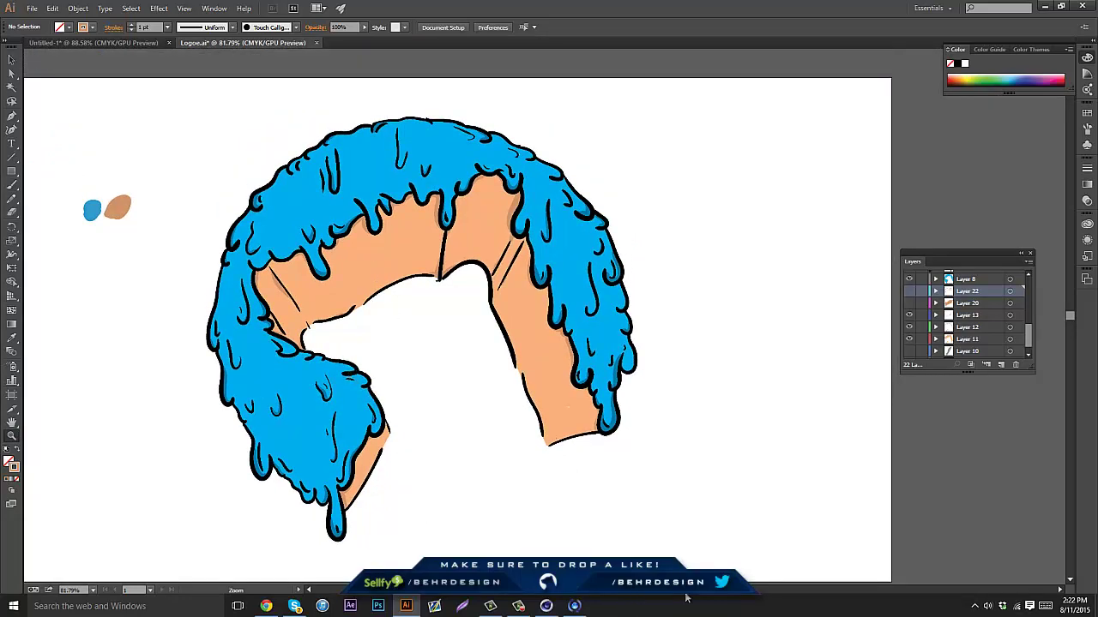
pyautogui.click(266, 607)
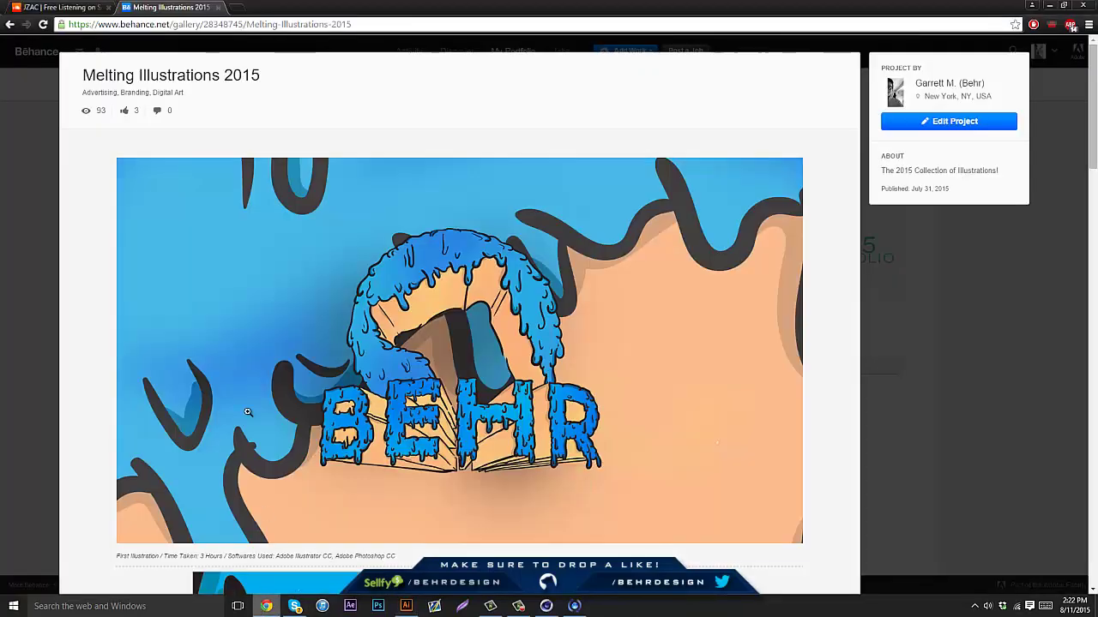
pyautogui.click(174, 24)
pyautogui.write('youtube.com')
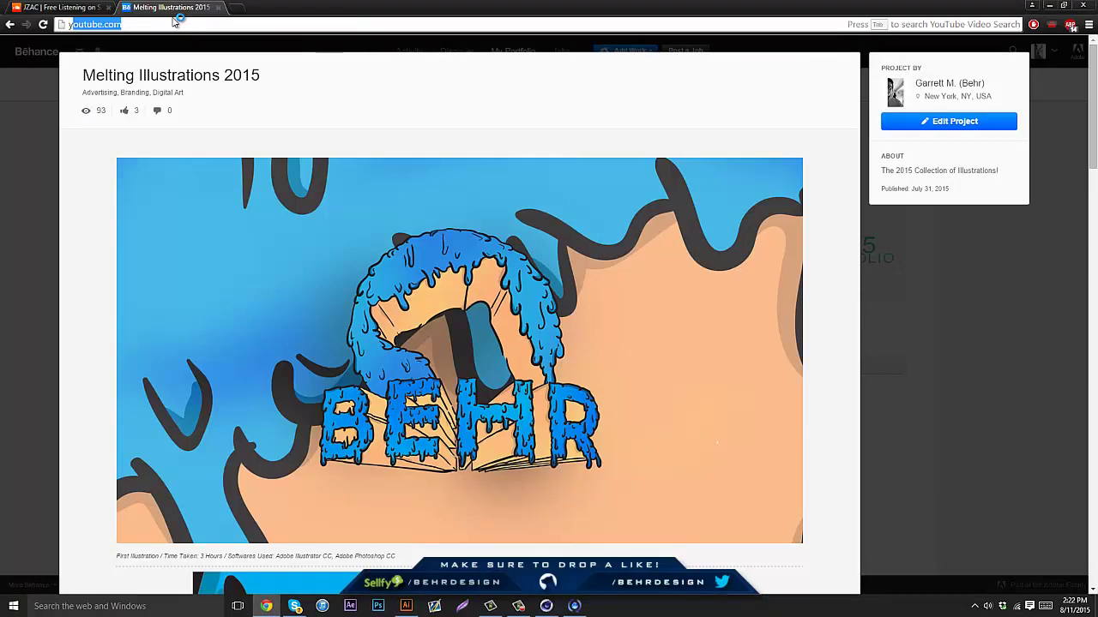
pyautogui.press('Return')
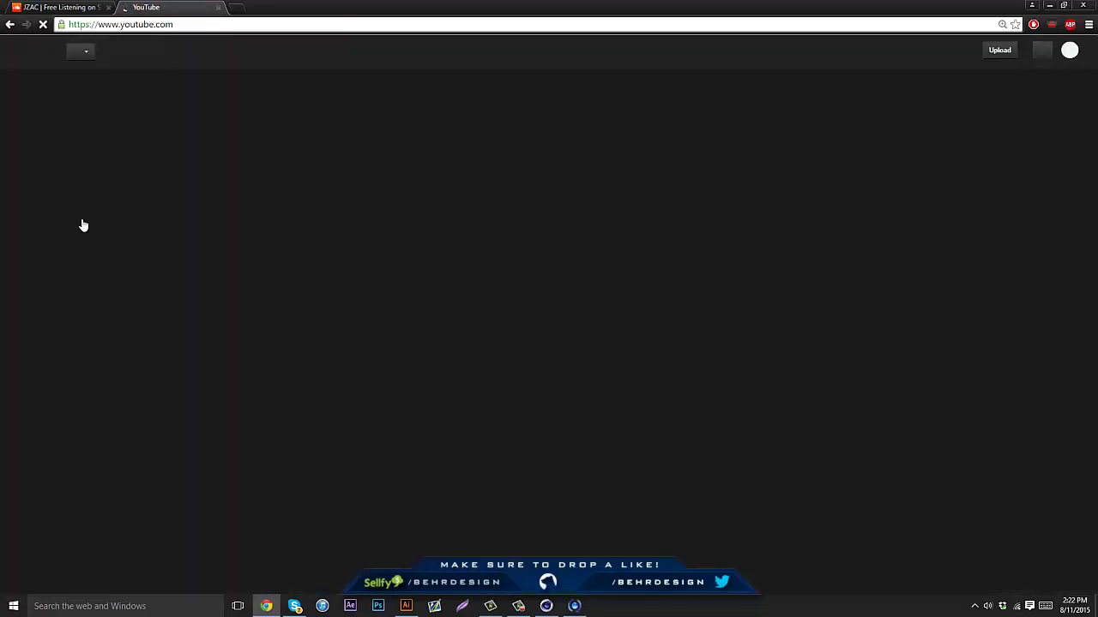
pyautogui.click(73, 103)
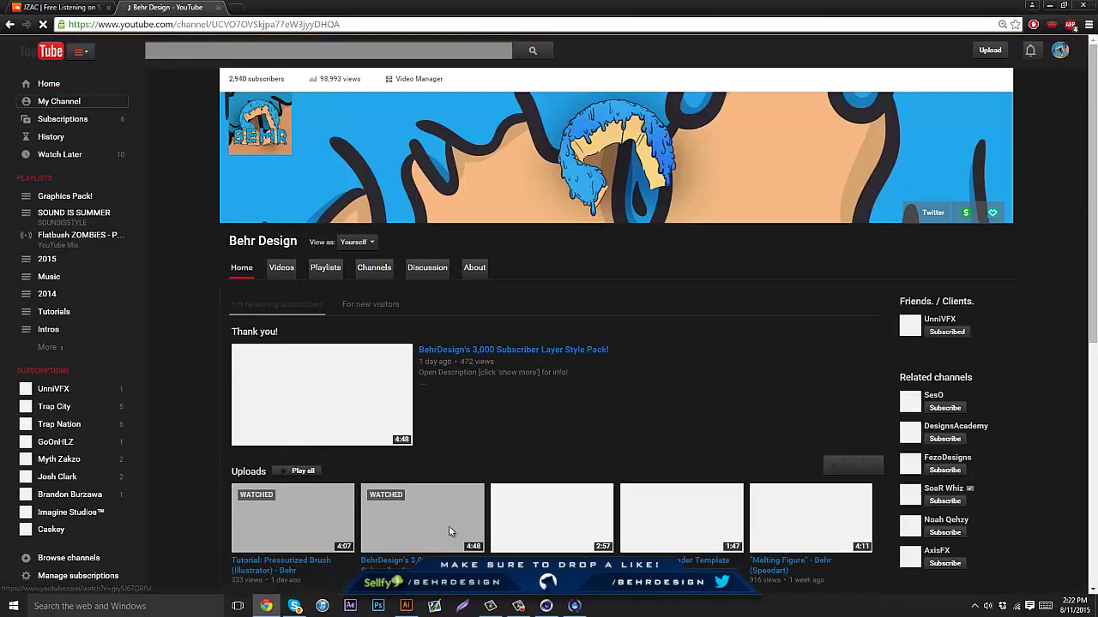
pyautogui.click(411, 86)
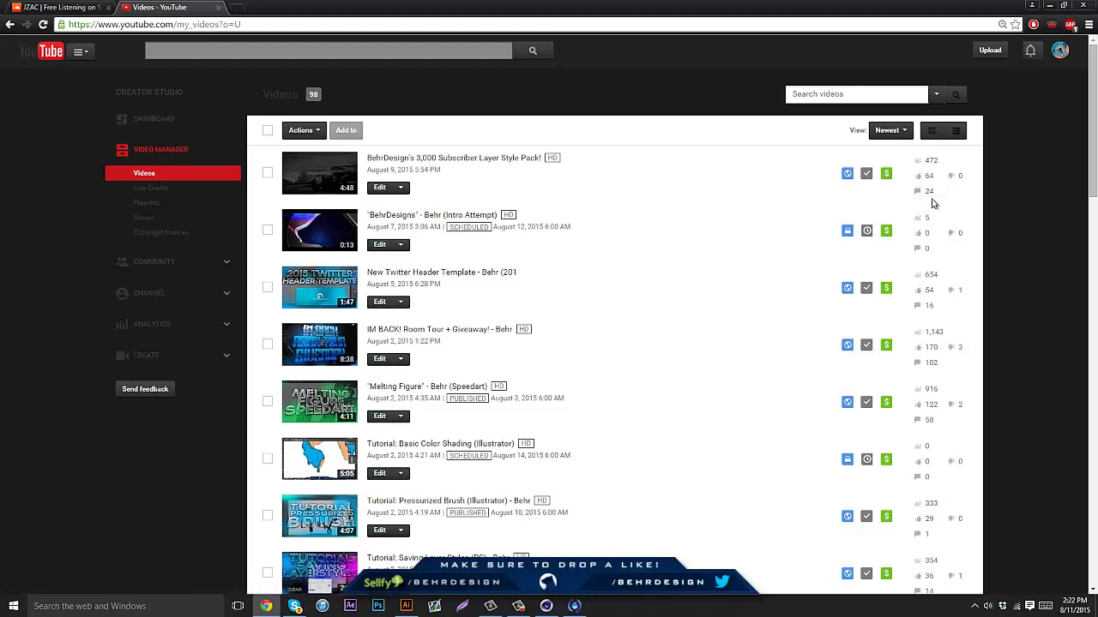
# Review the scheduled and published tutorial videos in the list and check their dates against the system calendar
pyautogui.scroll(-1, 909, 463)
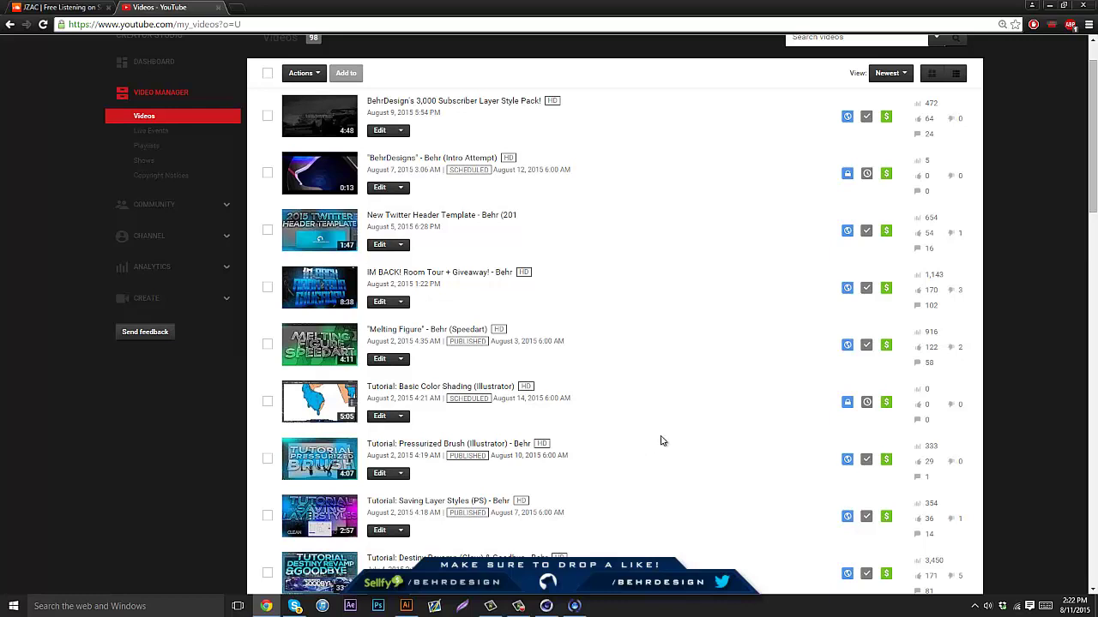
pyautogui.click(1075, 606)
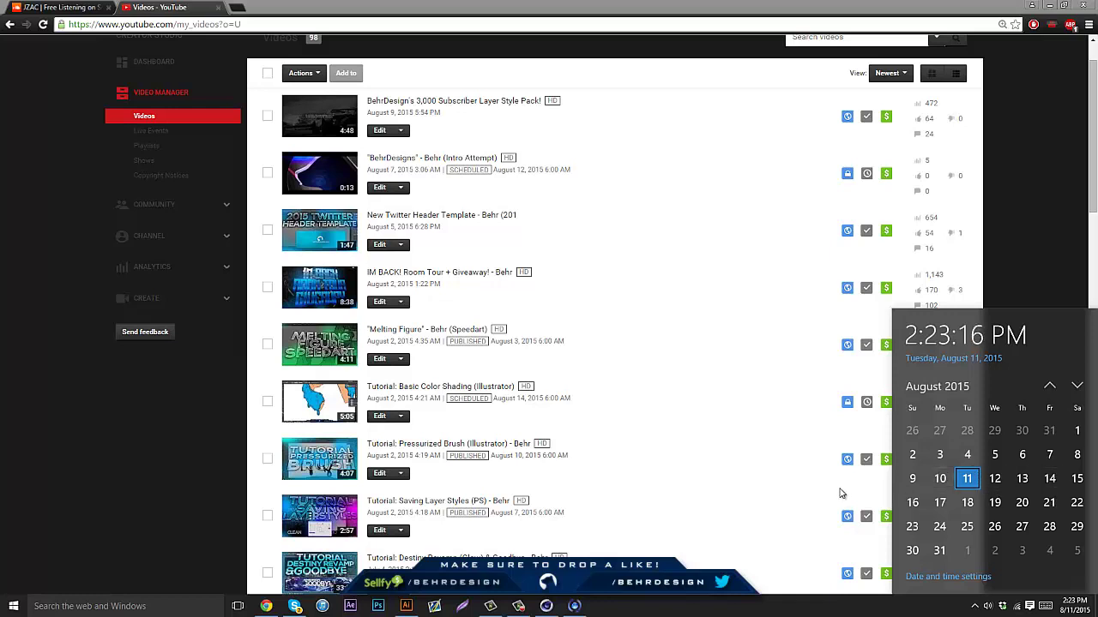
pyautogui.click(760, 449)
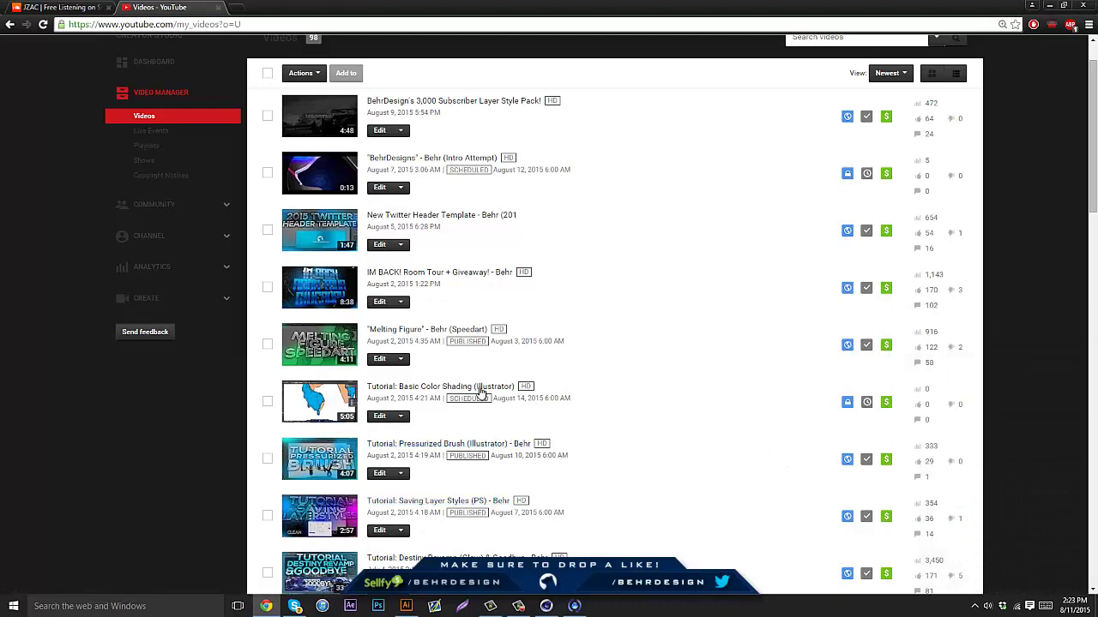
pyautogui.scroll(1, 489, 385)
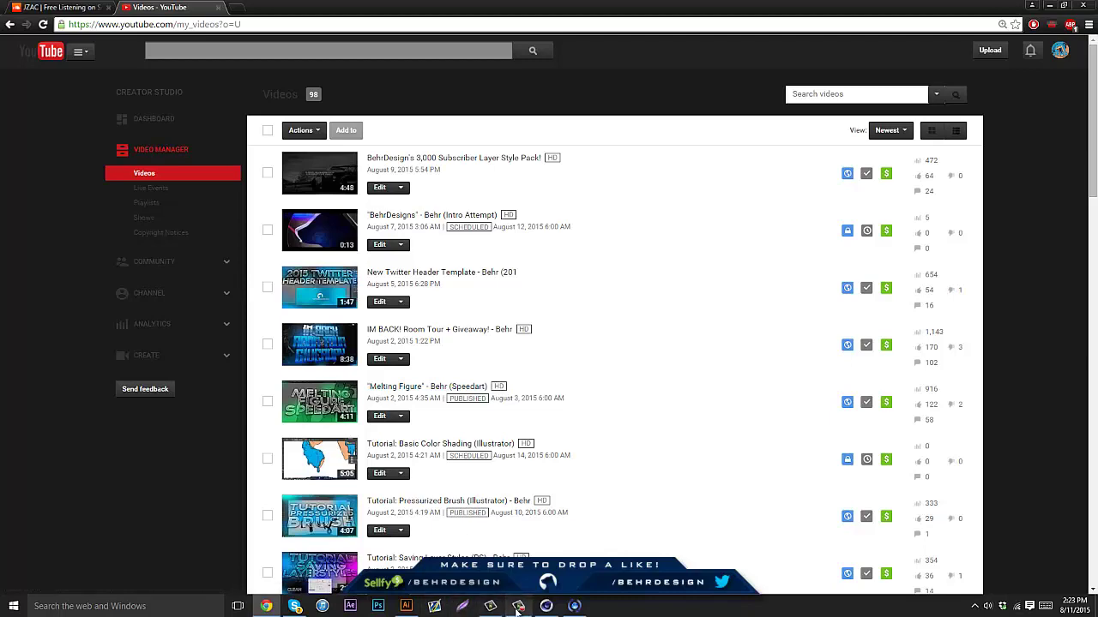
# Switch back to Illustrator and zoom in slightly to review the whole melting illustration
pyautogui.click(405, 605)
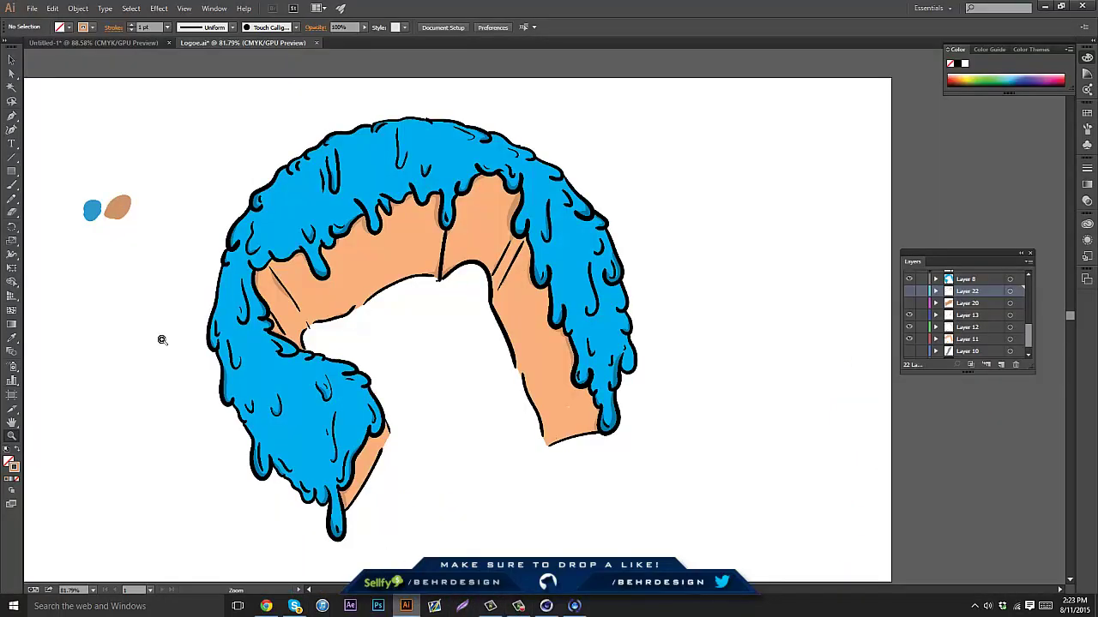
pyautogui.press('z')
pyautogui.moveTo(425, 236)
pyautogui.mouseDown()
pyautogui.moveTo(393, 243)
pyautogui.moveTo(420, 237)
pyautogui.moveTo(388, 223)
pyautogui.moveTo(433, 218)
pyautogui.moveTo(440, 281)
pyautogui.mouseUp()
pyautogui.moveTo(697, 593); pyautogui.dragTo(691, 594)
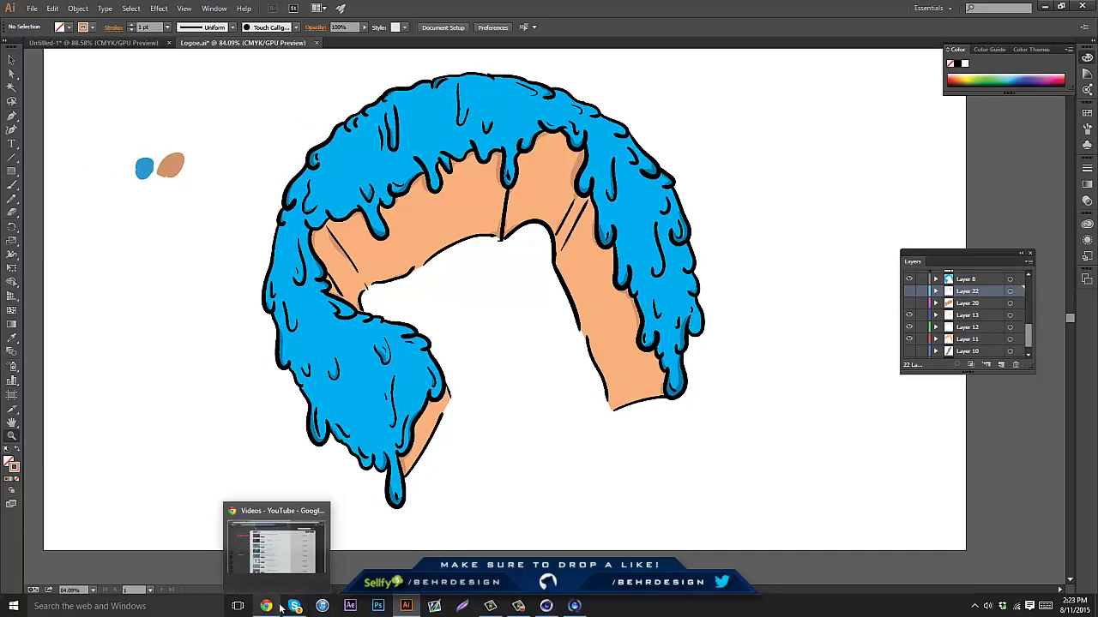
# Look at the YouTube video list in Chrome once more and return to the illustration in Illustrator
pyautogui.moveTo(294, 607)
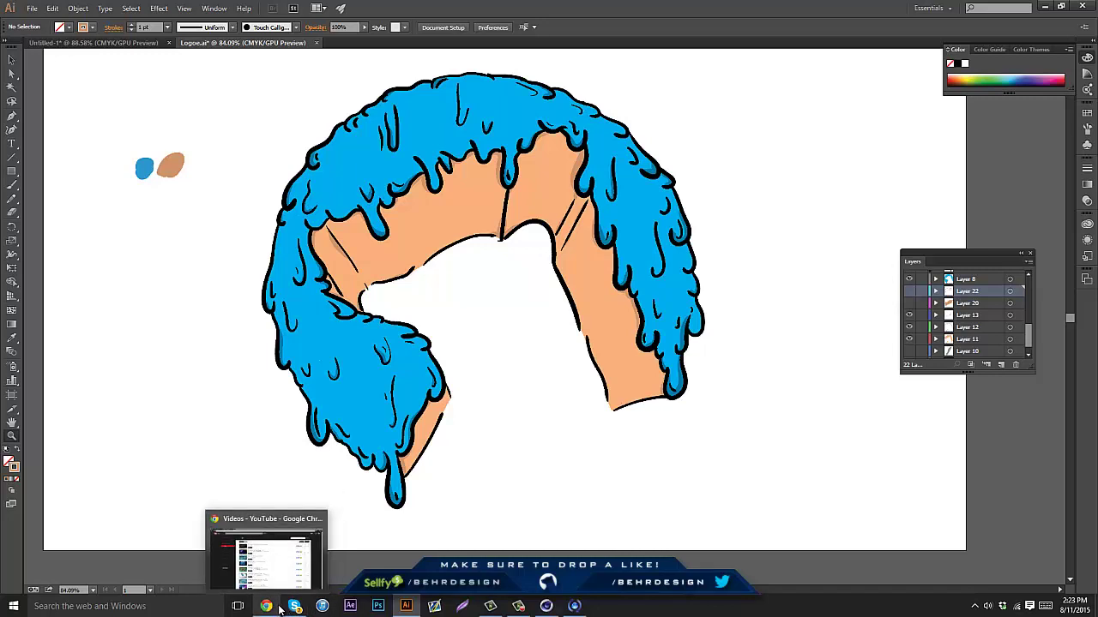
pyautogui.click(267, 608)
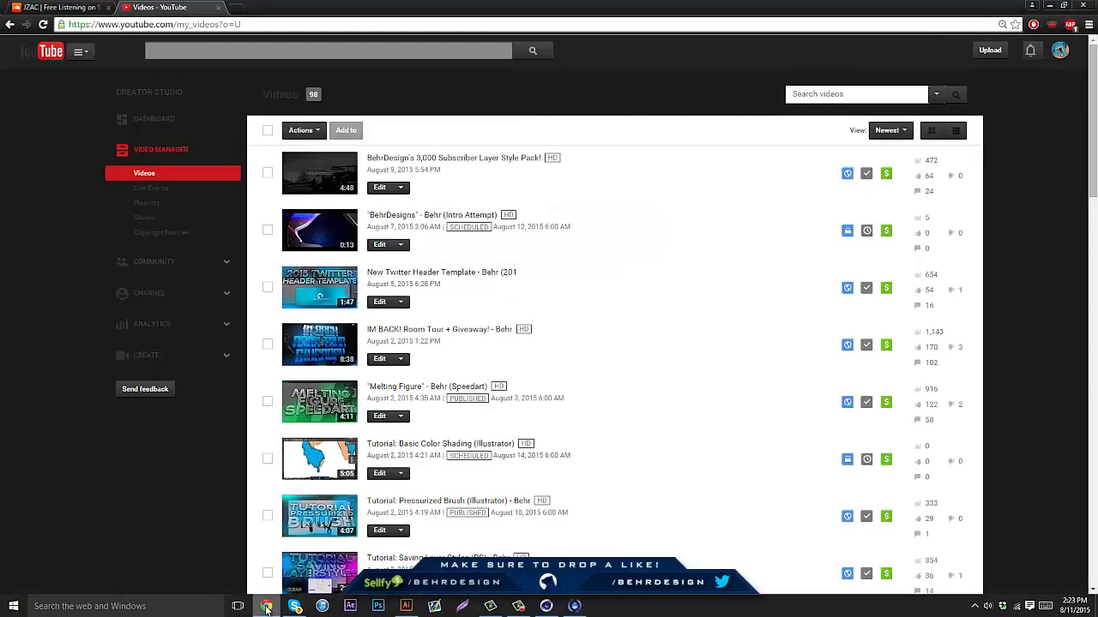
pyautogui.click(407, 606)
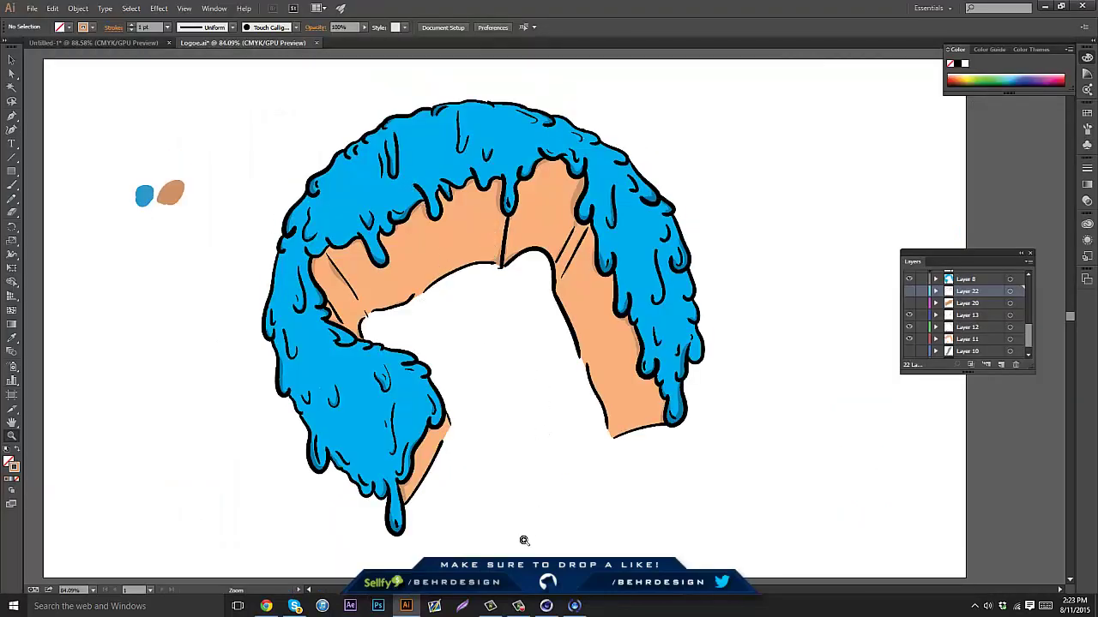
pyautogui.scroll(-2, 502, 504)
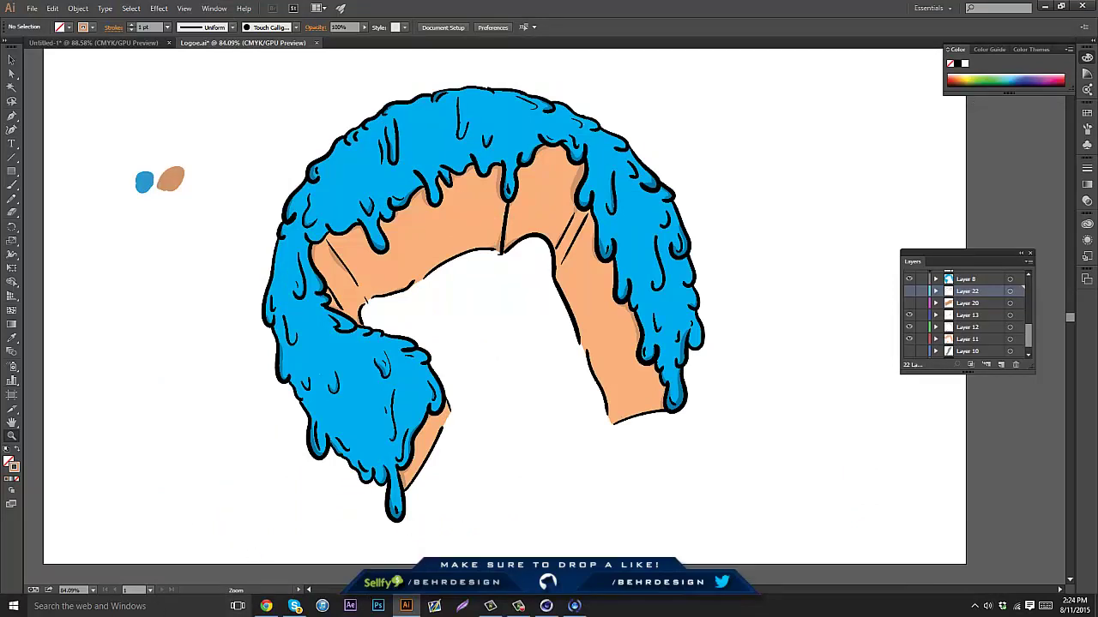
pyautogui.click(294, 606)
pyautogui.click(295, 606)
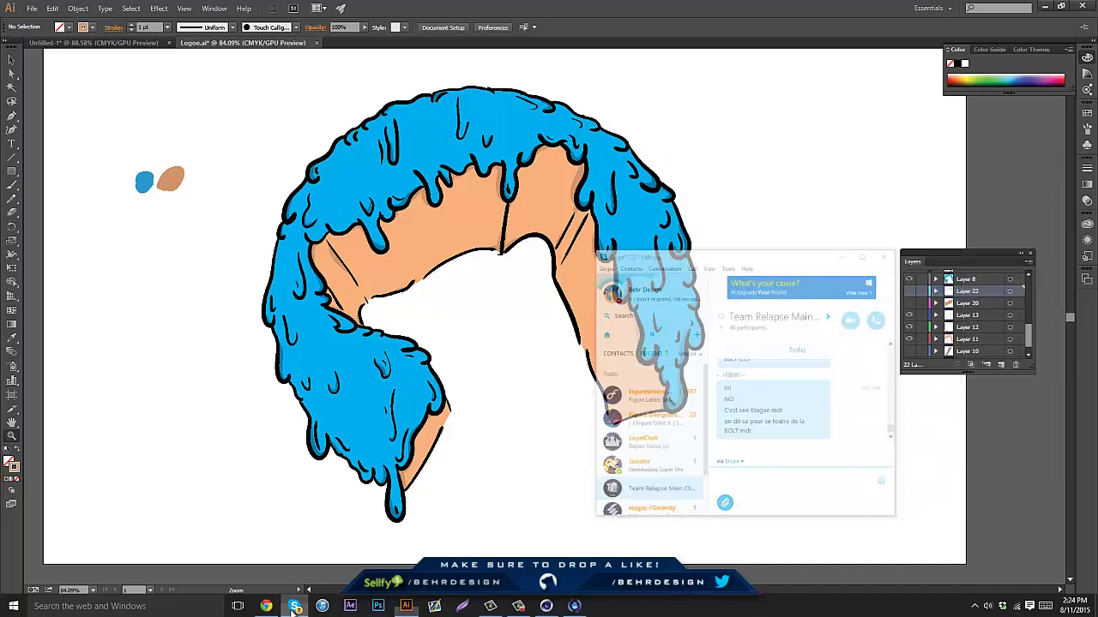